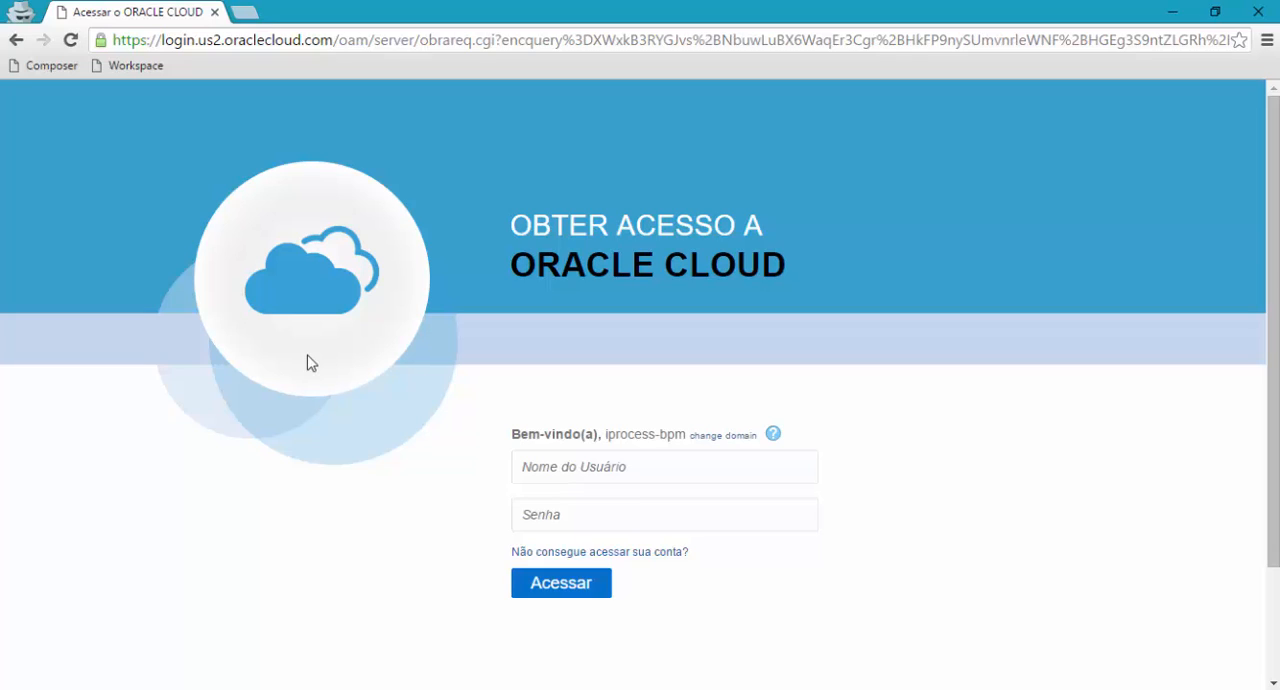
Sign in to Oracle Cloud with the account's username and password.
click(544, 464)
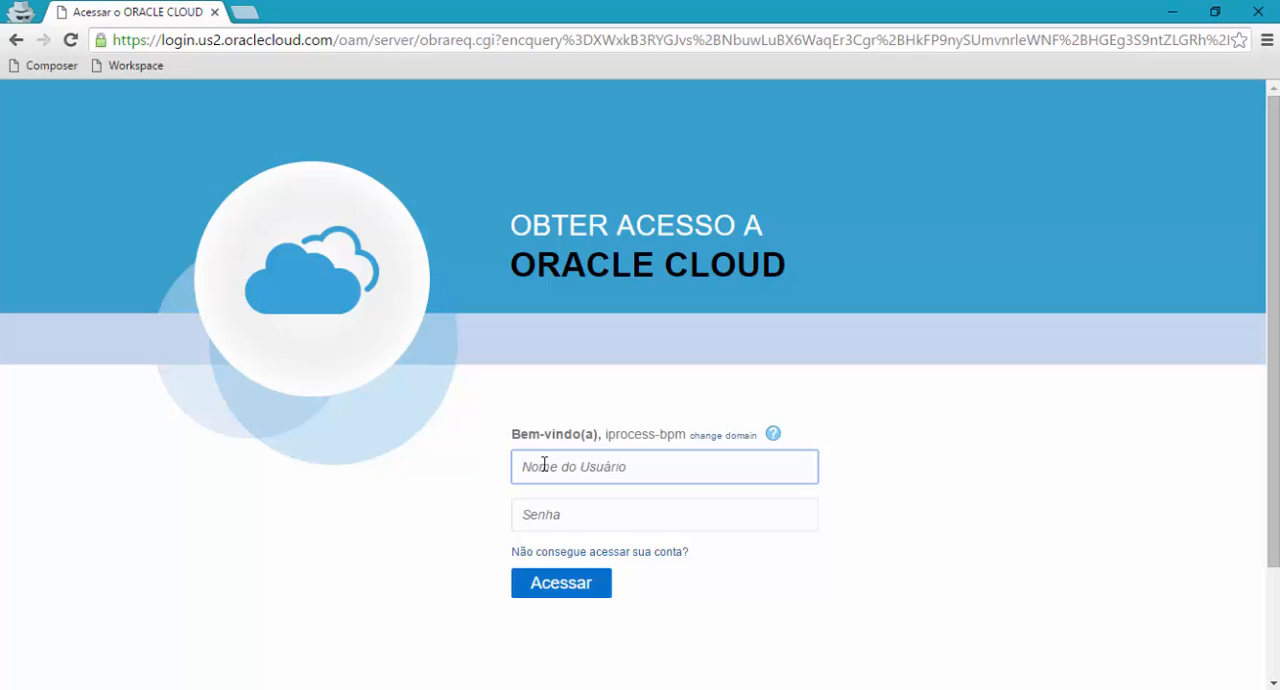
text(weblogic)
key(Tab)
text(welcome1)
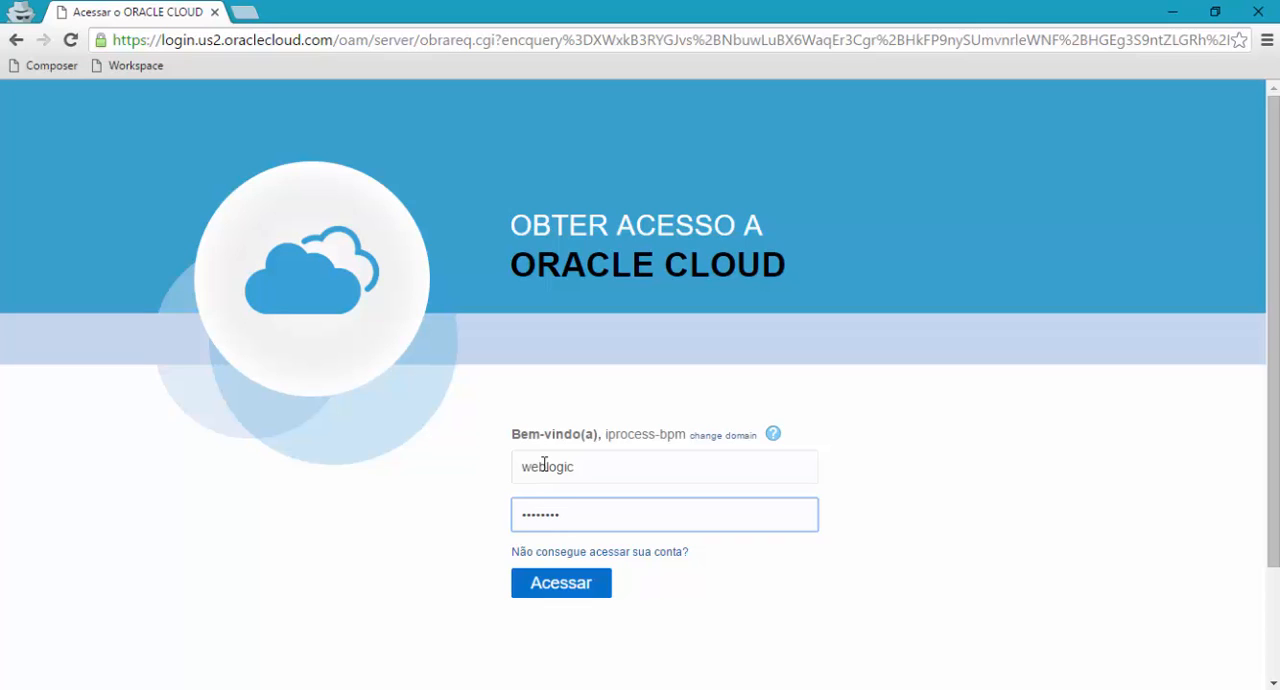
key(Return)
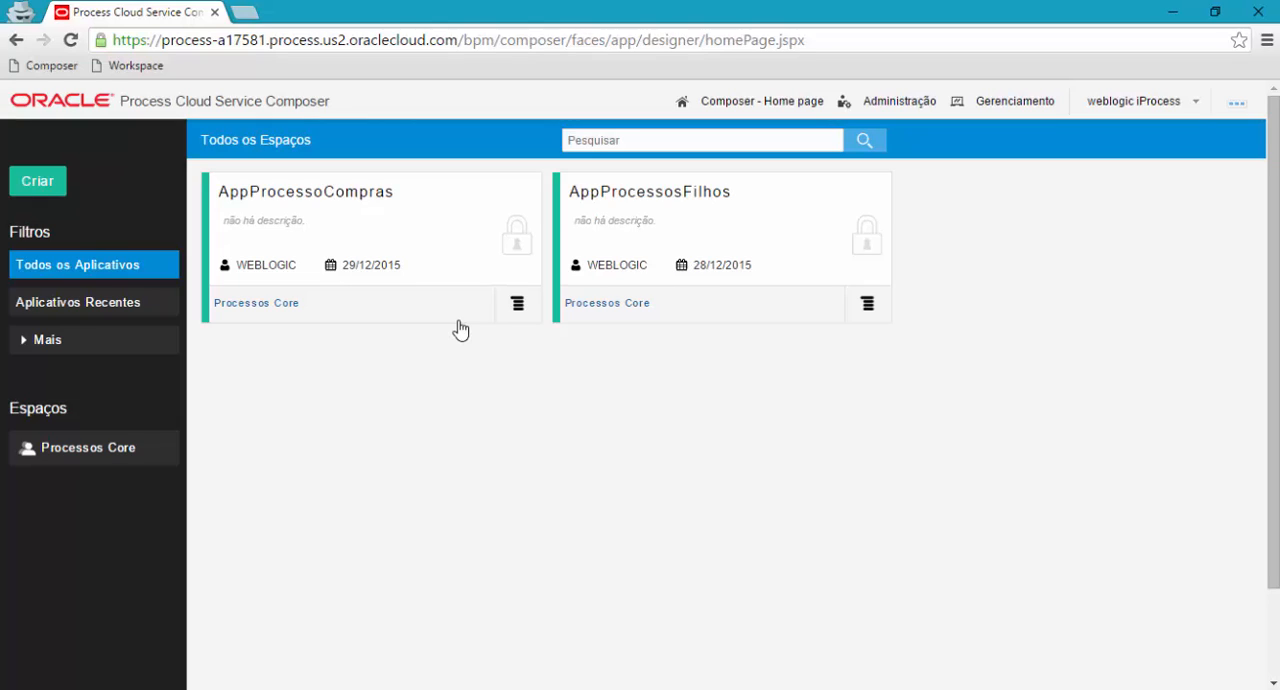
Open the AppProcessoCompras application and look through its web forms, business types, decisions and connectors.
click(386, 208)
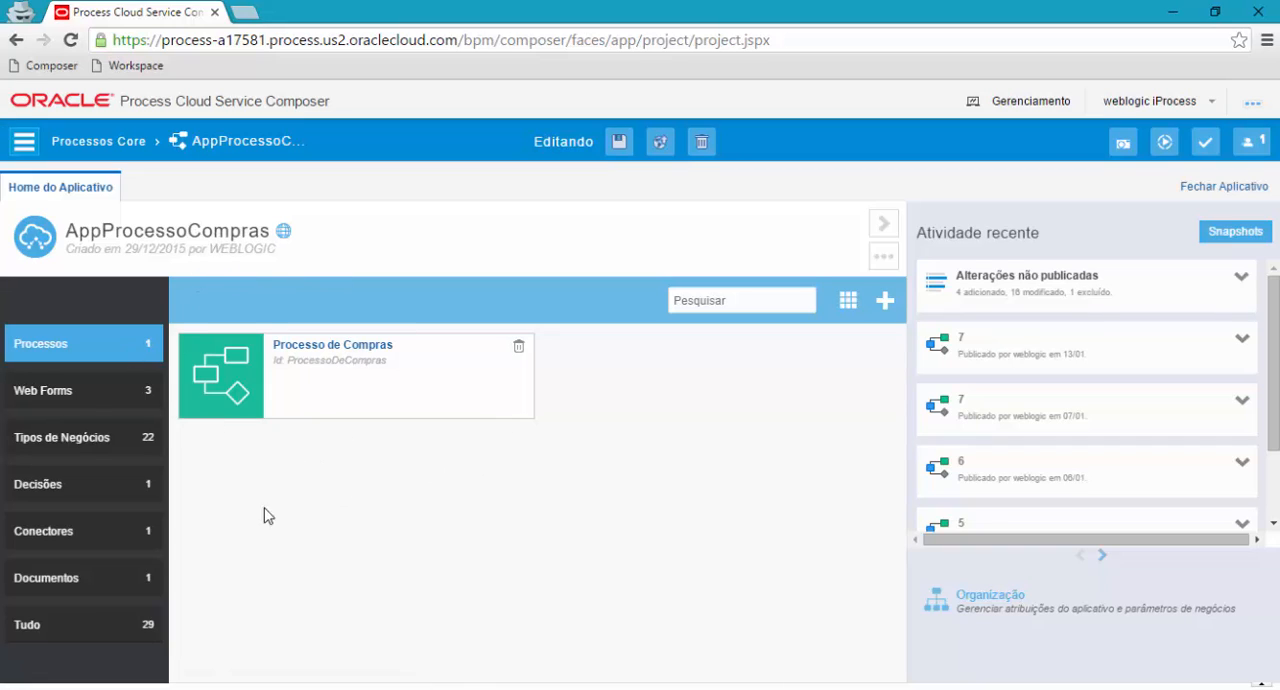
click(43, 387)
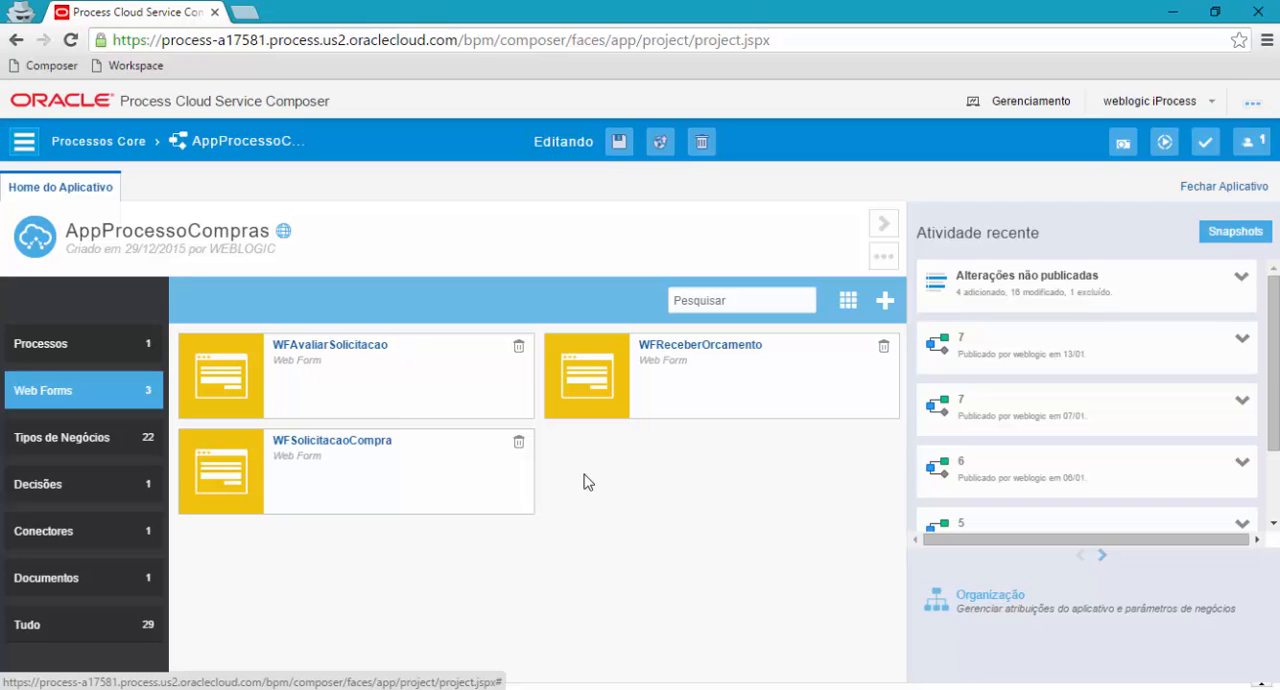
click(76, 439)
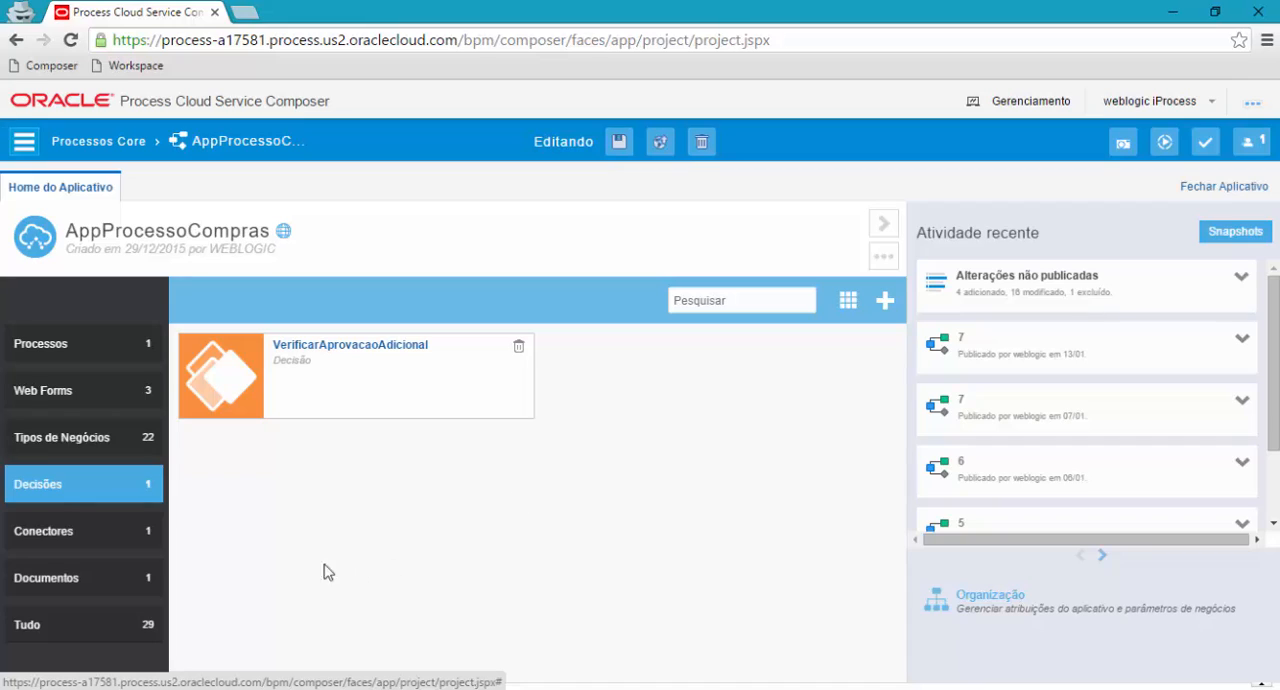
click(58, 540)
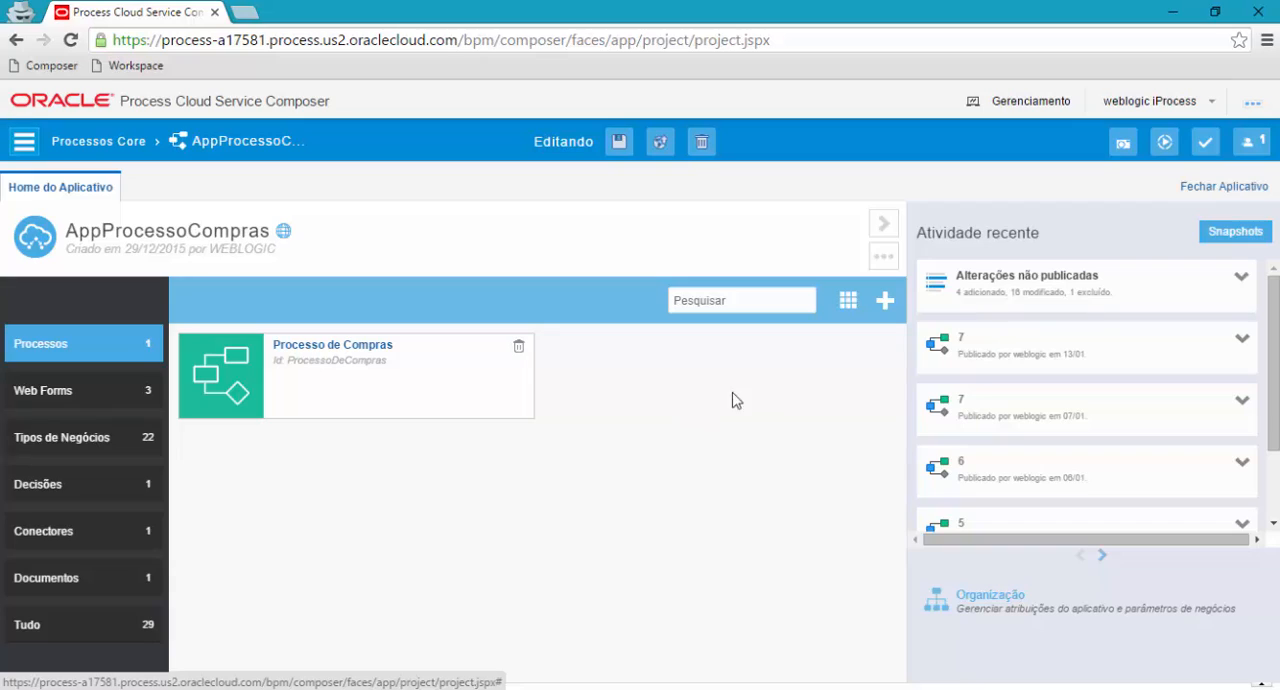
Create a process named Processo de Teste from the Form Approval Pattern, set to open immediately.
click(885, 304)
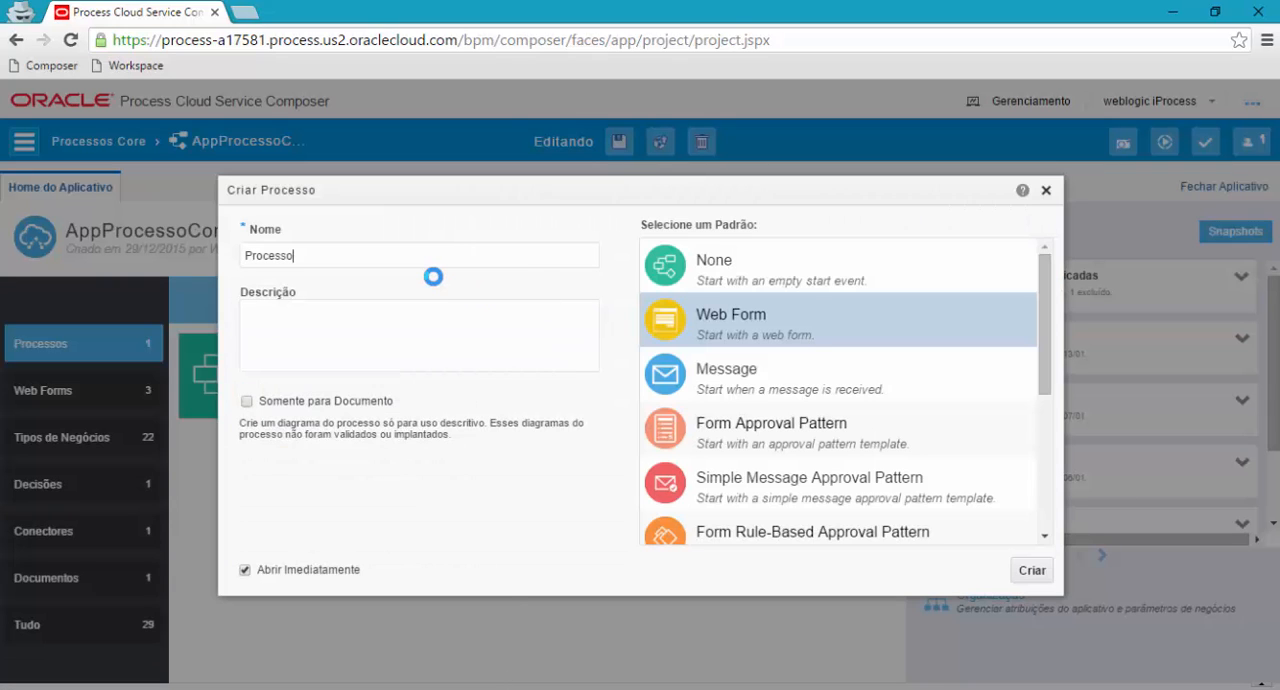
key(End)
text(de Teste)
click(320, 327)
drag(1051, 303, 1020, 294)
click(1020, 300)
click(720, 318)
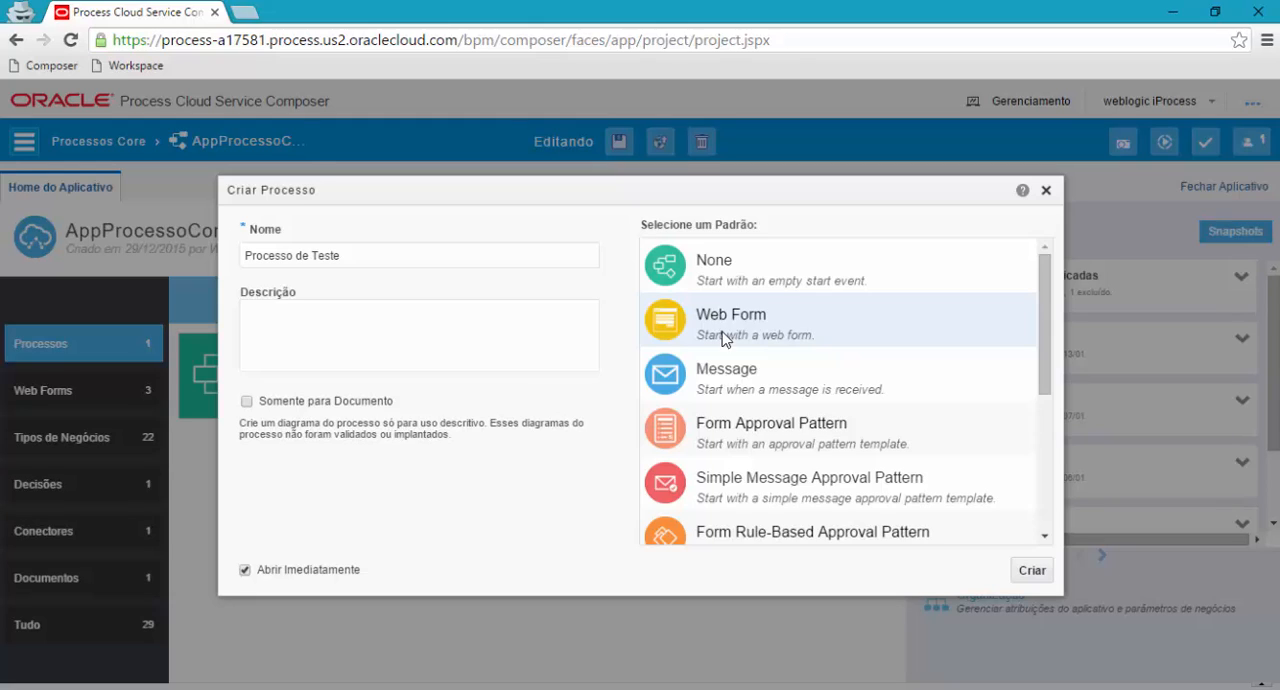
click(727, 384)
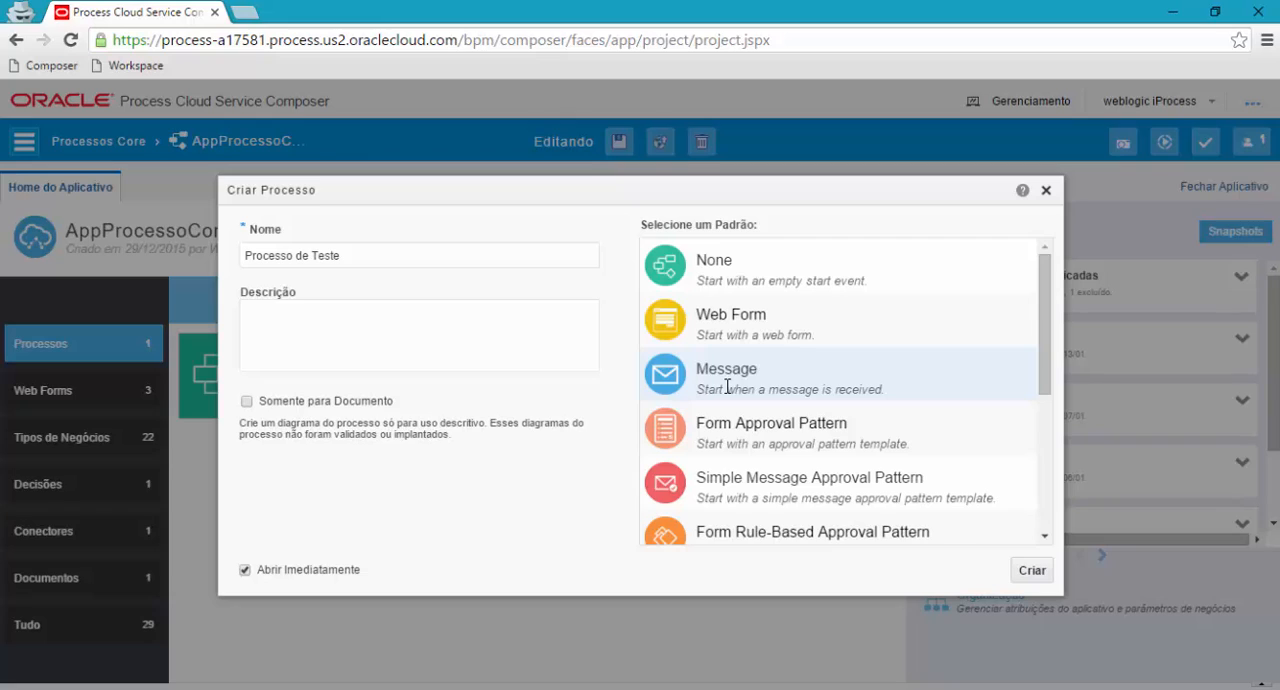
click(716, 440)
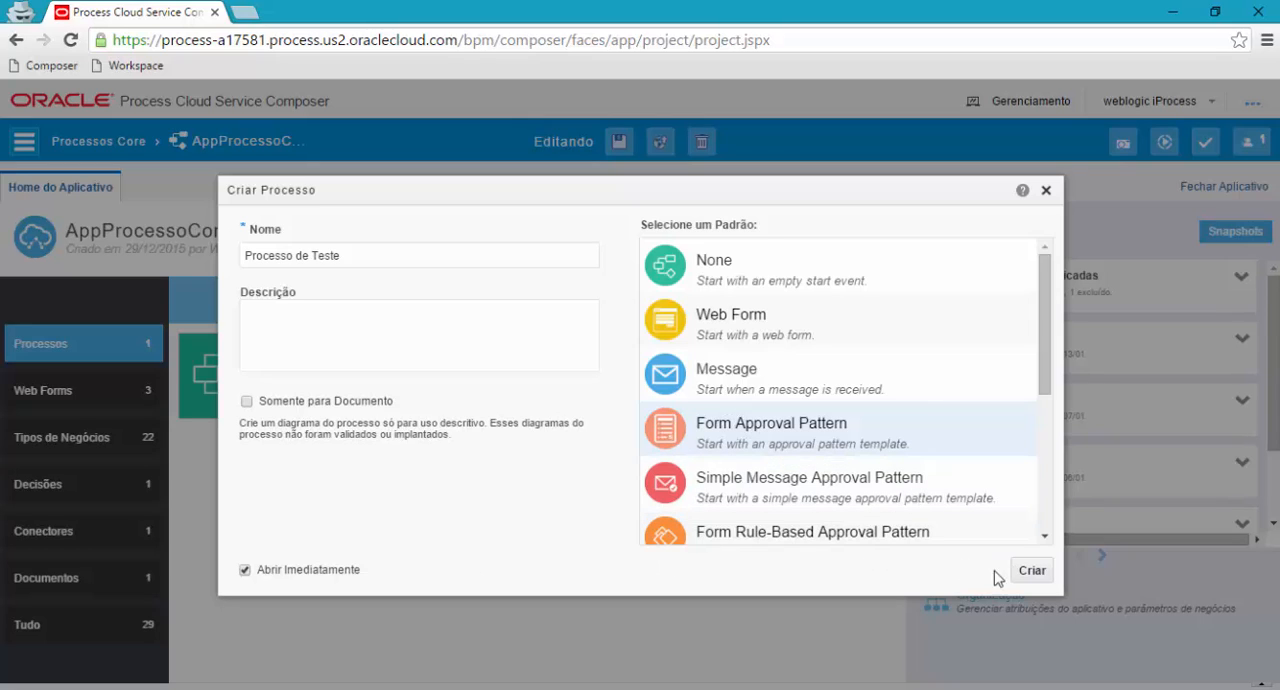
click(1031, 574)
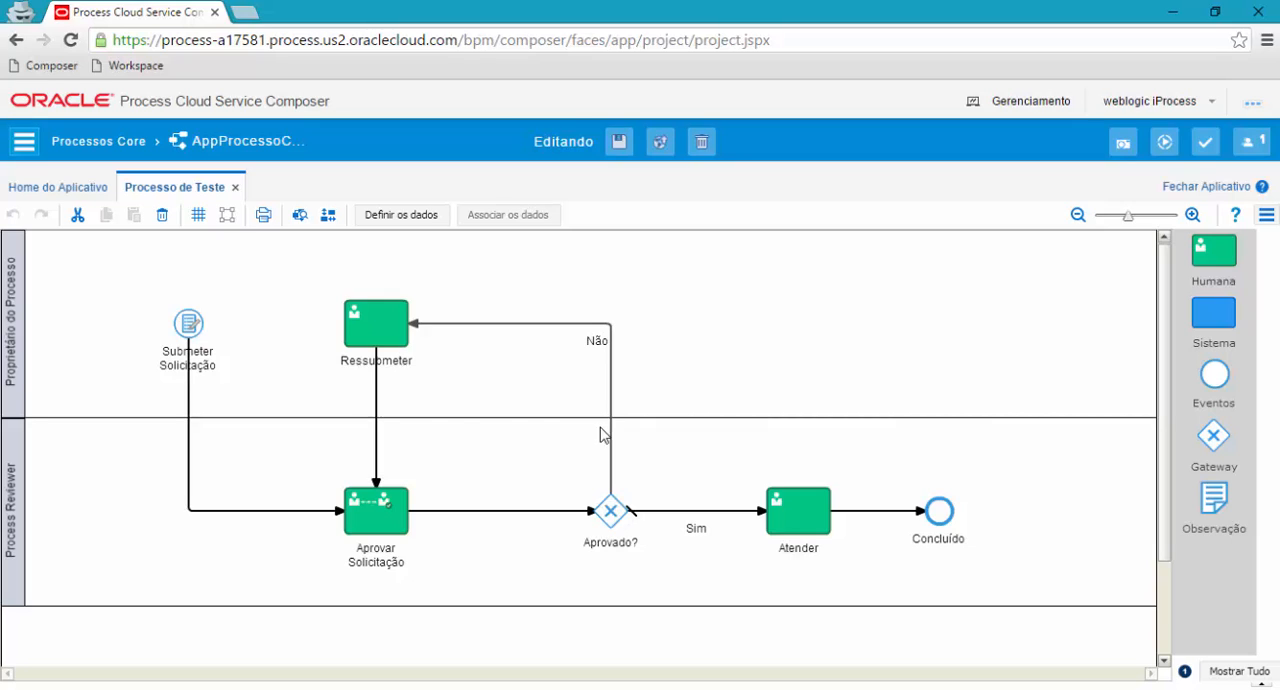
Examine the Submeter Solicitação start event, the Aprovar Solicitação and Ressubmeter tasks, and the Aprovado? gateway in the process diagram.
click(187, 329)
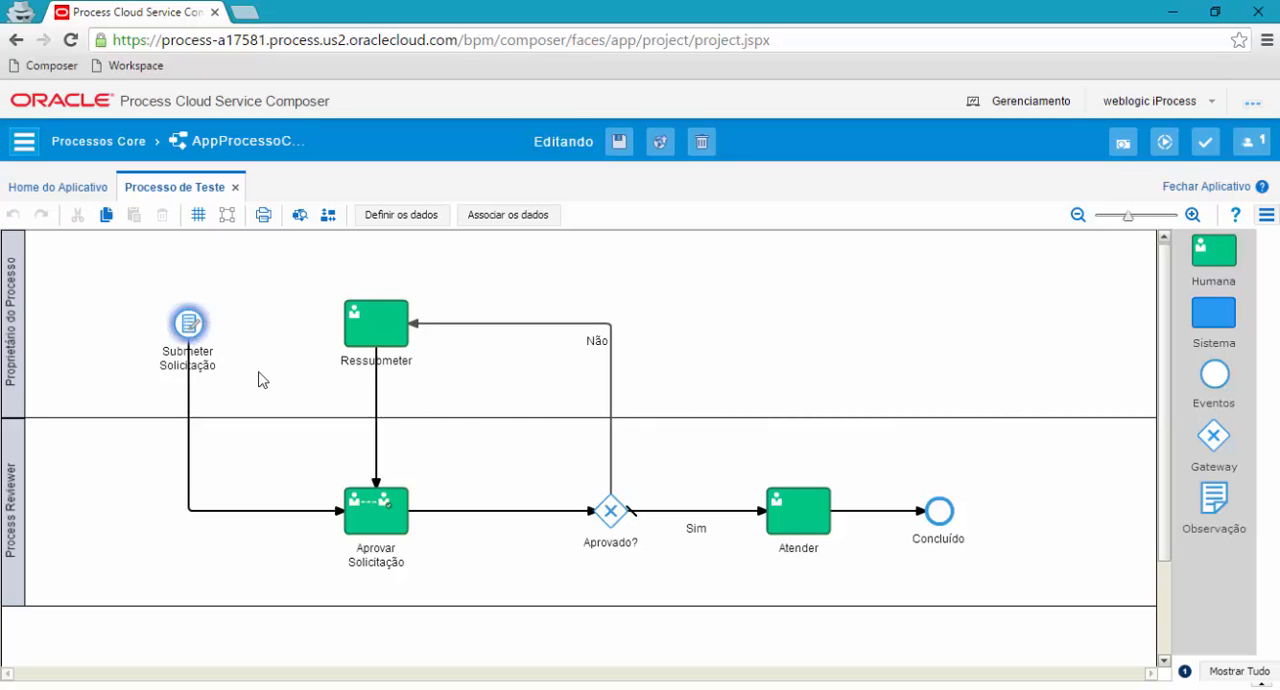
click(263, 375)
click(187, 329)
click(370, 518)
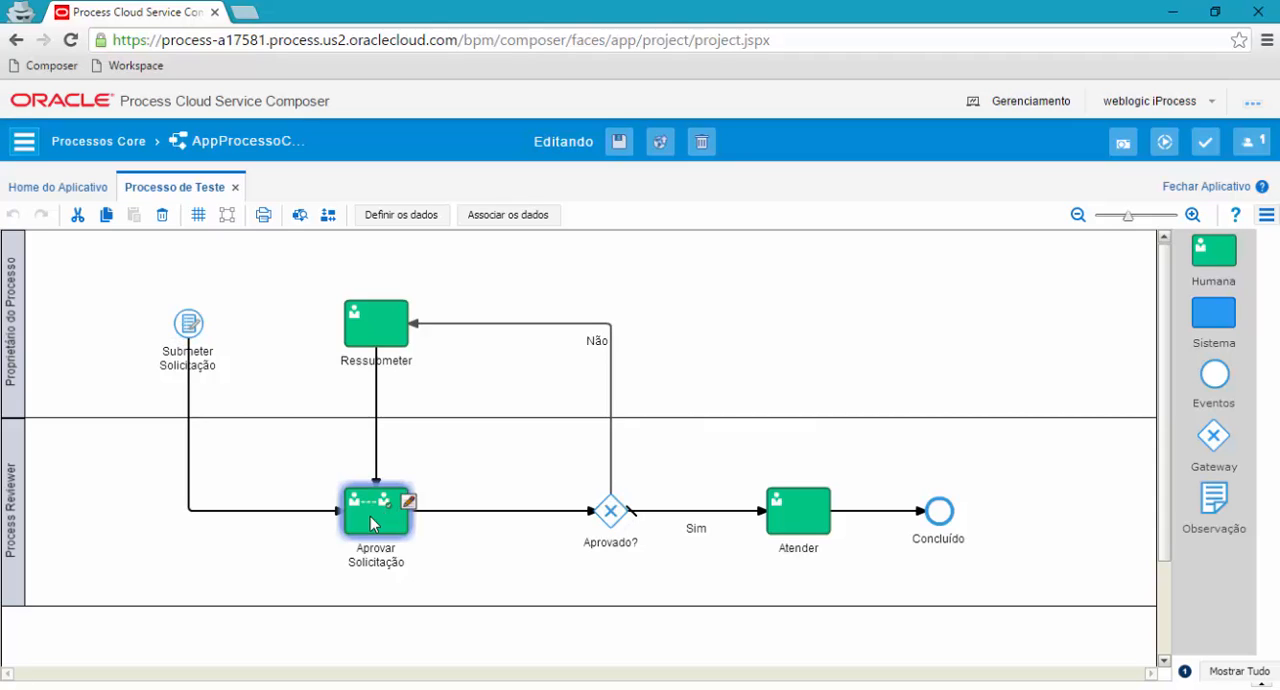
click(382, 327)
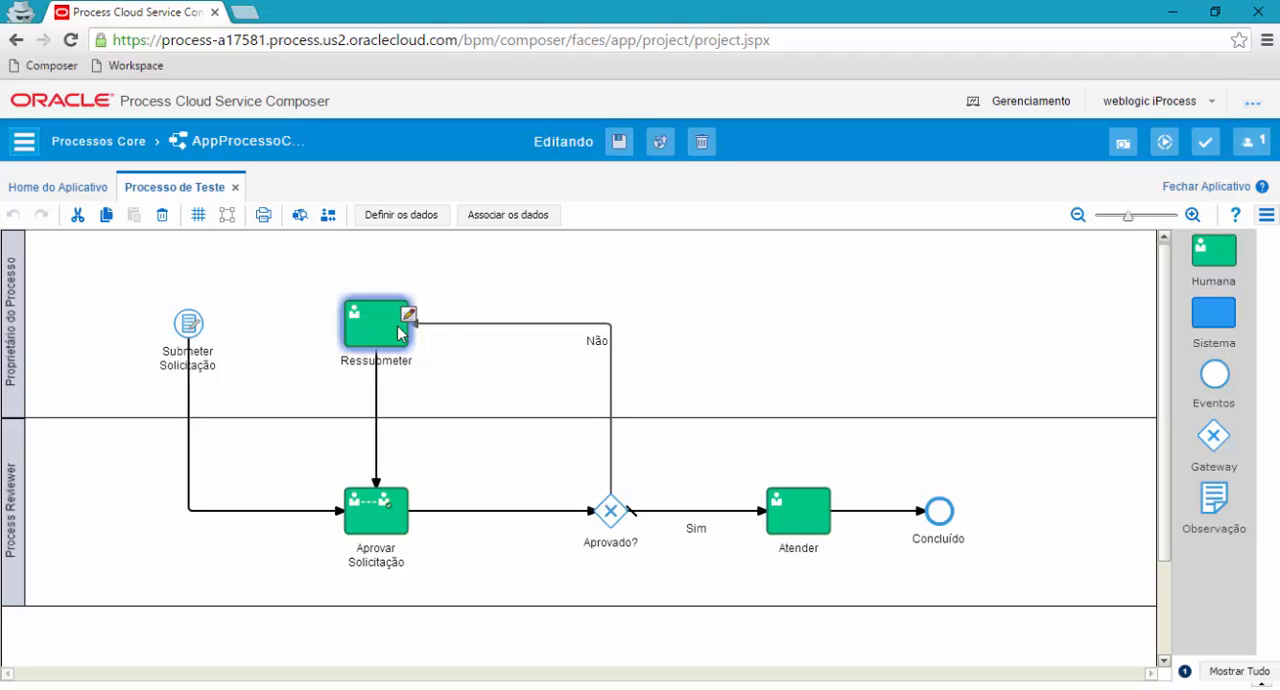
click(612, 515)
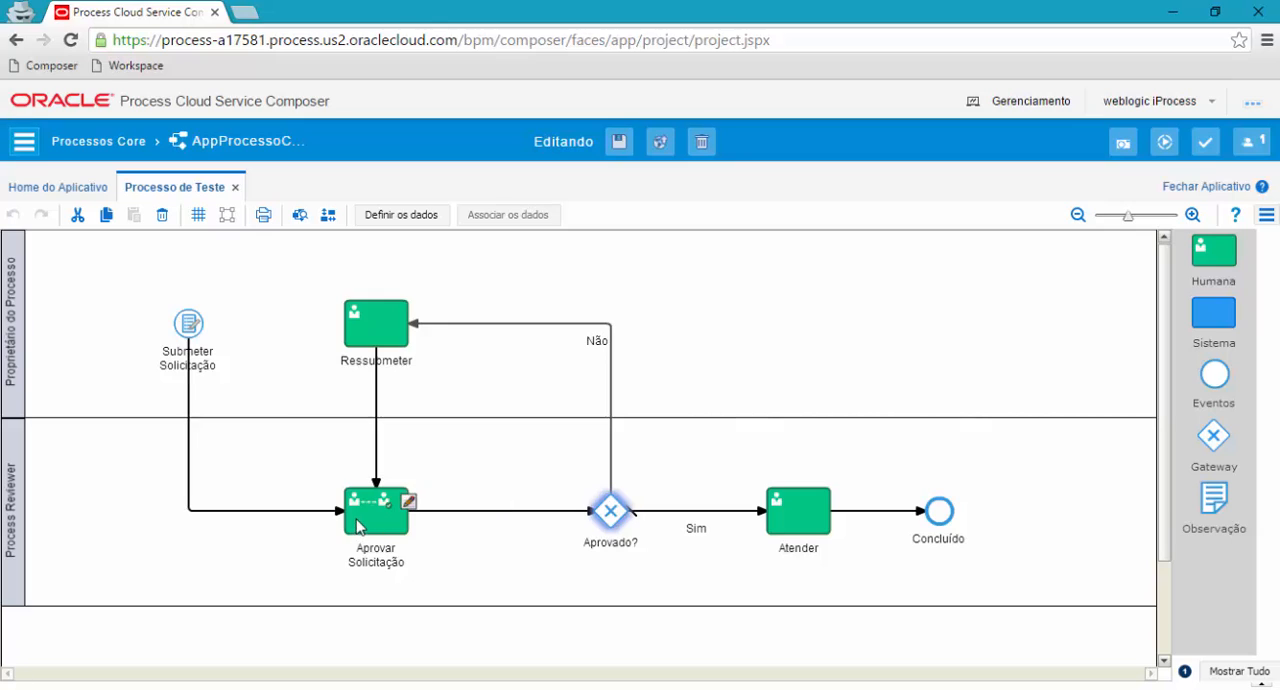
click(364, 528)
click(472, 453)
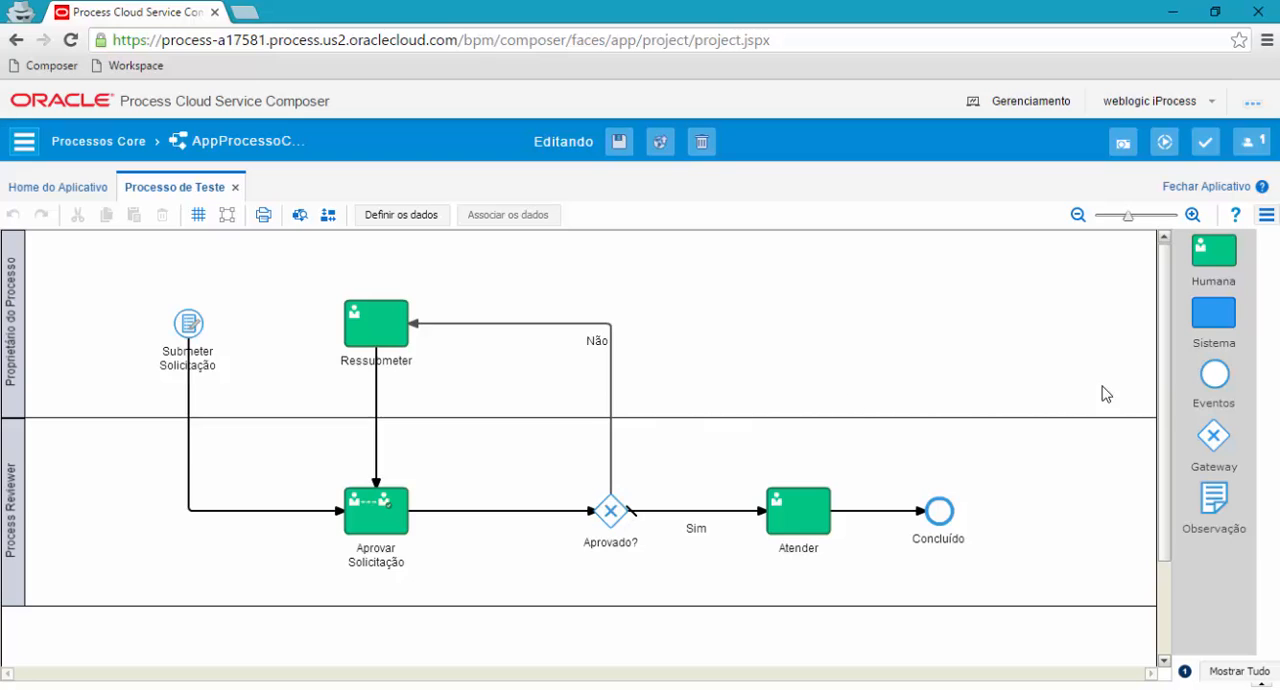
Expand the full element palette and look through its Sistema, Humana and Eventos elements.
drag(1162, 353, 1155, 315)
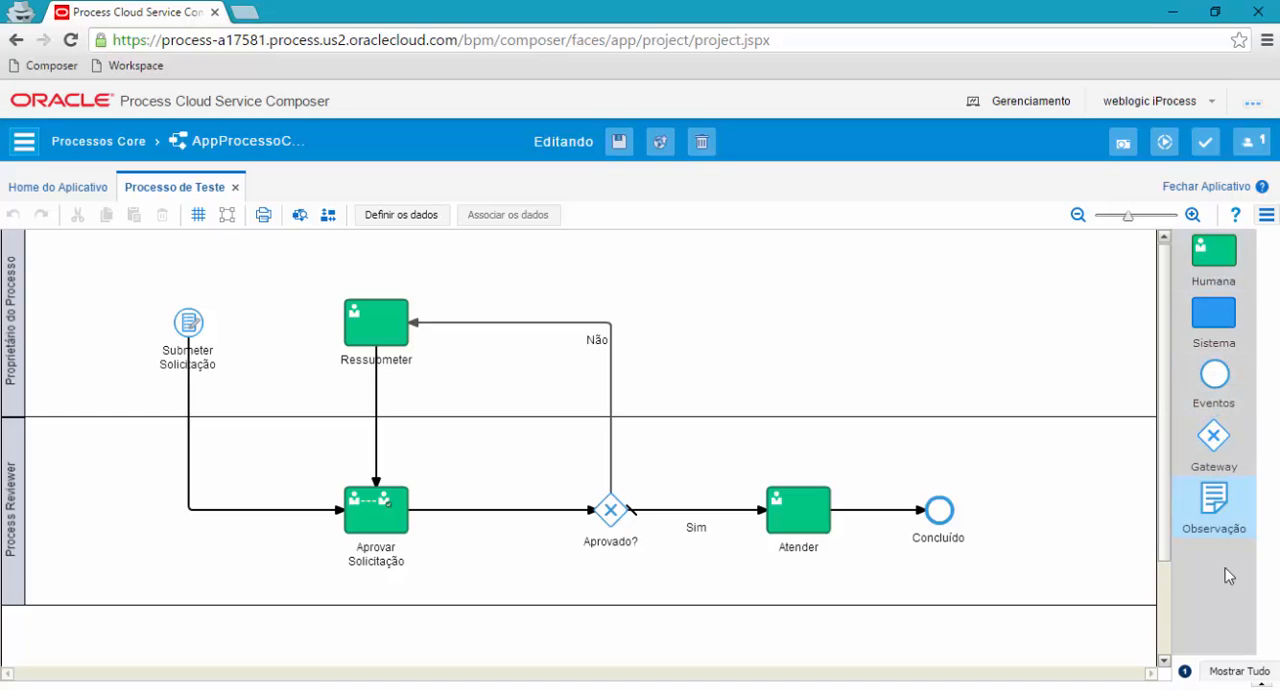
click(1229, 678)
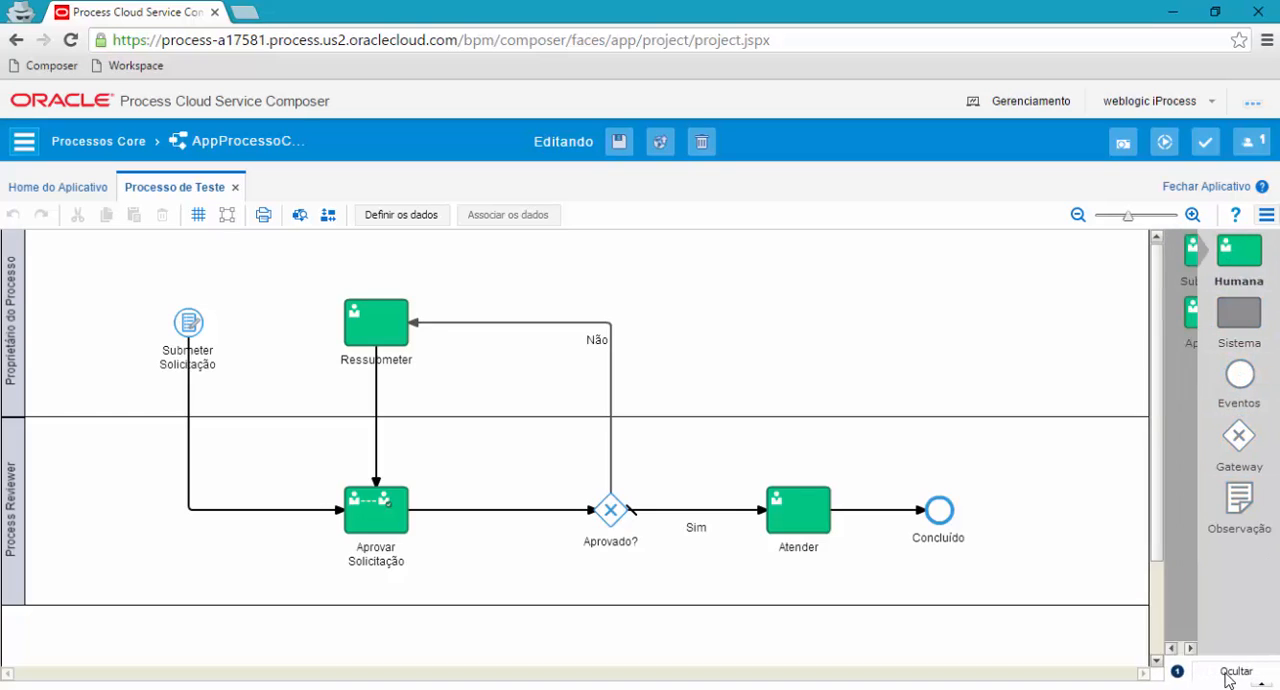
click(1238, 328)
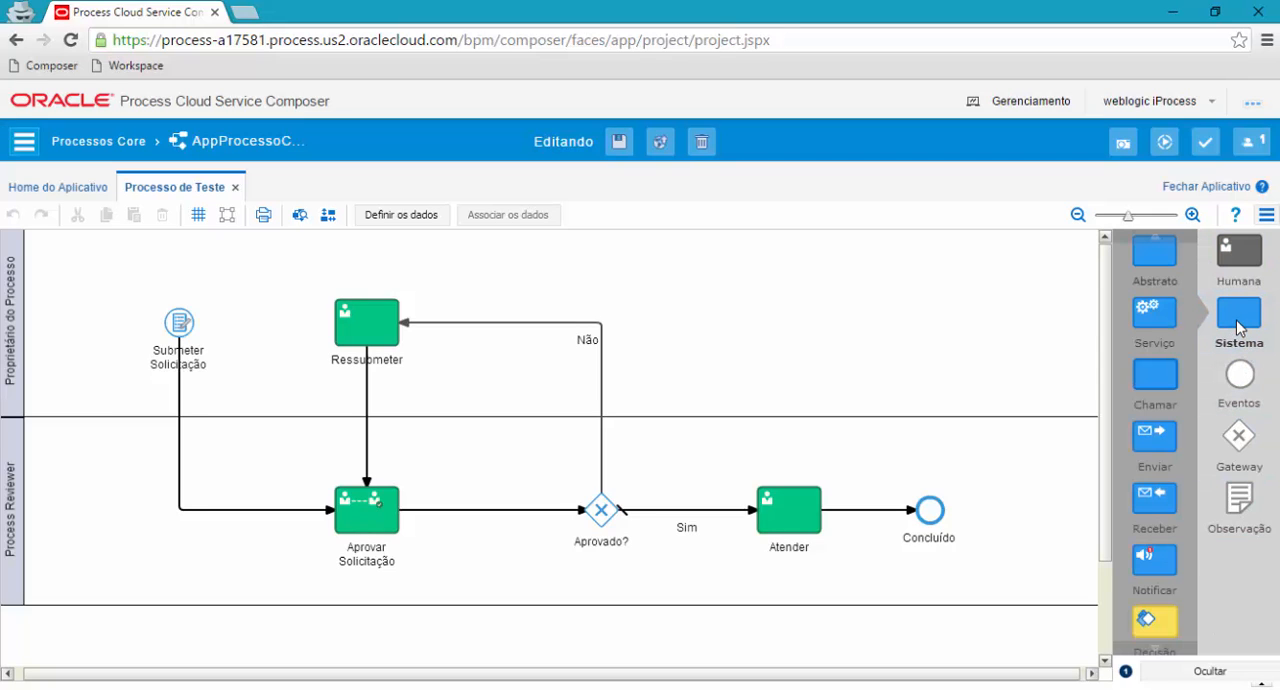
click(1241, 260)
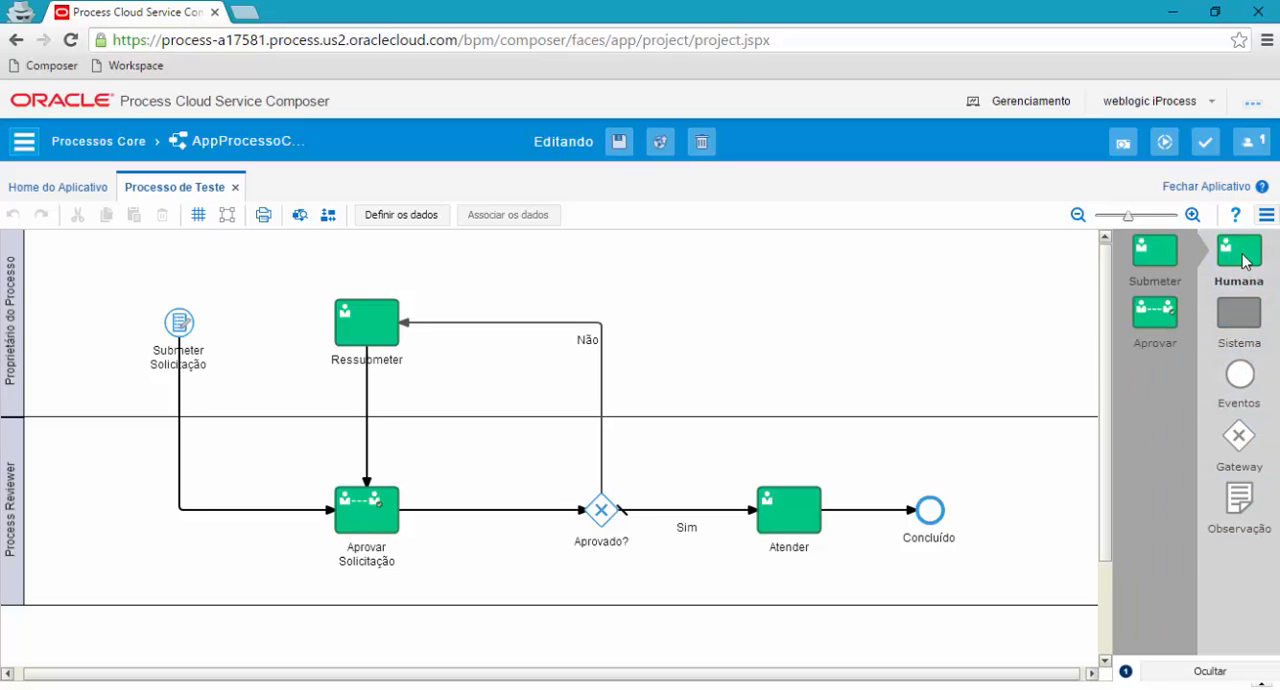
click(1241, 313)
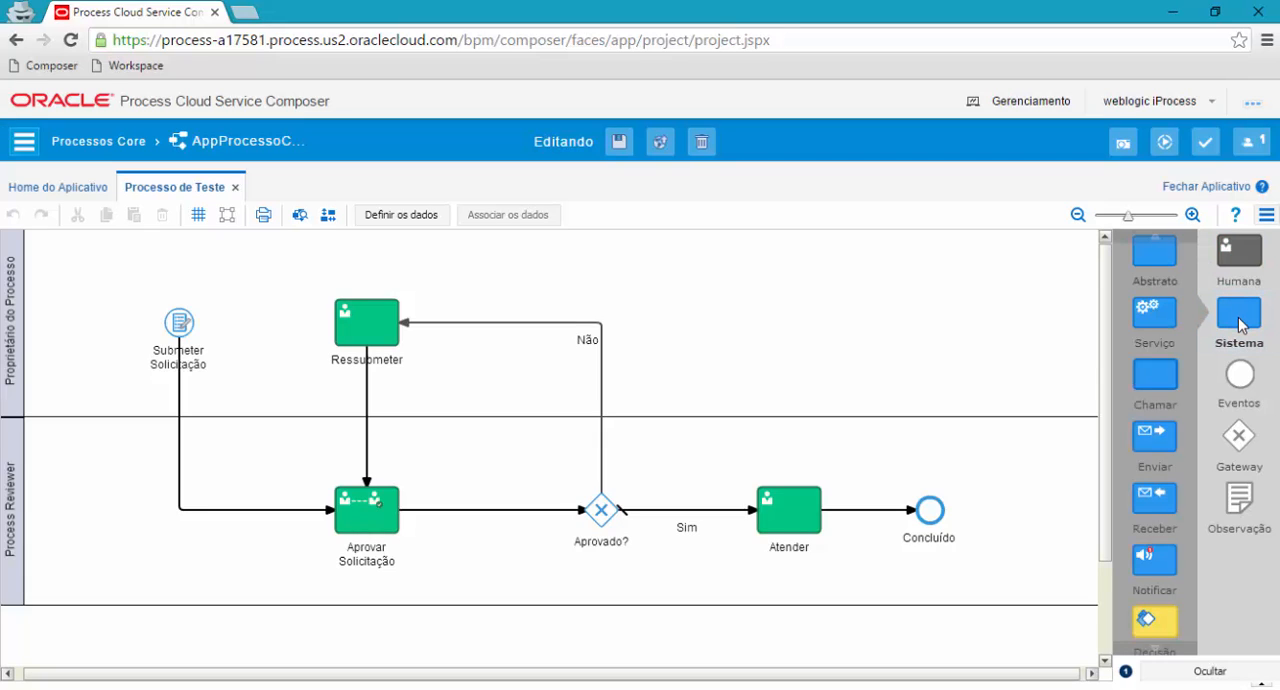
click(1240, 386)
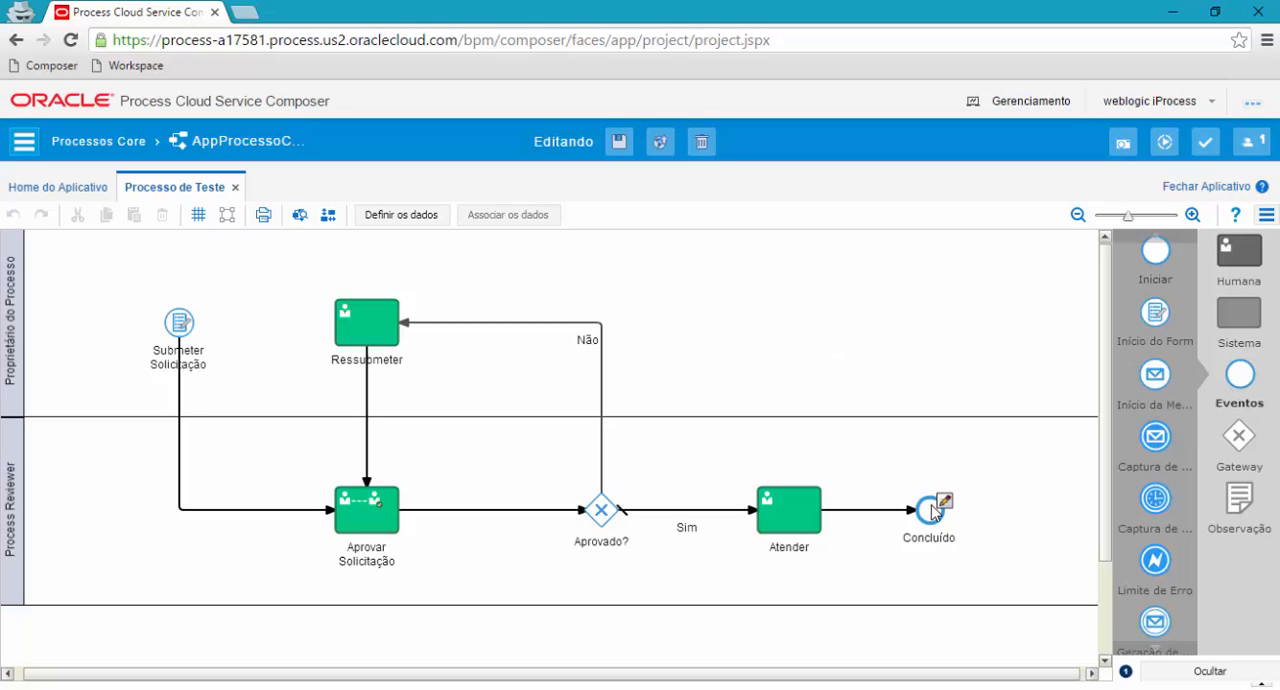
Move the Concluído end event farther from Atender and insert a Serviço system task on the flow between them.
drag(932, 503, 1030, 515)
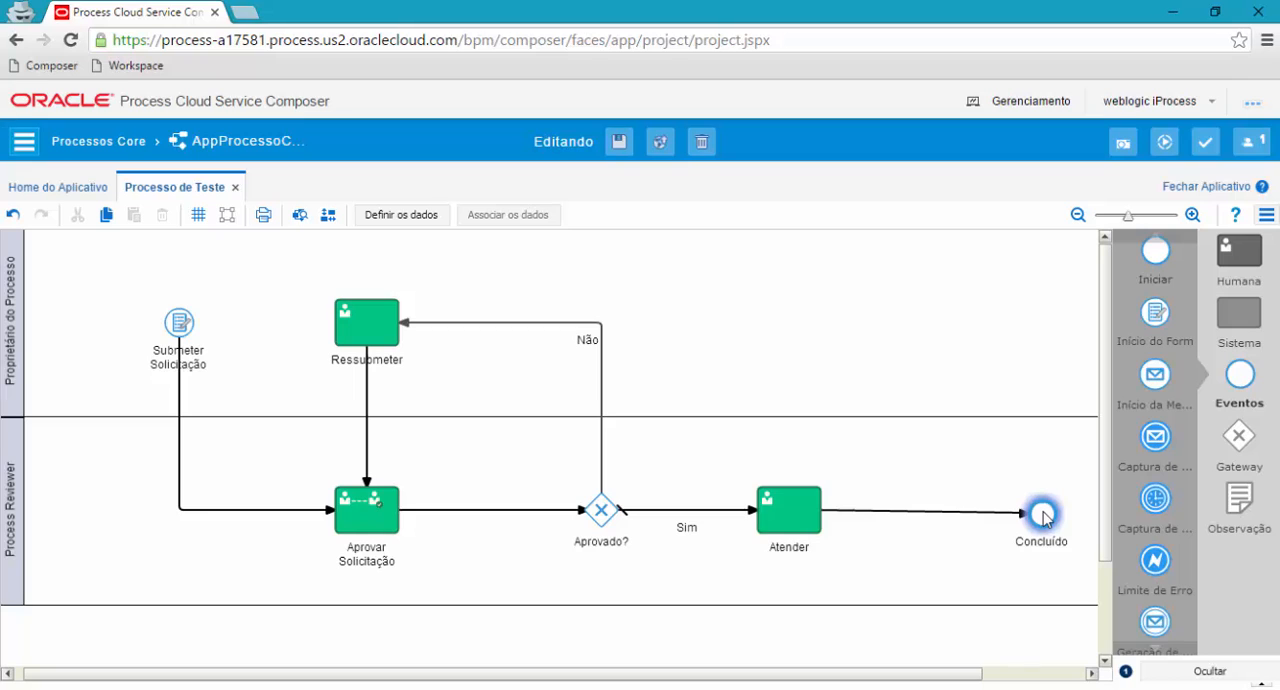
click(1230, 314)
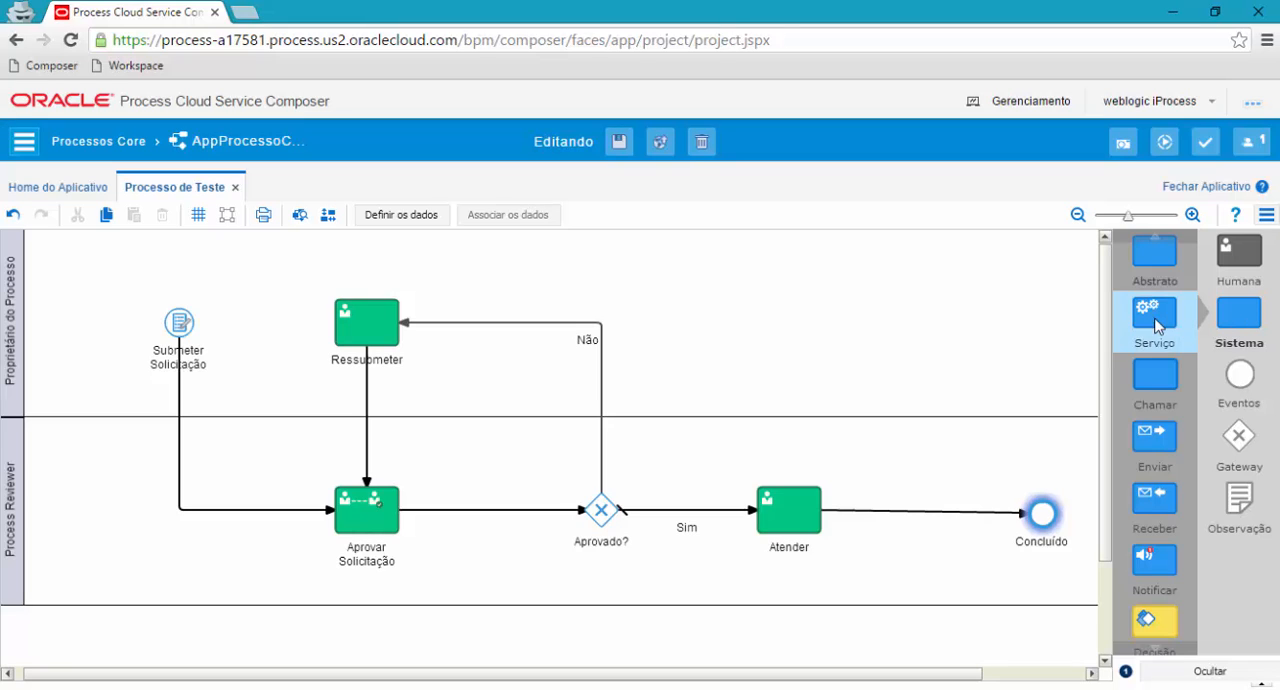
drag(1154, 318, 920, 510)
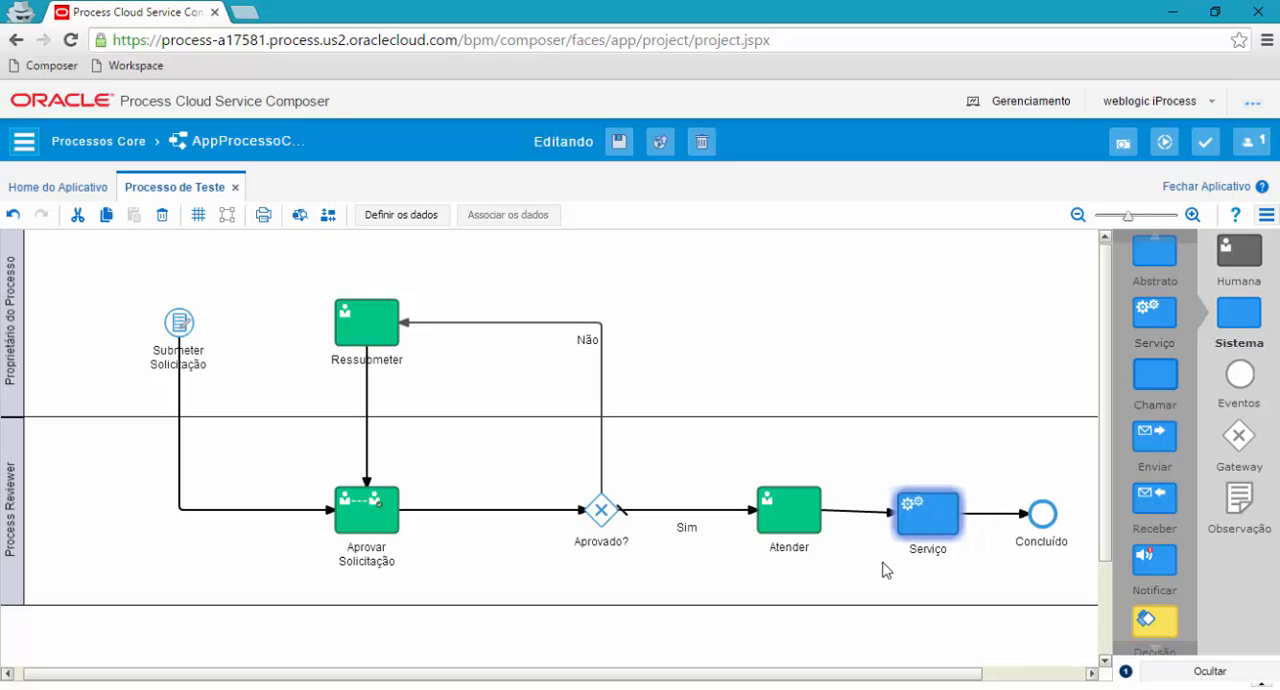
Rename the new service task Atividade automática and save the application while continuing to edit.
double_click(924, 550)
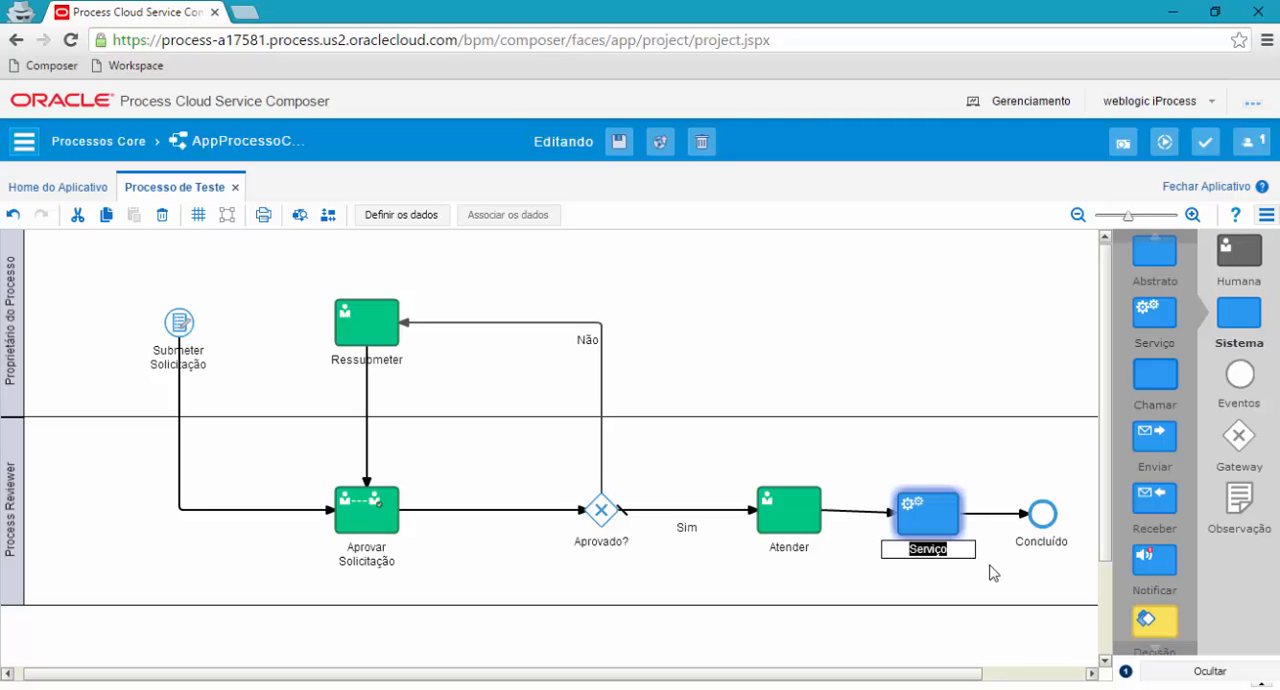
text(Atividade automática)
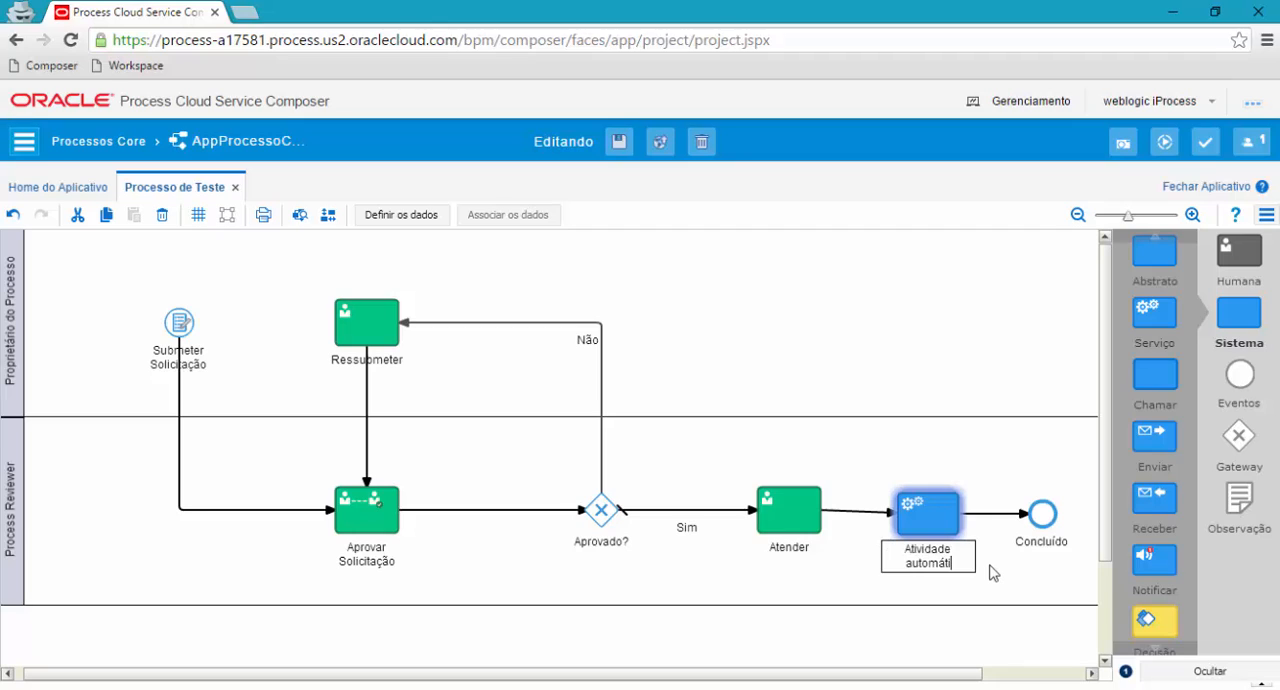
key(Return)
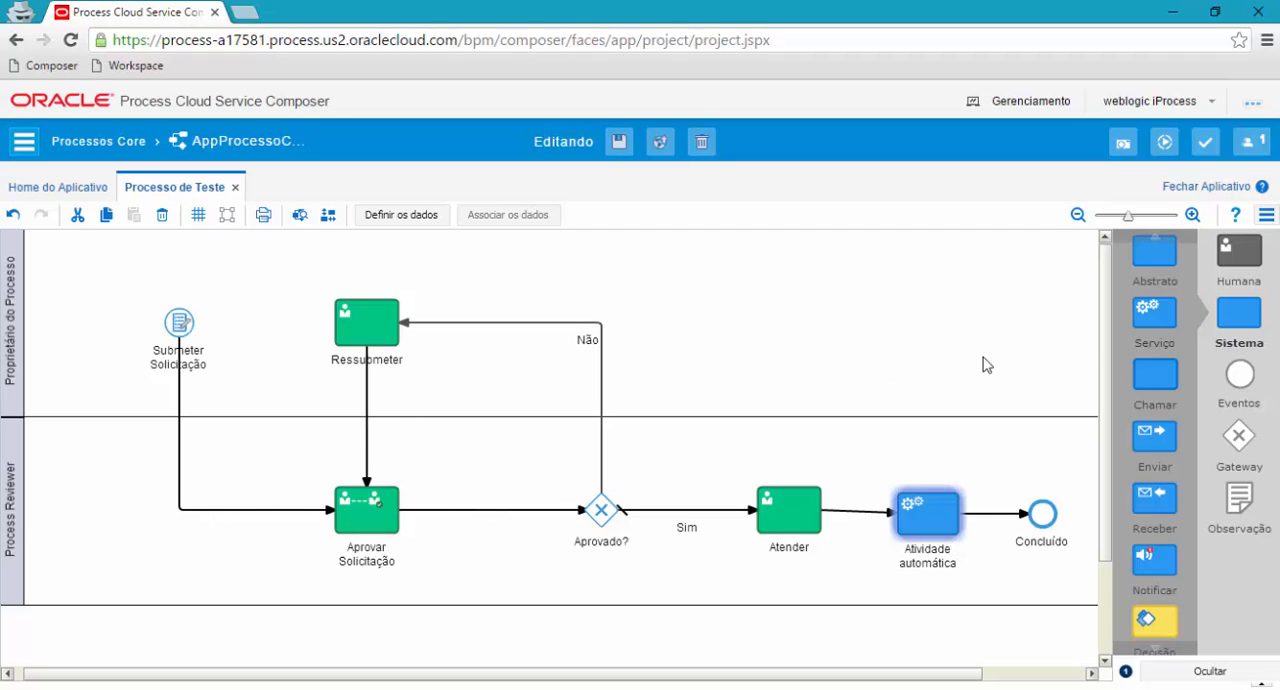
mouse_move(1106, 335)
mouse_down()
mouse_move(1106, 400)
mouse_move(1110, 335)
mouse_move(1123, 430)
mouse_move(1108, 308)
mouse_up()
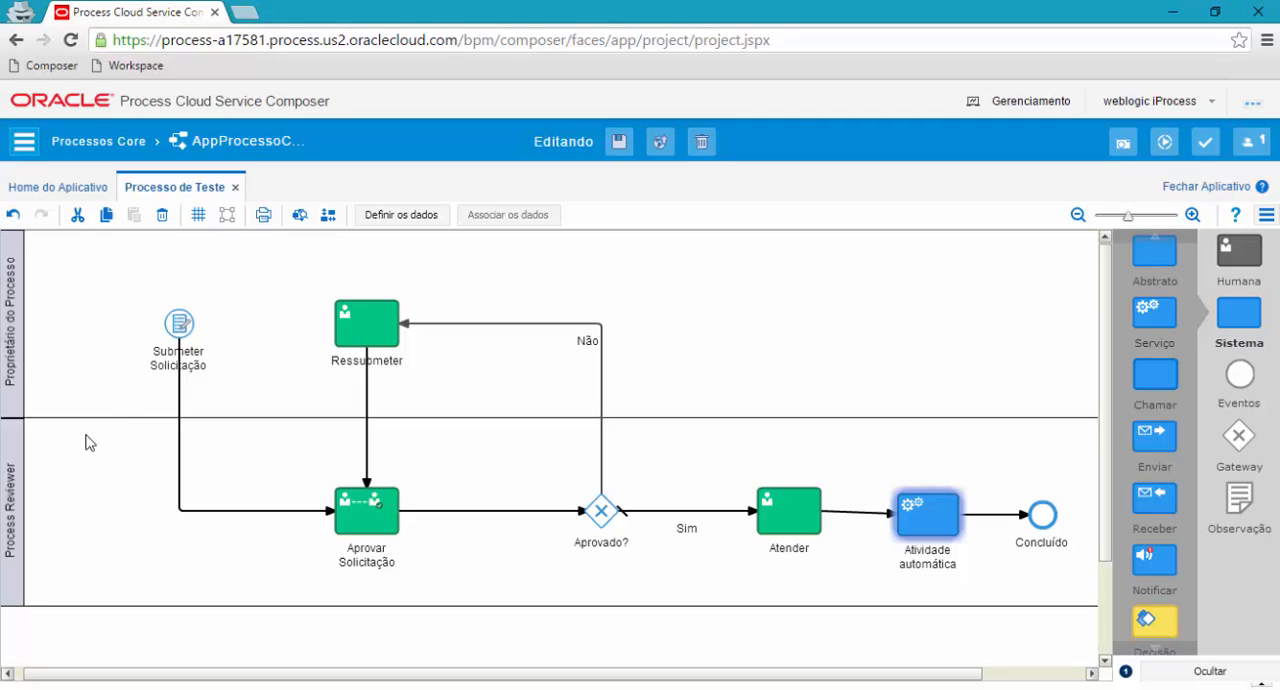
click(616, 145)
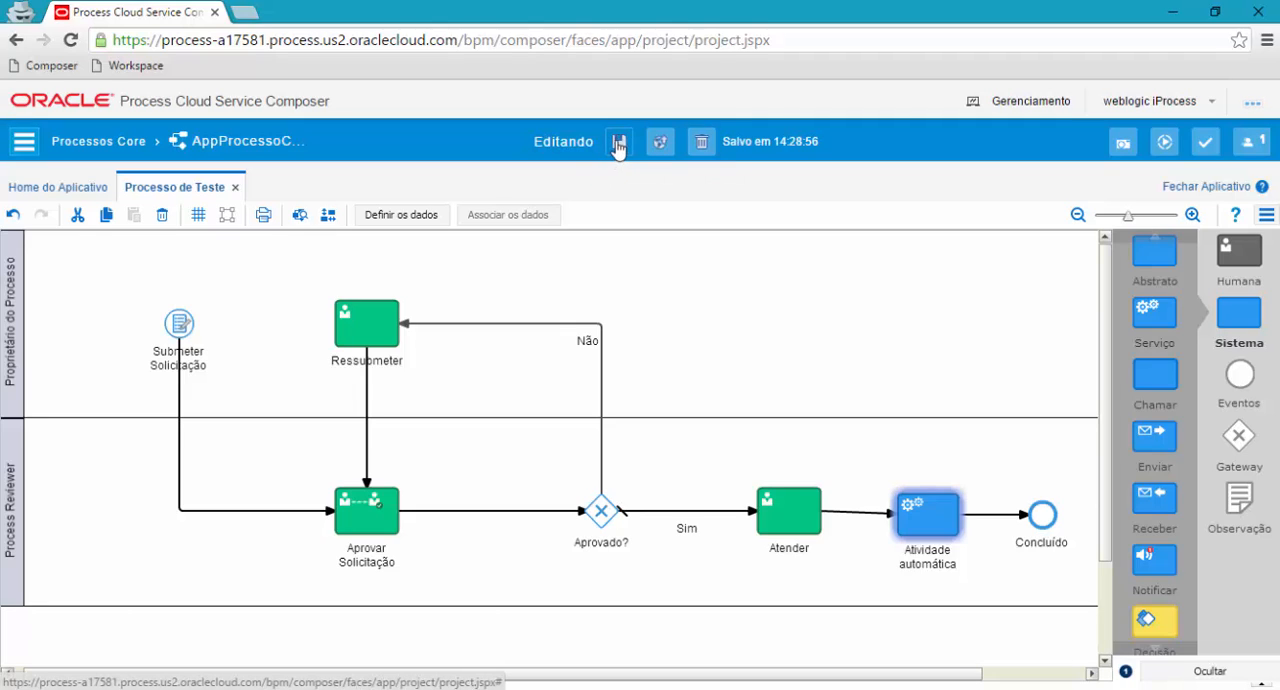
click(618, 143)
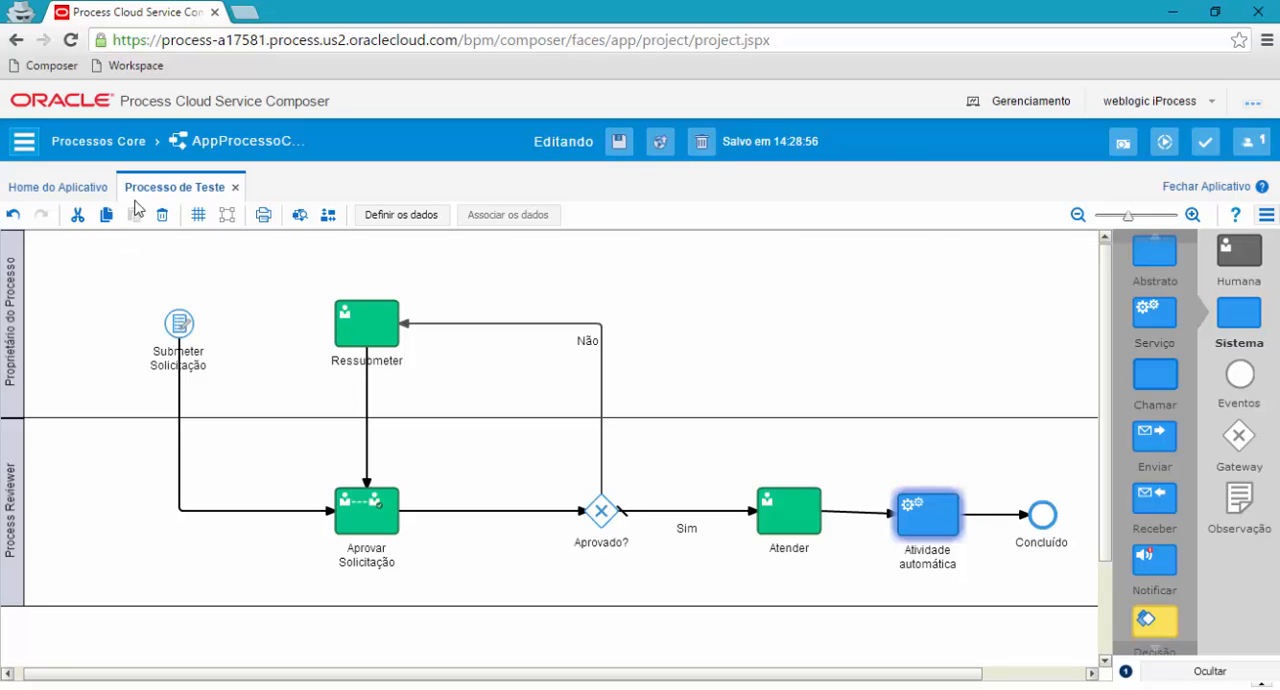
Open the WFAvaliarSolicitacao web form from the application's web forms.
click(43, 191)
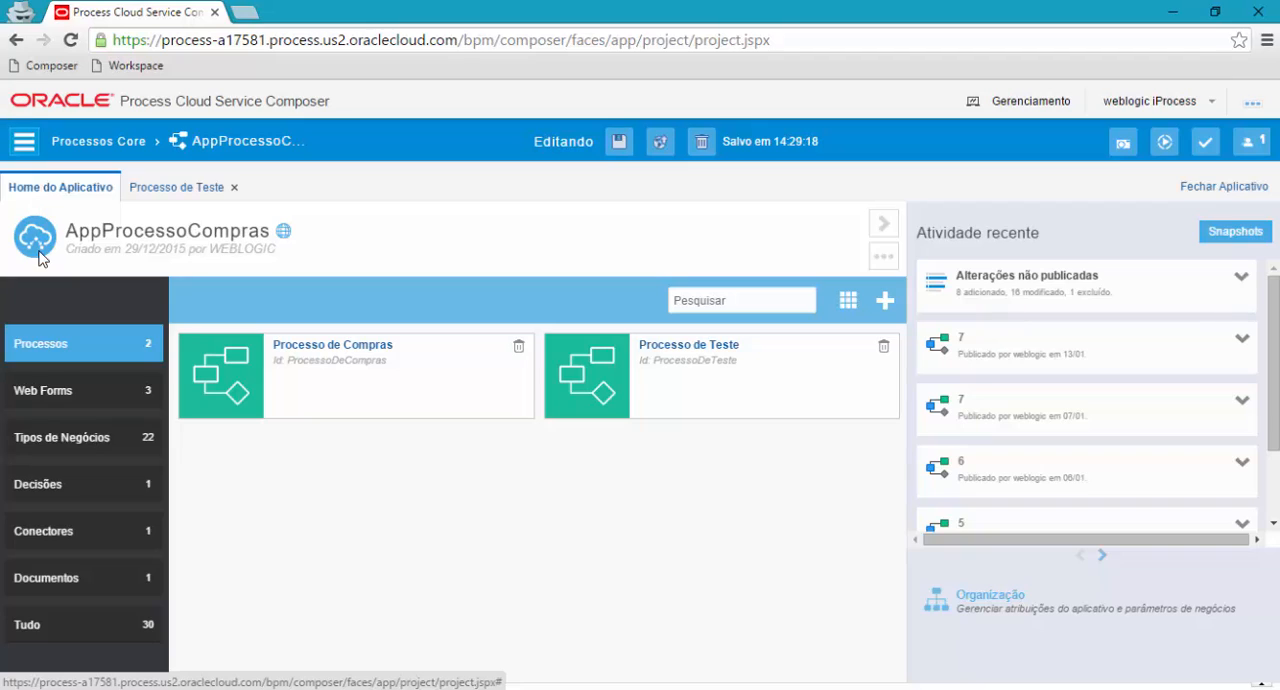
click(41, 400)
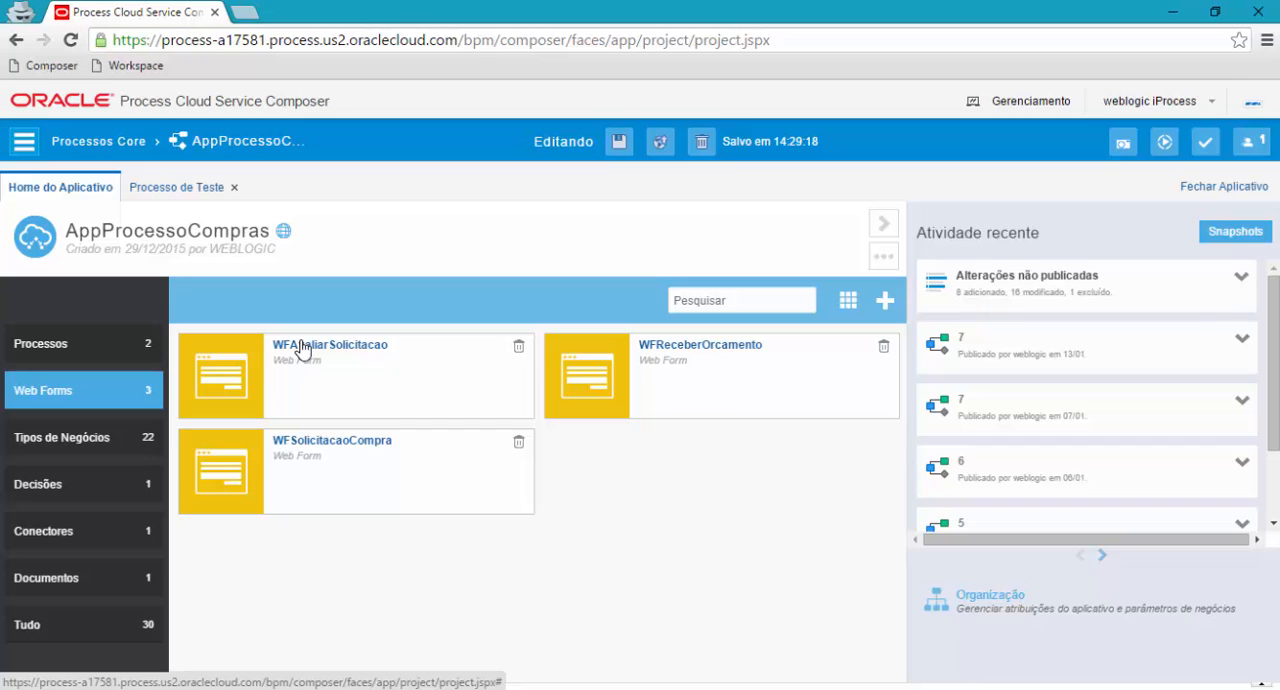
click(303, 346)
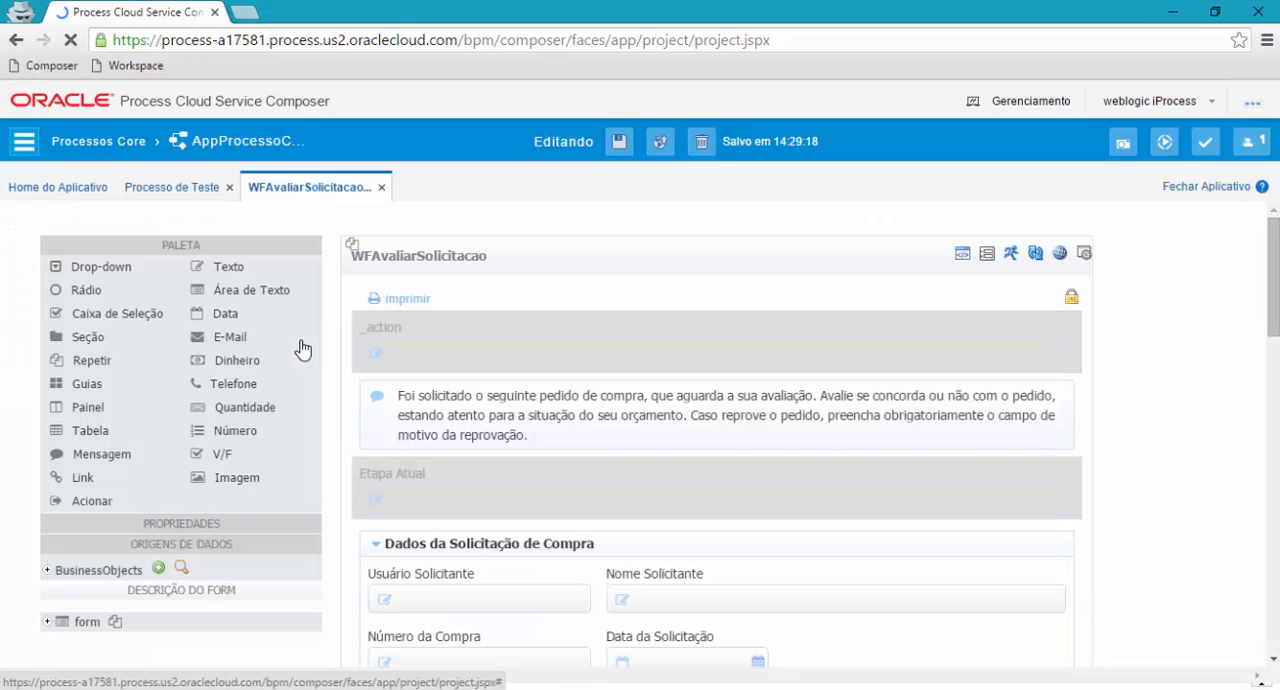
Return to the Processo de Teste diagram and look at the basic properties of the Ressubmeter task.
click(172, 188)
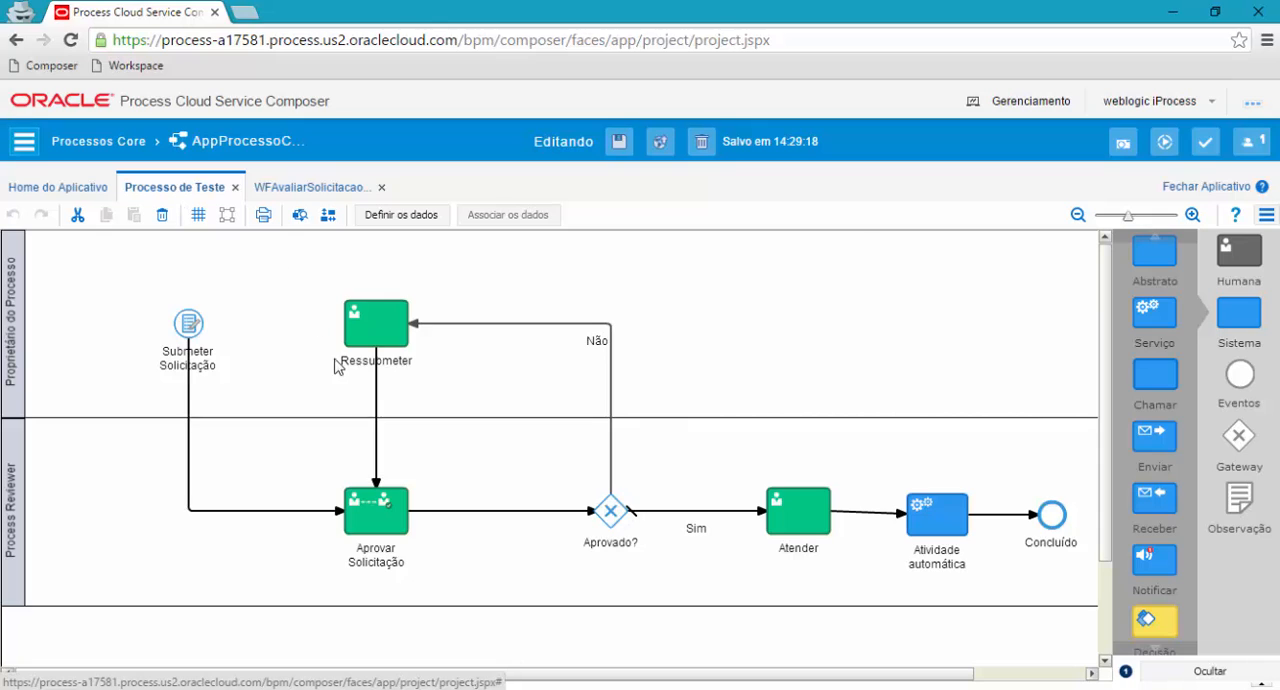
mouse_move(810, 518)
right_click(372, 331)
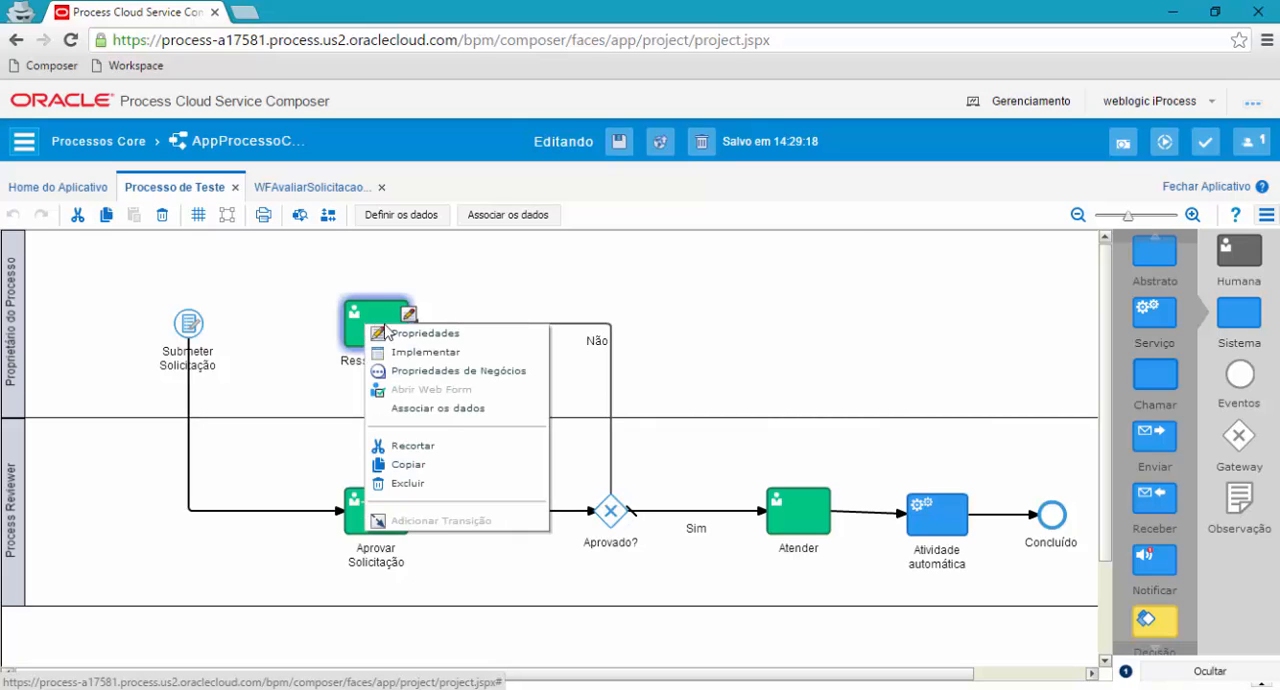
click(424, 336)
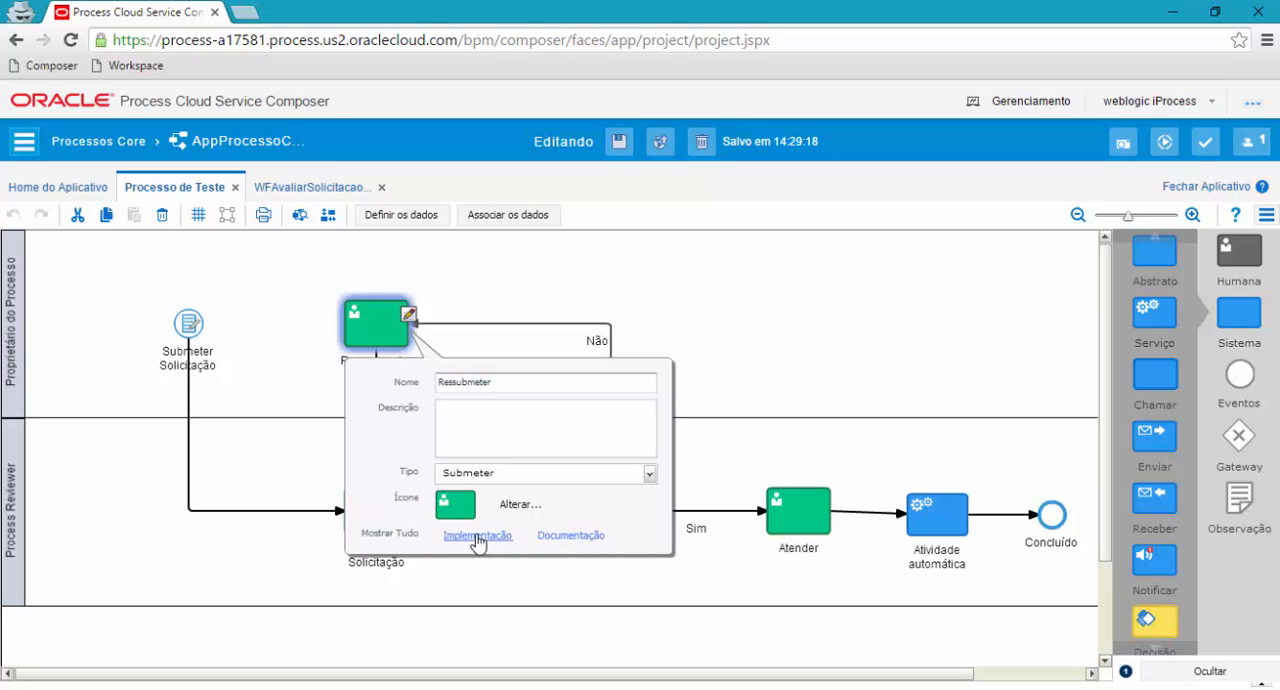
click(714, 375)
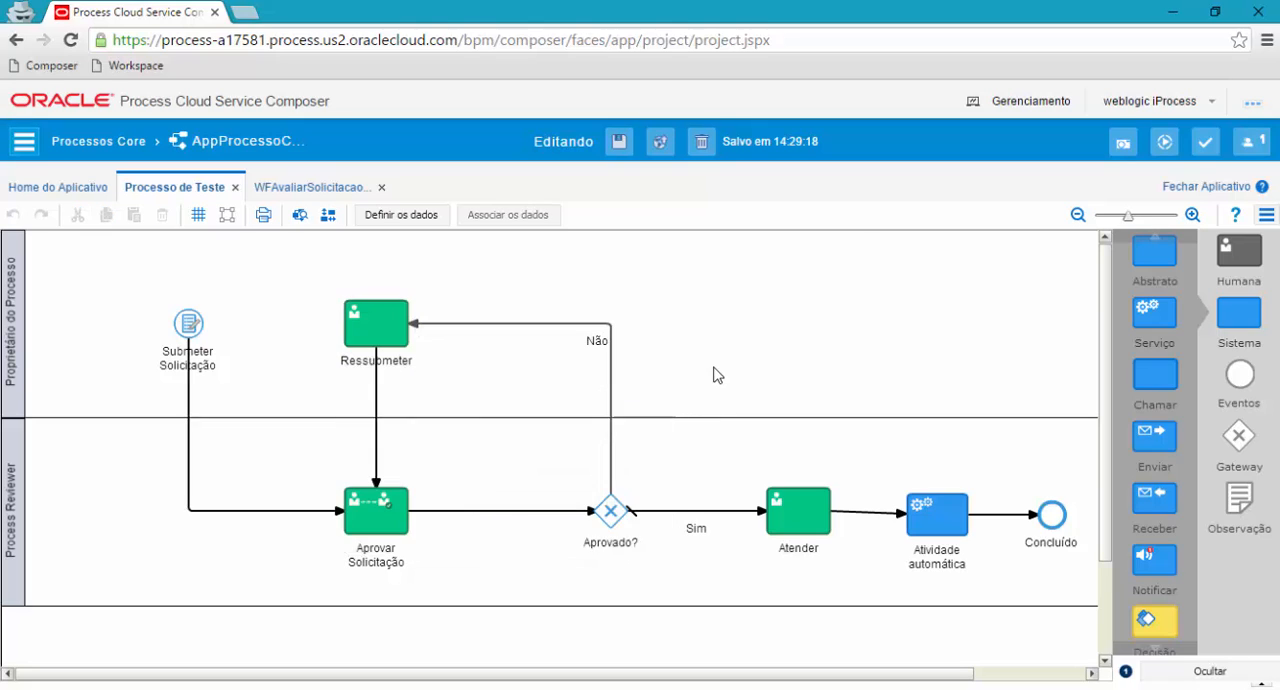
Open the Ressubmeter task's documentation and write "esta é a documentaçao do elemento".
double_click(368, 325)
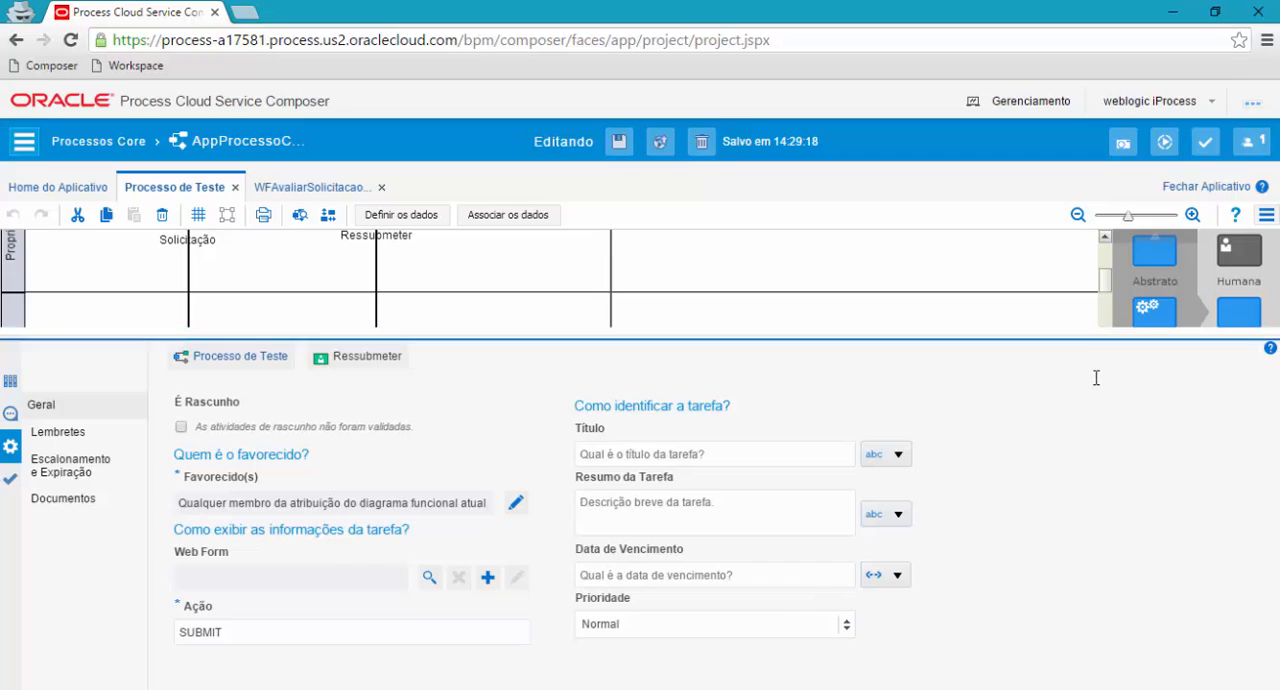
drag(1096, 340, 1103, 451)
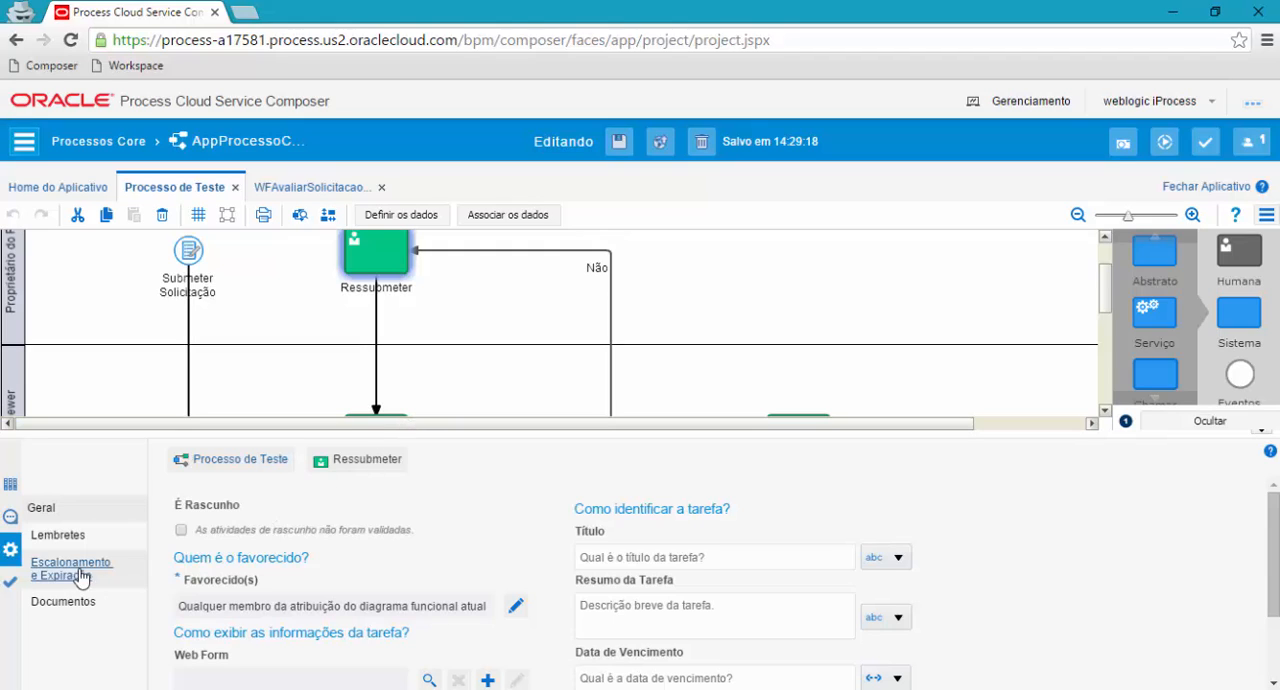
click(10, 486)
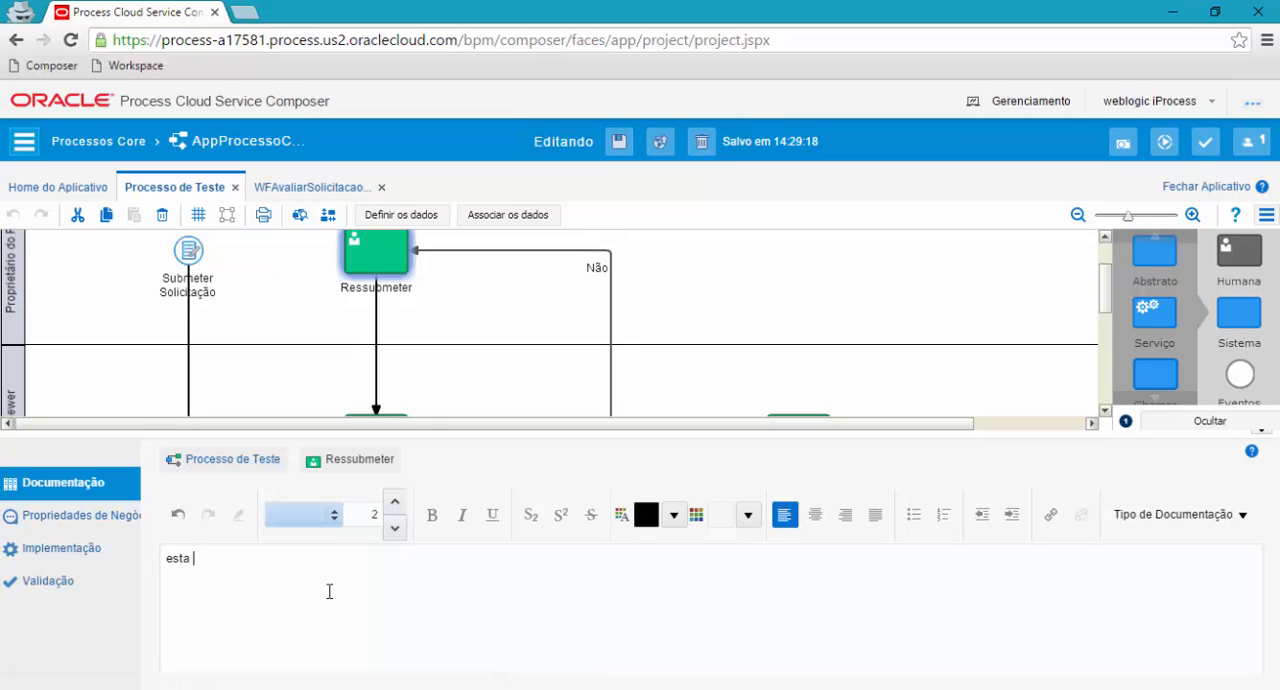
text(esta é a documentaçao do elemento)
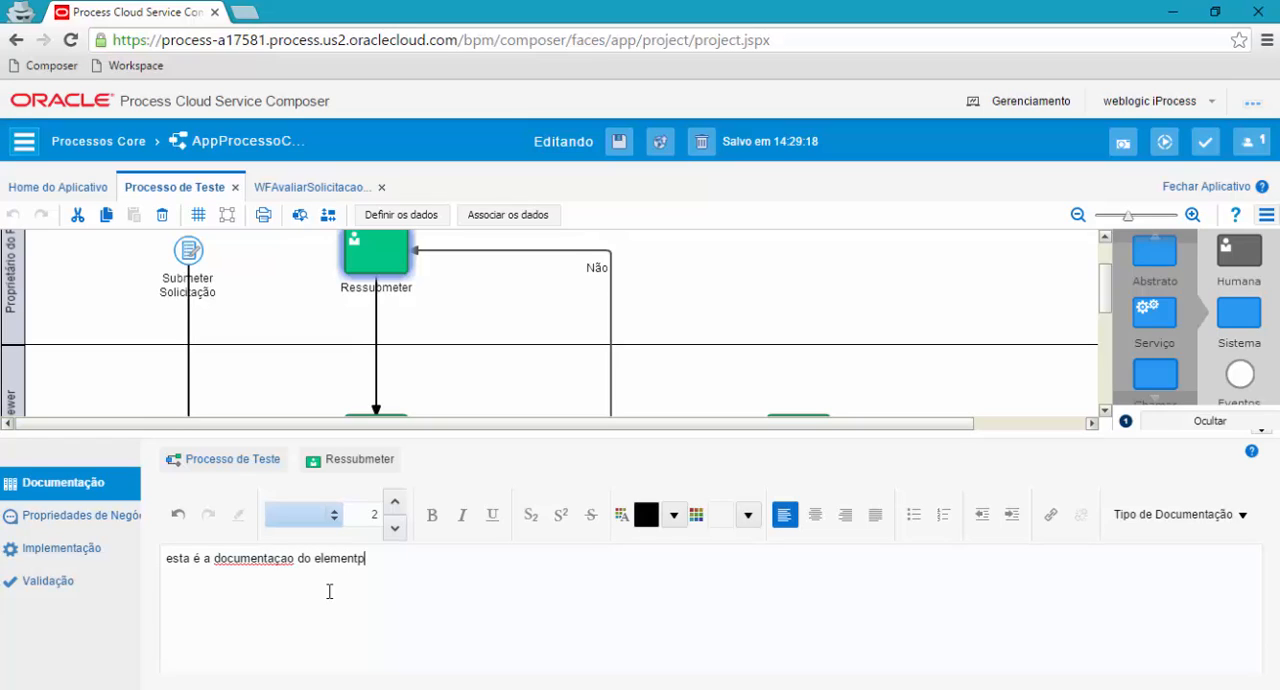
Format the whole Ressubmeter documentation text as bold, italic and underlined.
key(ctrl+a)
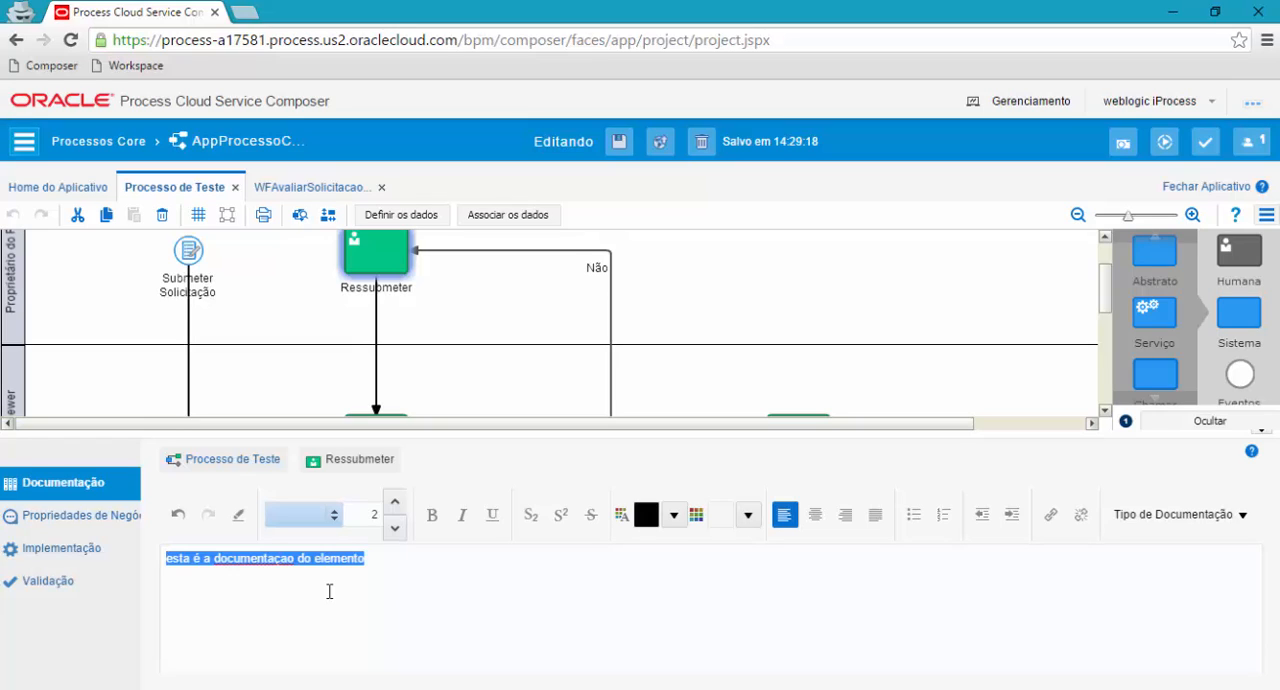
click(432, 515)
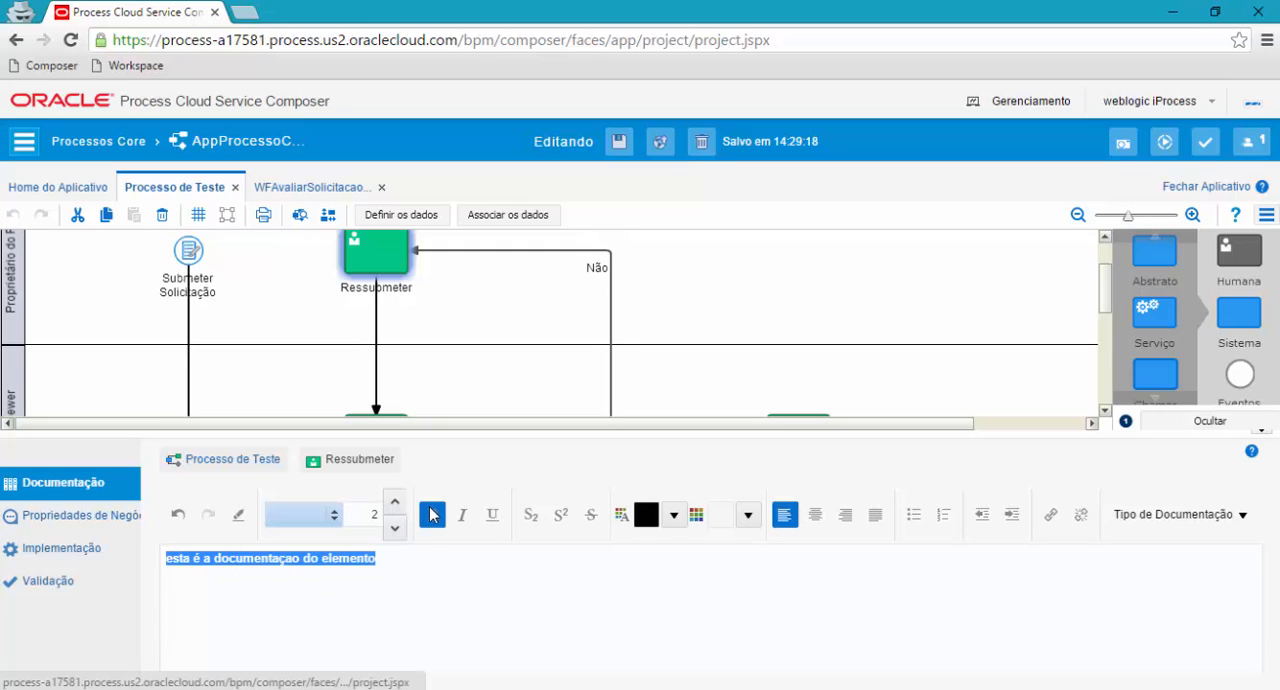
click(462, 516)
click(492, 515)
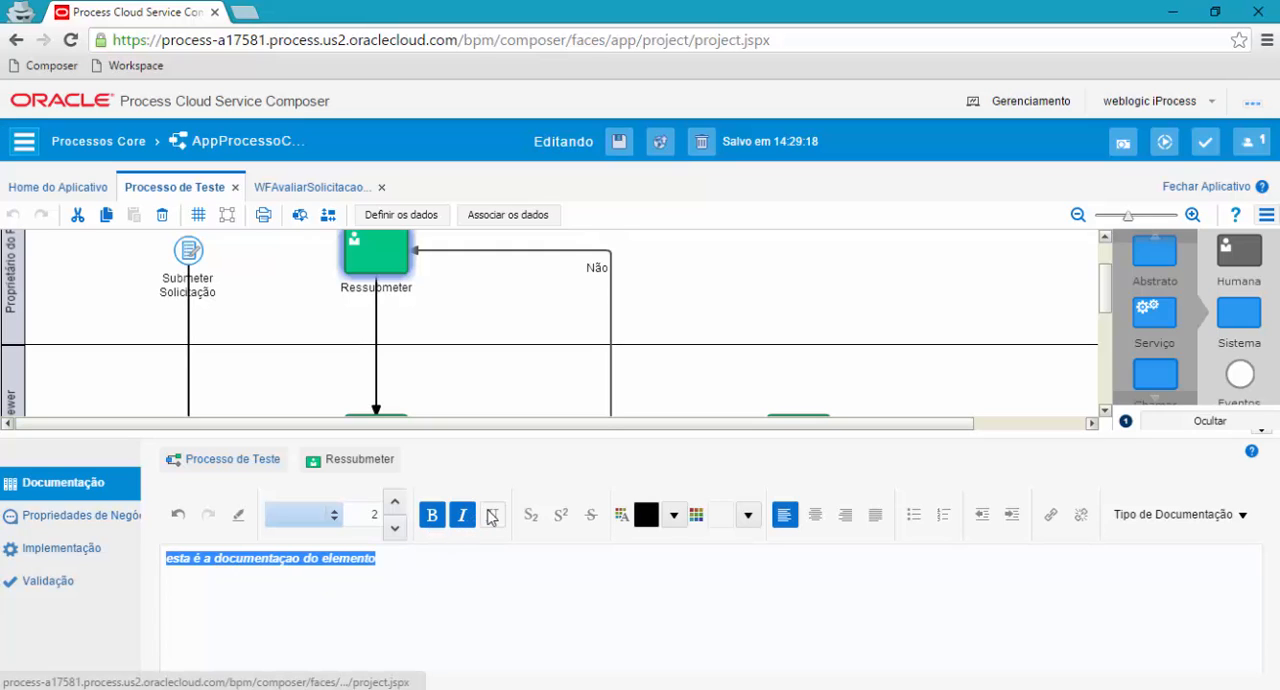
Add a bulleted list below the documentation line with the items sdfsdfsd, fdsfsdf and fssfdsdf, and collapse the task's details.
click(408, 558)
key(Return)
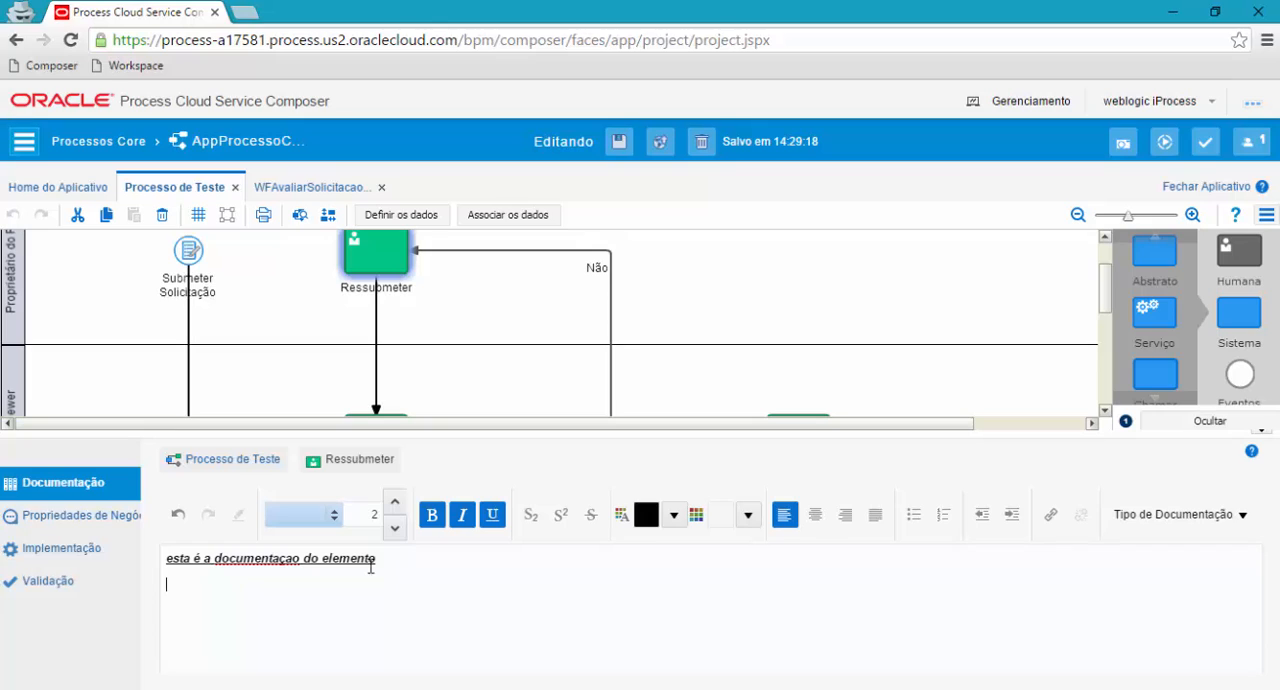
click(913, 518)
text(sdfsdfsd)
key(Return)
text(fdsfsdf)
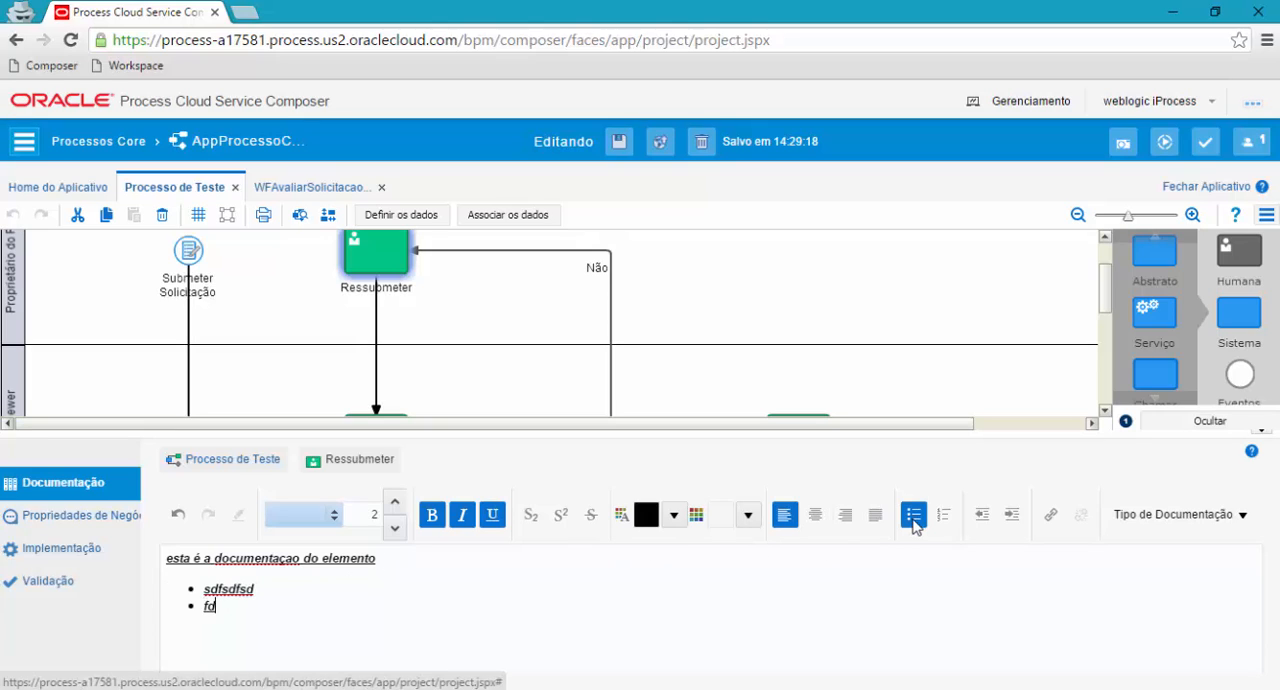
key(Return)
text(fssfdsdf)
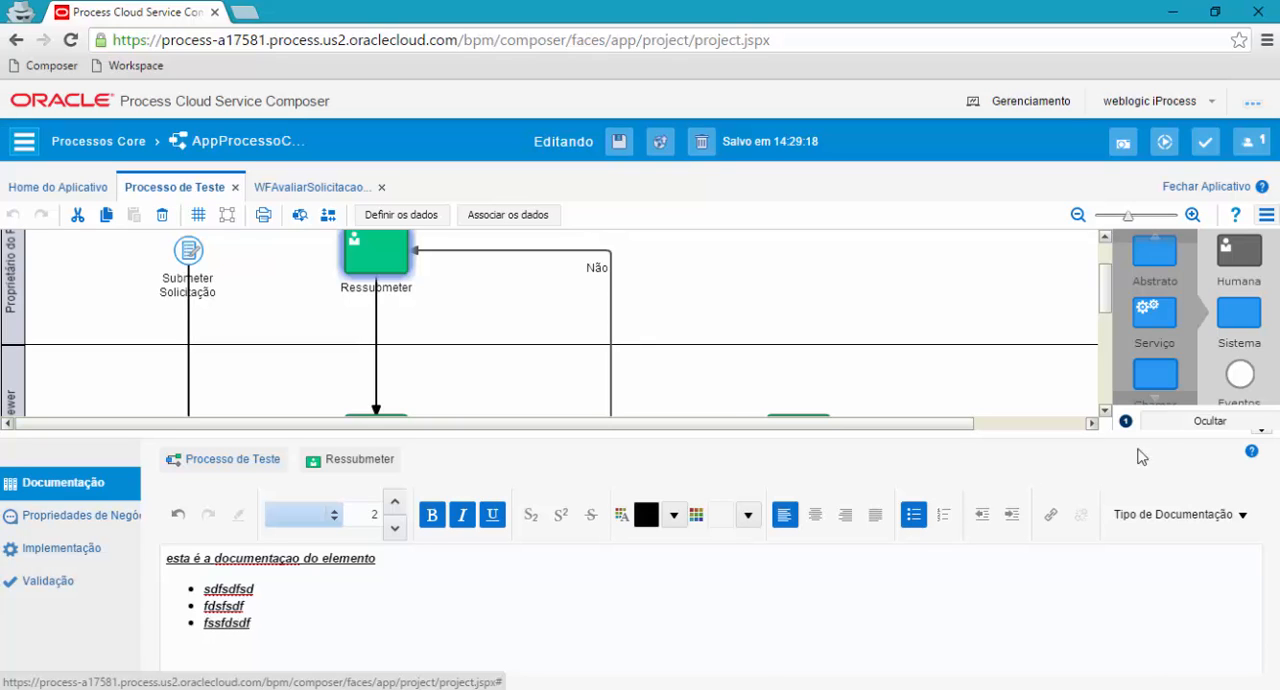
click(1263, 431)
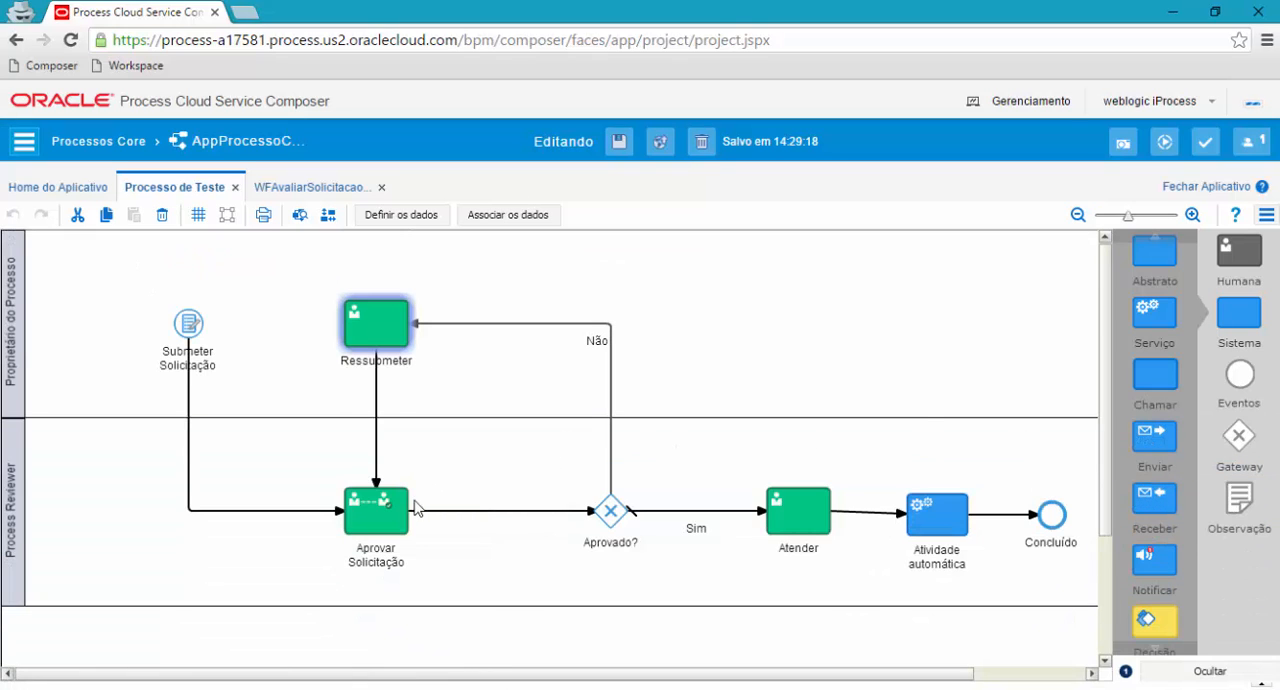
Document the Aprovar Solicitação task with the text fdsfdsfsdf and save the application.
click(392, 505)
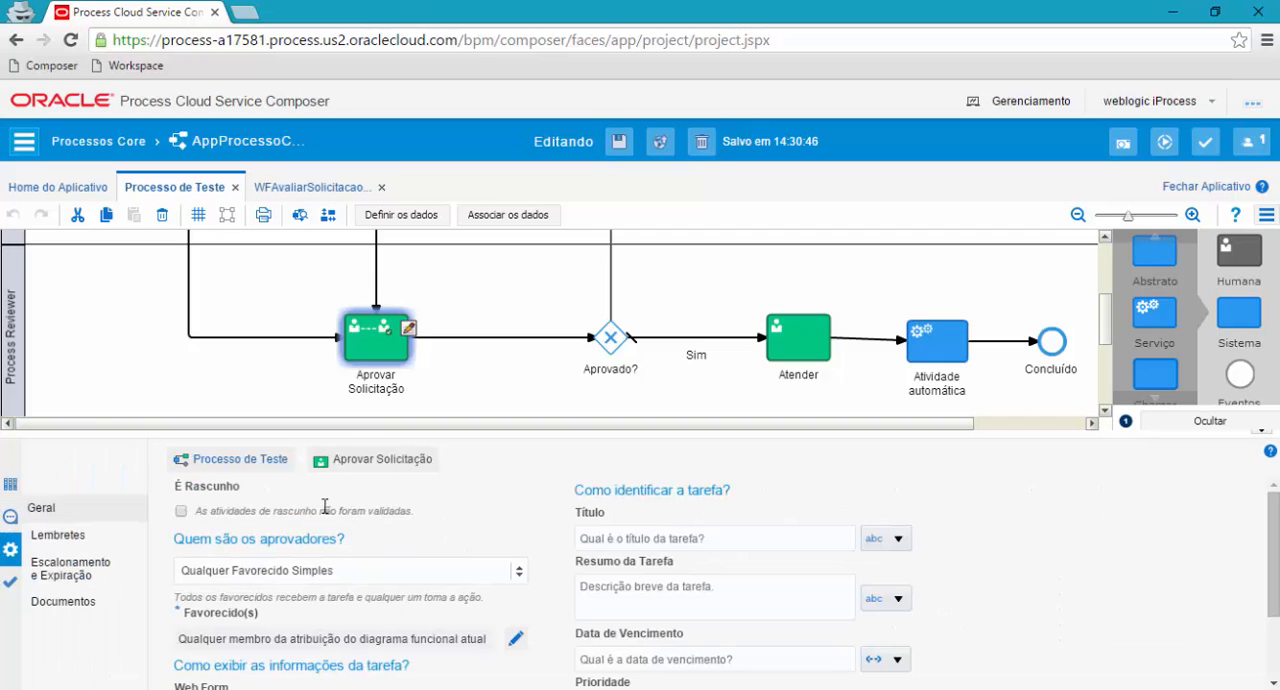
click(10, 488)
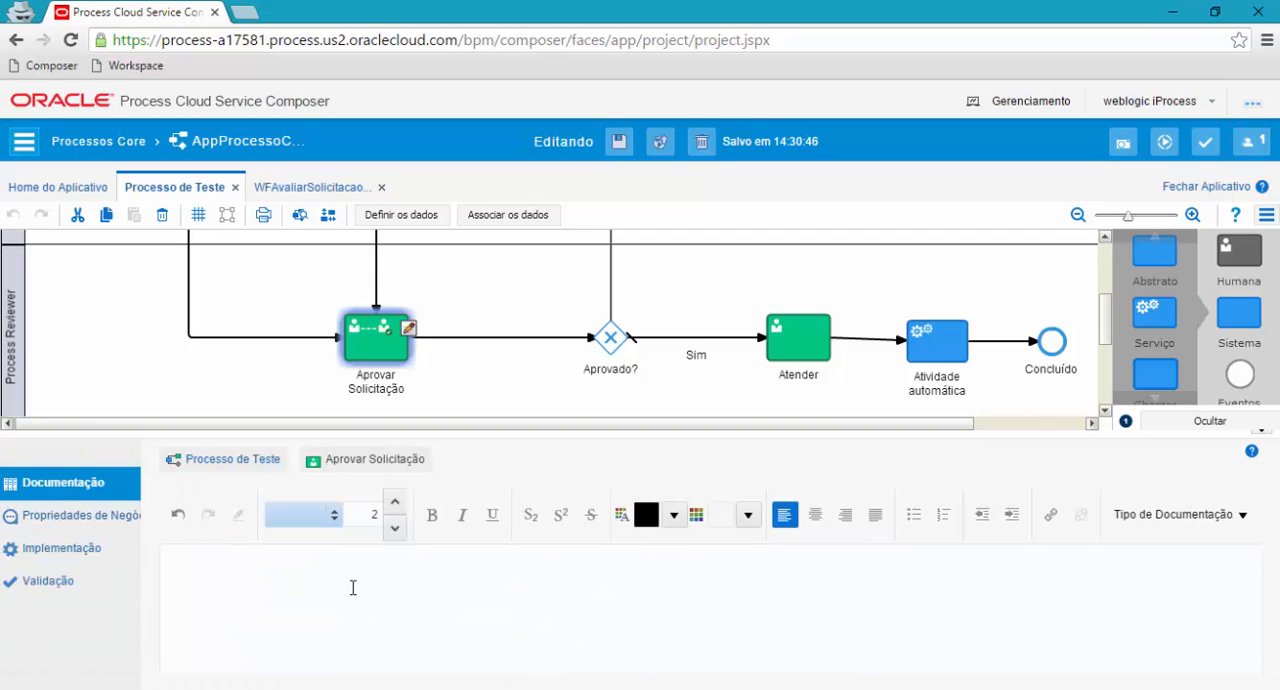
text(fdsfdsfdf)
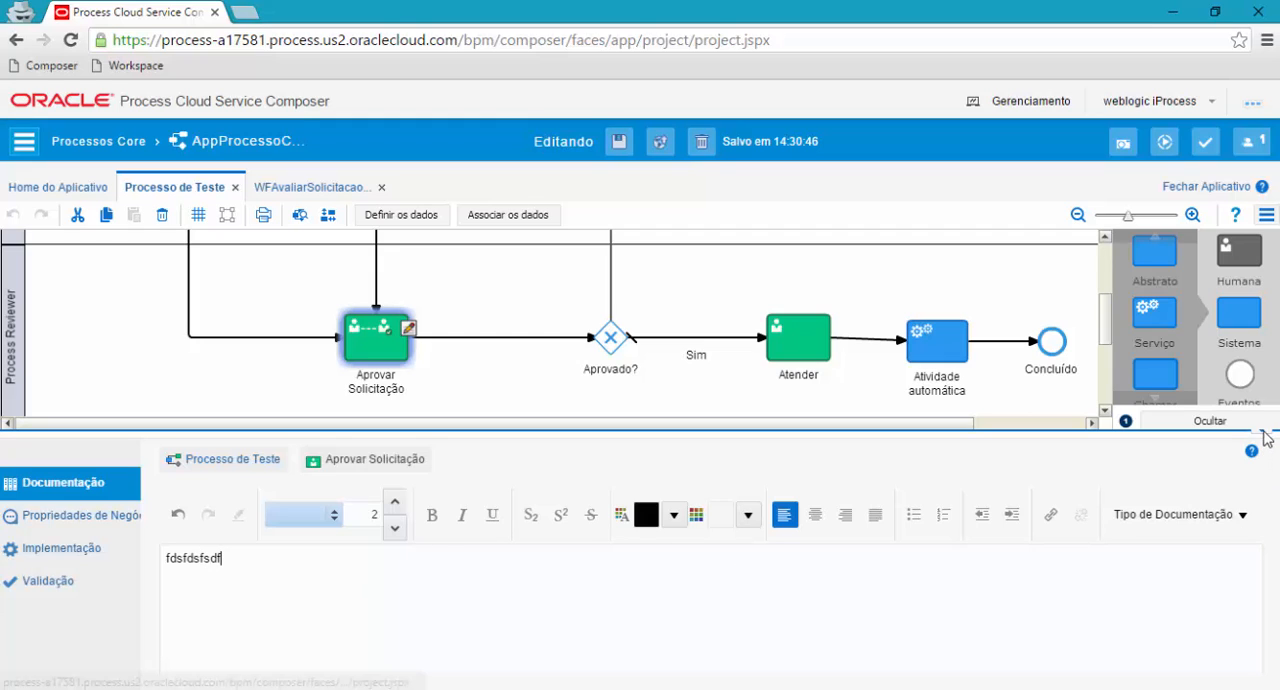
click(1261, 430)
click(284, 334)
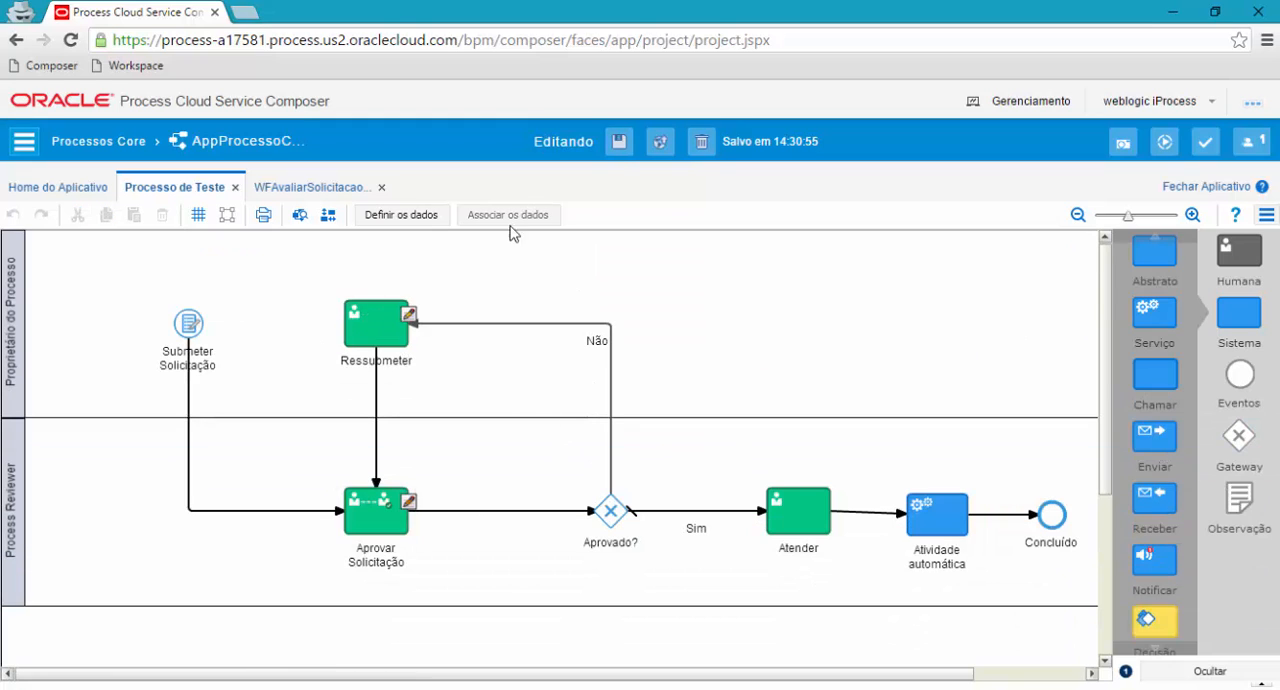
click(619, 141)
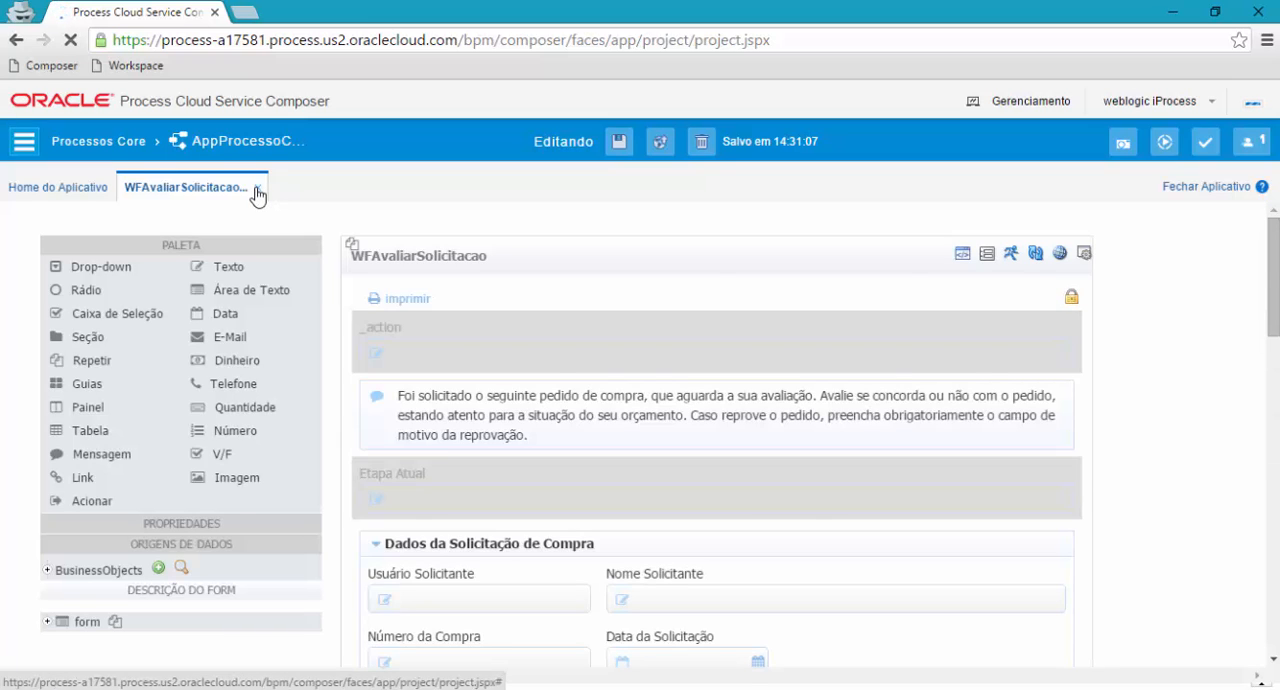
Close the WFAvaliarSolicitacao form and open Processo de Compras from the application's processes to look over its flow.
click(257, 194)
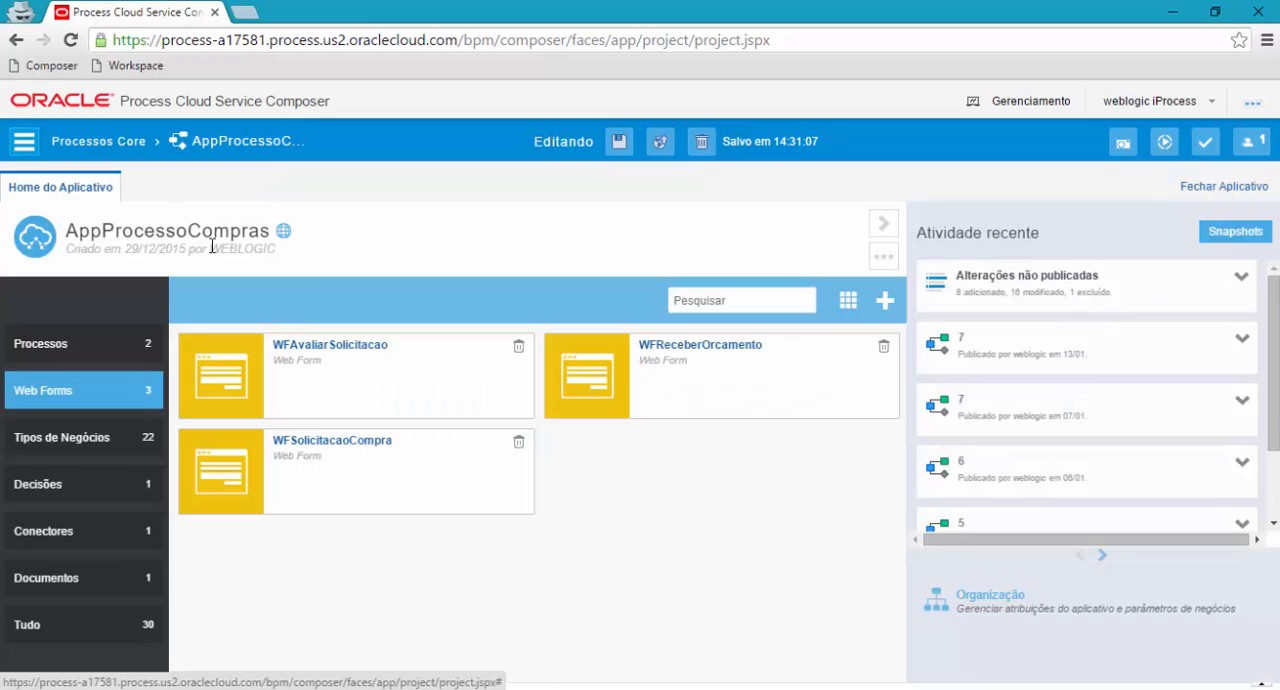
click(57, 344)
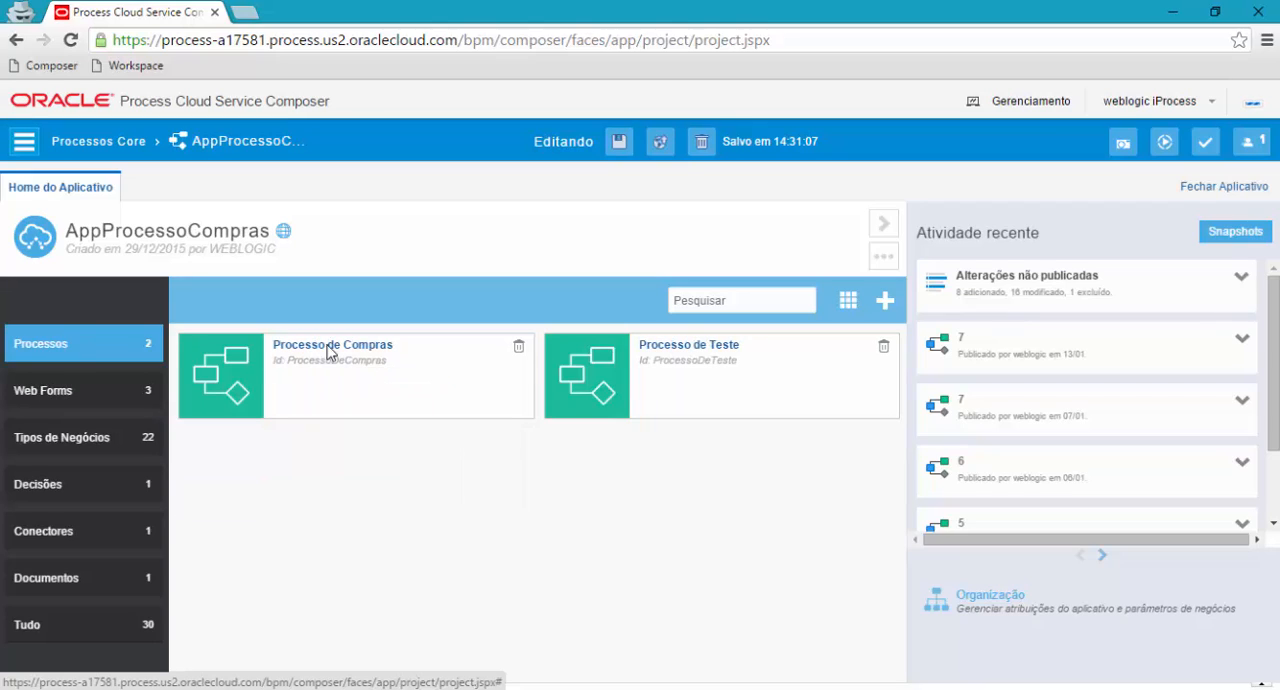
click(329, 350)
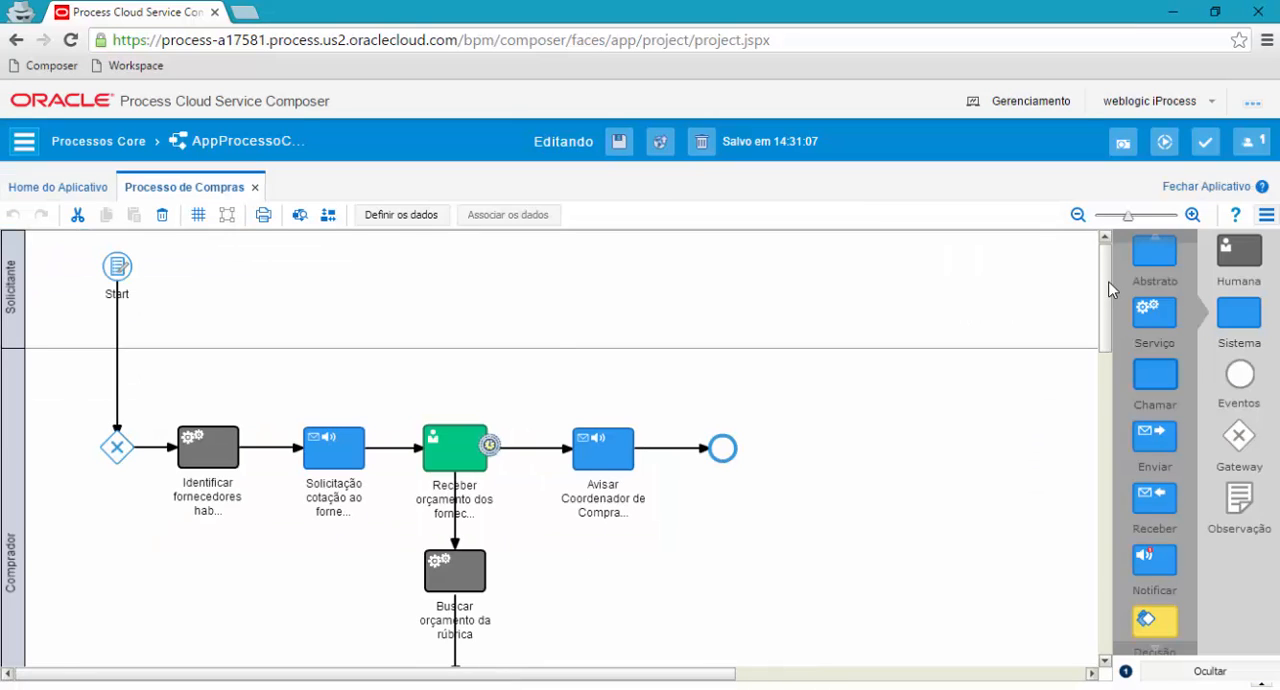
drag(1108, 292, 1108, 302)
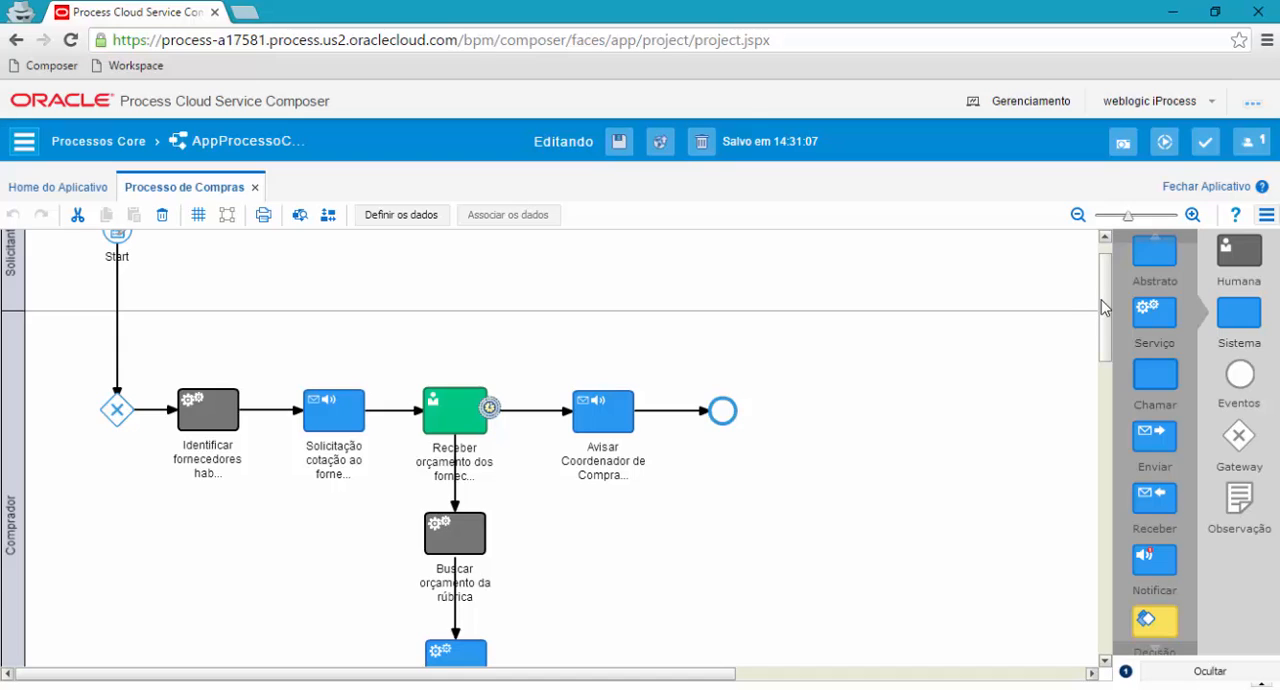
drag(1104, 306, 1106, 310)
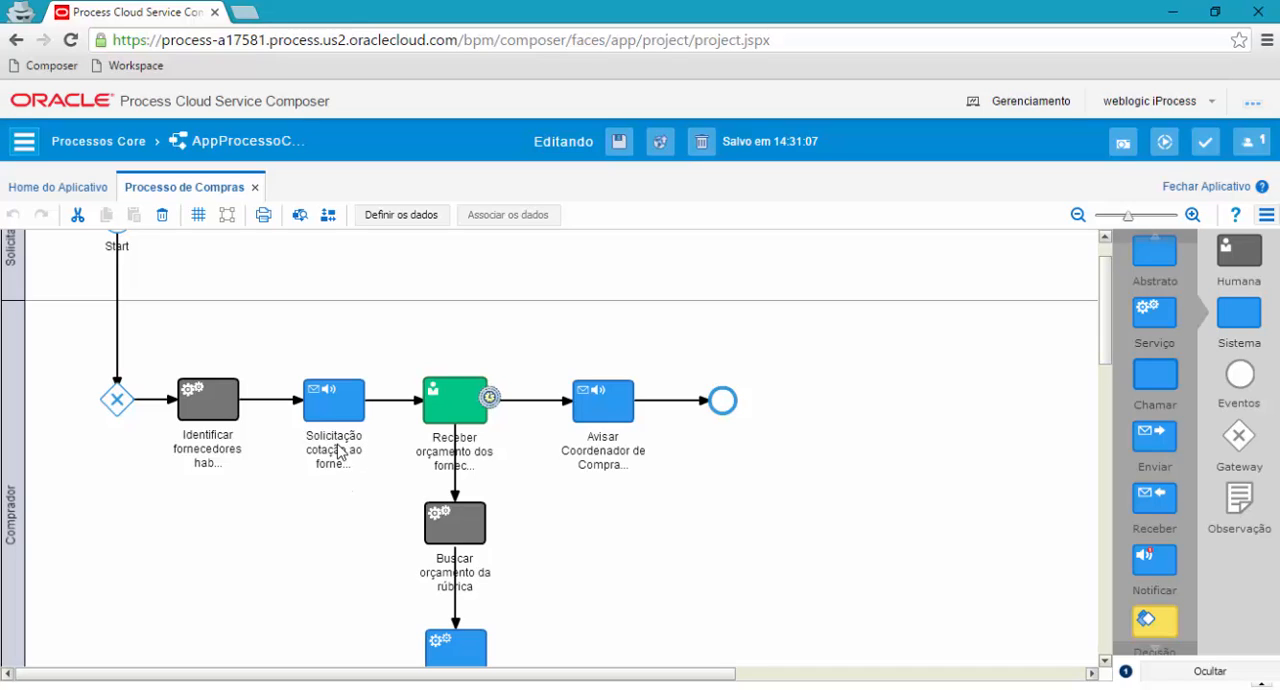
click(455, 527)
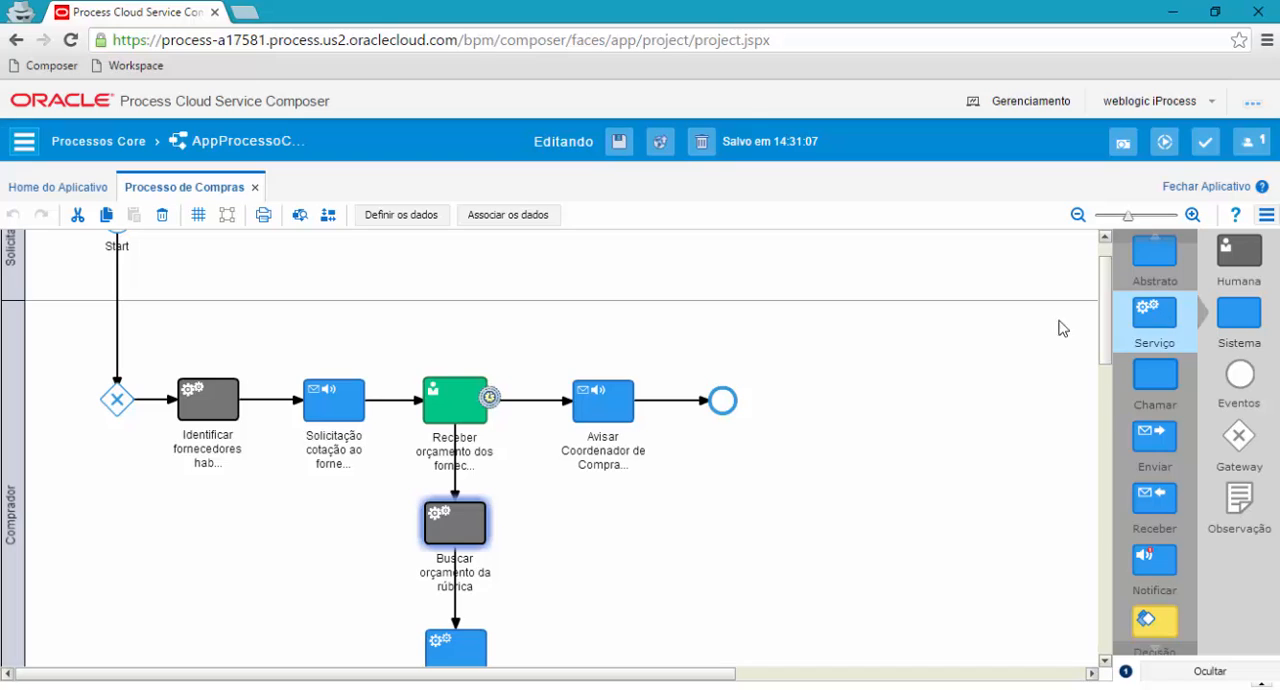
View the implementation settings of the Identificar fornecedores habilitados task and return to the start of the process diagram.
right_click(196, 397)
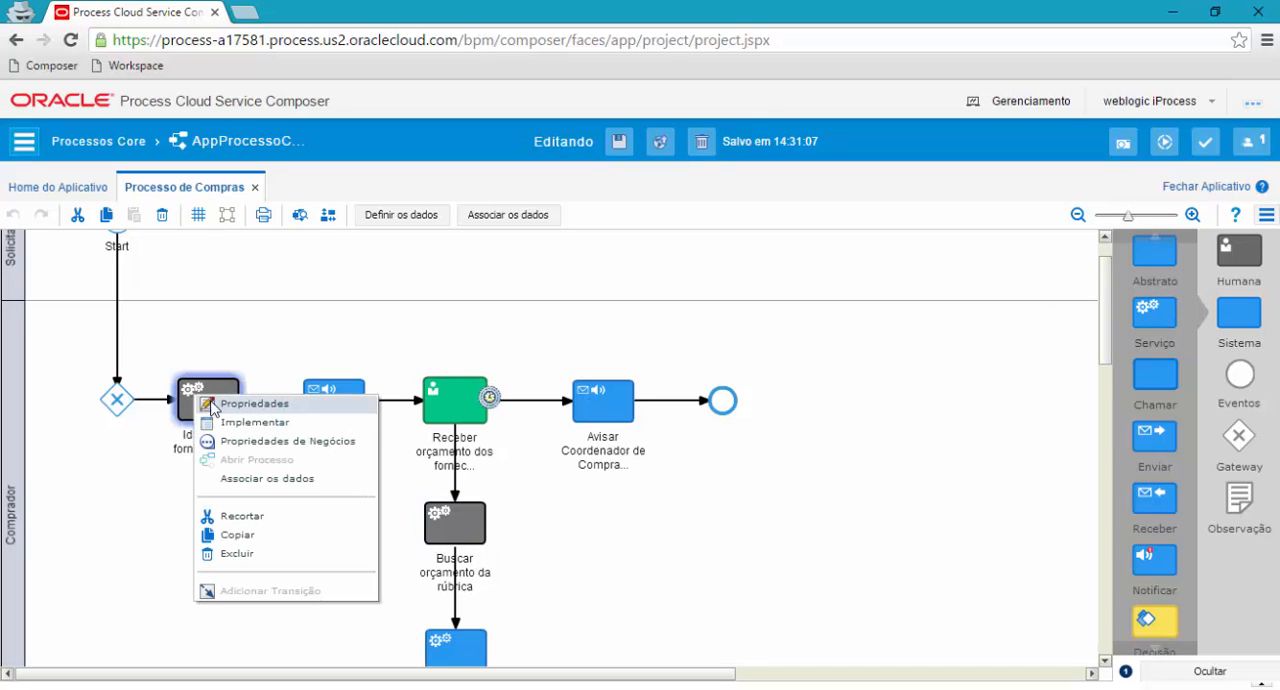
click(232, 422)
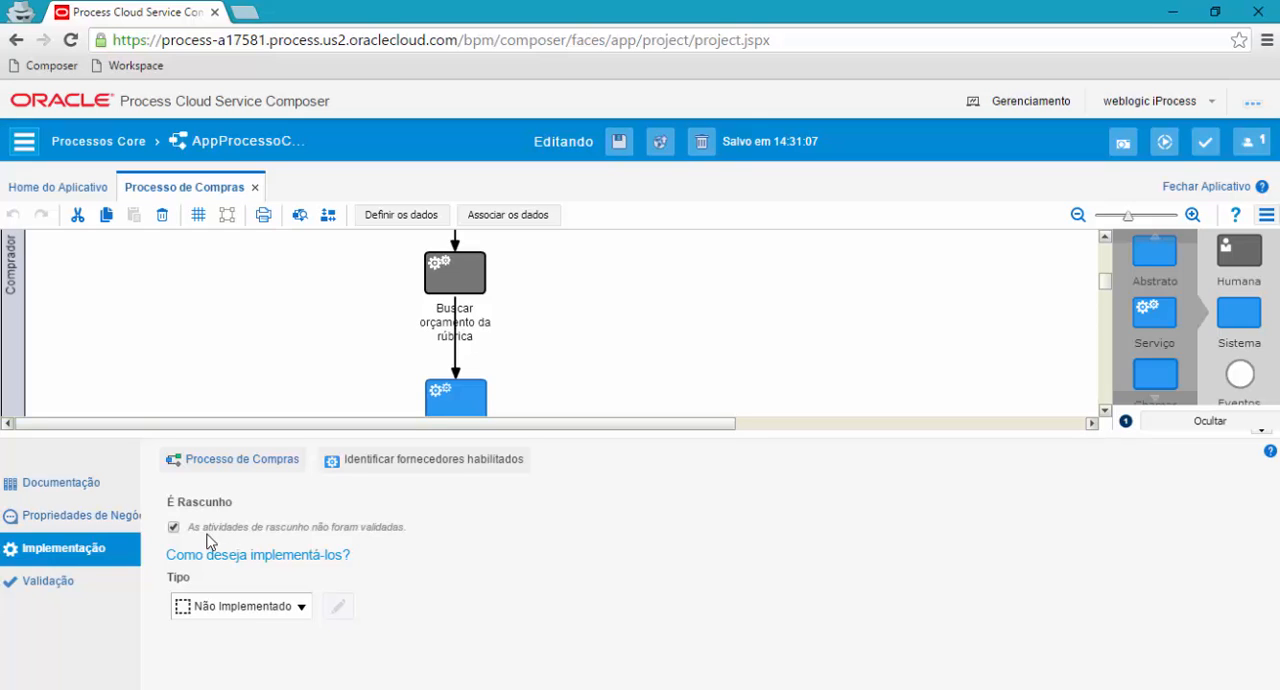
click(1258, 432)
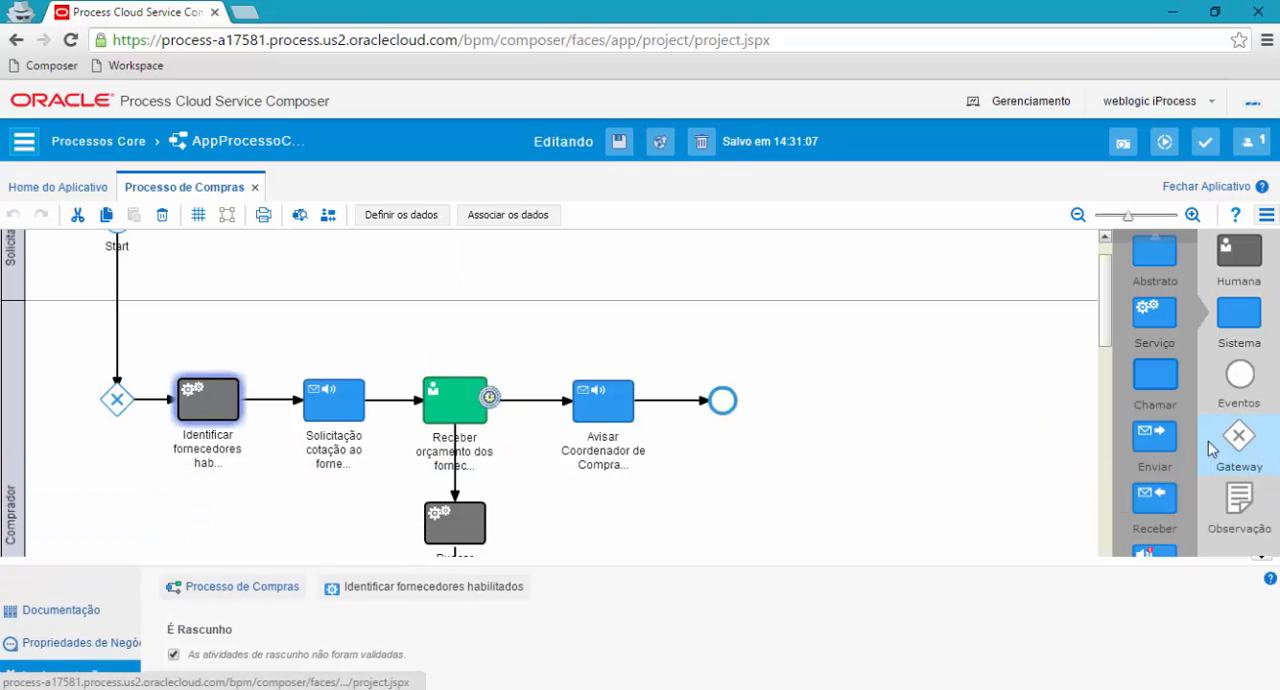
drag(1107, 333, 1107, 323)
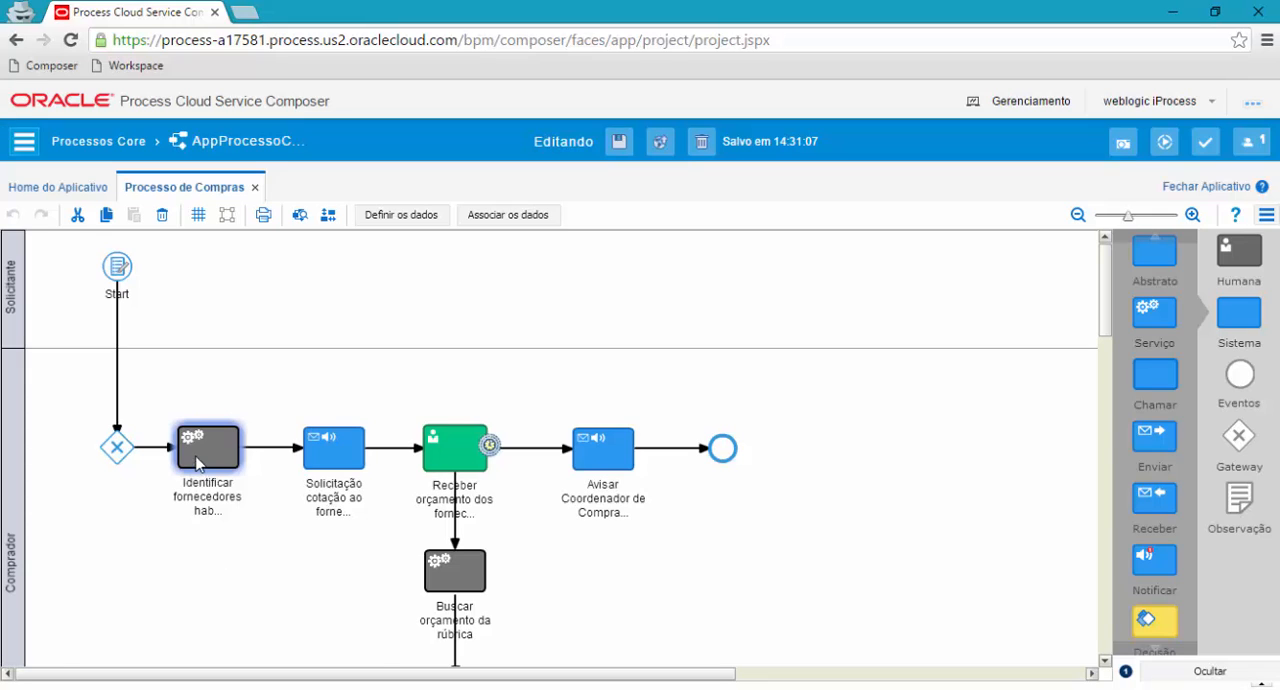
right_click(199, 454)
click(237, 395)
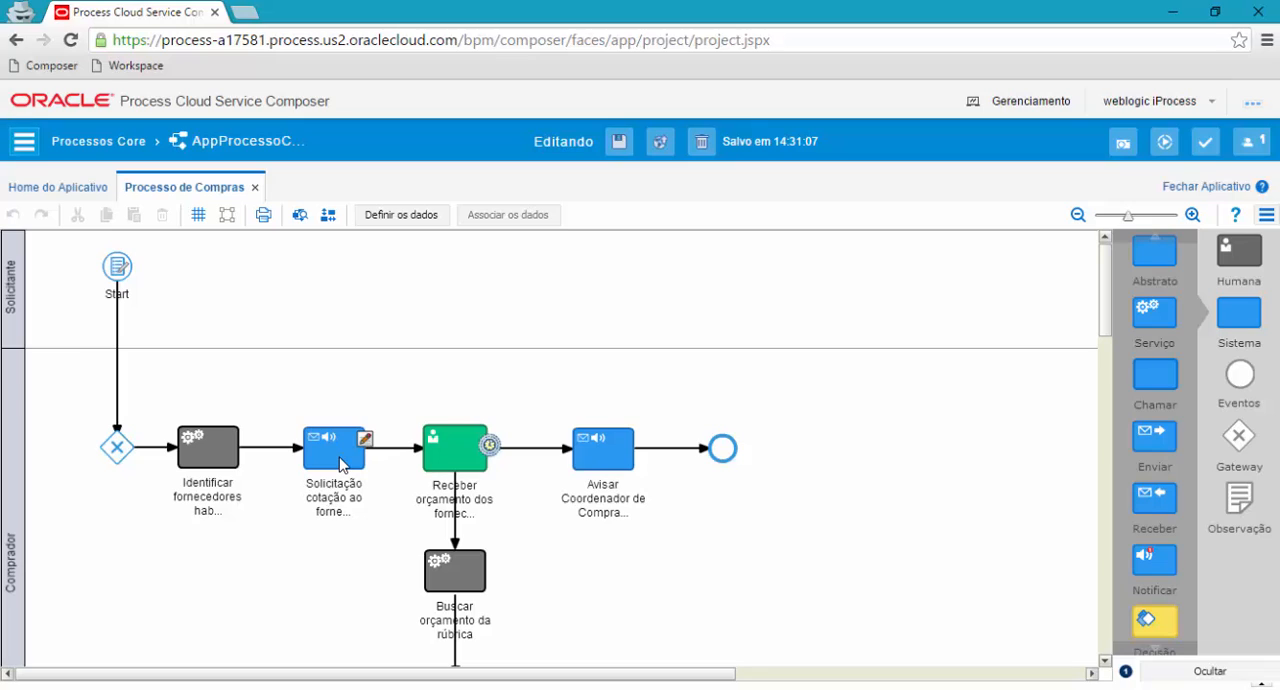
Open the implementation settings of the Solicitação cotação ao fornecedor notification and enlarge the area to examine its e-mail fields.
click(341, 465)
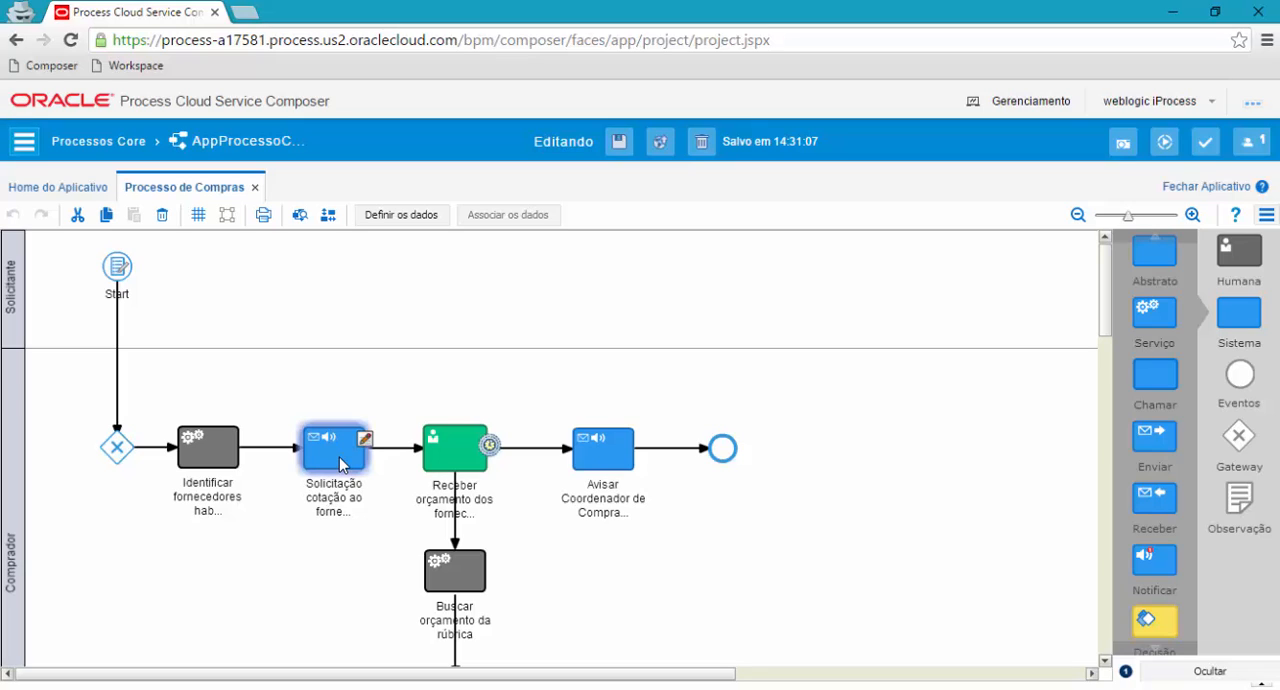
right_click(341, 464)
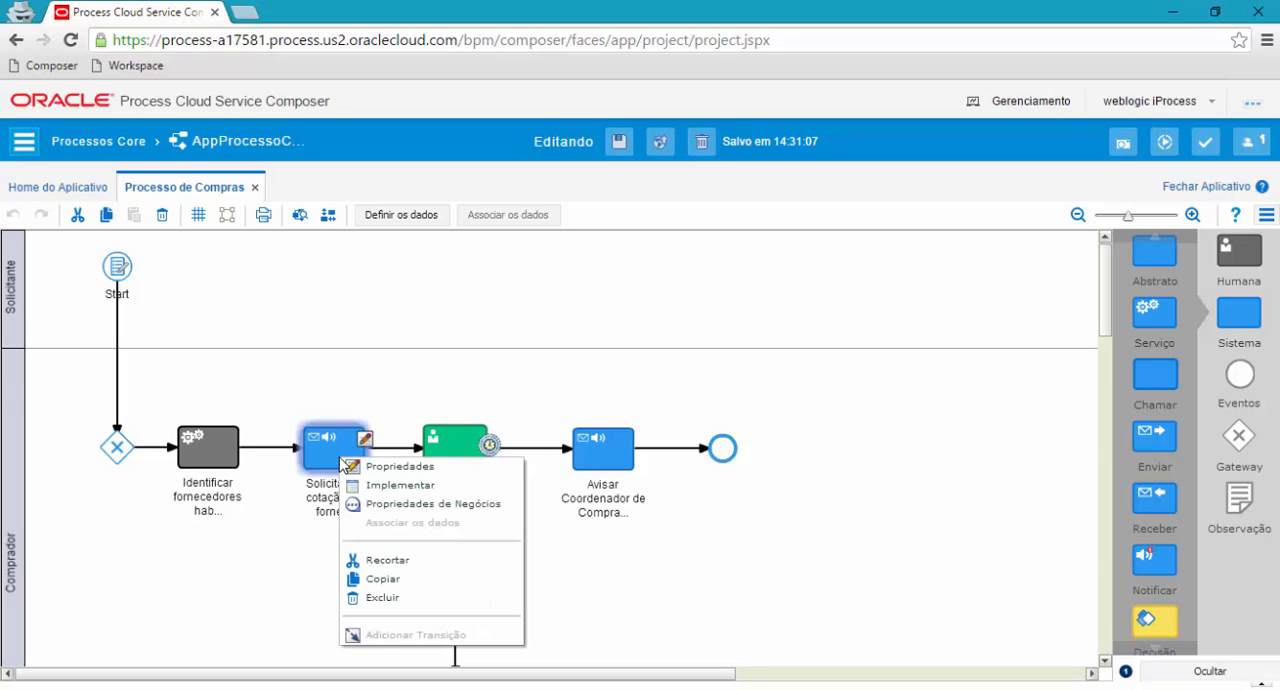
click(427, 488)
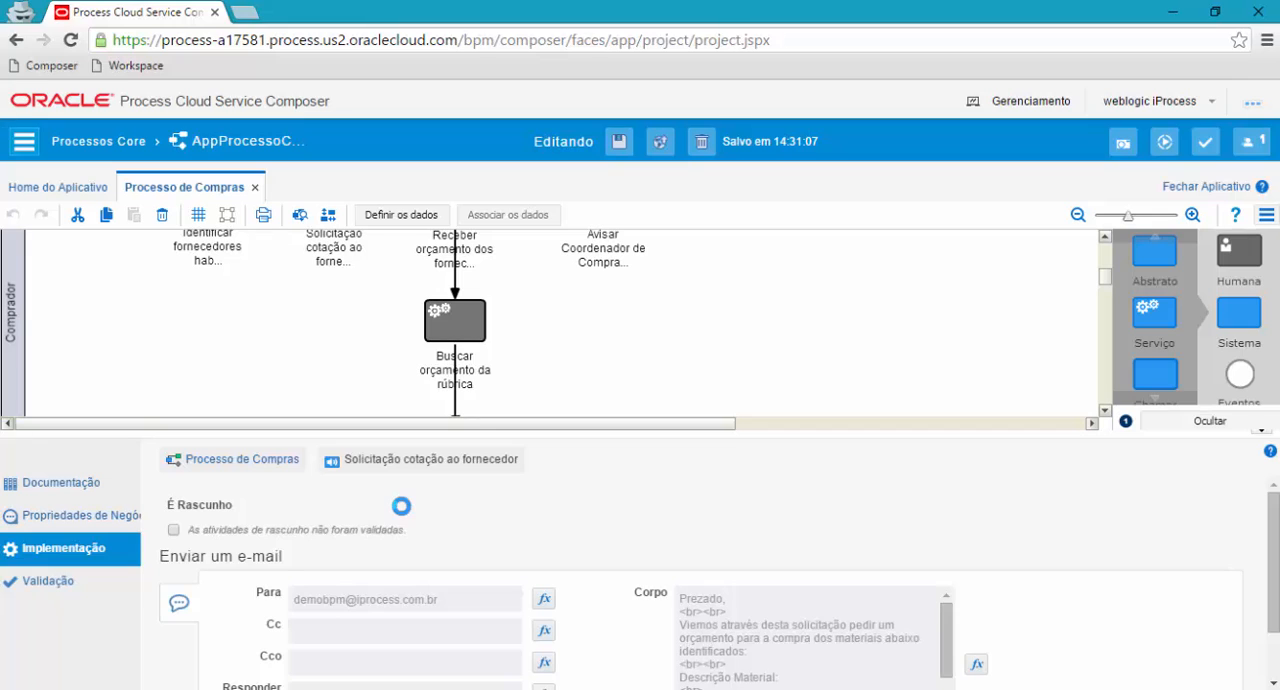
drag(434, 445, 425, 385)
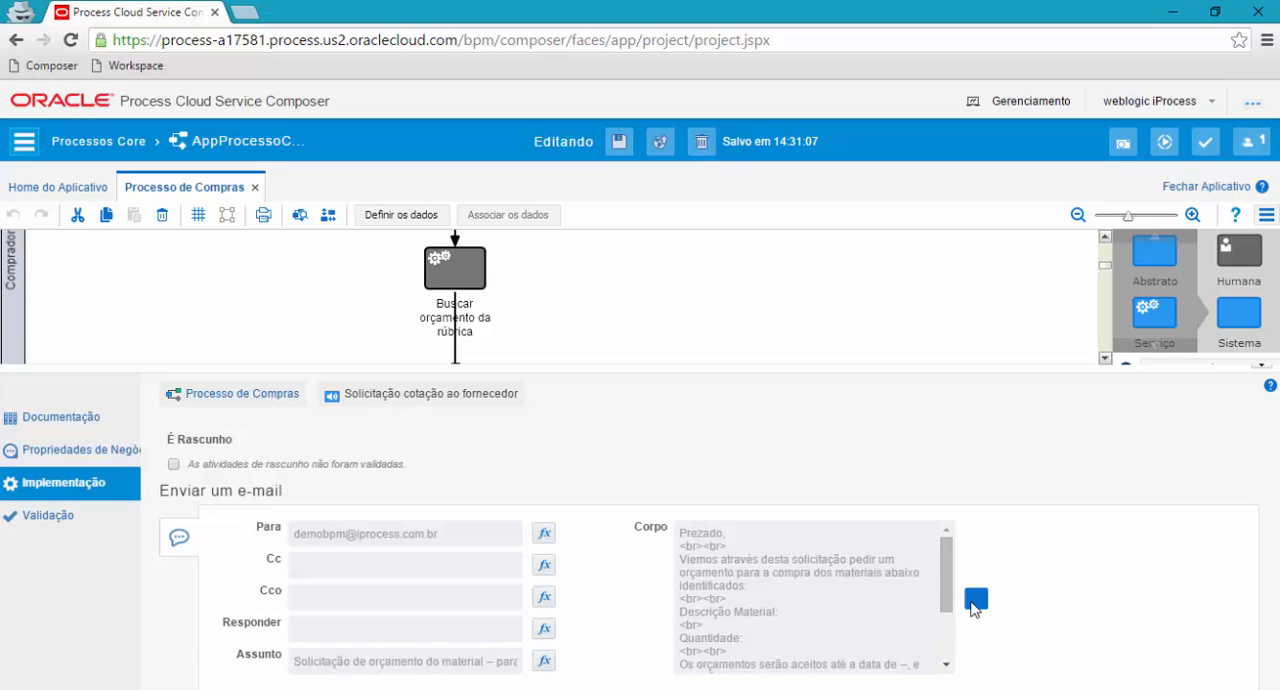
View the body text expression of the Solicitação cotação ao fornecedor e-mail, cancel without changes and return to the process diagram.
click(733, 628)
click(534, 393)
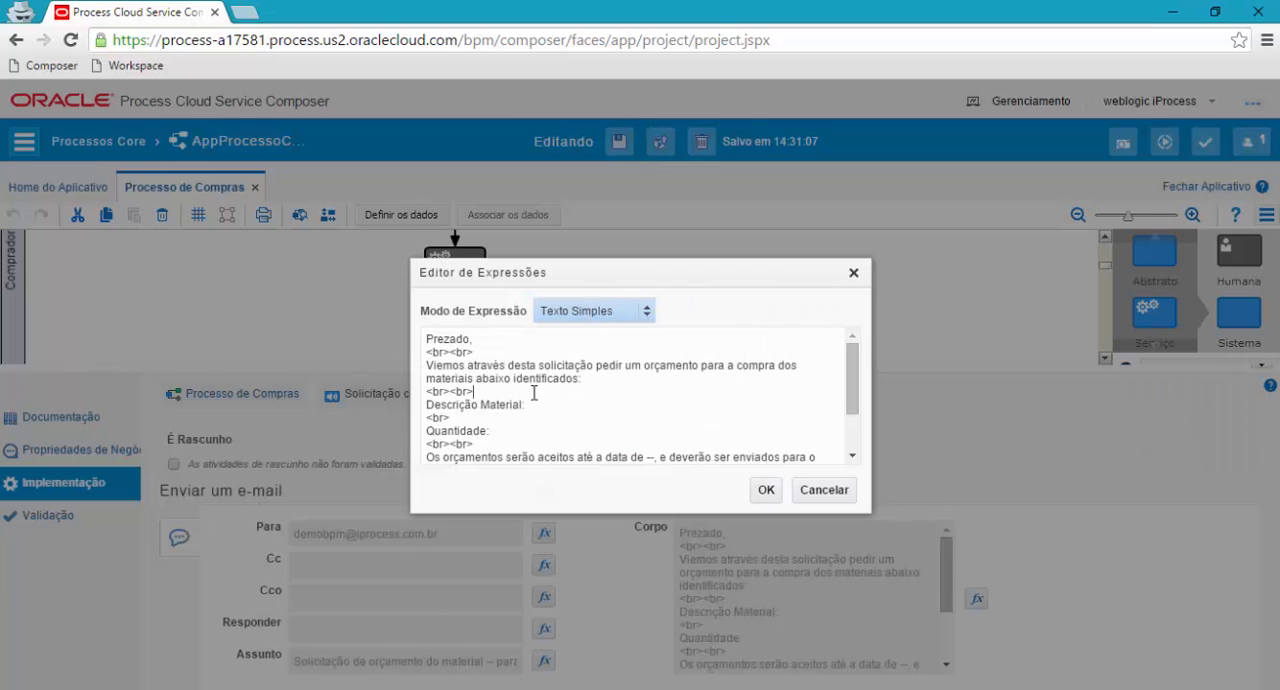
drag(853, 404, 848, 366)
click(826, 492)
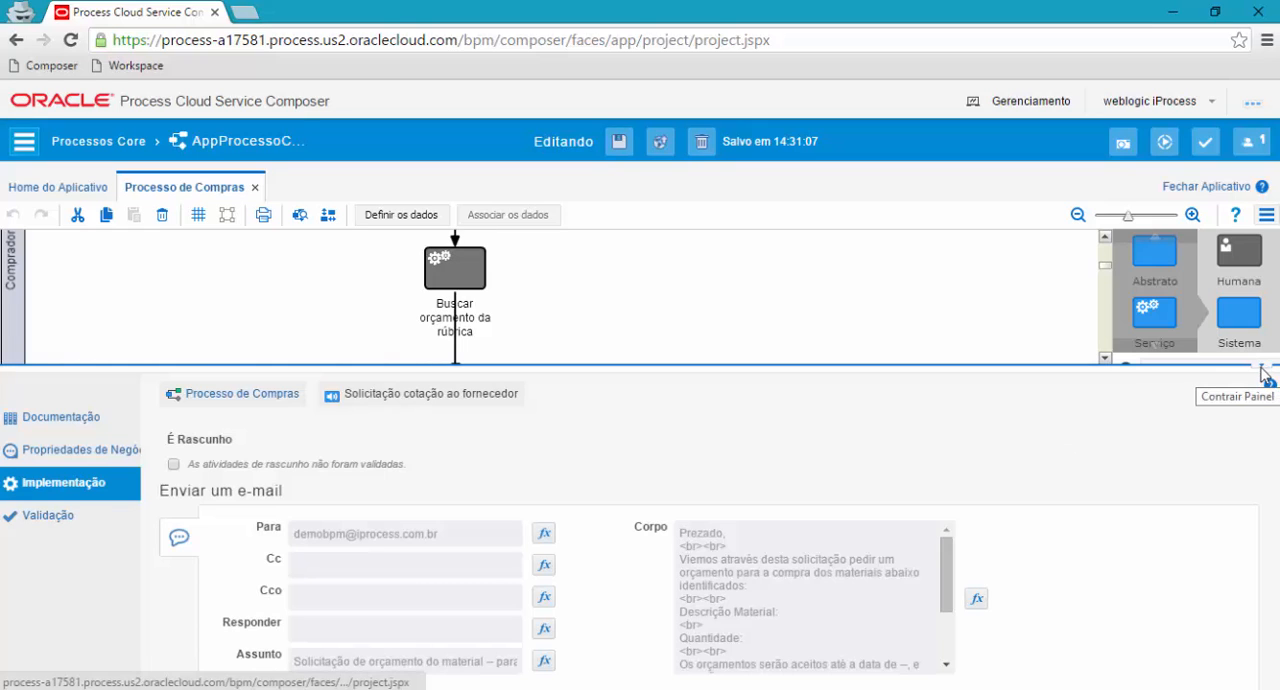
click(1263, 374)
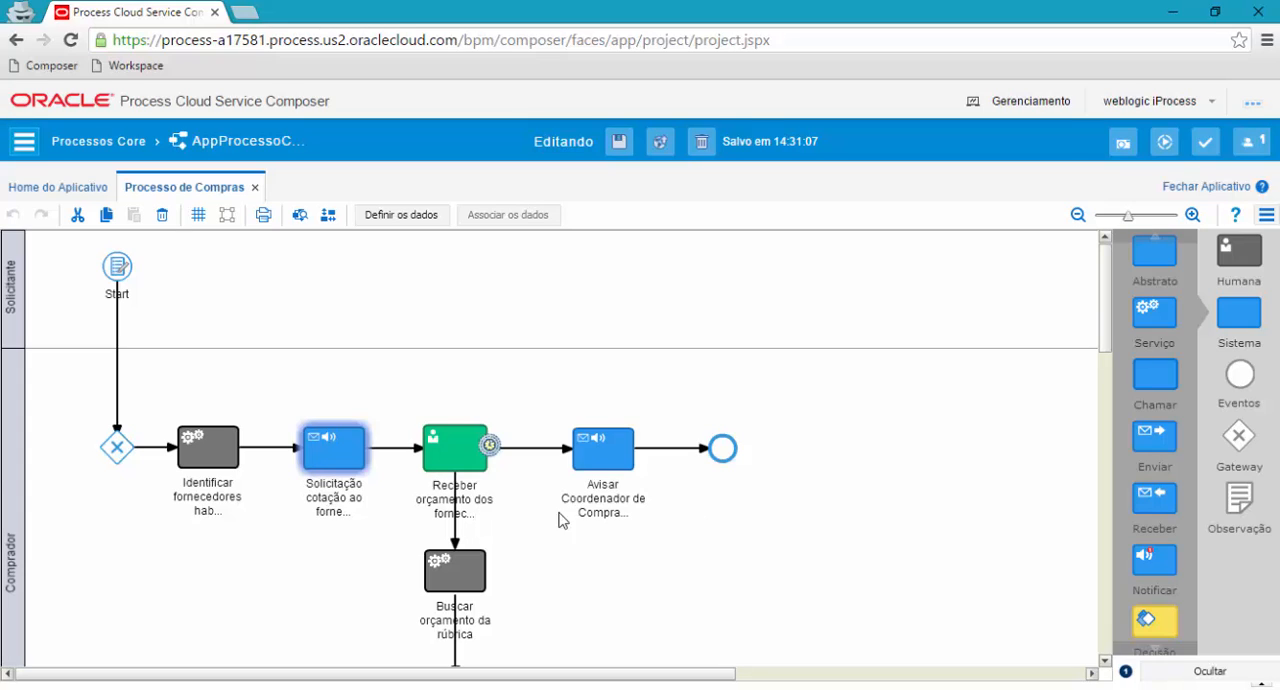
Open the implementation settings of the Receber orçamento dos fornecedores task and examine its assignee, web form and action fields.
mouse_move(330, 446)
click(455, 452)
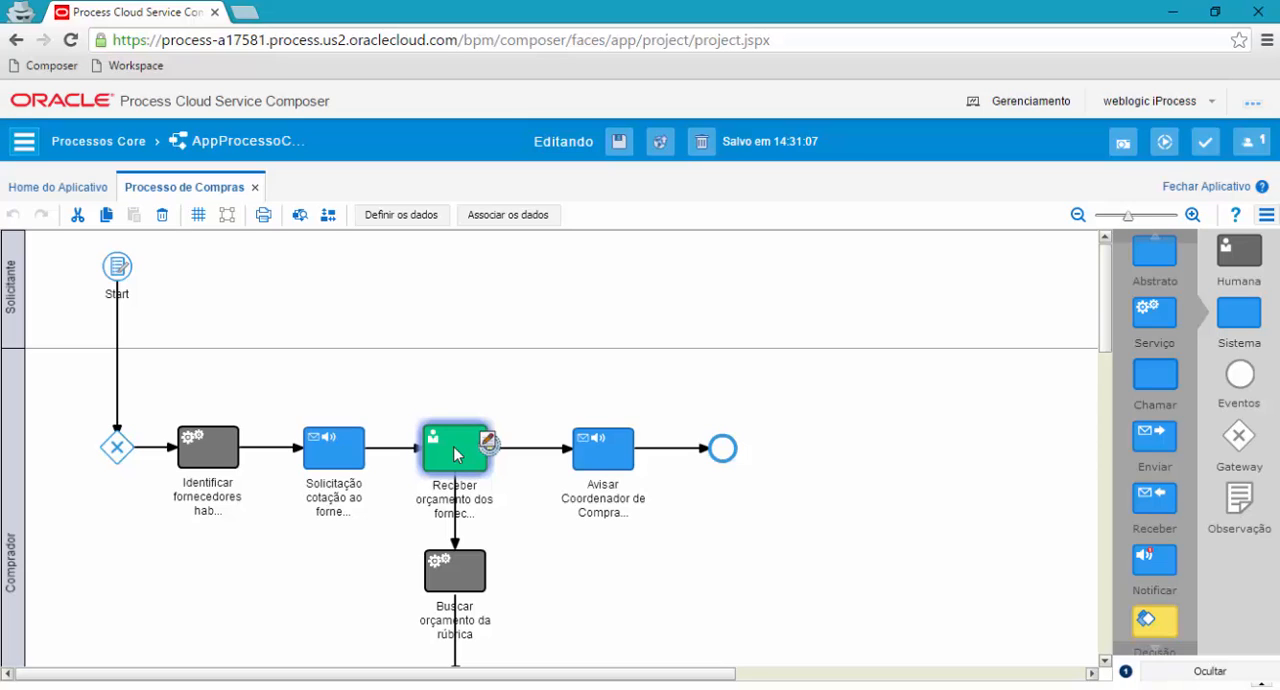
right_click(453, 446)
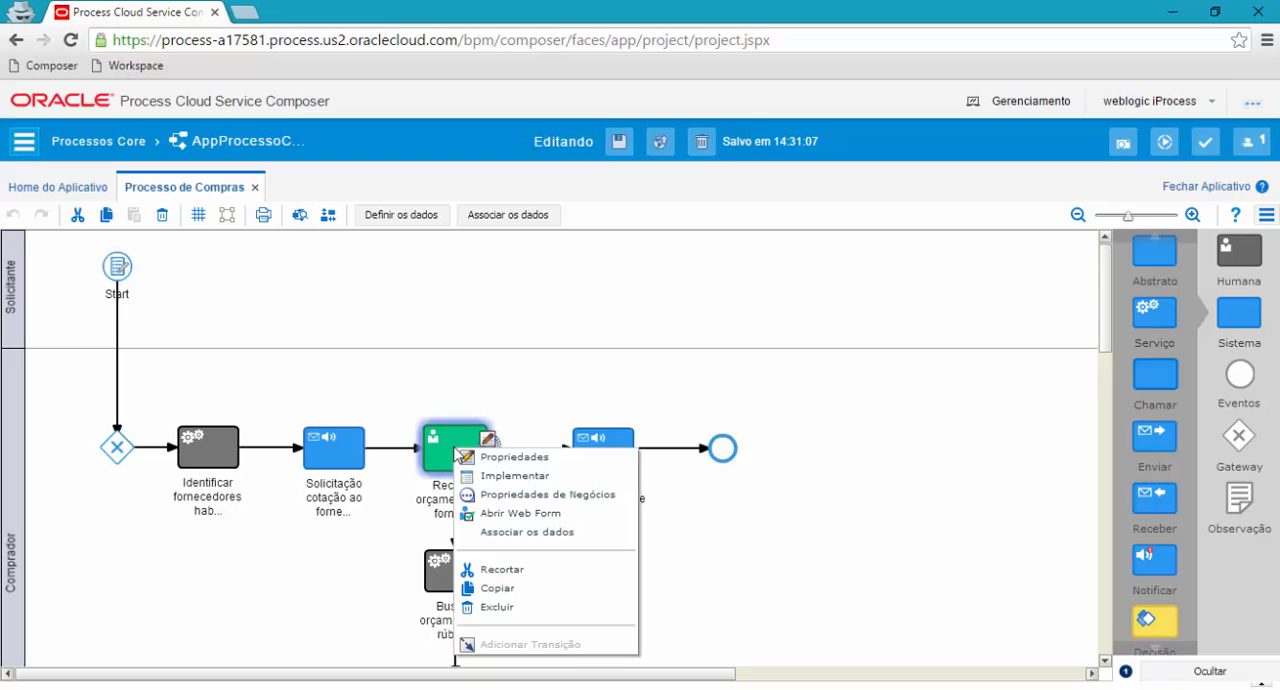
click(527, 476)
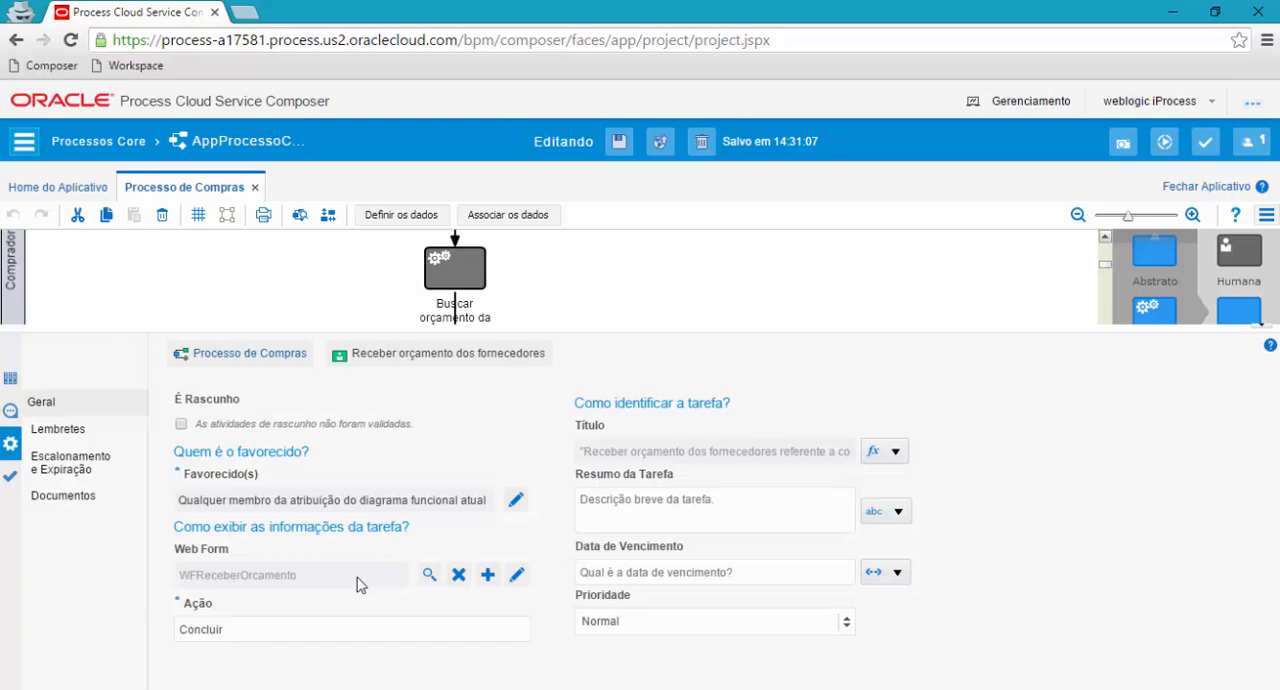
click(295, 630)
Review the task's reminder and its escalation and expiration settings, and return to the process diagram.
click(57, 429)
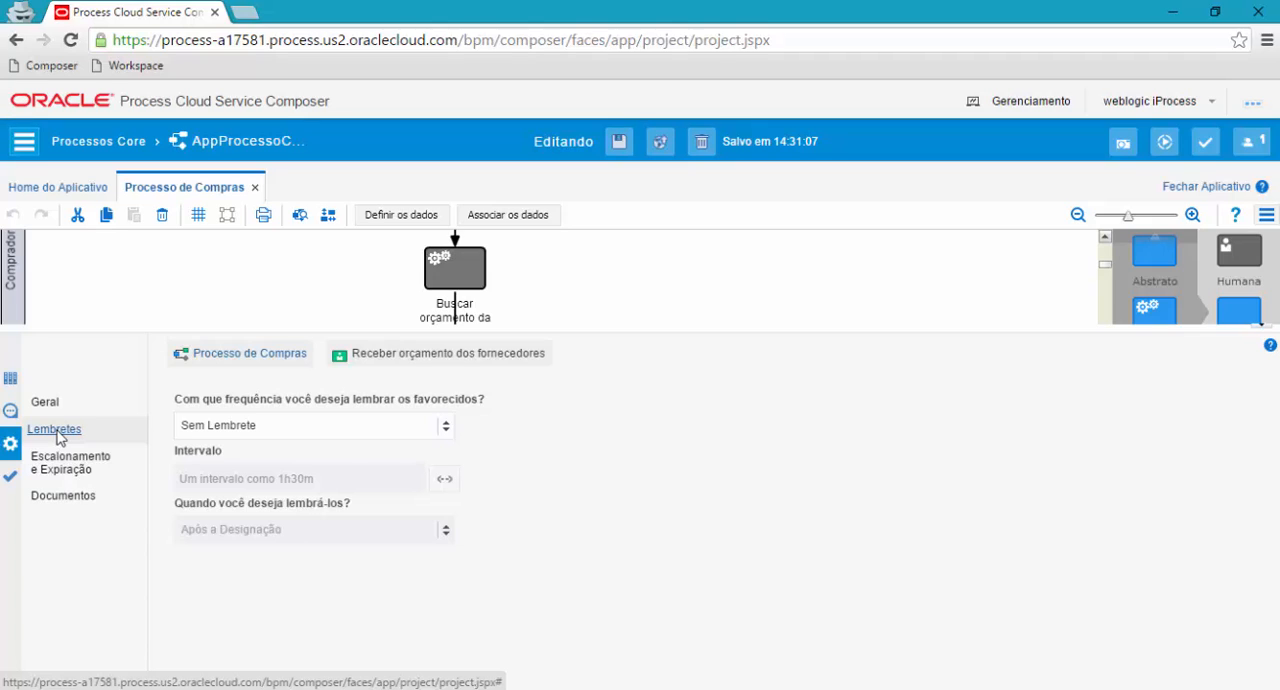
click(58, 466)
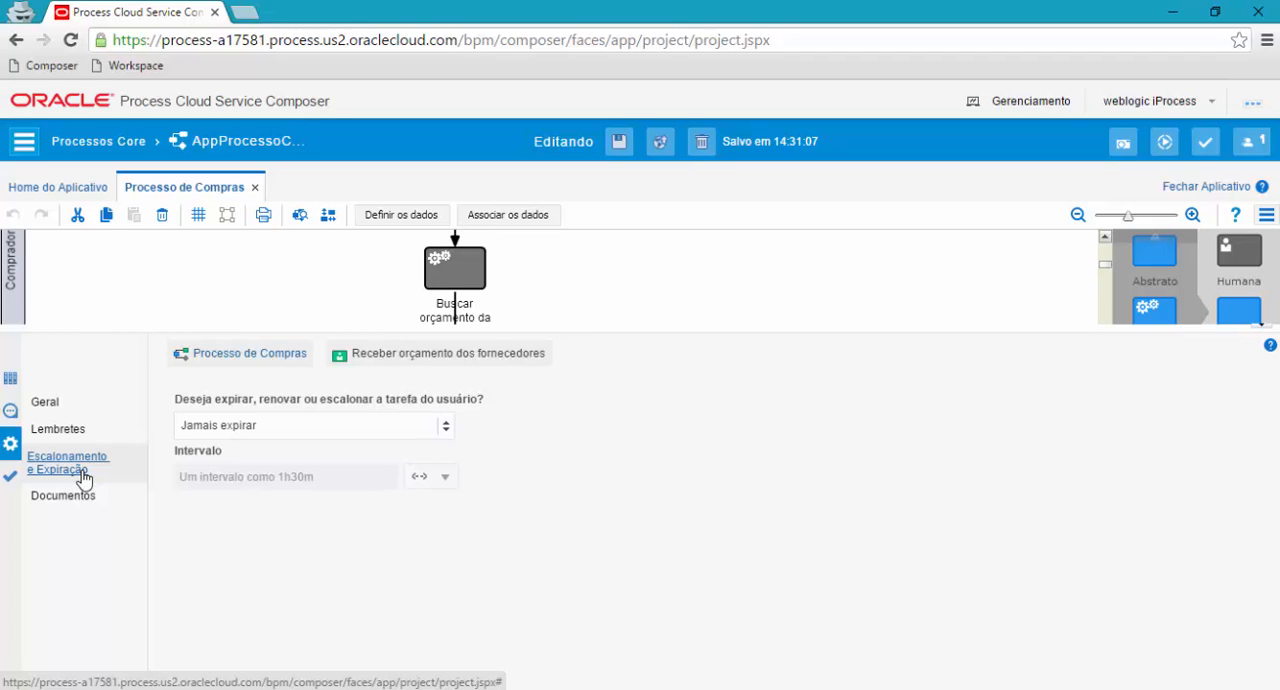
click(47, 410)
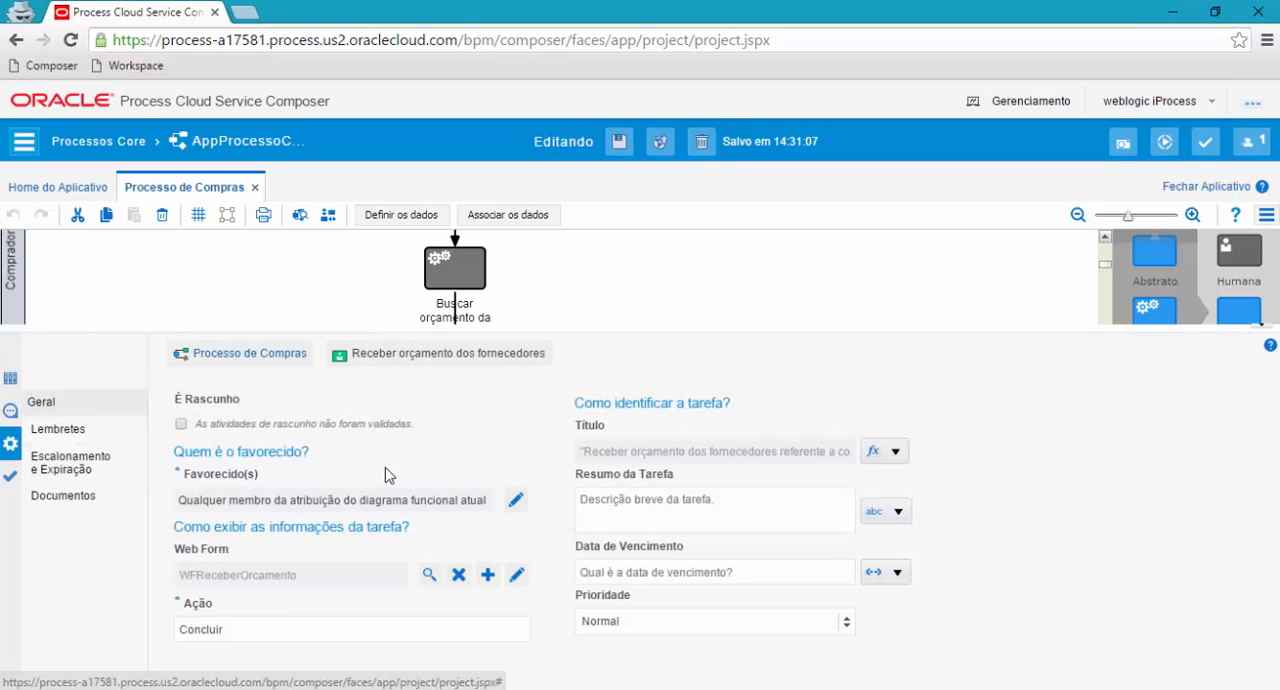
click(1262, 332)
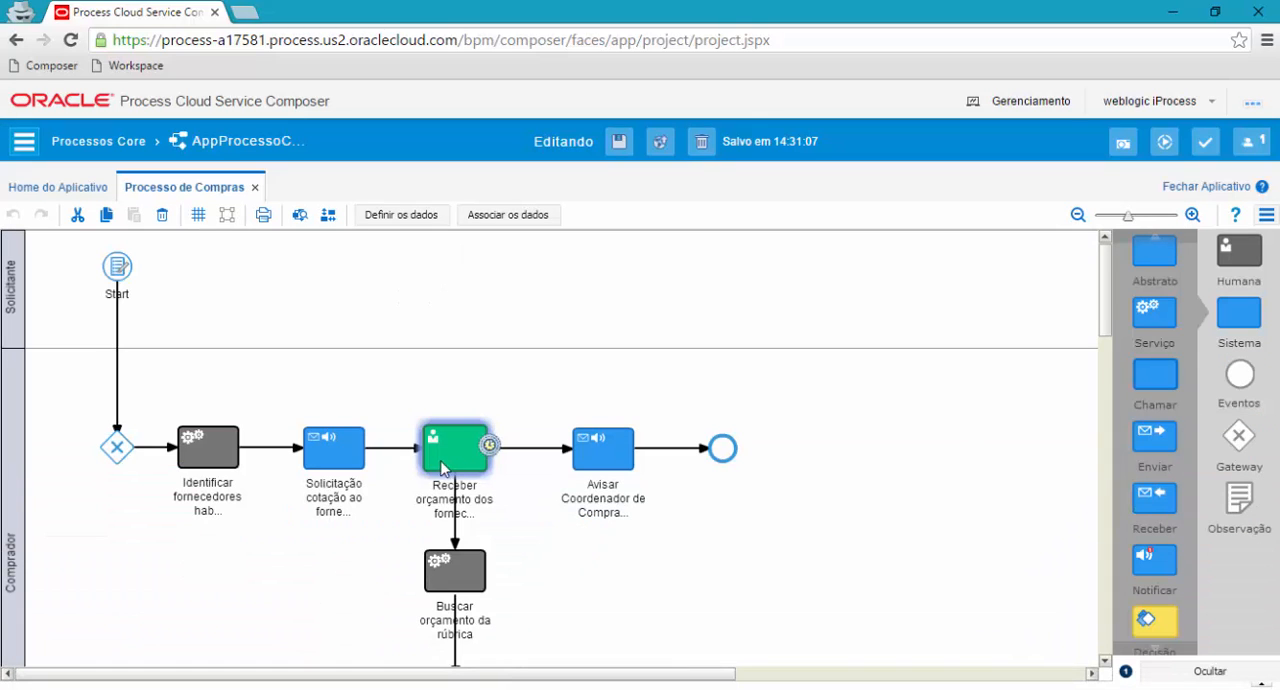
Check the application's list of web forms and return to the Processo de Compras diagram.
scroll(446, 452, down, 1)
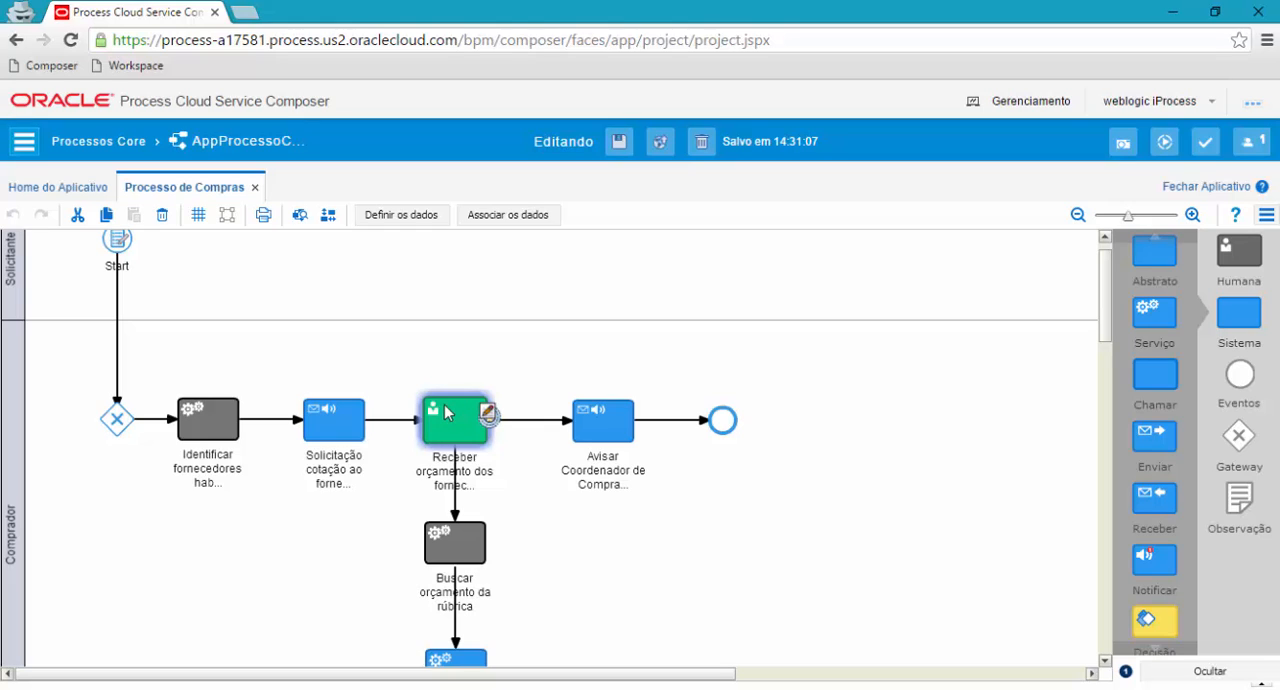
right_click(446, 412)
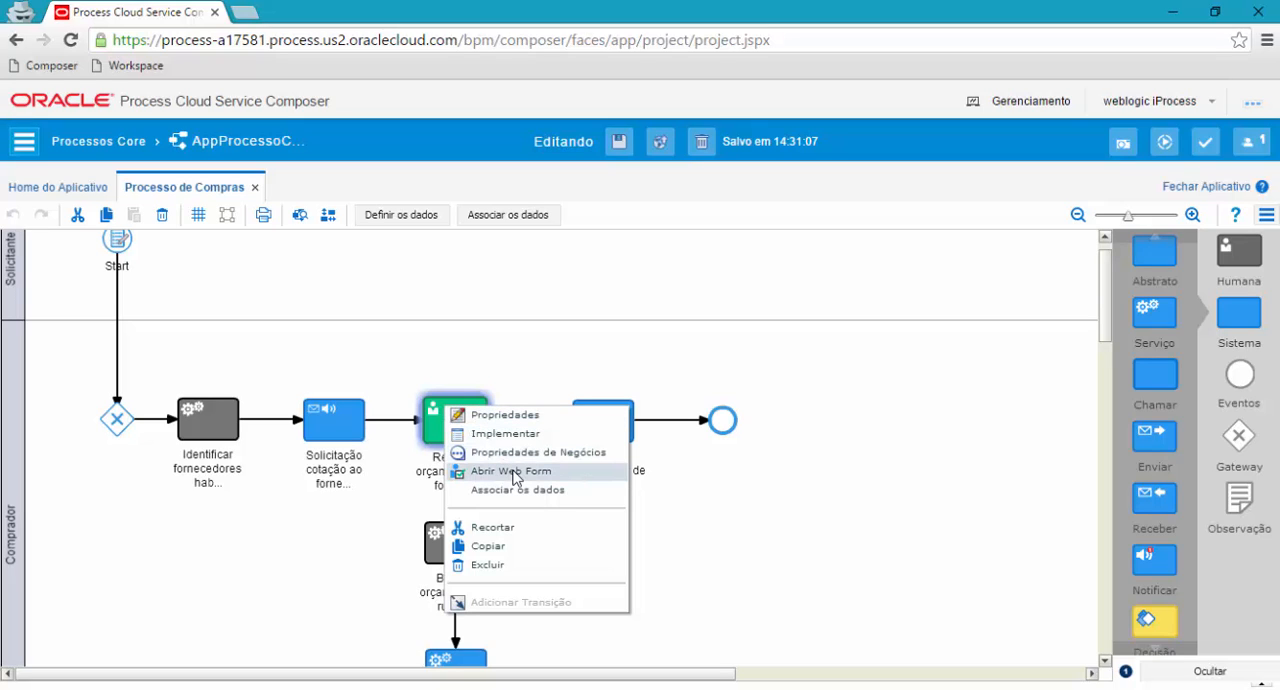
click(303, 341)
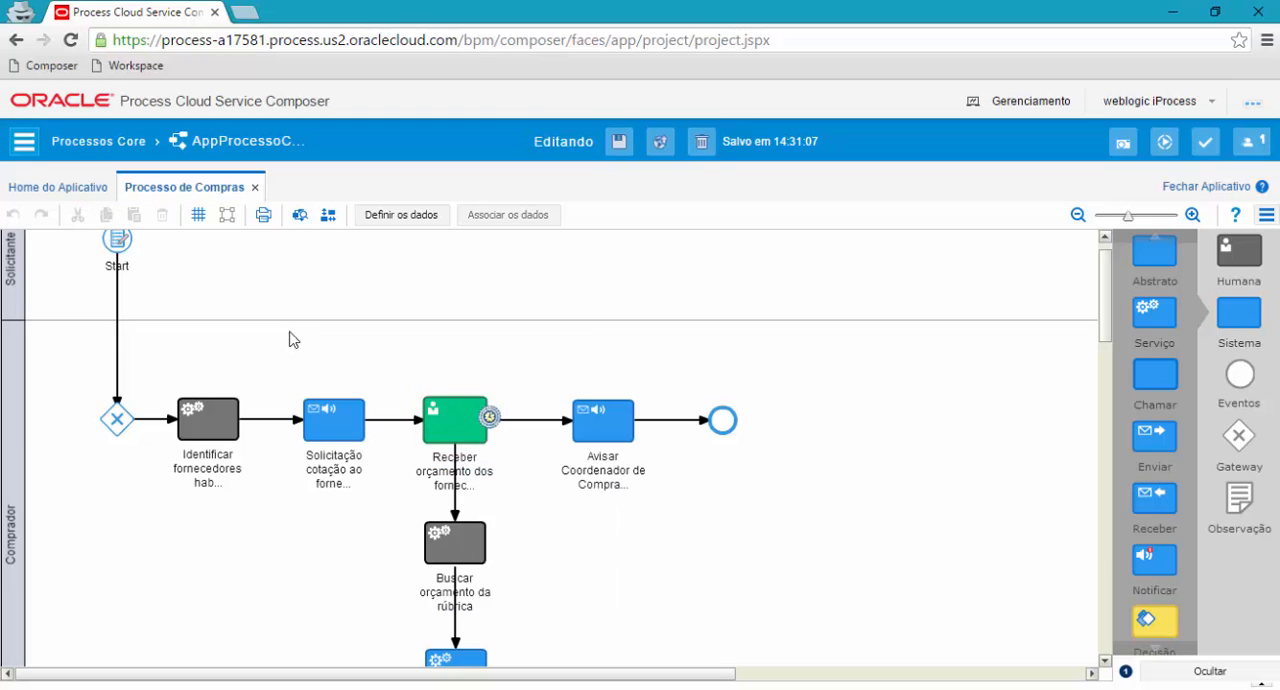
click(65, 187)
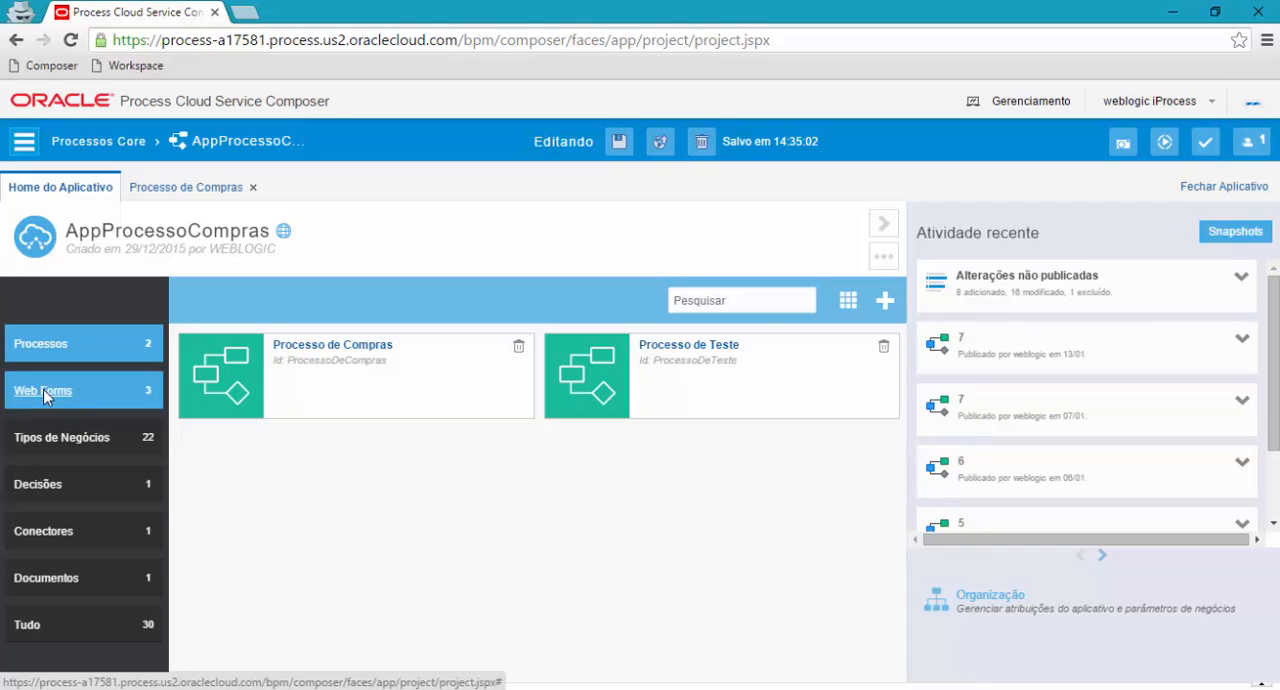
click(43, 391)
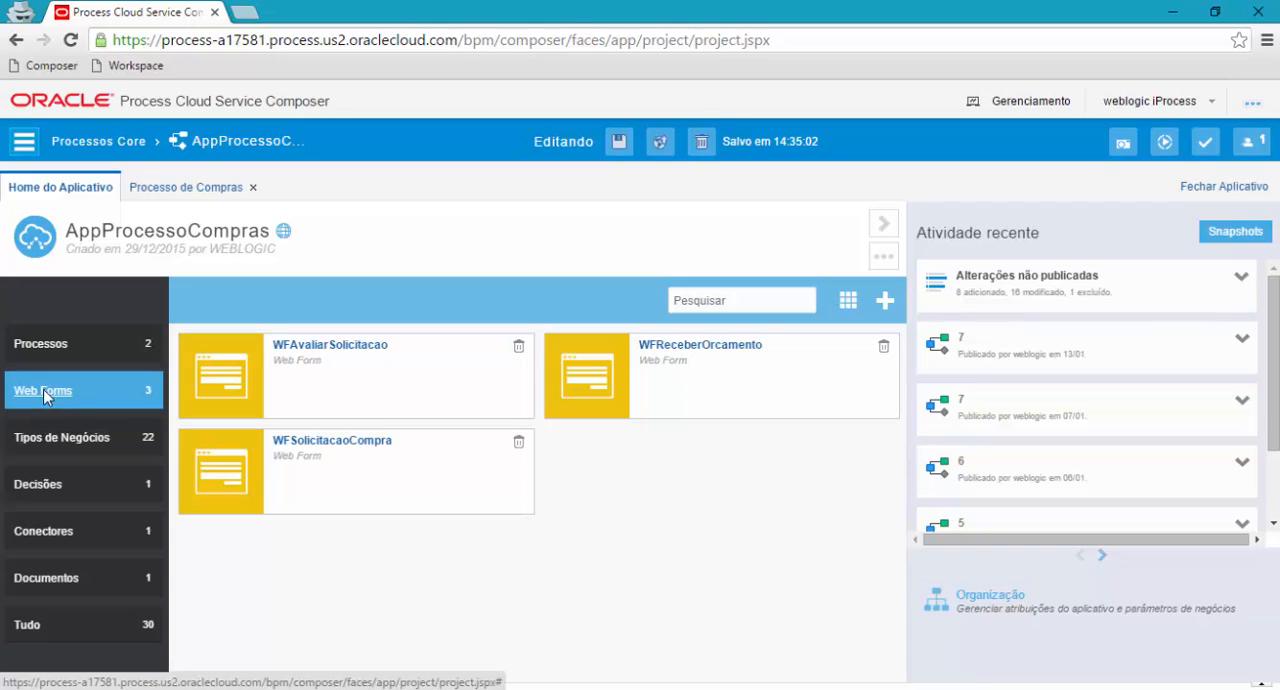
click(199, 196)
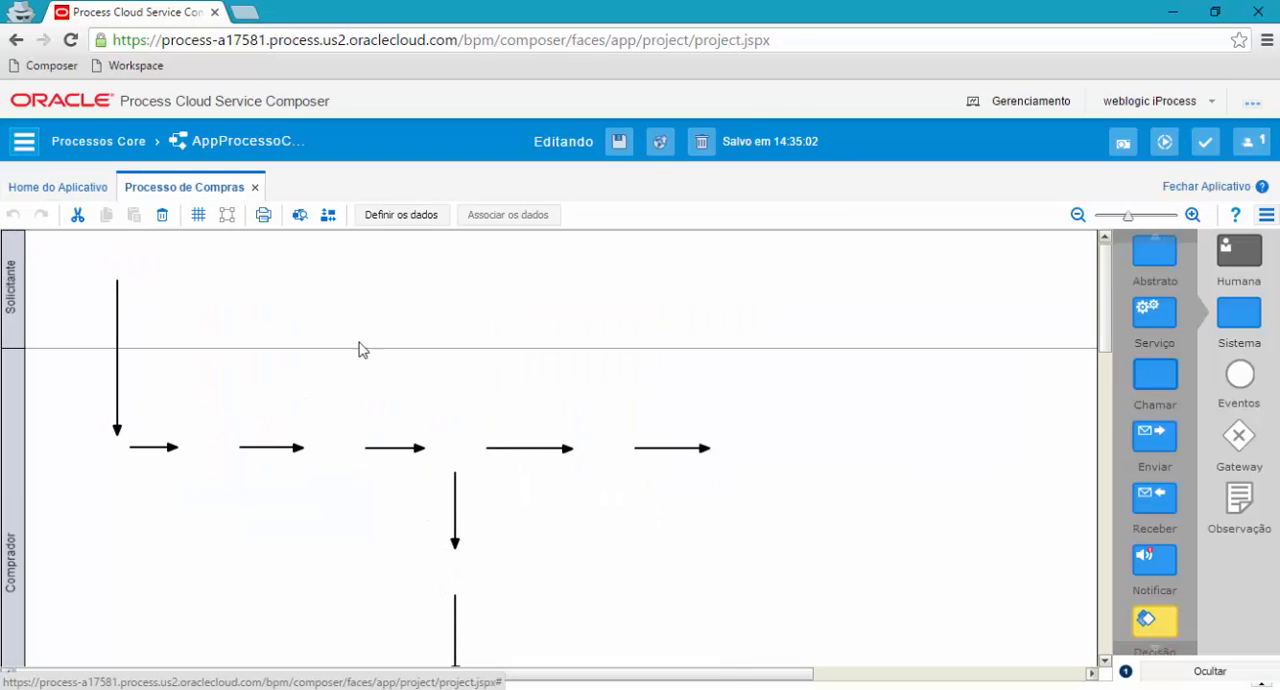
Open the web form of the Receber orçamento dos fornecedores task and look over its fields, from the request data to the supplier list.
right_click(460, 449)
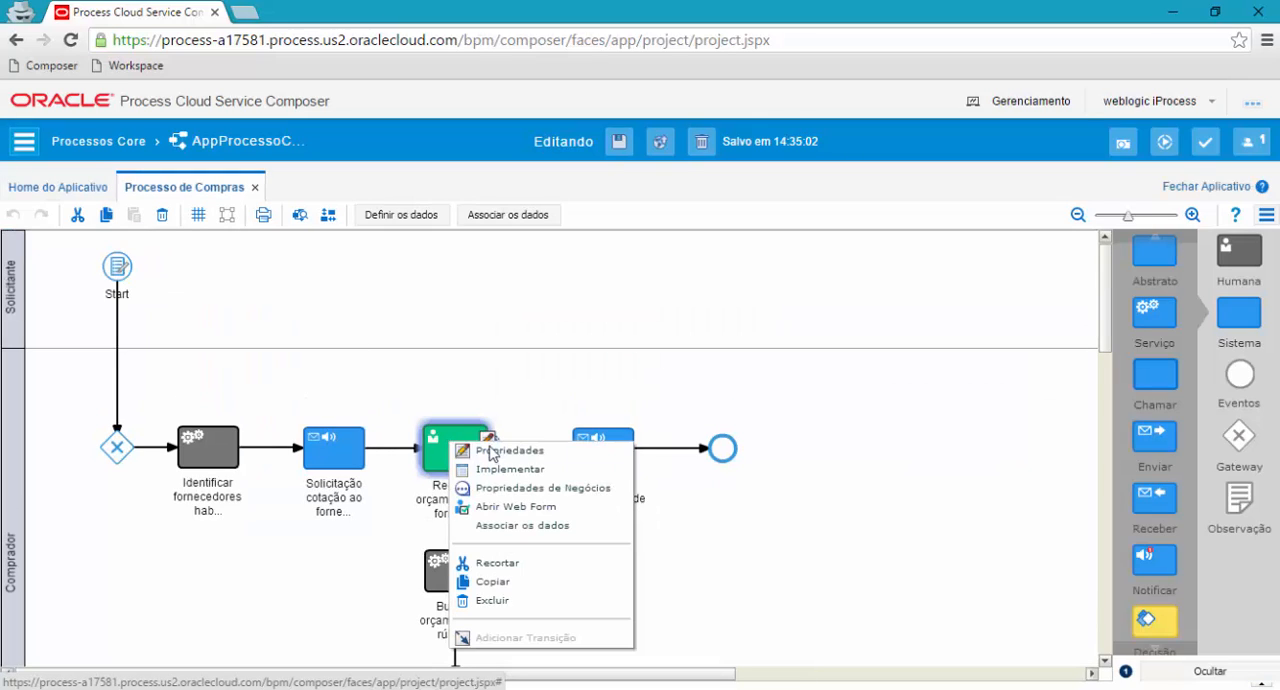
click(511, 508)
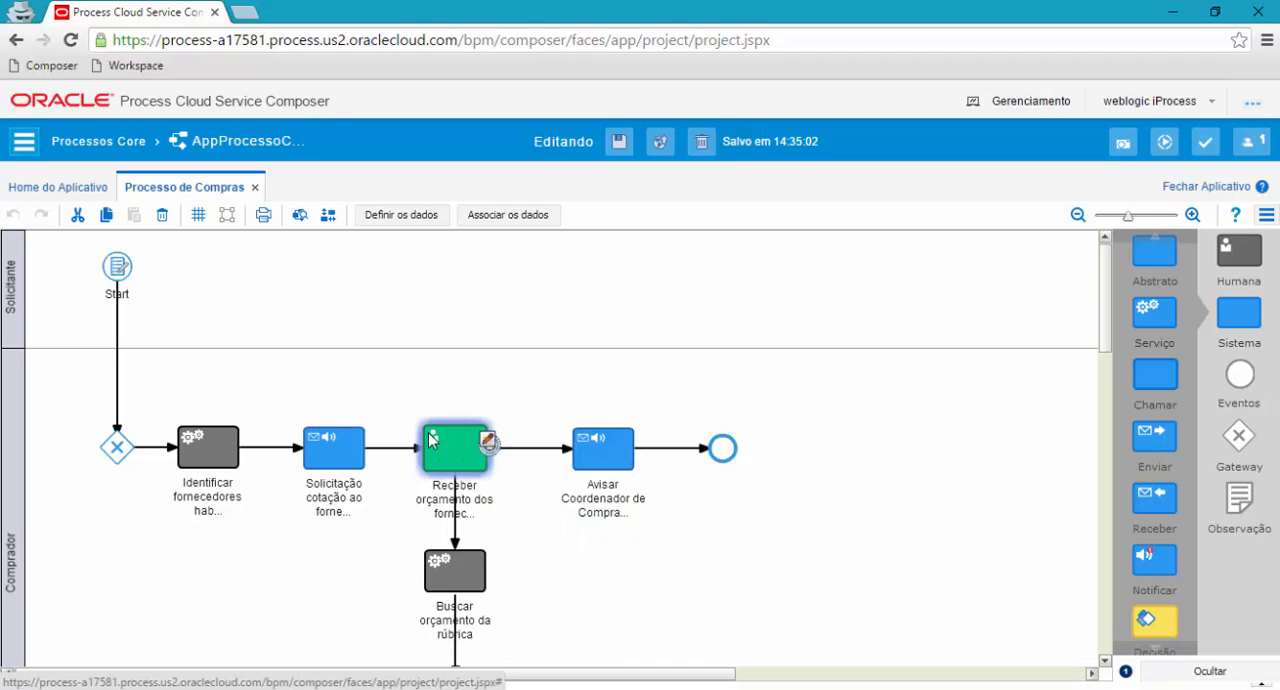
click(522, 507)
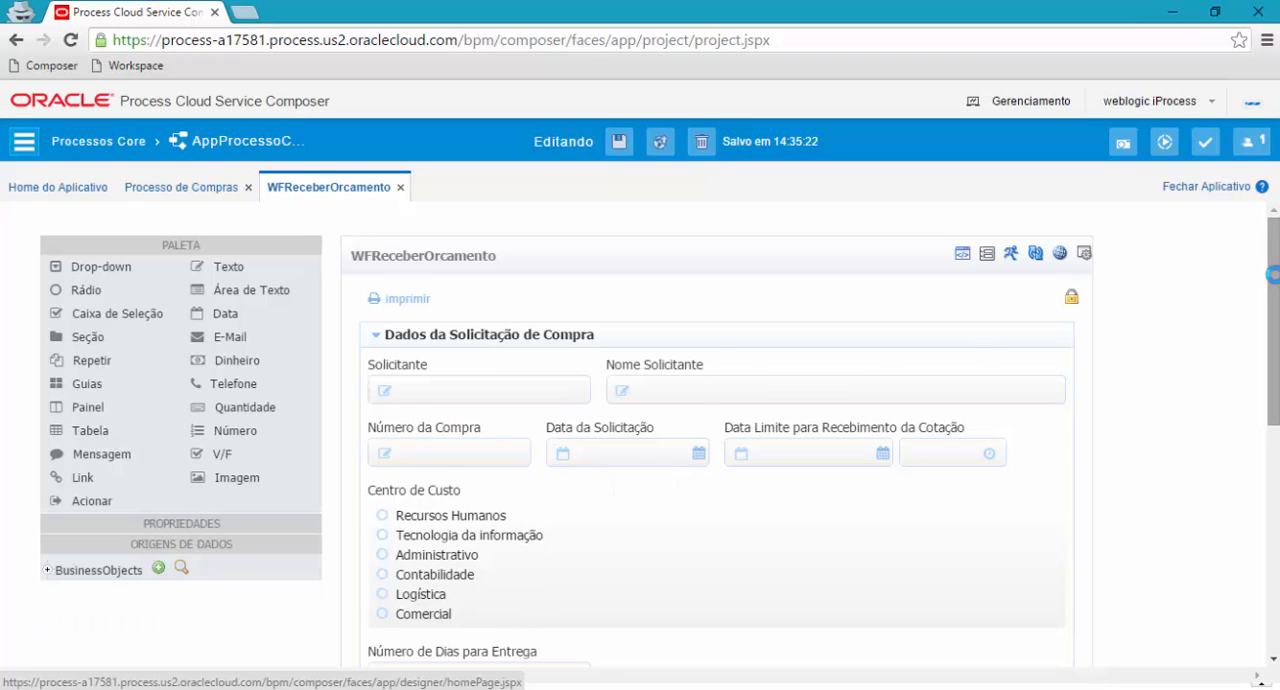
mouse_move(1275, 284)
mouse_down()
mouse_move(1275, 310)
mouse_move(1267, 274)
mouse_up()
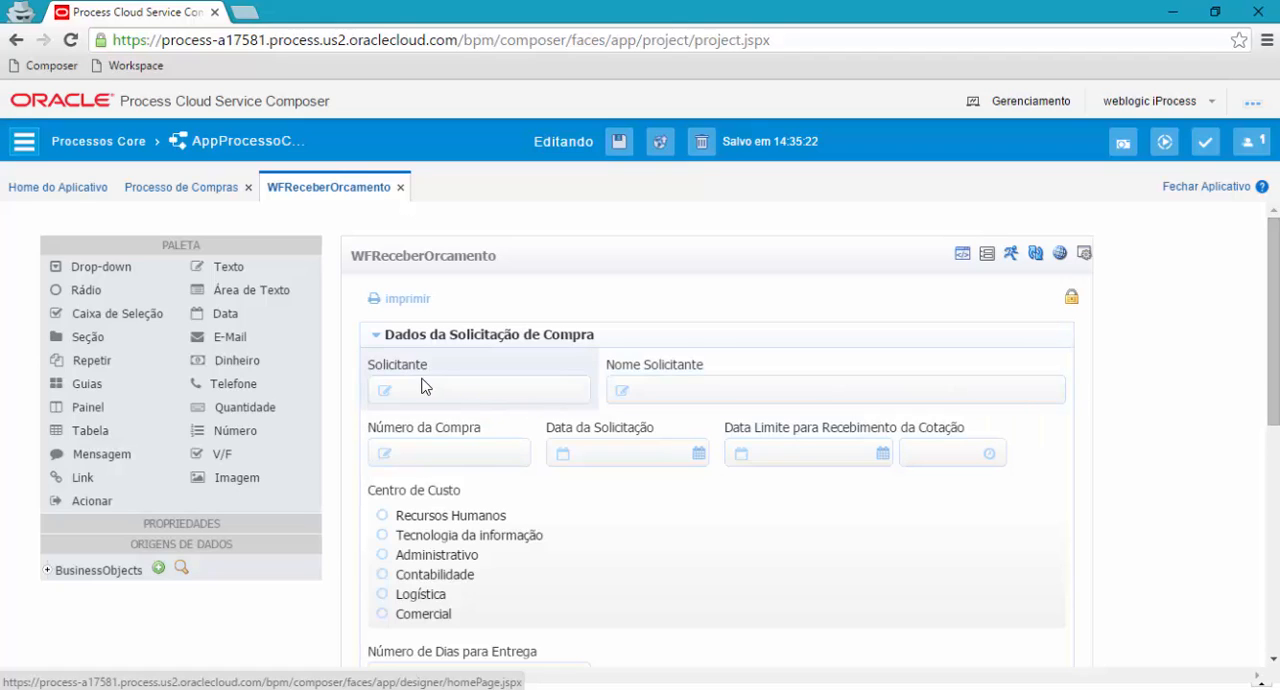
drag(1276, 348, 1262, 386)
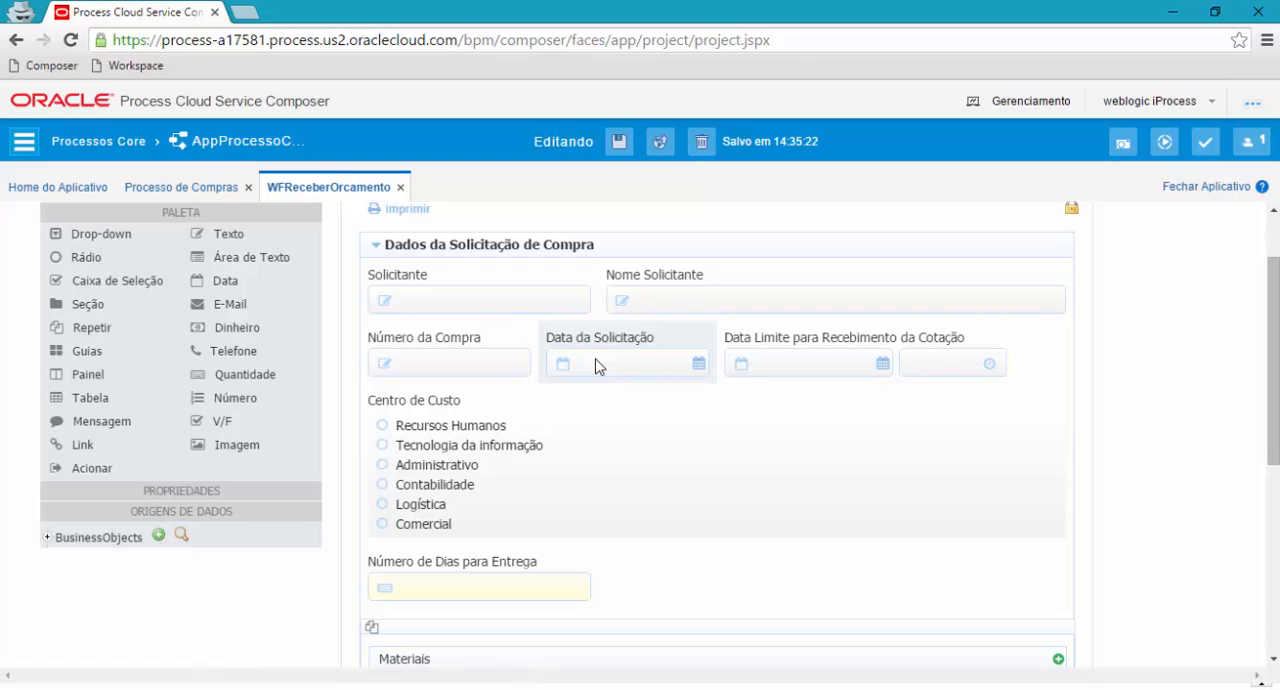
click(597, 365)
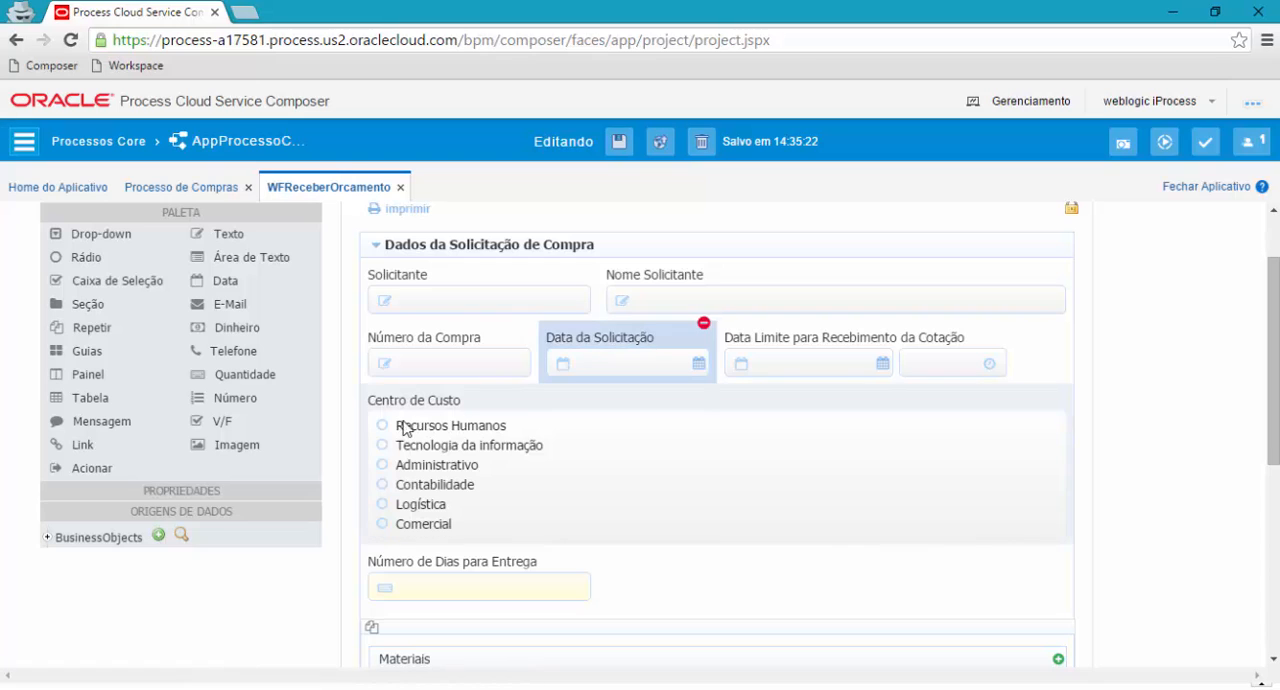
click(466, 306)
drag(1274, 396, 1278, 600)
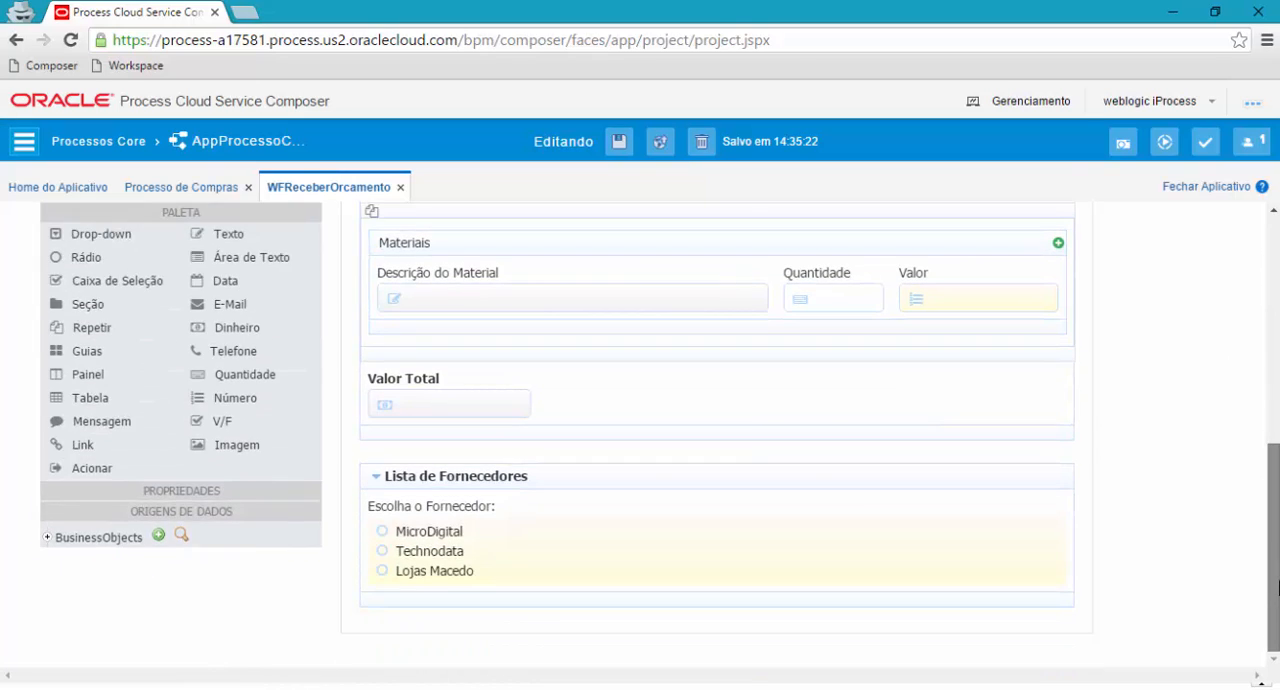
drag(1278, 518, 1278, 294)
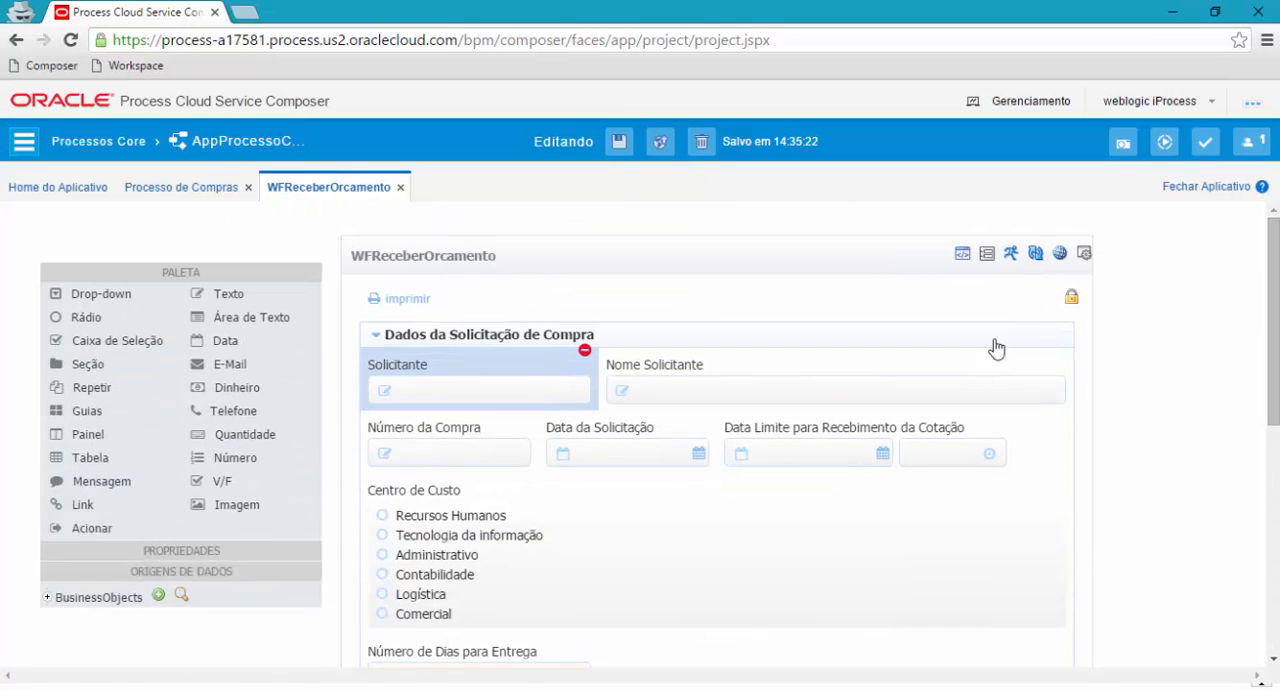
Change the label of the Nome Solicitante field to "Nome do Solicitante".
click(658, 398)
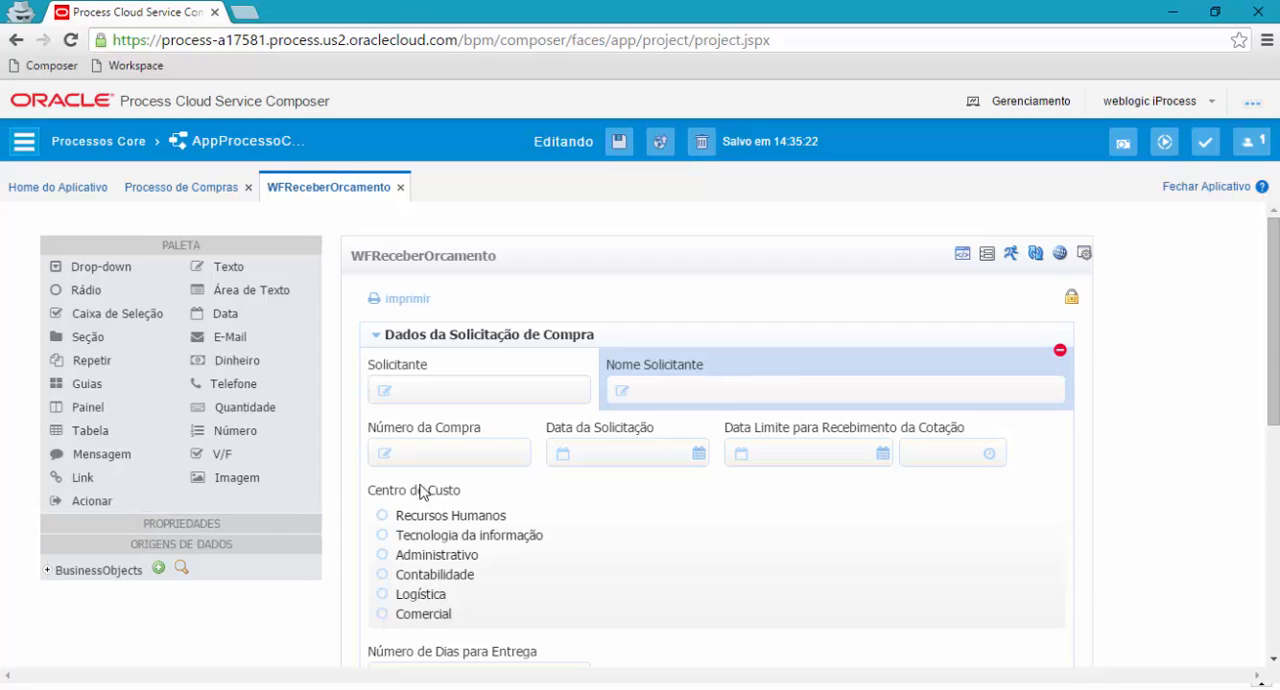
click(110, 525)
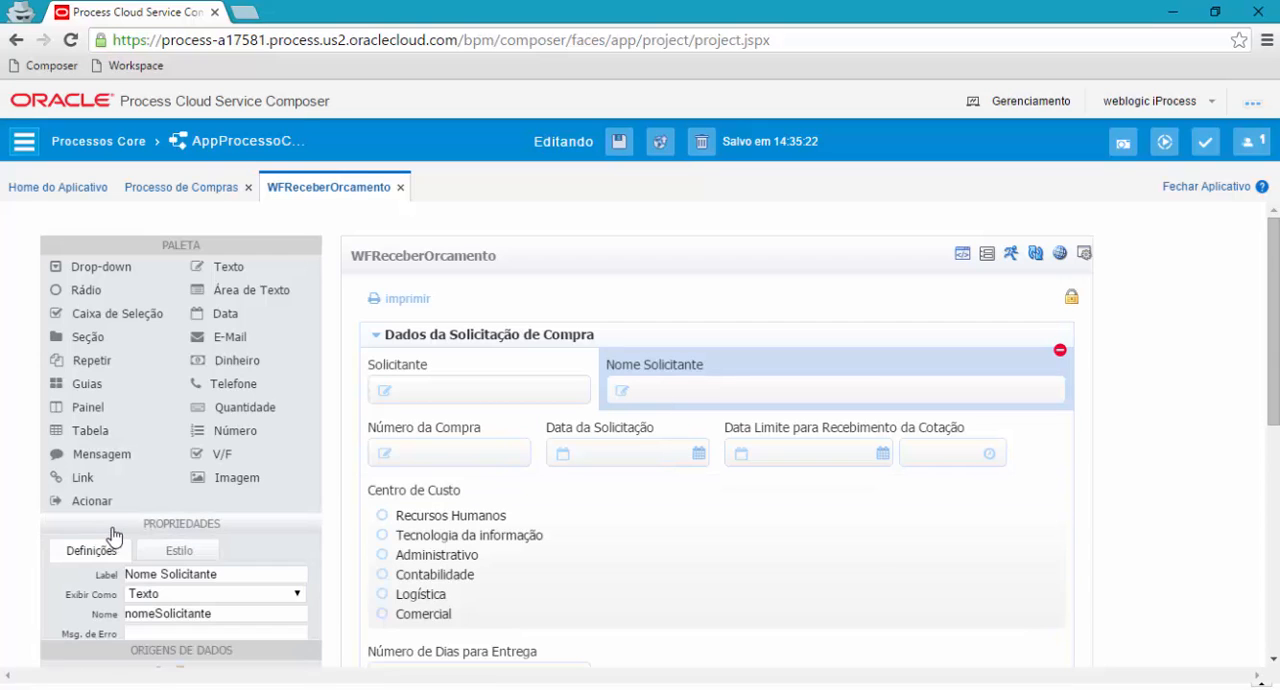
scroll(167, 565, down, 1)
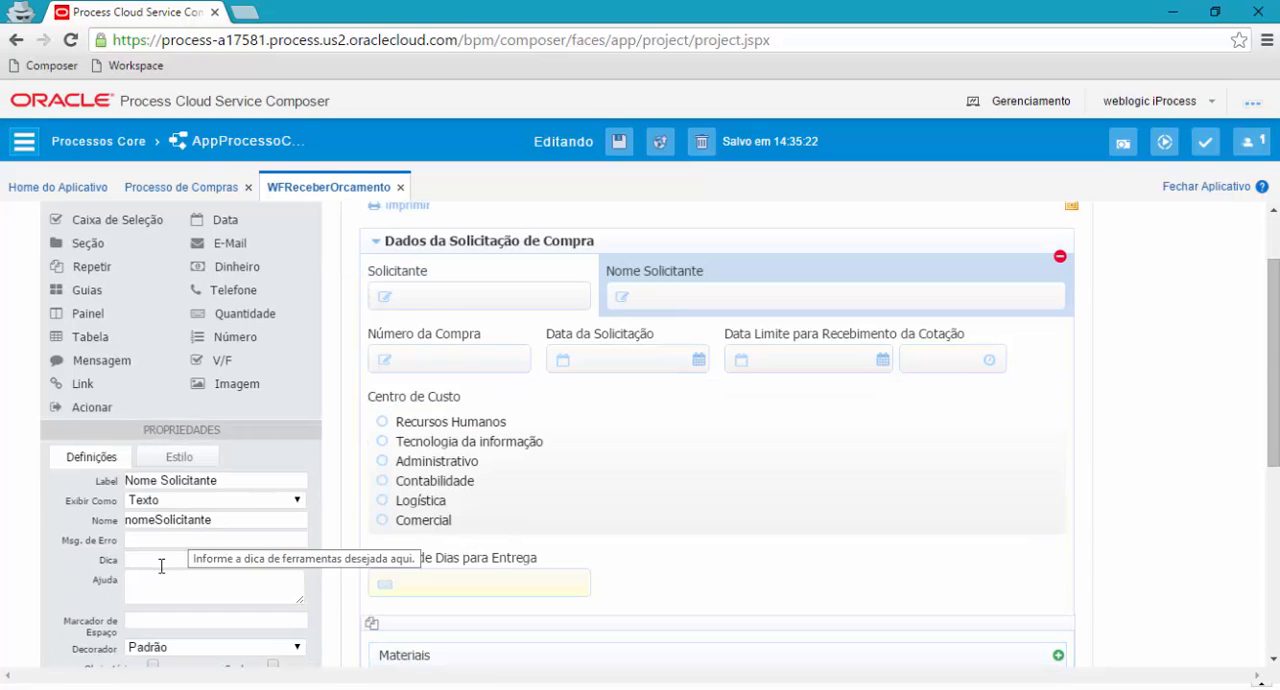
click(160, 481)
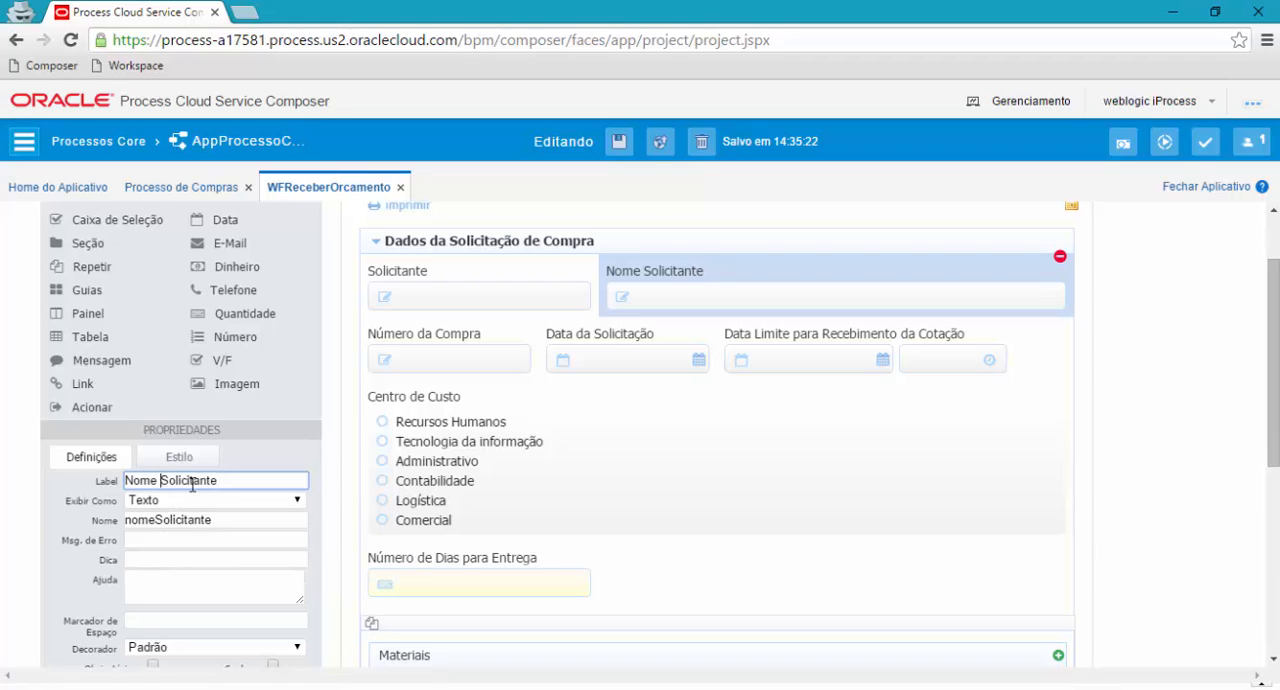
text(do)
click(210, 518)
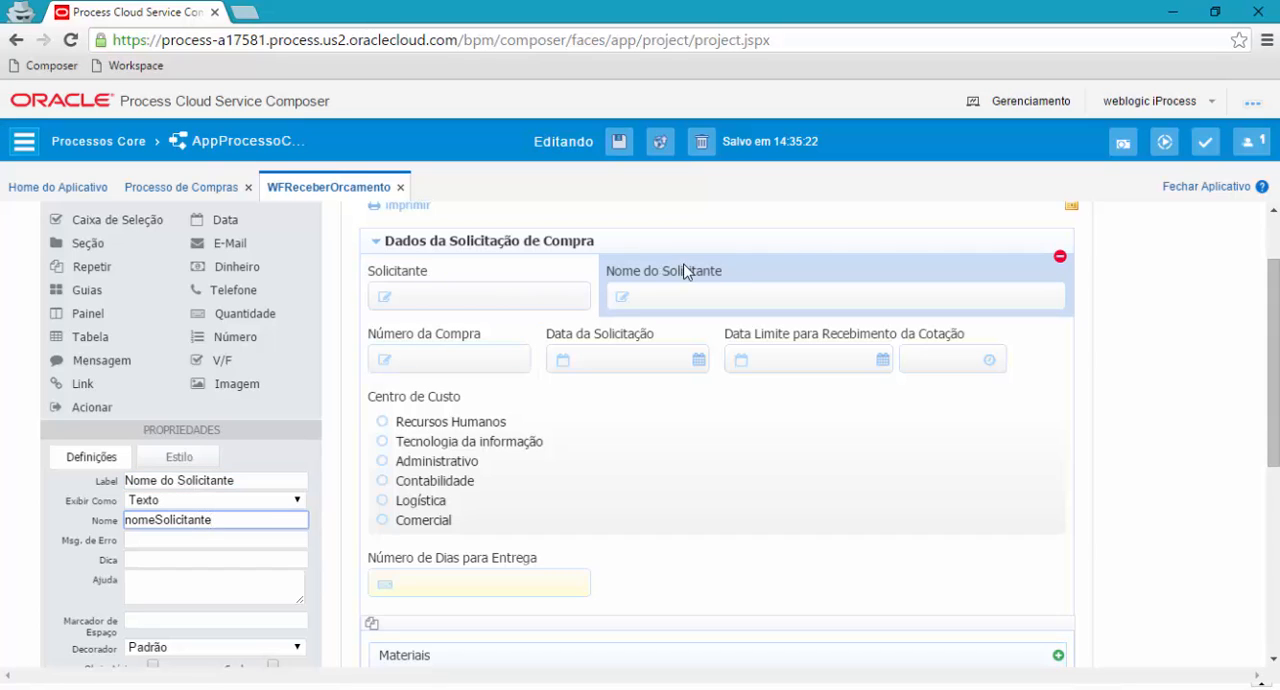
Try a wider style for the Nome do Solicitante field and set its width to 7 of the 12 segments.
click(170, 460)
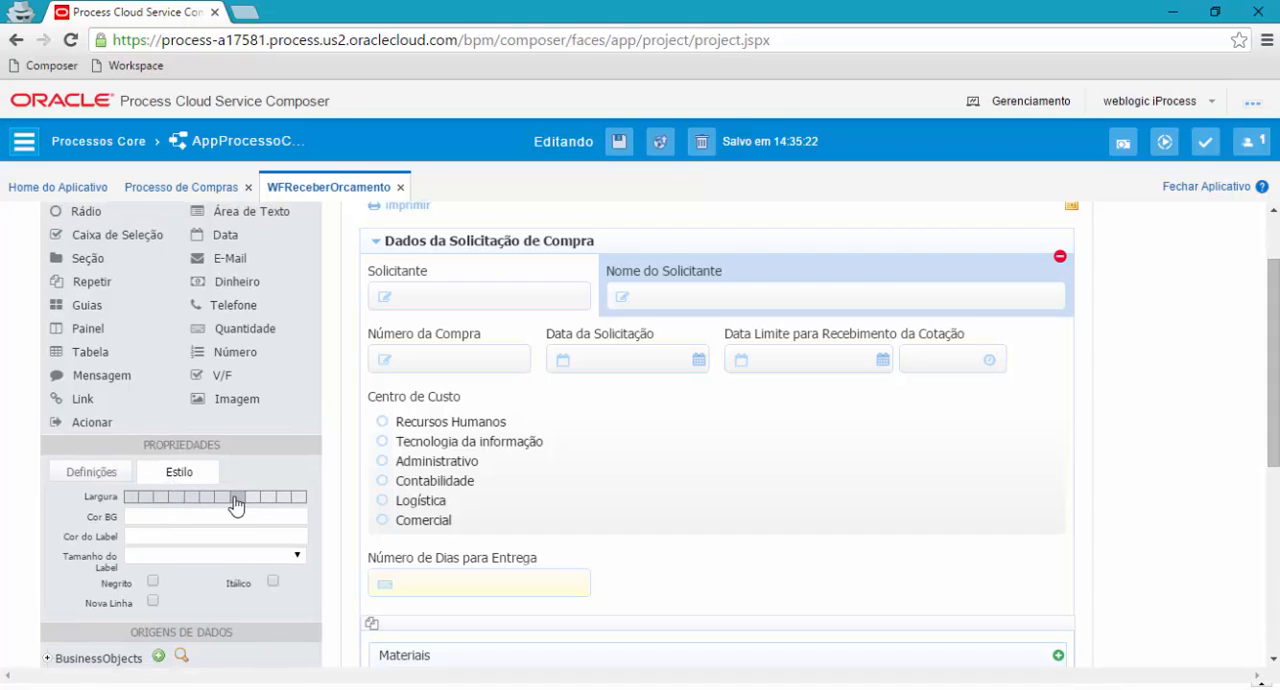
click(284, 500)
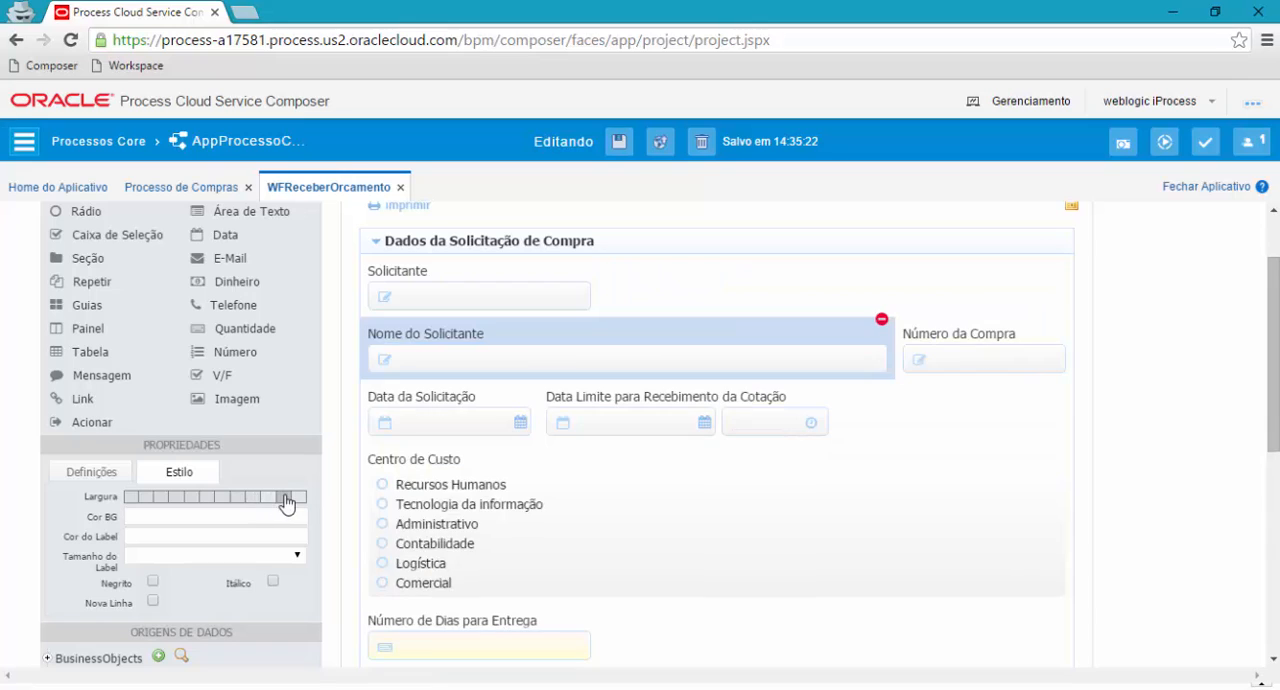
click(229, 498)
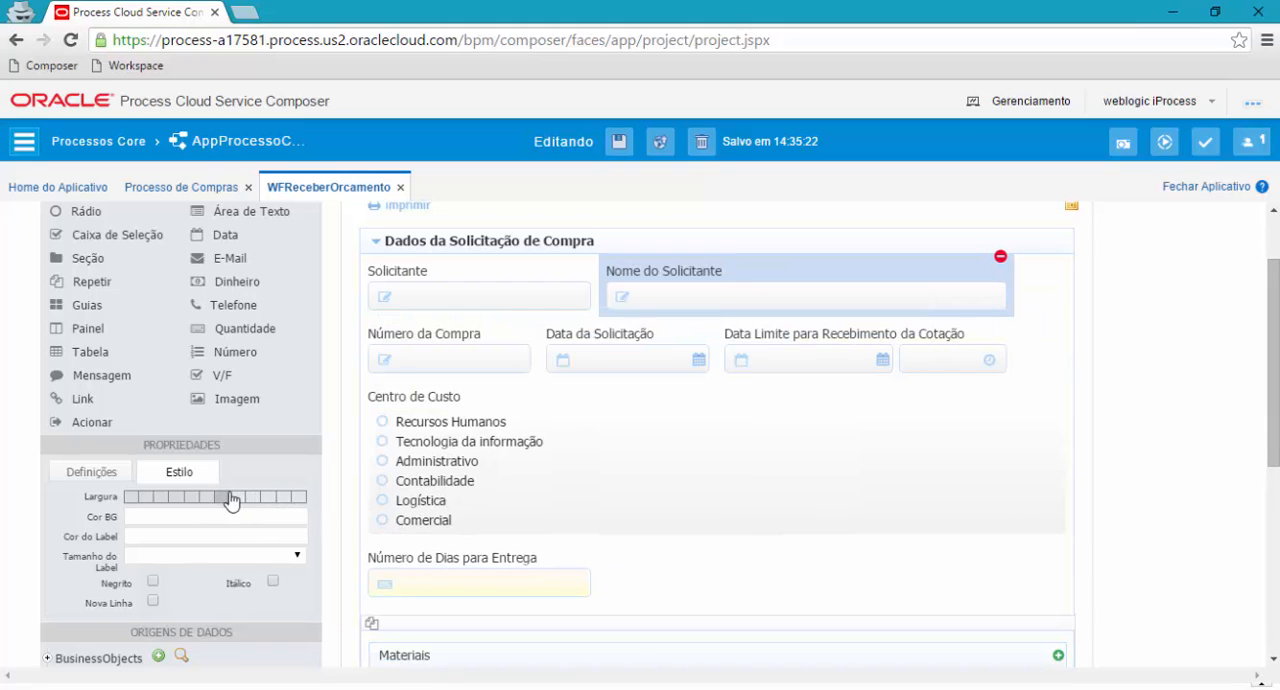
Try bold formatting on the Nome do Solicitante field, turn it off again and return to the field's definitions.
click(152, 582)
click(152, 583)
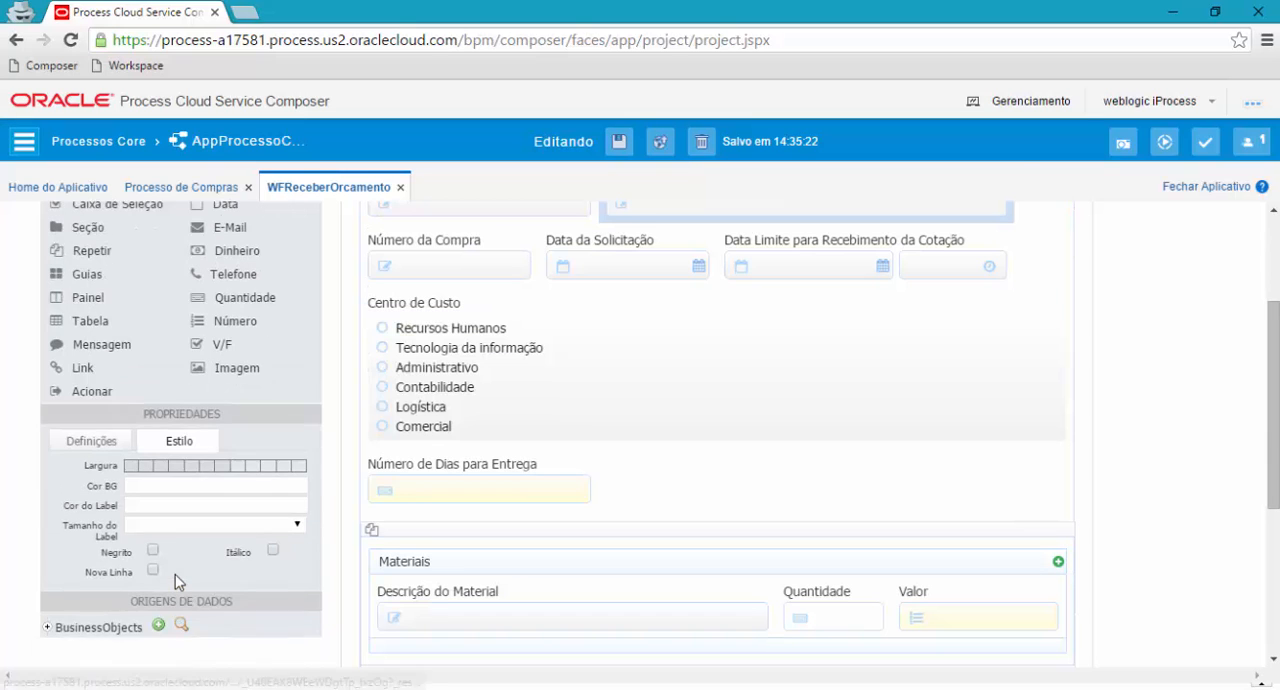
click(90, 472)
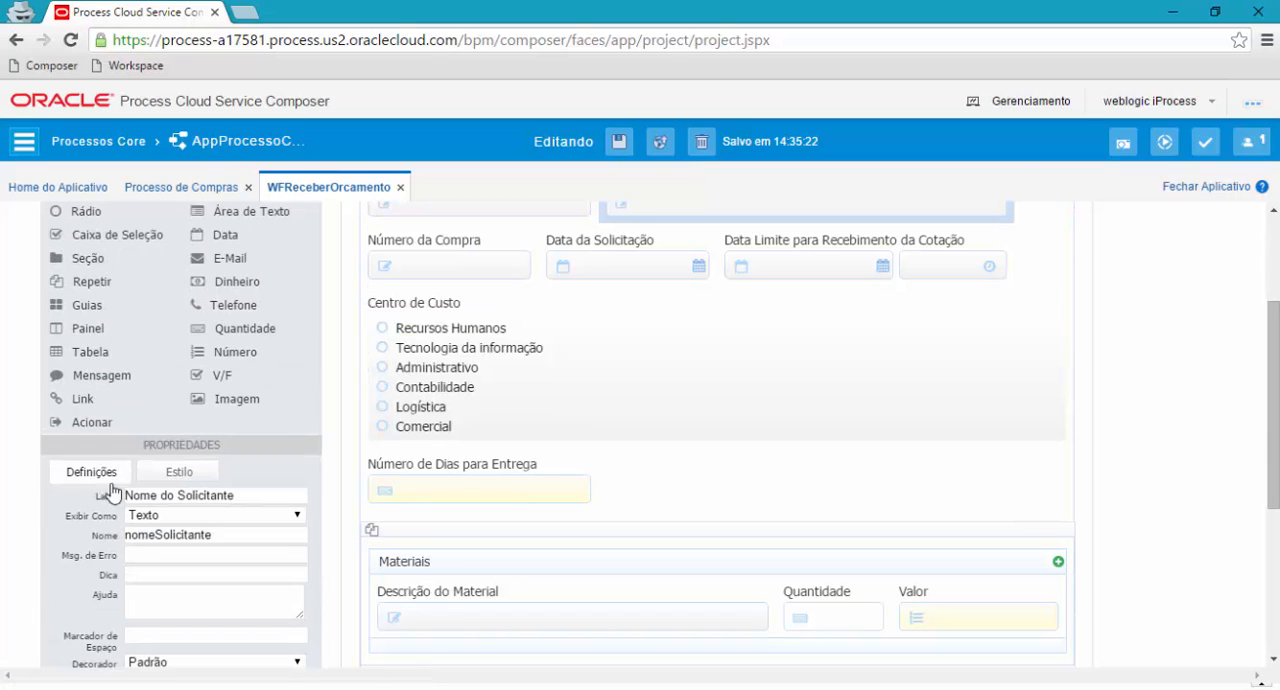
Try adding a date field above the Solicitante field in the Dados da Solicitação de Compra section.
scroll(630, 300, up, 1)
scroll(625, 340, up, 1)
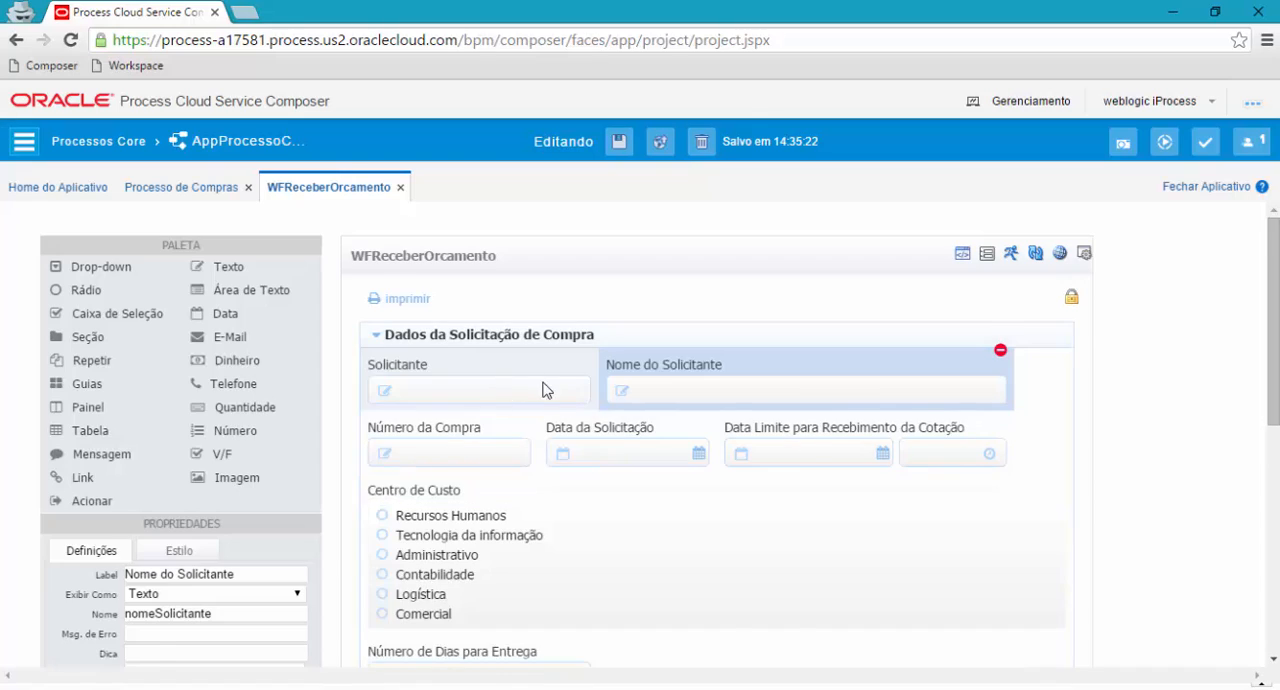
scroll(547, 387, down, 1)
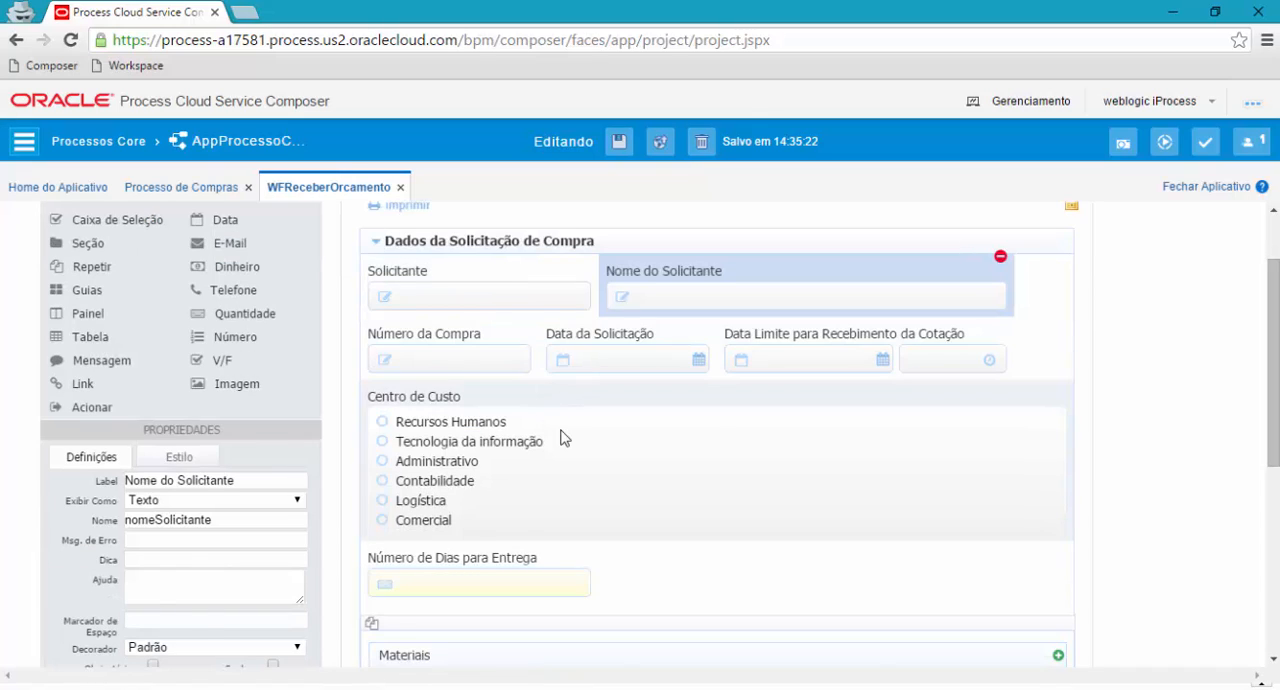
scroll(561, 437, up, 1)
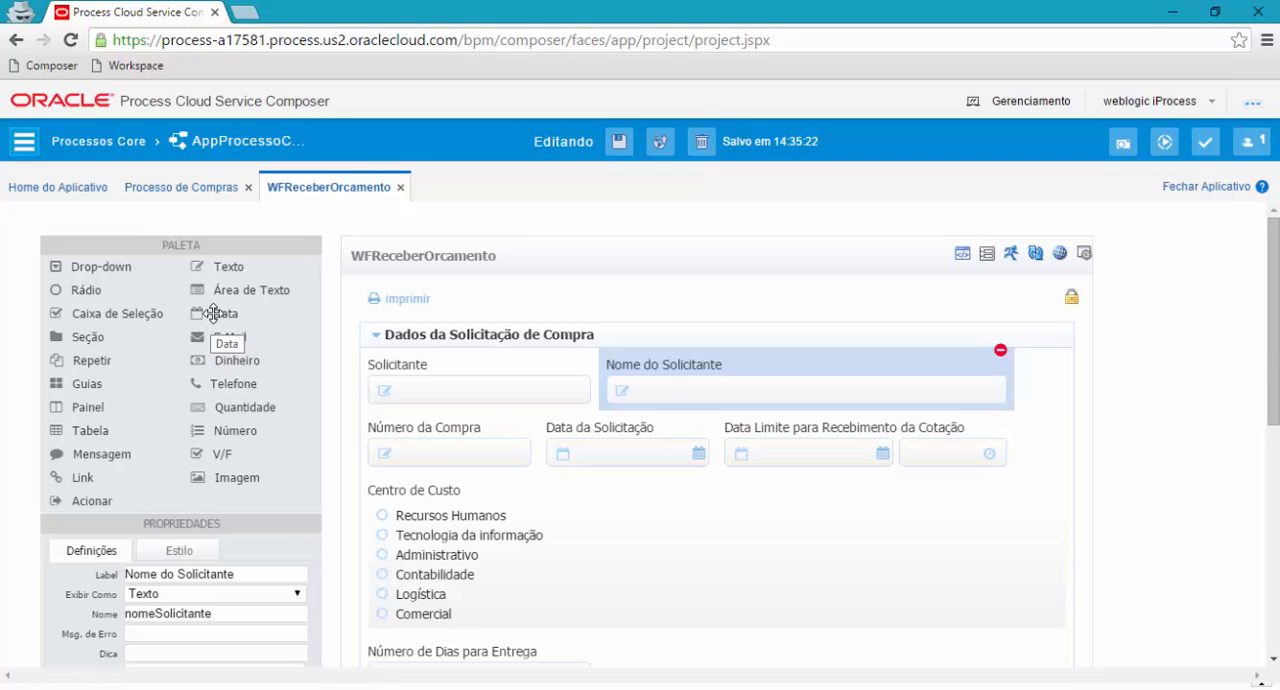
drag(213, 313, 480, 364)
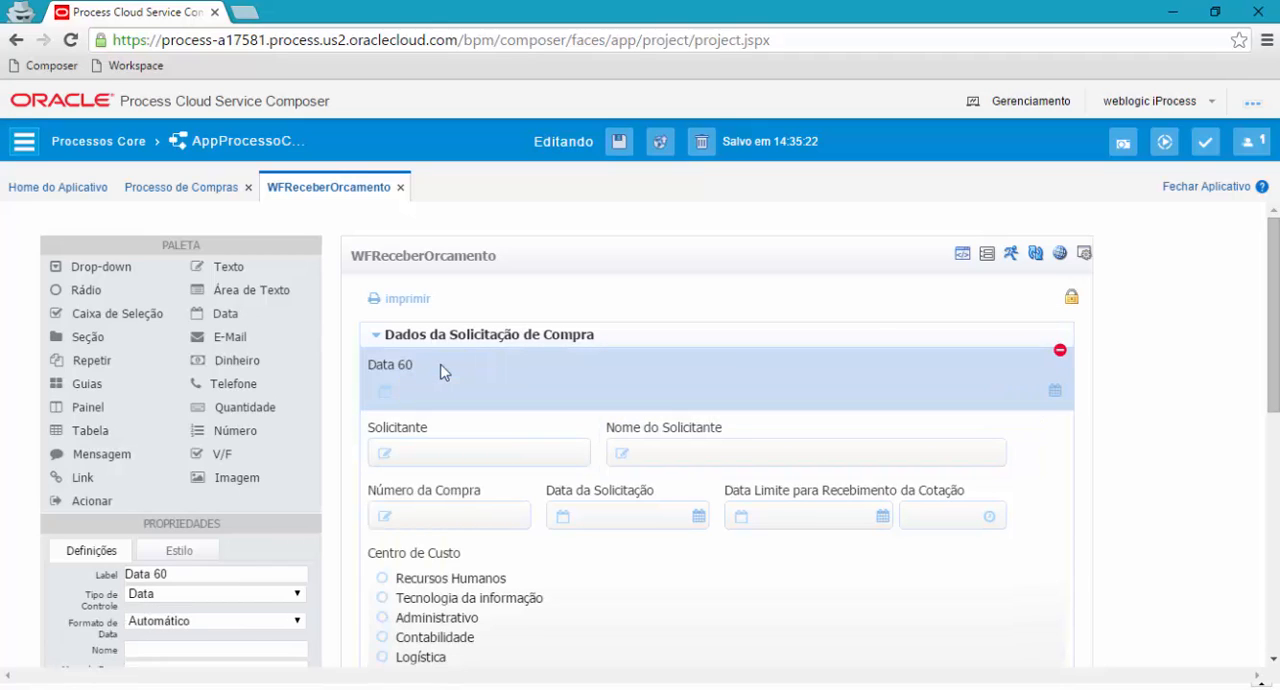
click(440, 385)
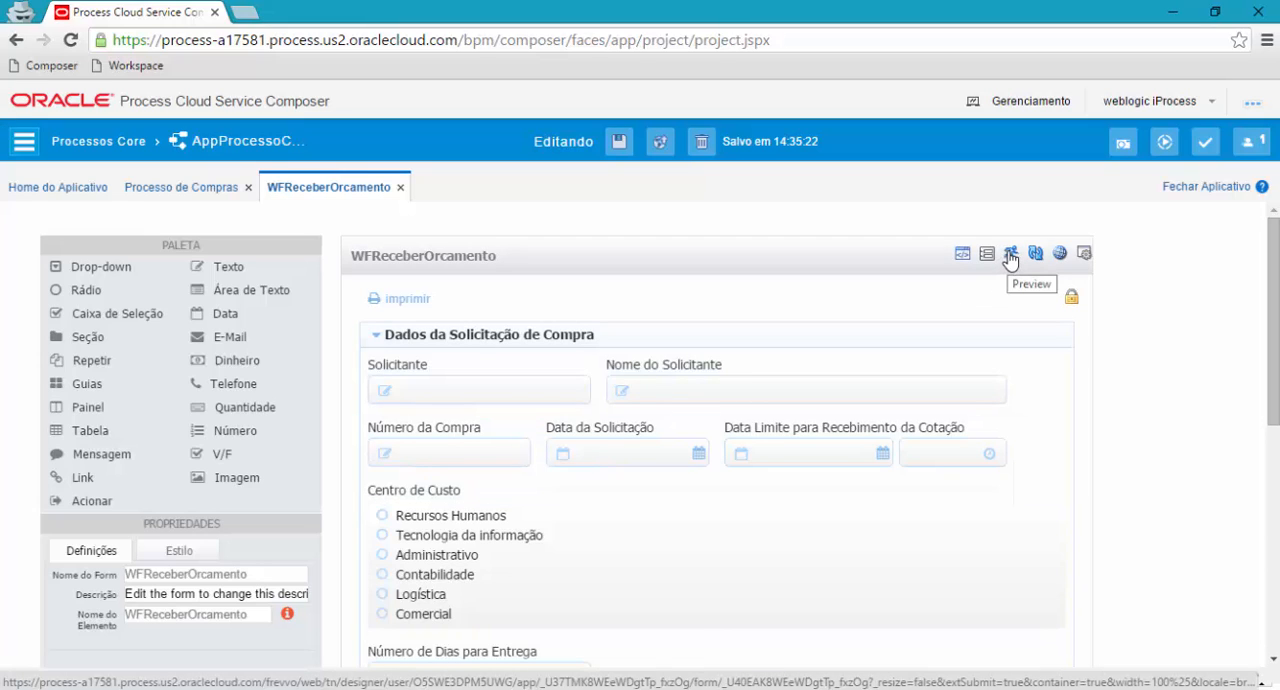
Preview the WFReceberOrcamento form, enter 10 as Número de Dias para Entrega, look over the remaining fields and close the preview.
click(1010, 256)
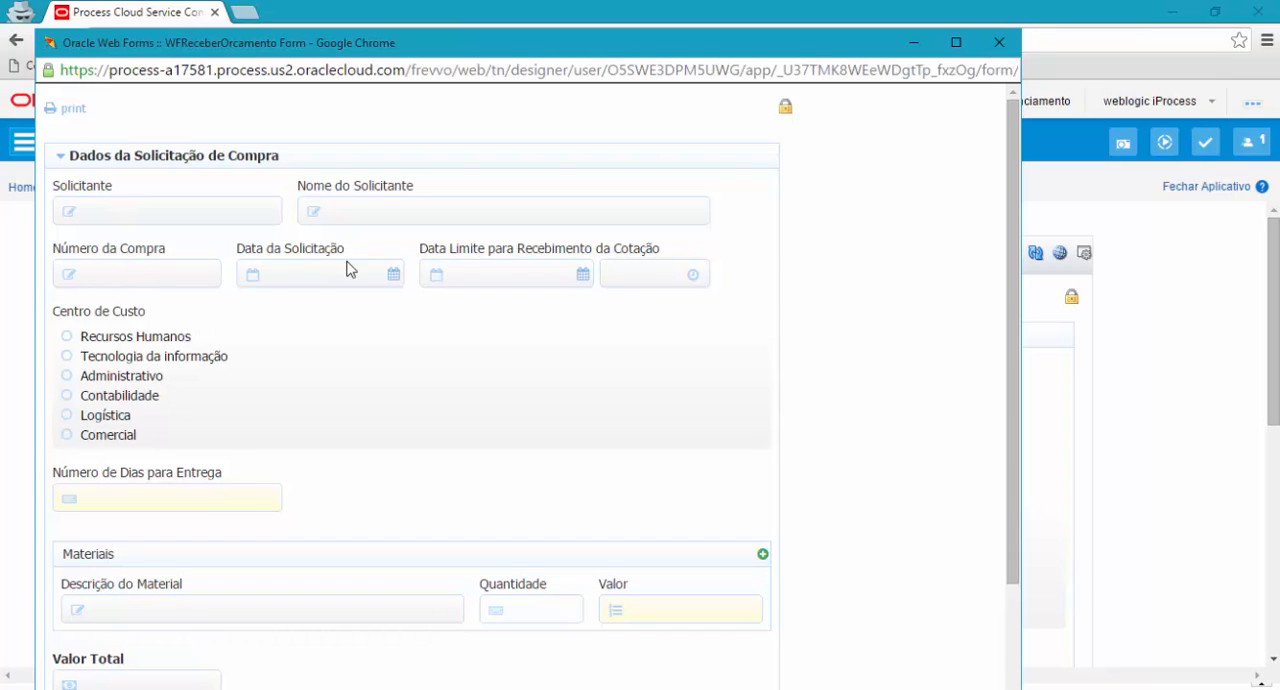
click(137, 504)
click(75, 352)
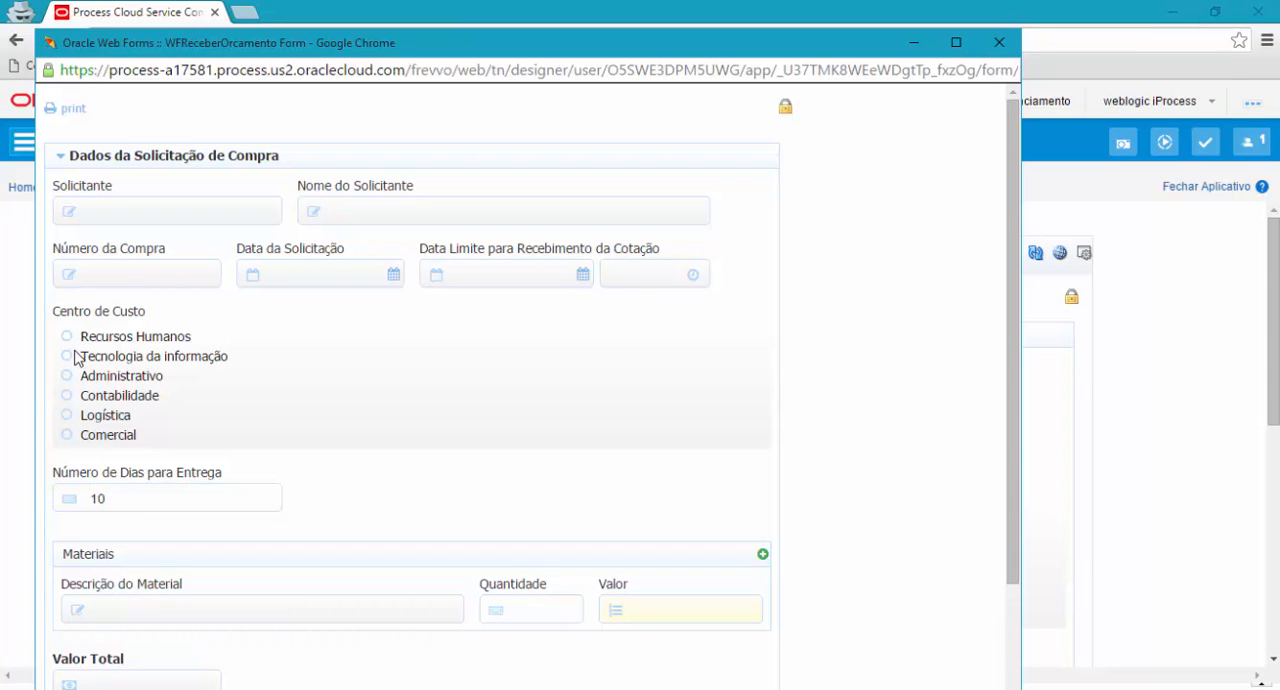
click(156, 504)
scroll(193, 508, down, 2)
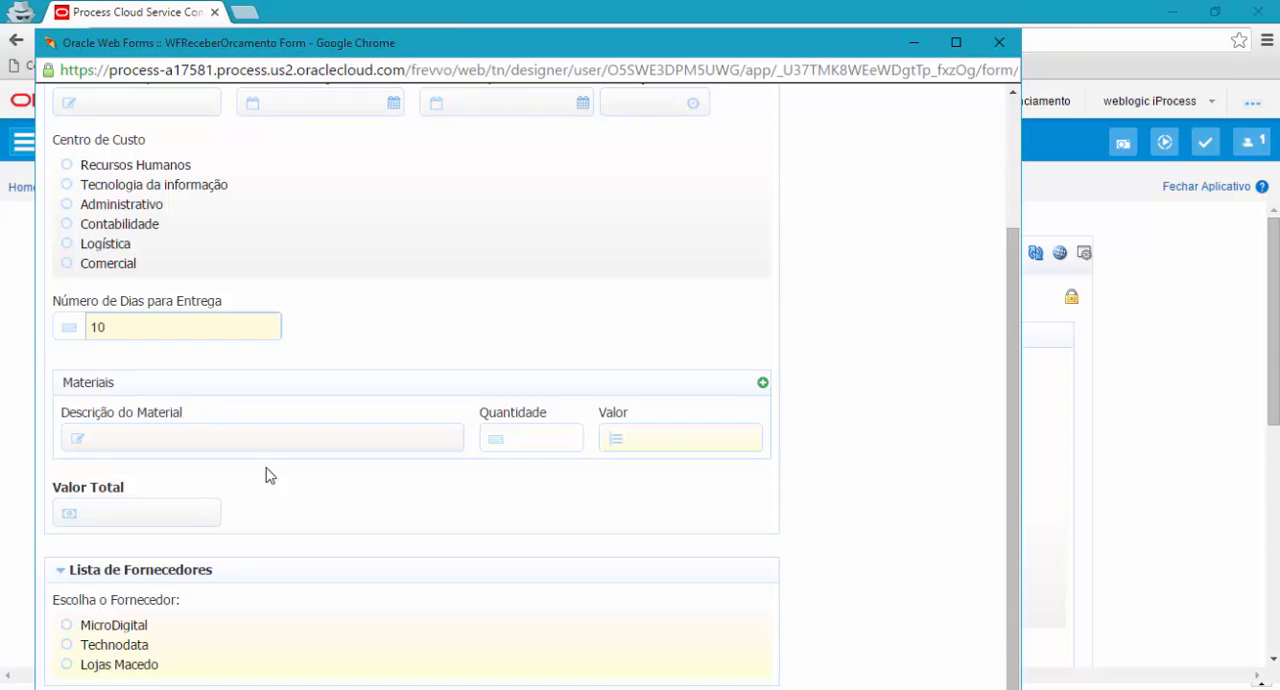
scroll(283, 472, up, 2)
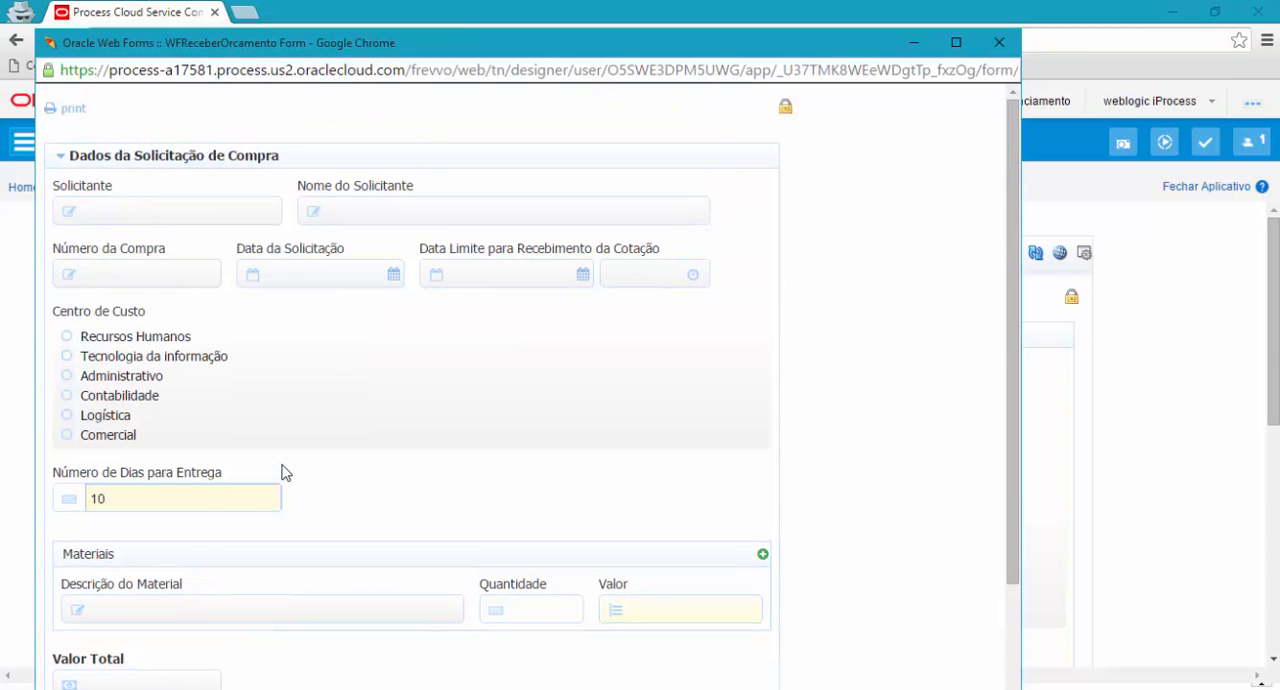
click(999, 43)
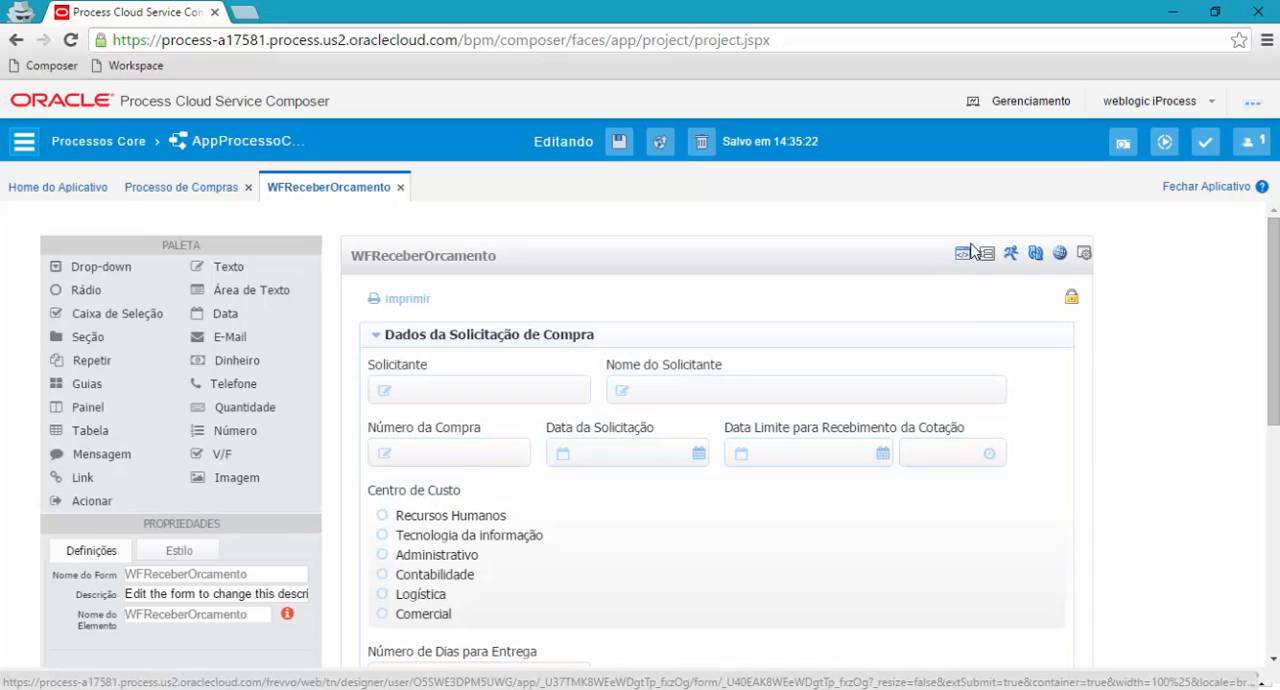
Open the form's rules, examine the script of the Valor Total rule and return to the form layout.
click(965, 253)
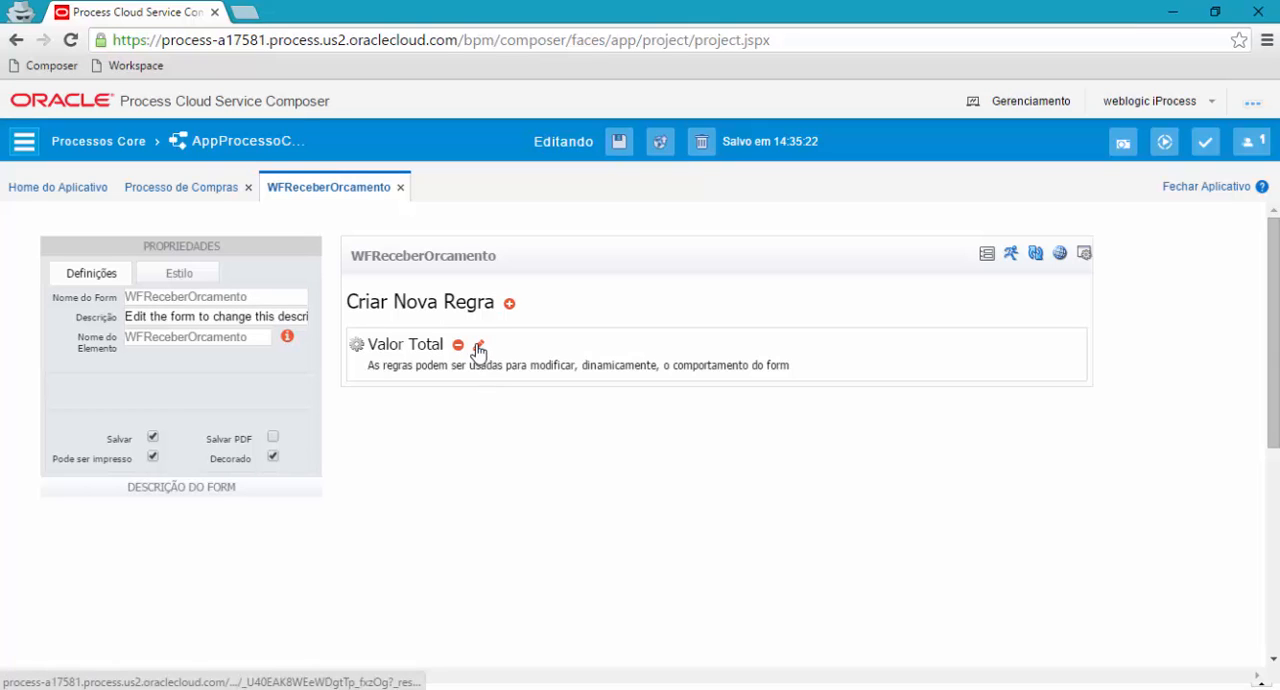
click(511, 508)
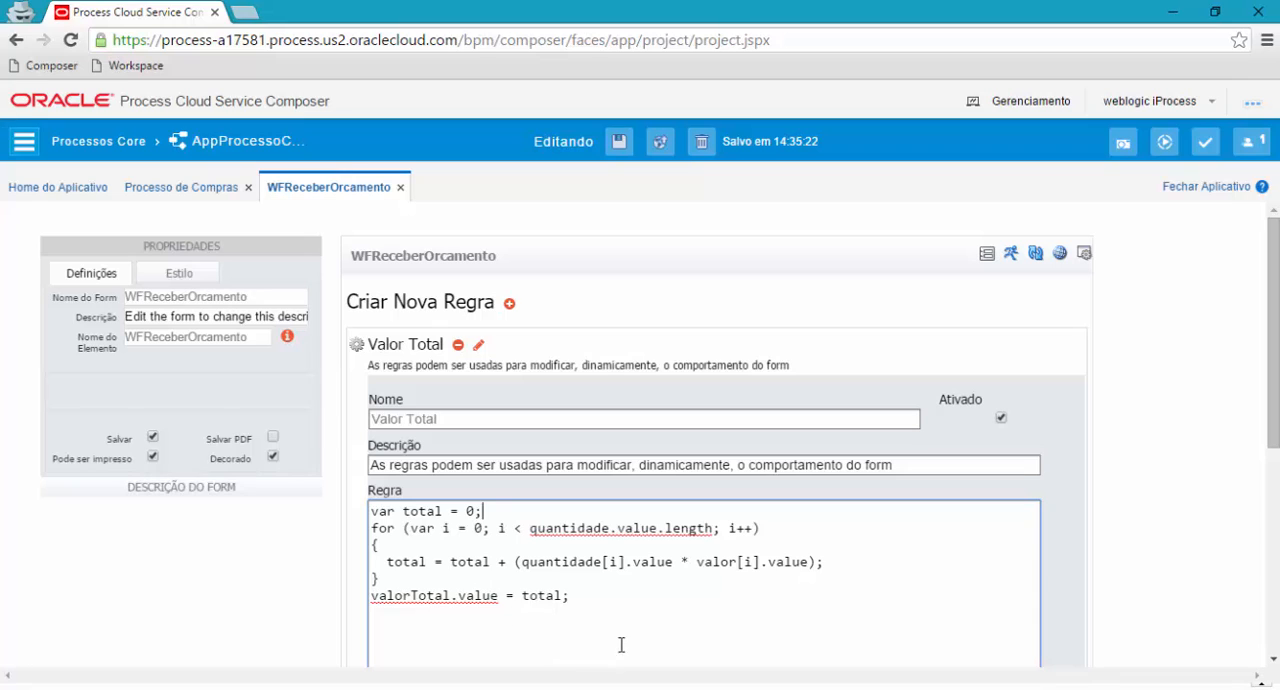
drag(621, 645, 845, 385)
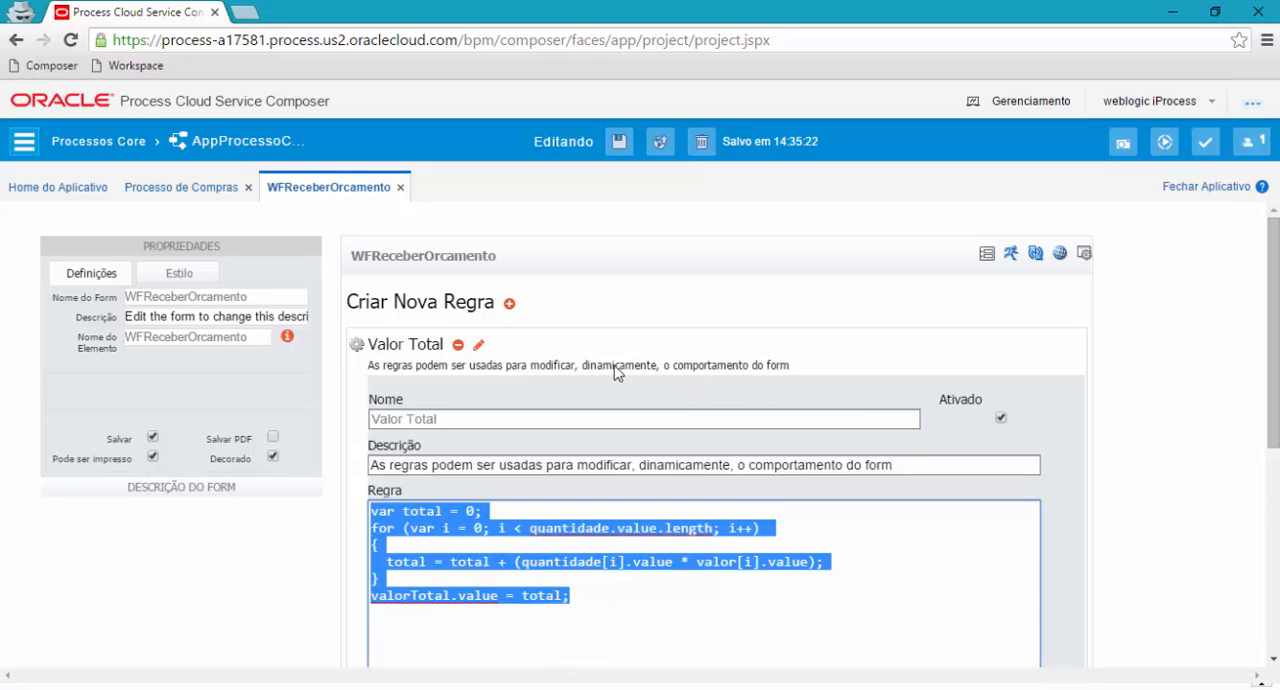
click(479, 346)
click(987, 258)
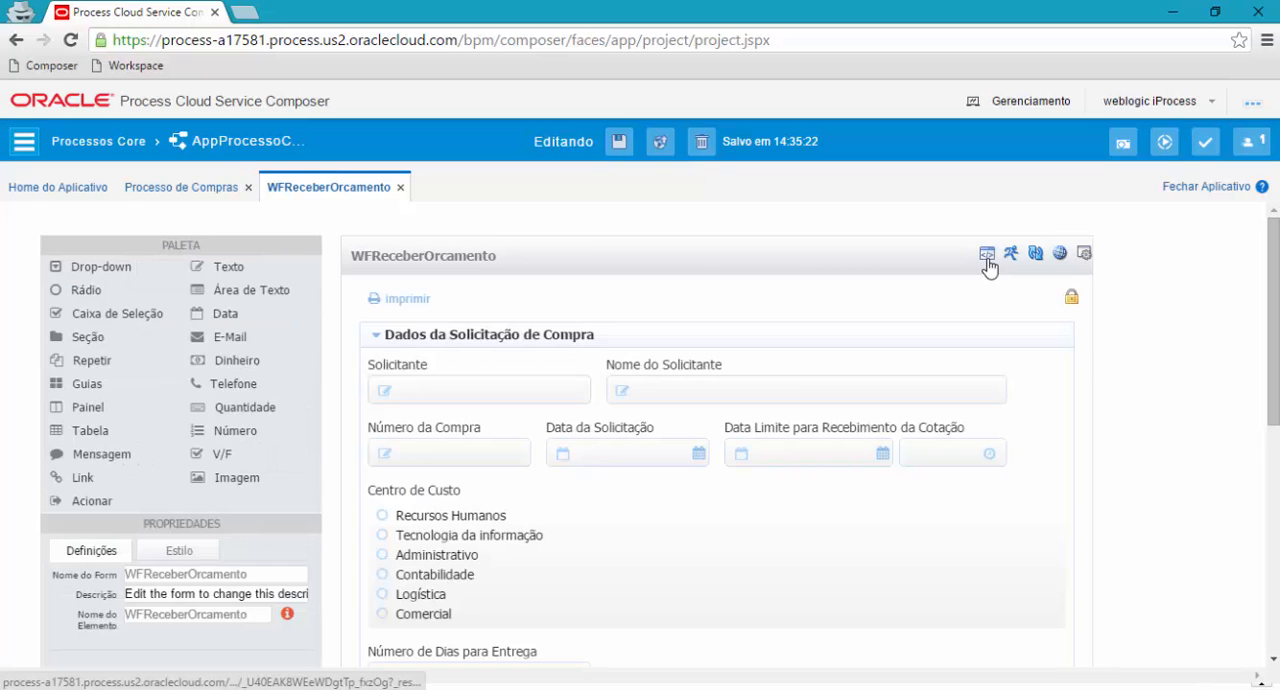
Look over the Quantidade and Valor fields of Materiais and the Valor Total field, and close the WFReceberOrcamento form.
scroll(650, 455, down, 5)
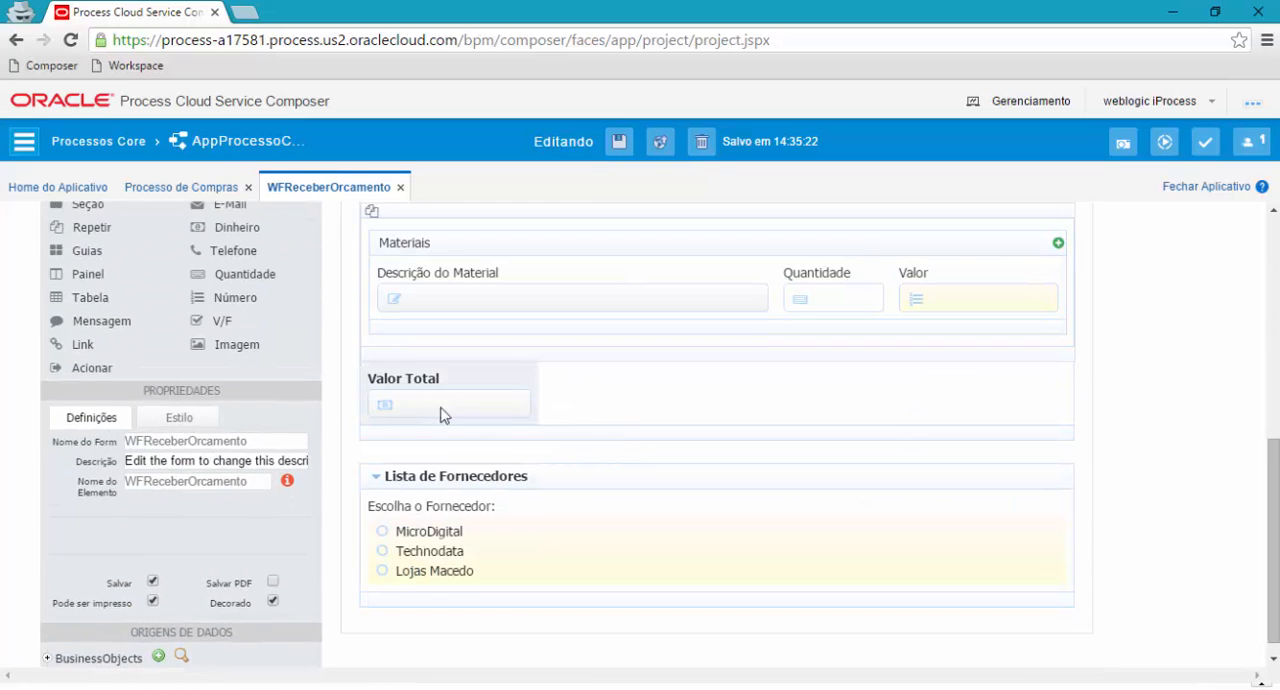
scroll(444, 415, up, 2)
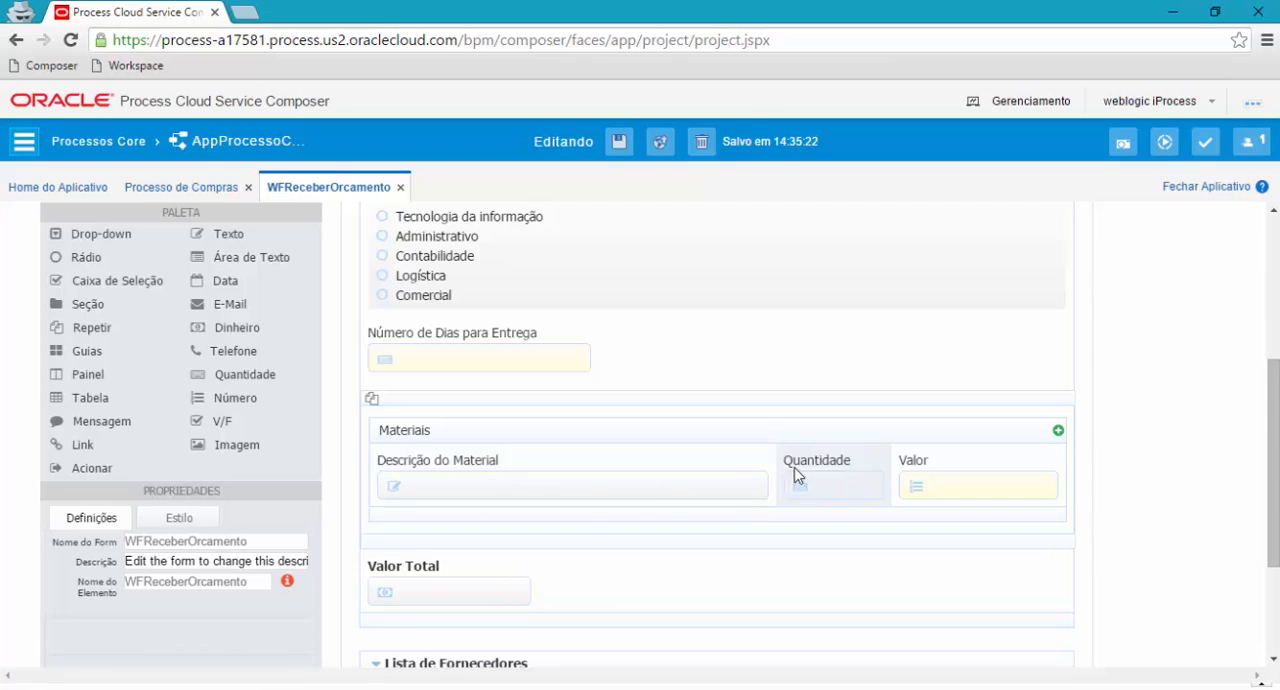
scroll(691, 515, down, 2)
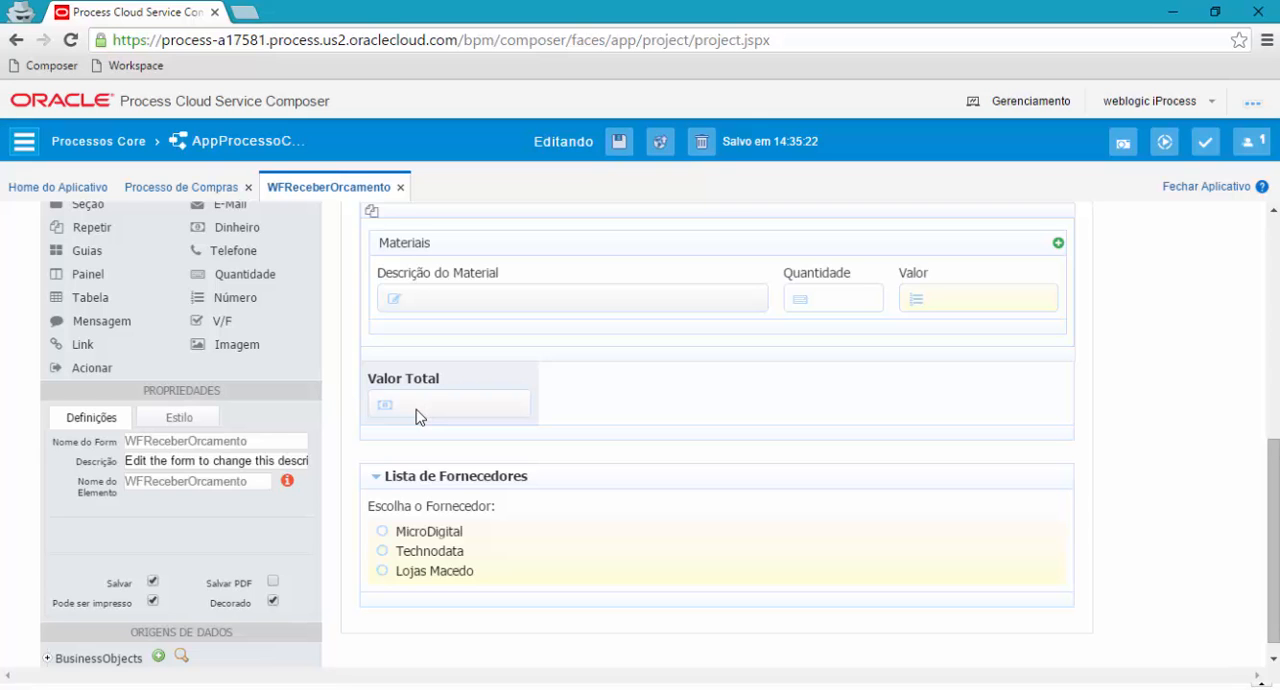
scroll(600, 420, up, 5)
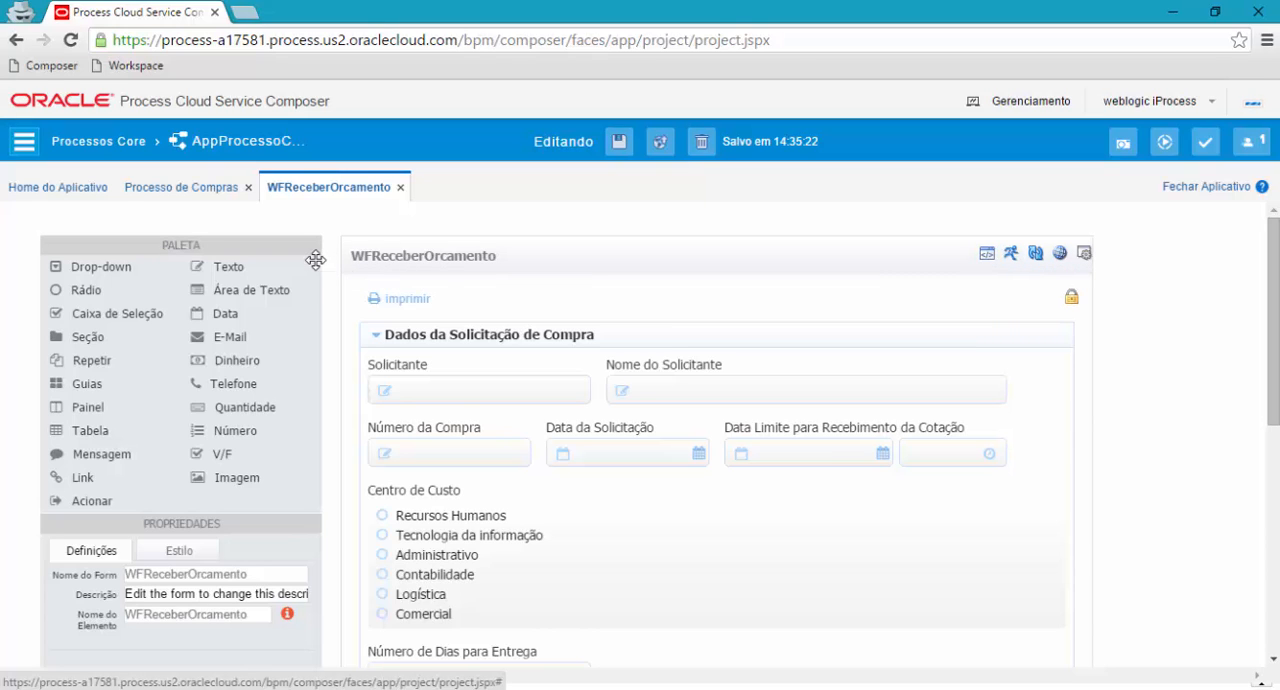
click(400, 187)
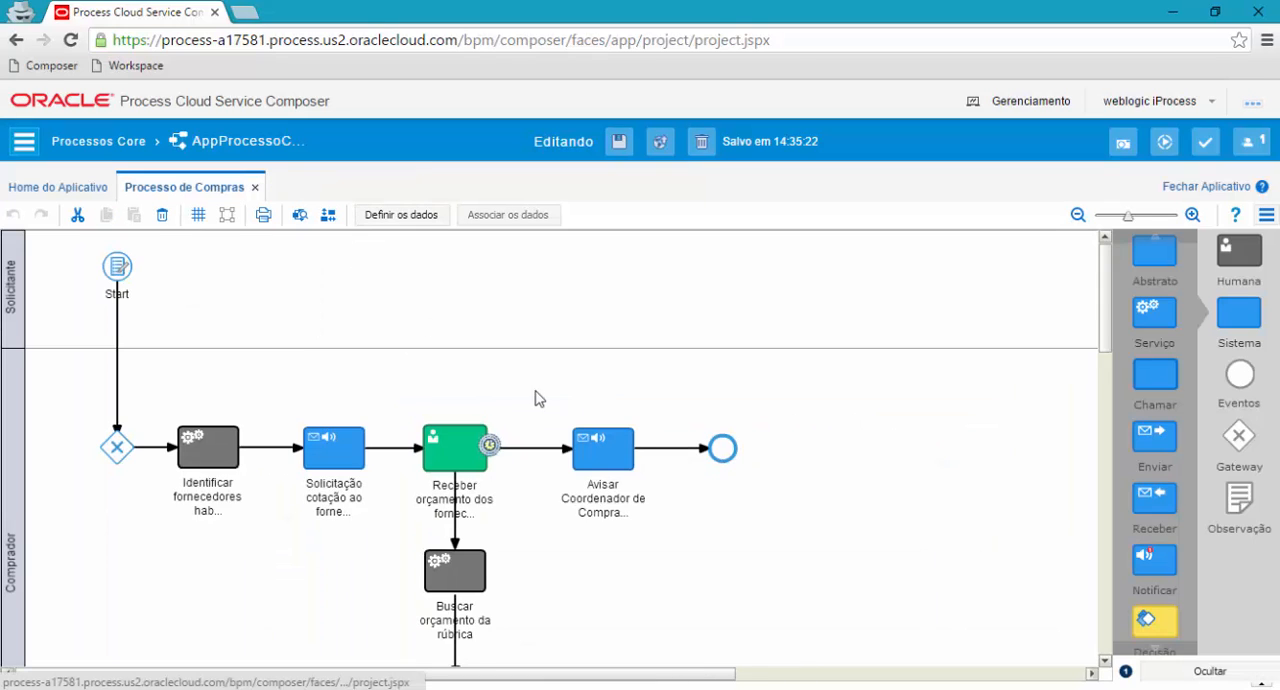
Select the yellow Verificar necessidade task in the Diretor lane and locate the Decisão element type among the system activities.
scroll(535, 398, down, 5)
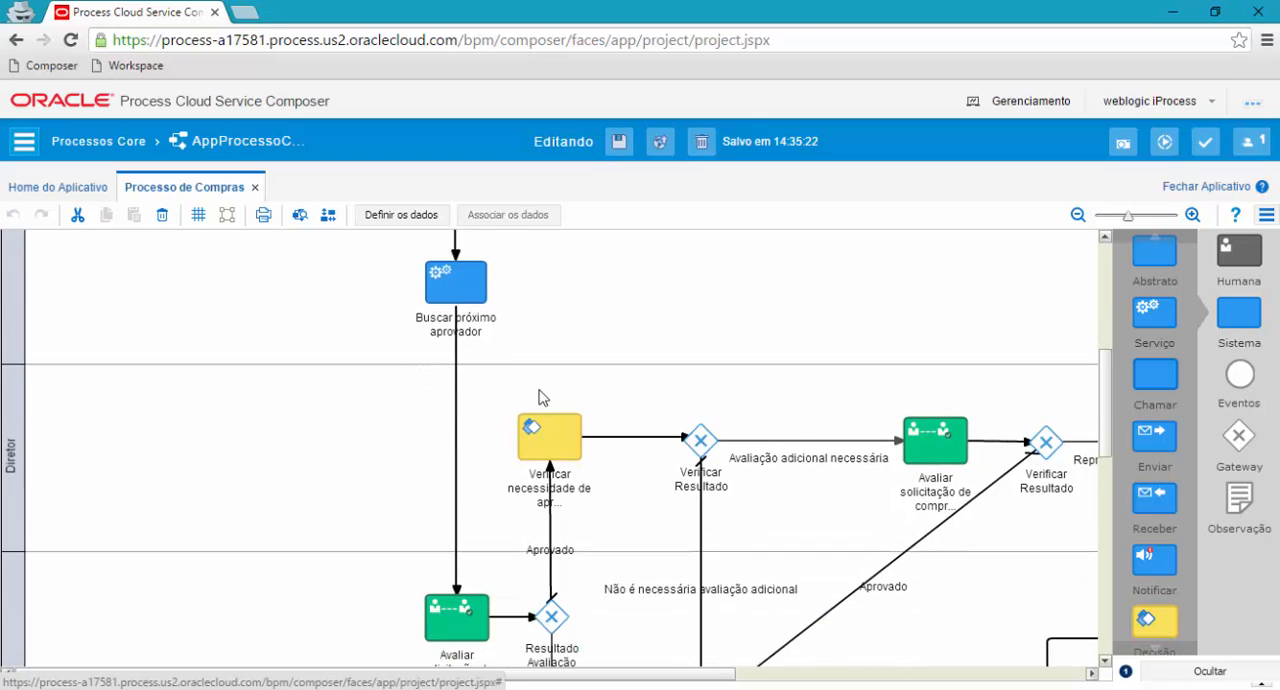
scroll(538, 398, down, 2)
click(540, 320)
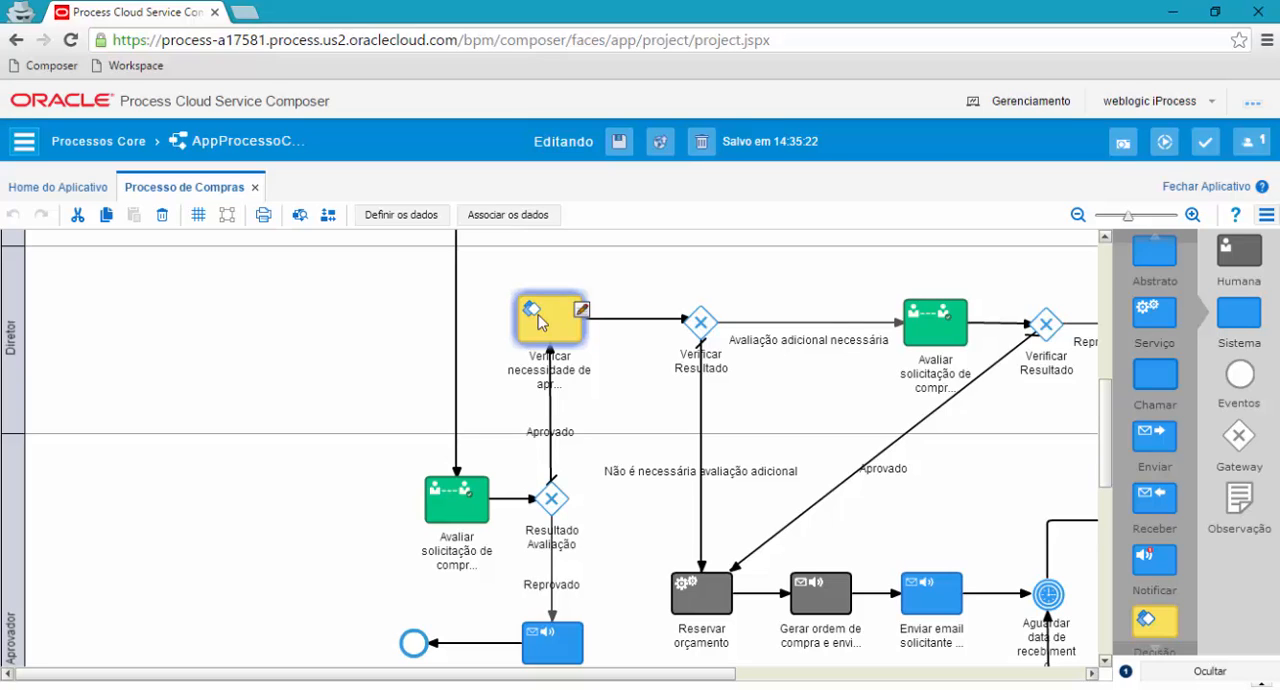
right_click(541, 320)
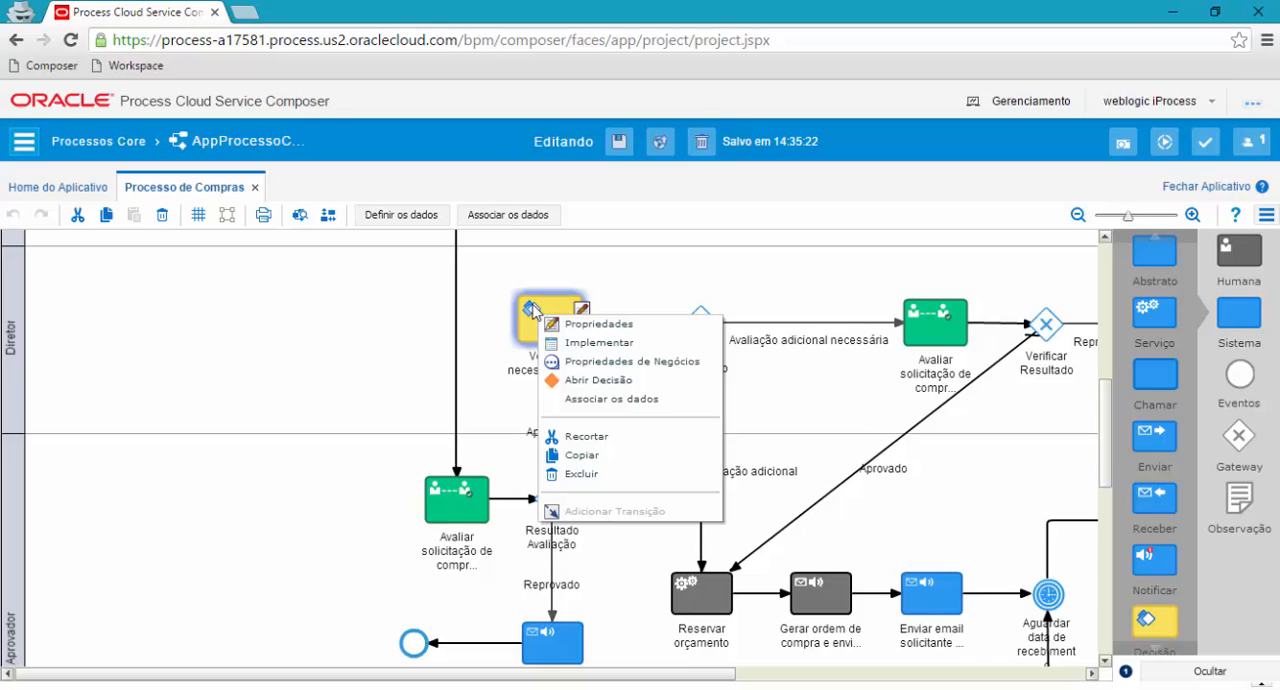
click(540, 320)
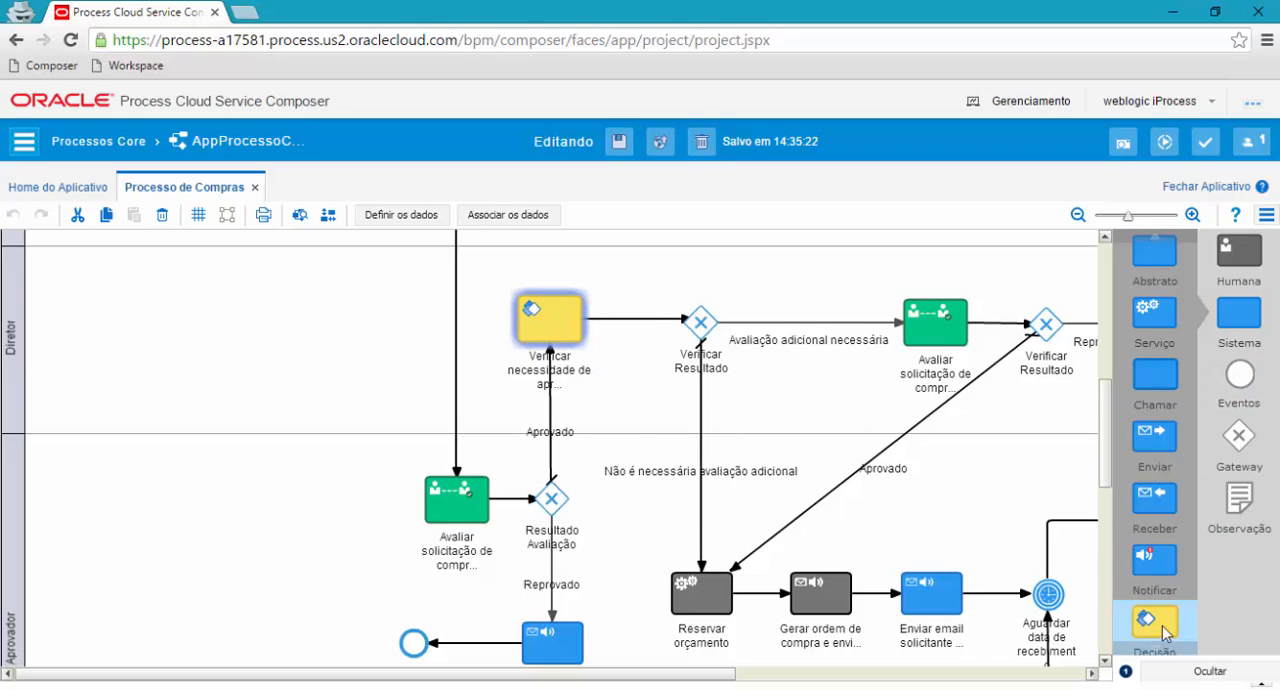
click(1163, 652)
click(1163, 652)
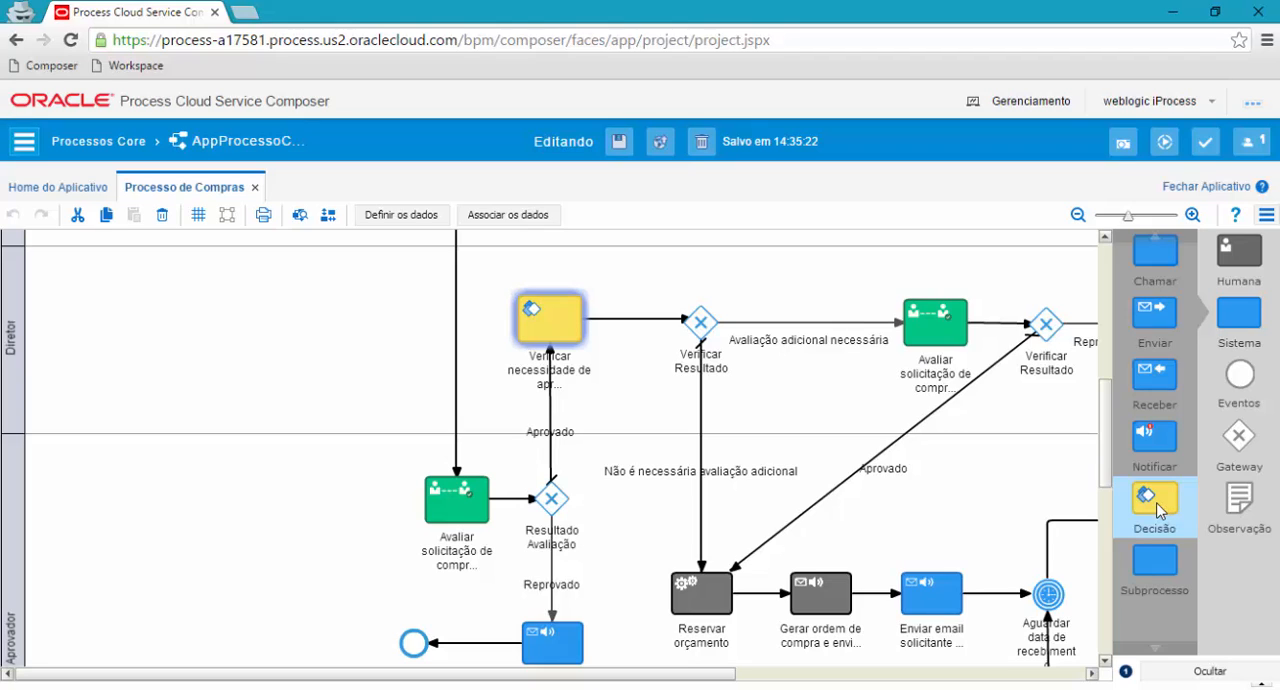
Open the decision behind the Verificar necessidade task and review its ValorMaior5000 and ValorMenor5000 rules and decision properties.
right_click(536, 316)
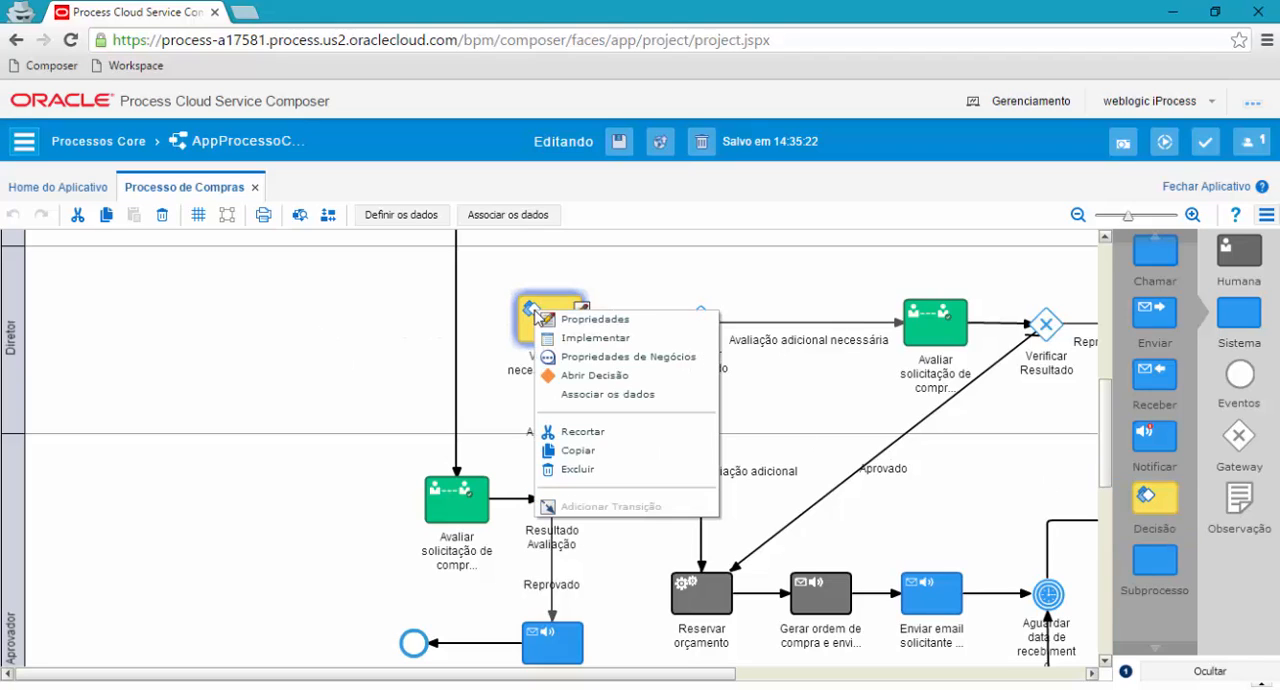
click(606, 381)
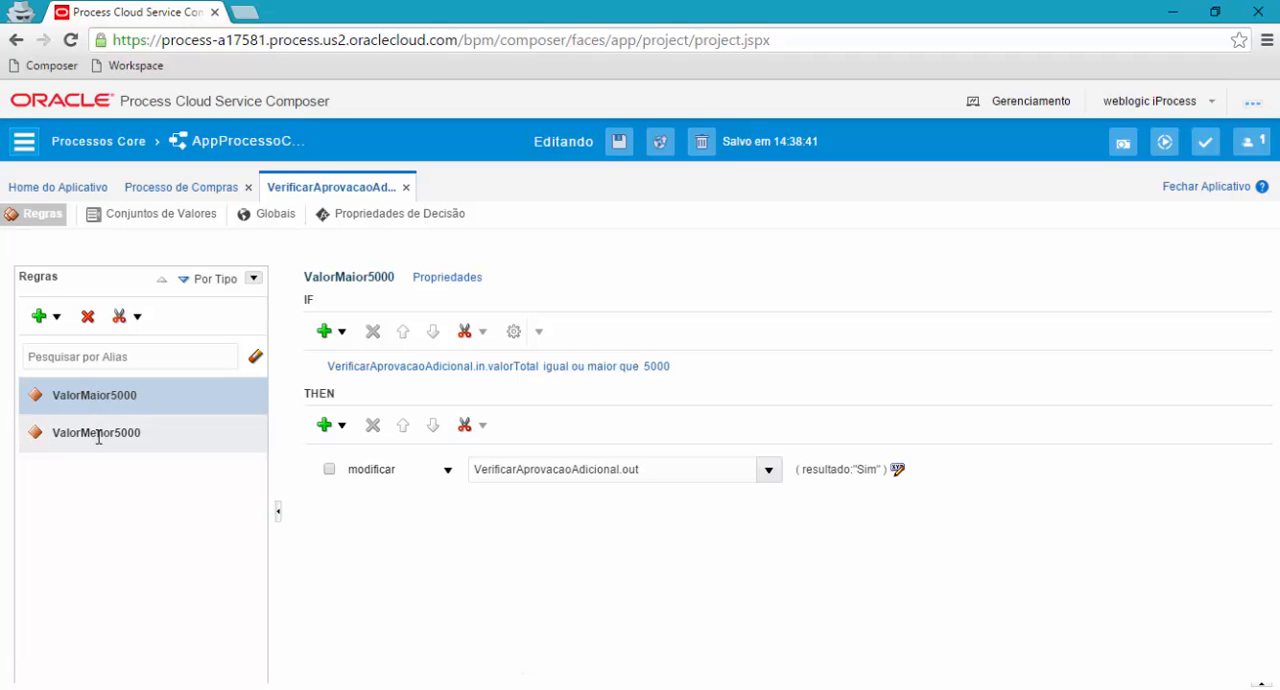
click(98, 437)
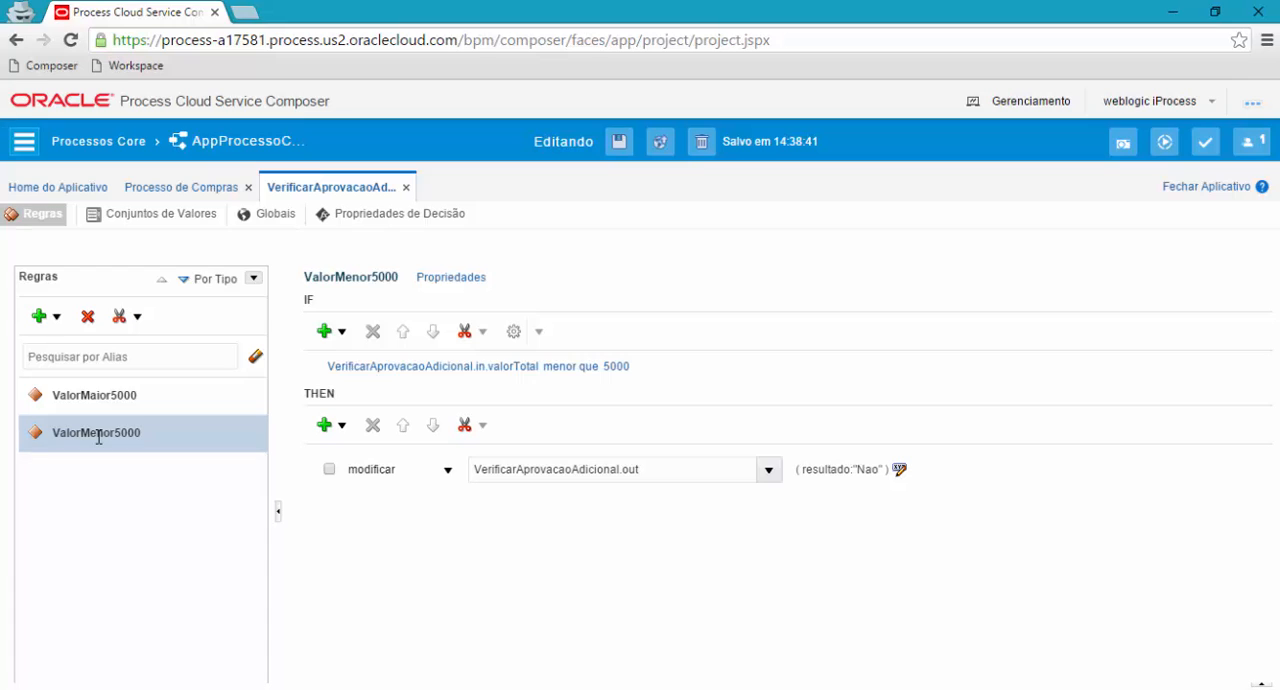
click(95, 395)
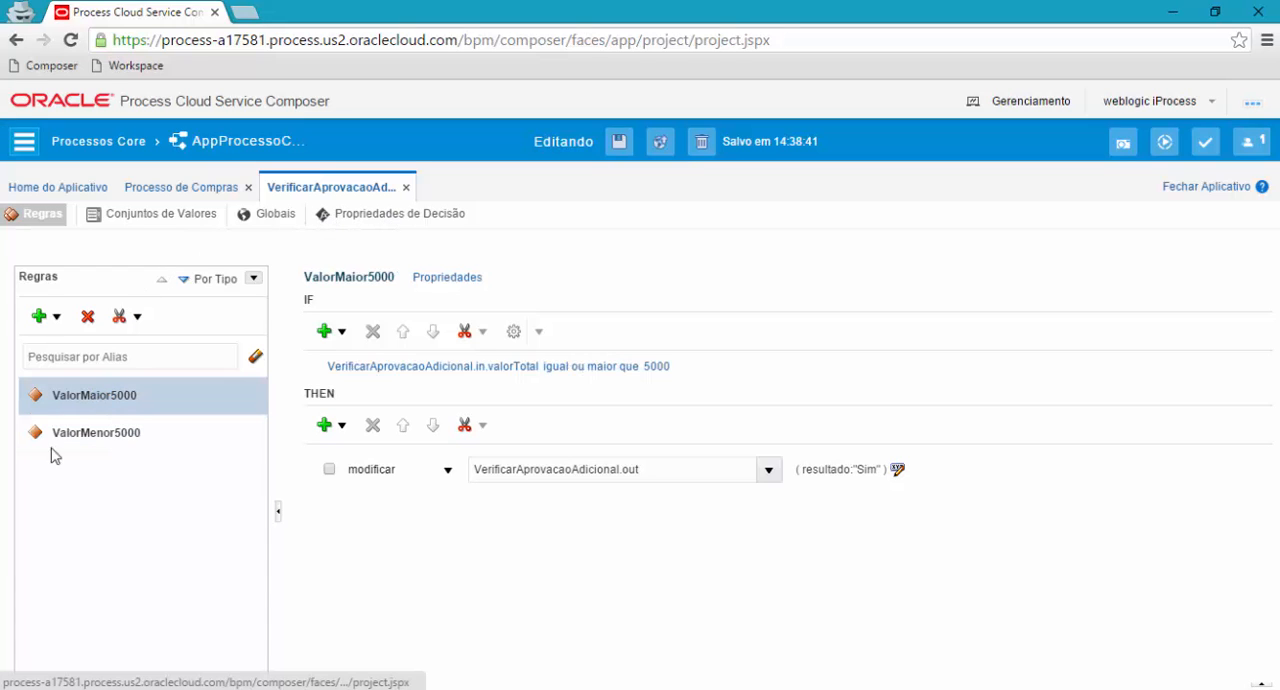
click(381, 216)
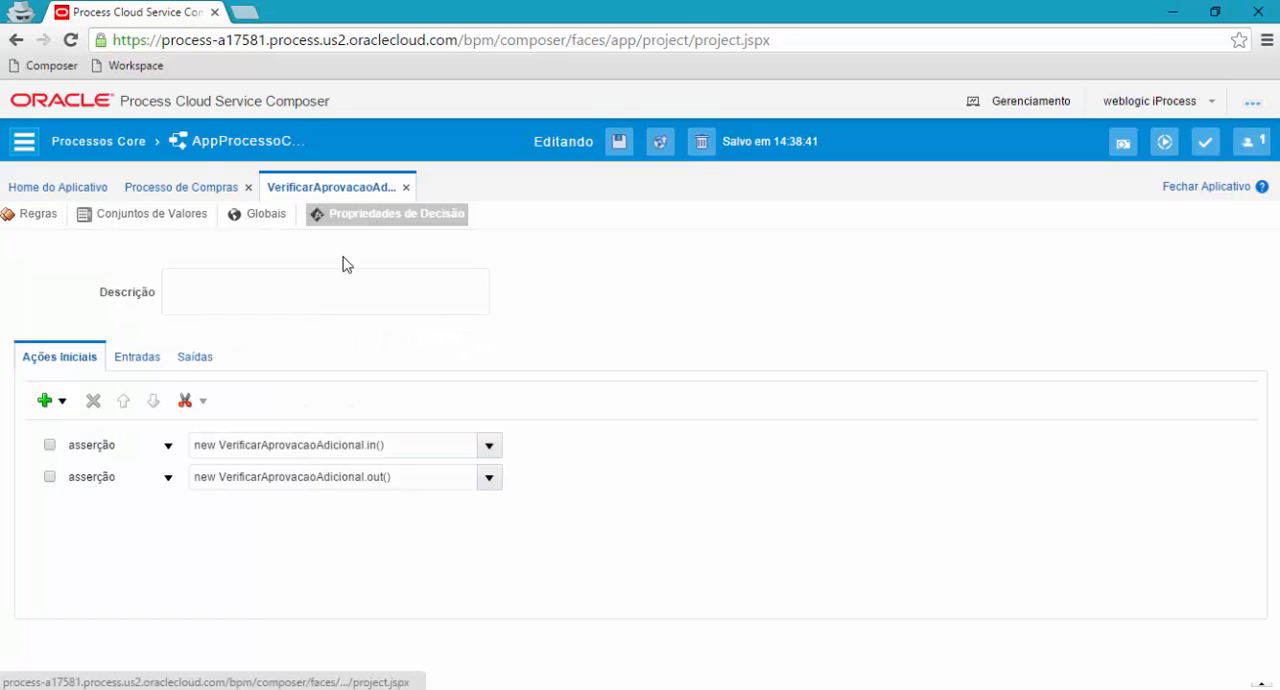
click(35, 219)
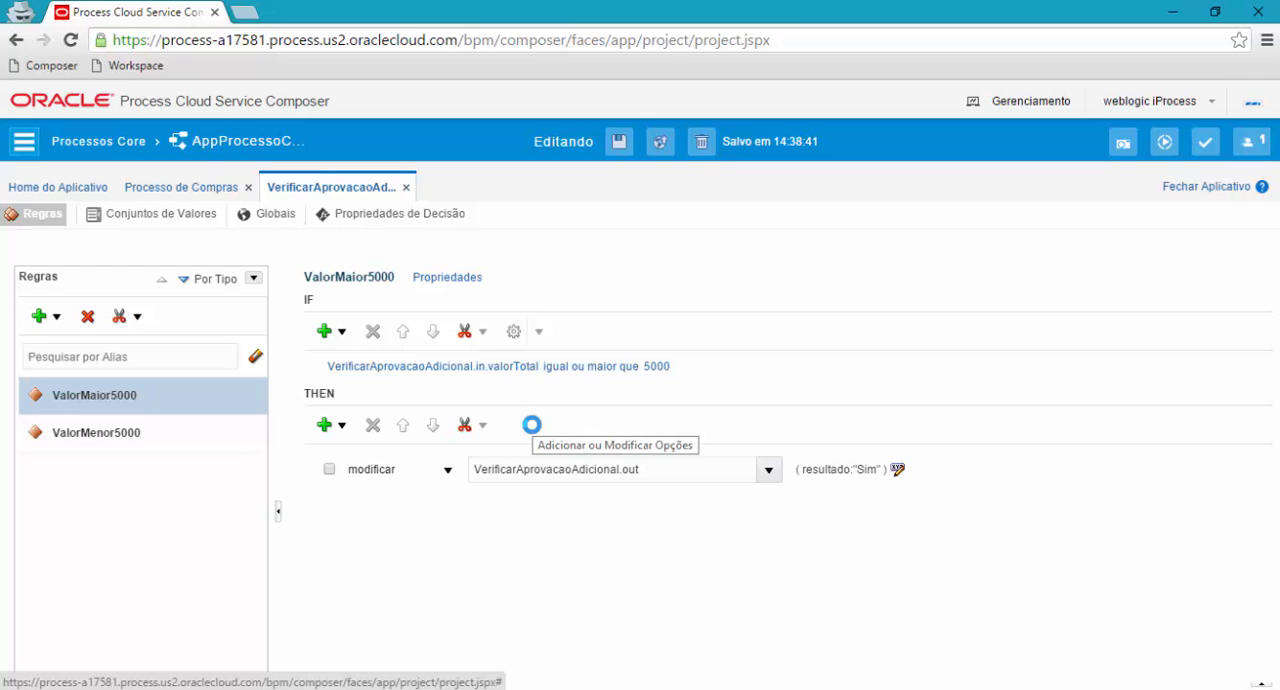
Locate the Buscar próximo aprovador task in the Comprador lane and review its service call implementation.
scroll(540, 415, down, 5)
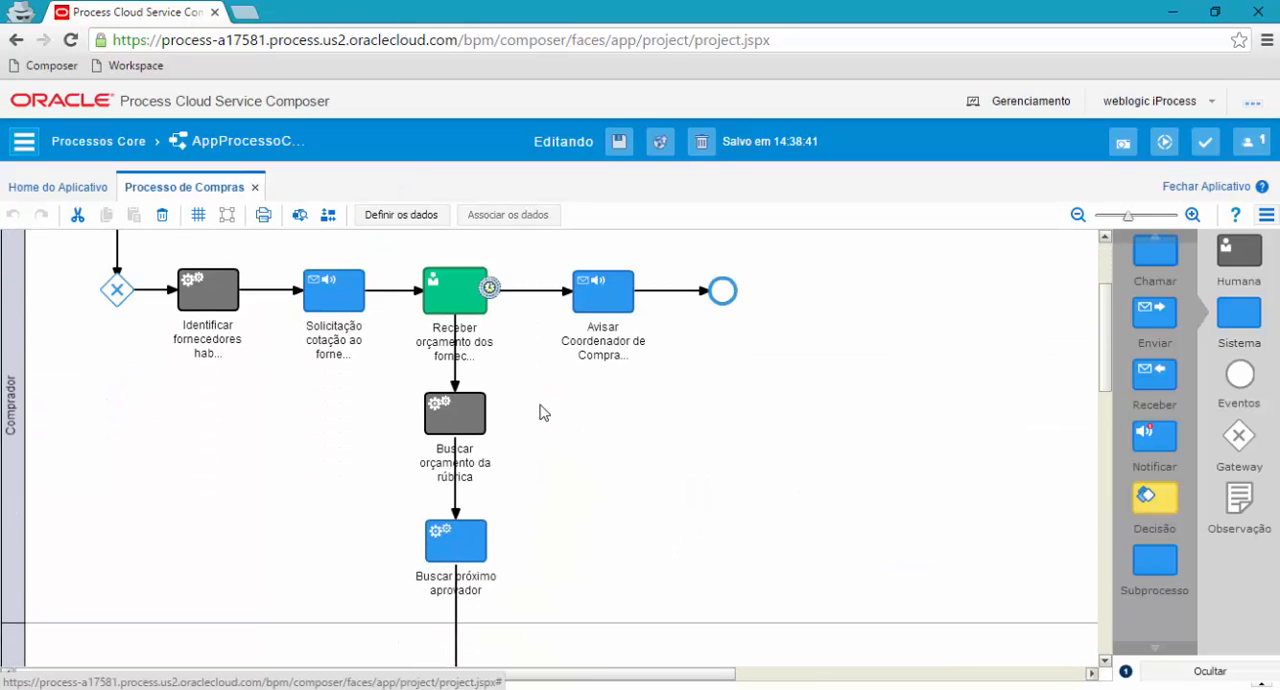
scroll(540, 413, down, 7)
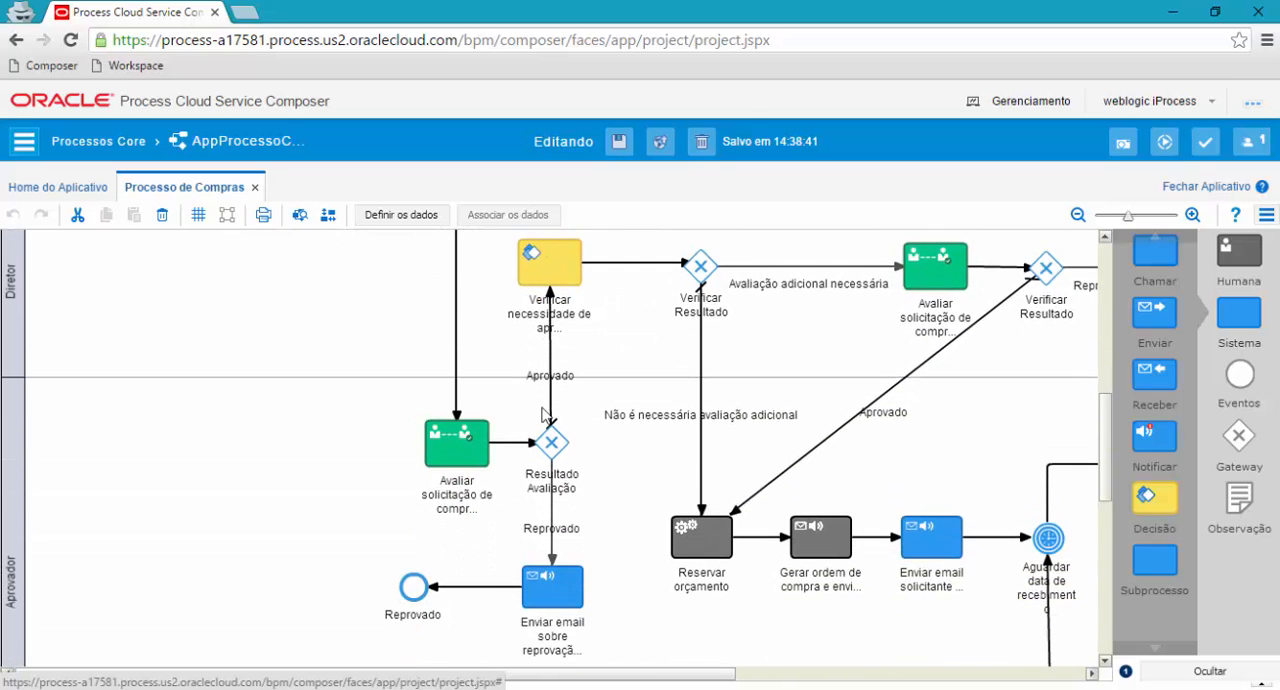
scroll(546, 413, up, 6)
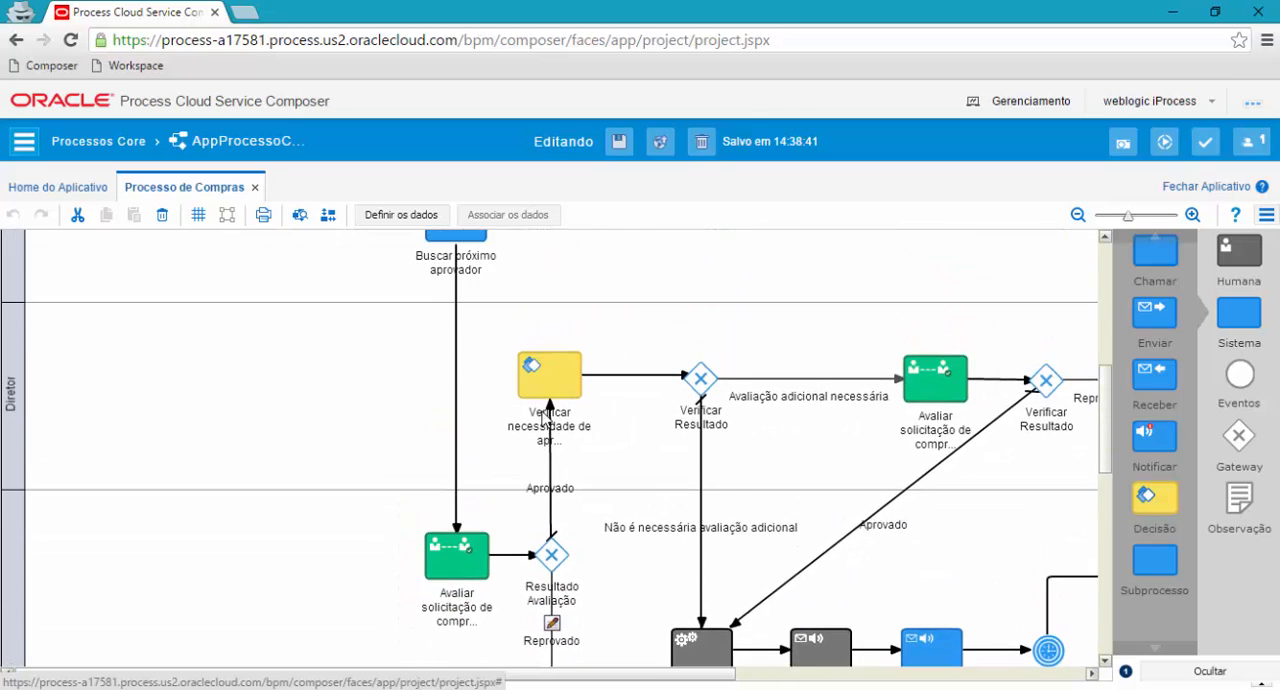
scroll(543, 418, up, 3)
click(447, 447)
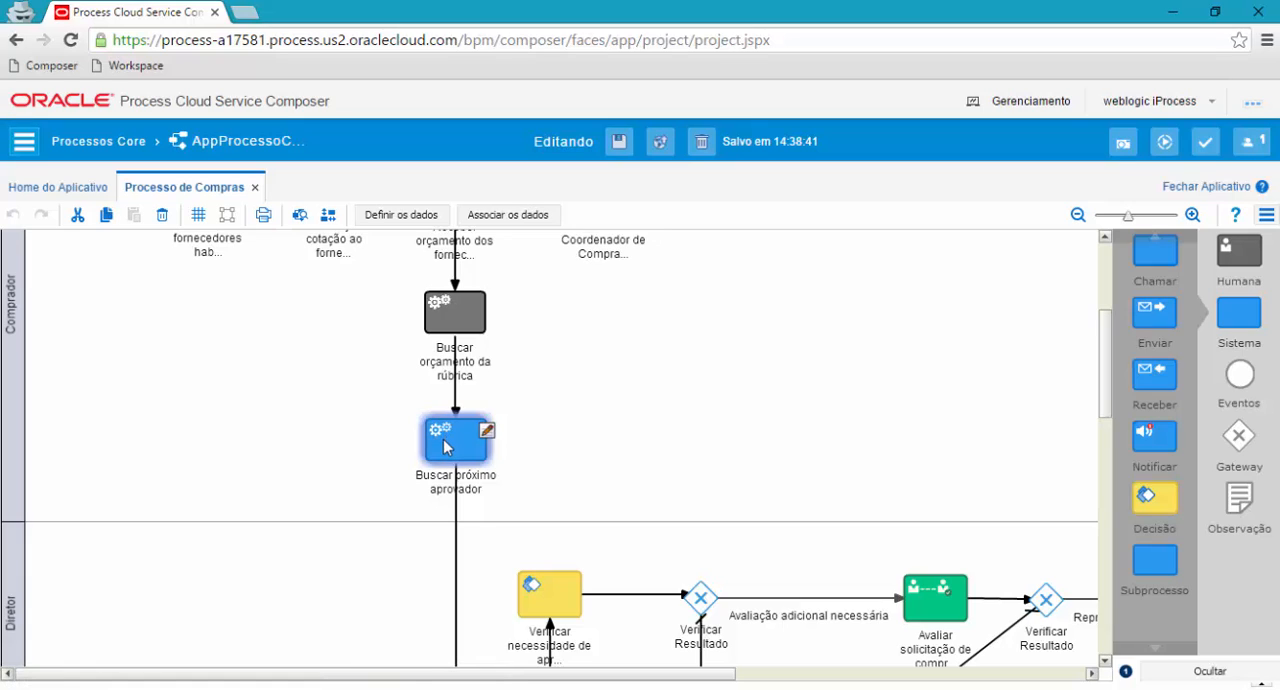
right_click(447, 447)
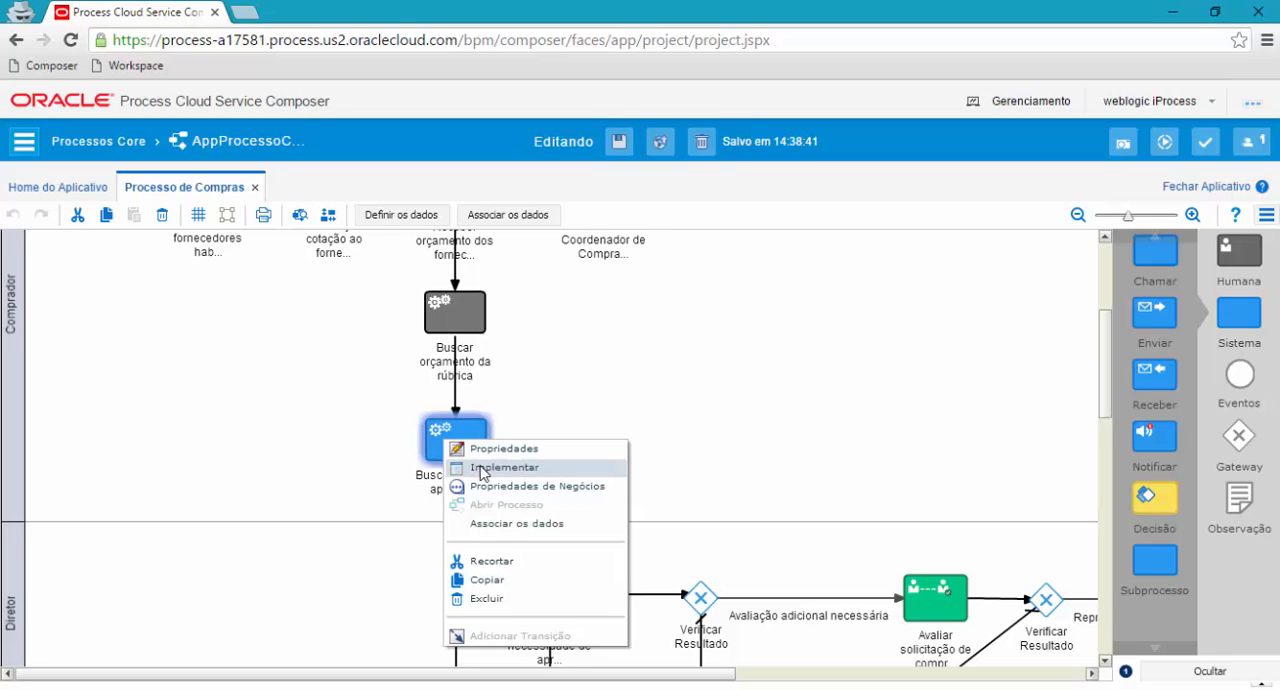
click(482, 468)
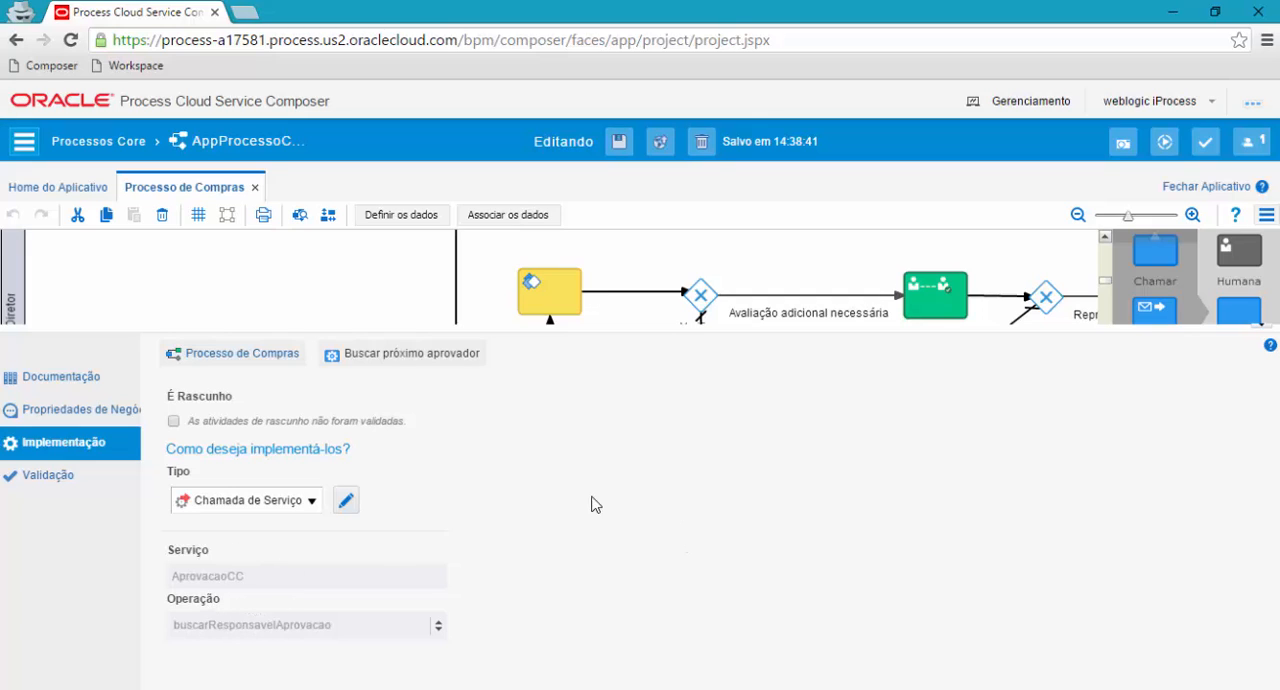
click(1262, 325)
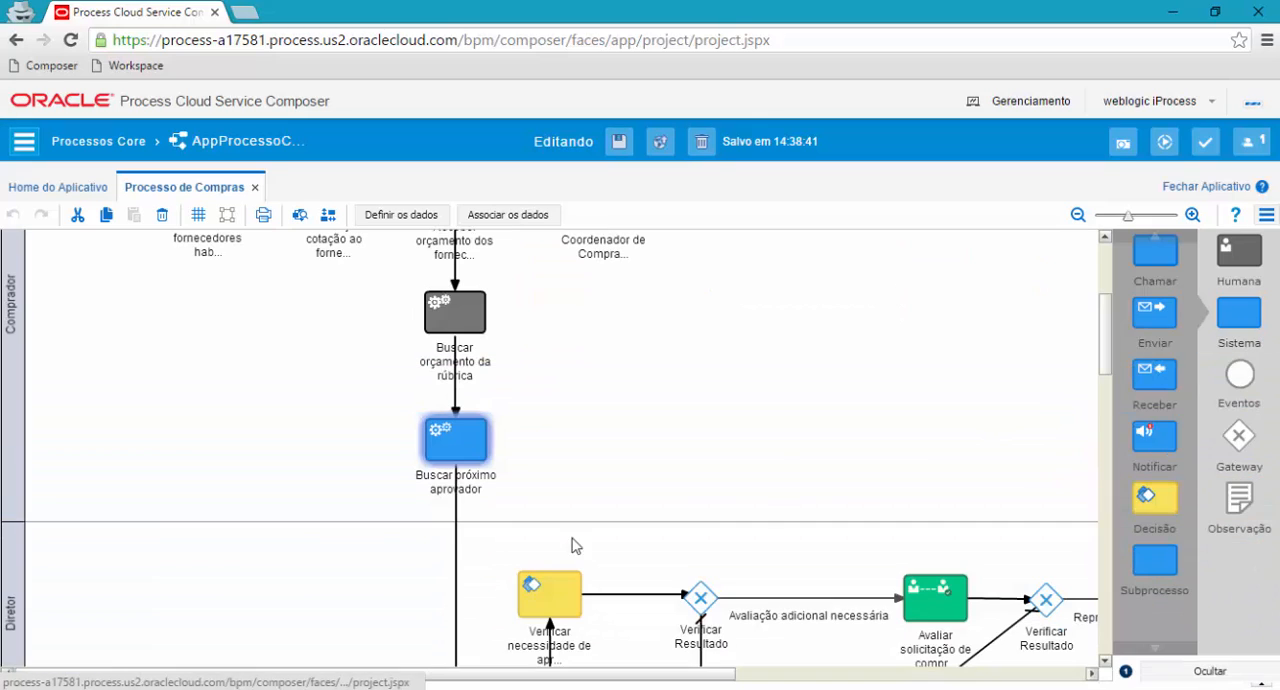
Open the data association of Buscar próximo aprovador, examine the codigoCC input and gerente output mappings, and leave it without applying changes.
right_click(465, 437)
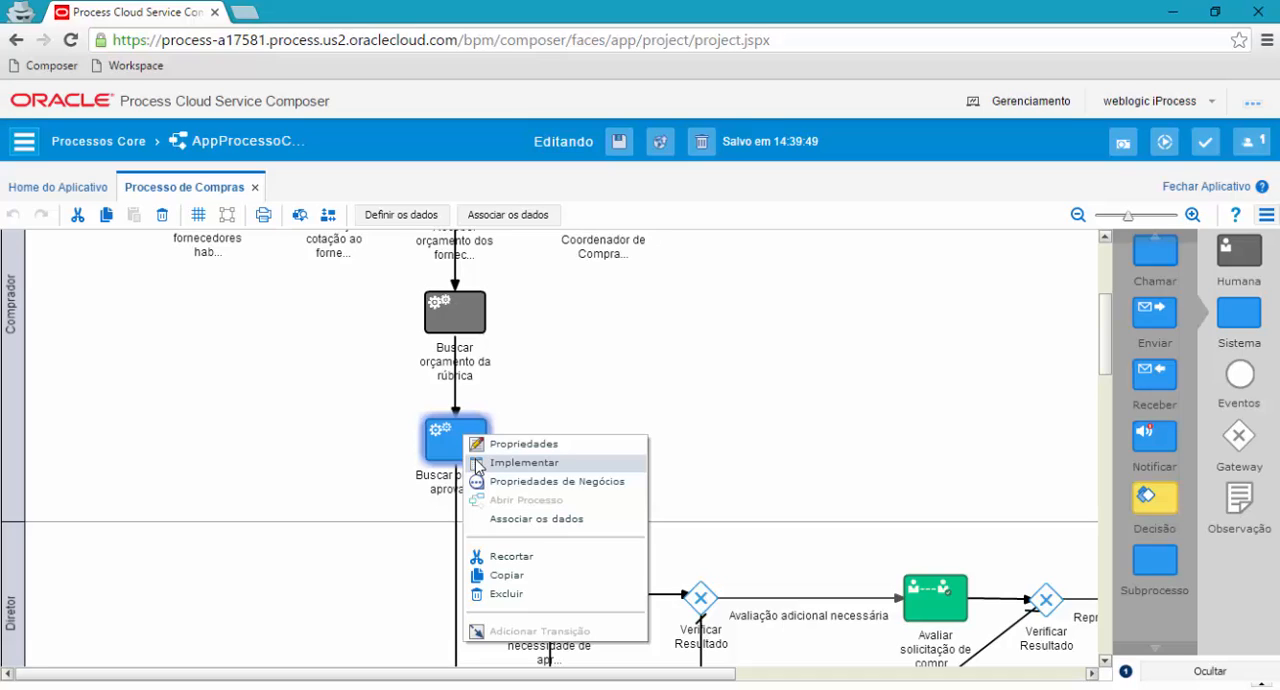
click(579, 520)
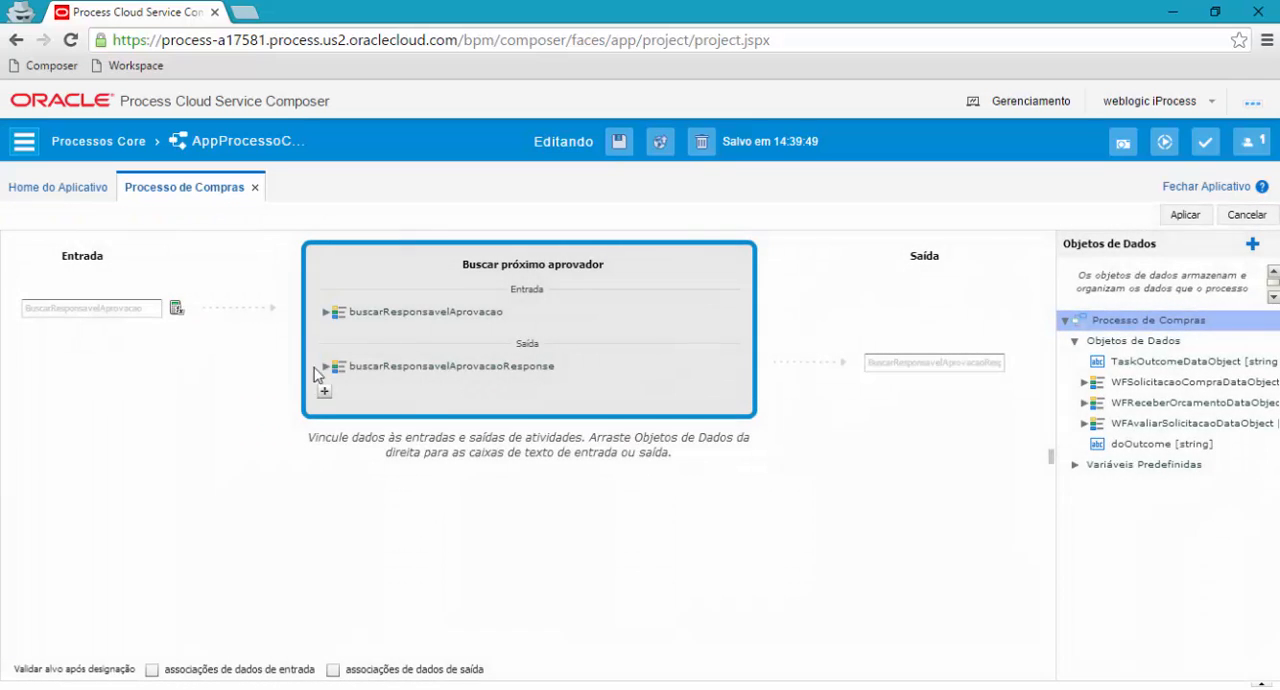
click(325, 312)
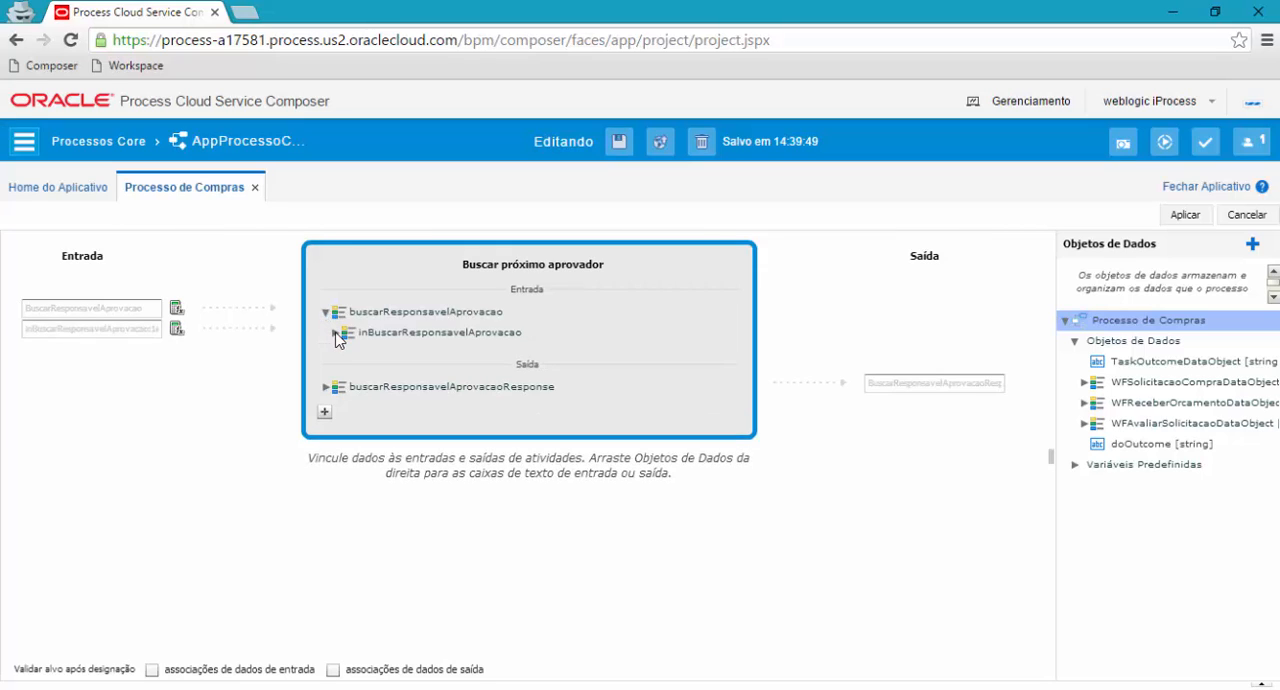
click(335, 332)
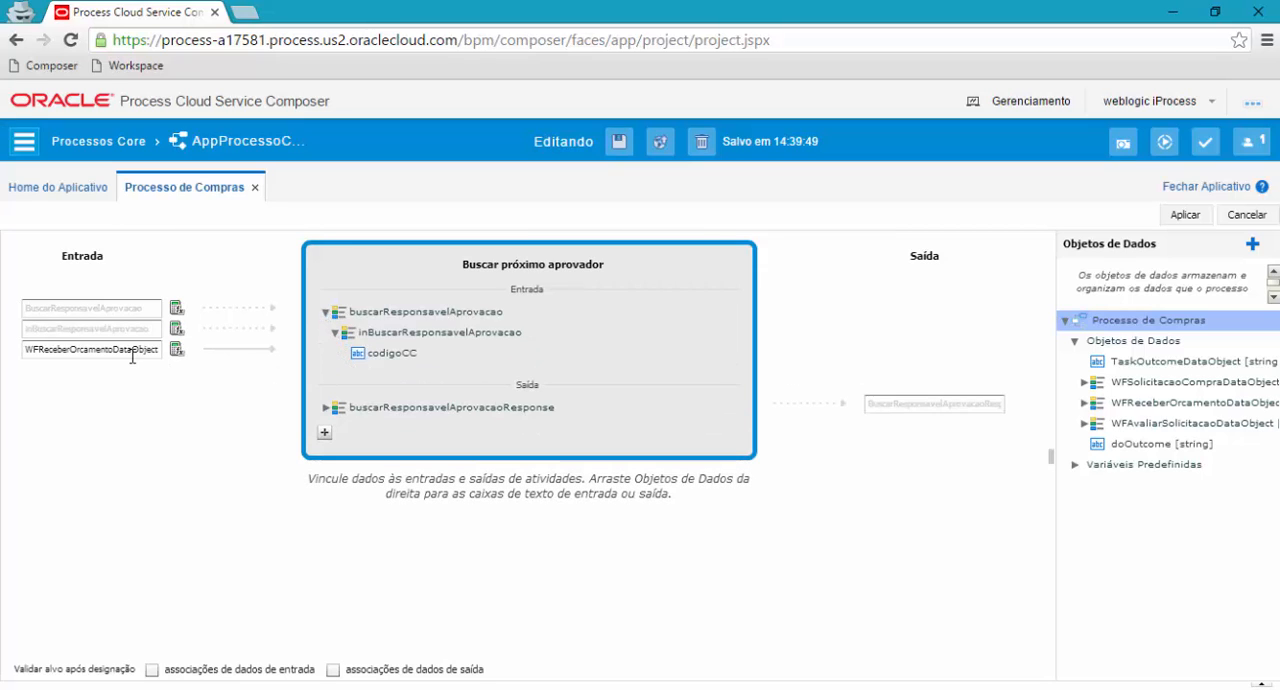
click(120, 351)
click(395, 363)
click(325, 408)
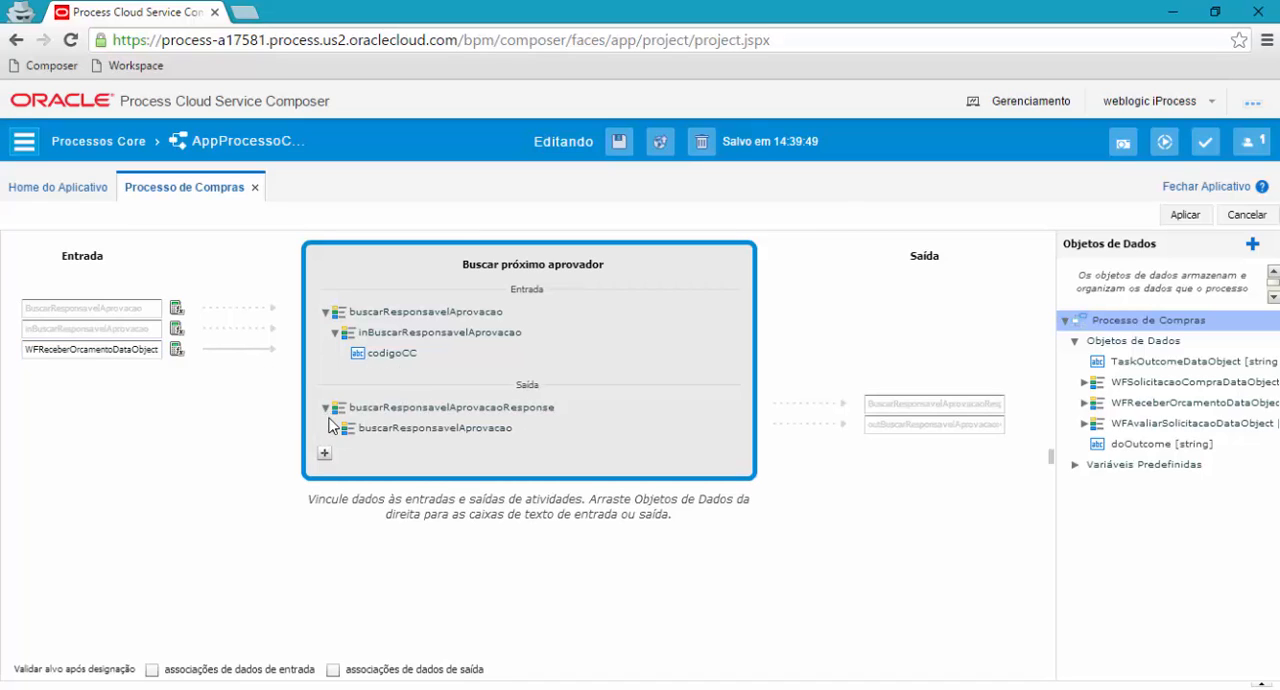
click(335, 429)
click(951, 446)
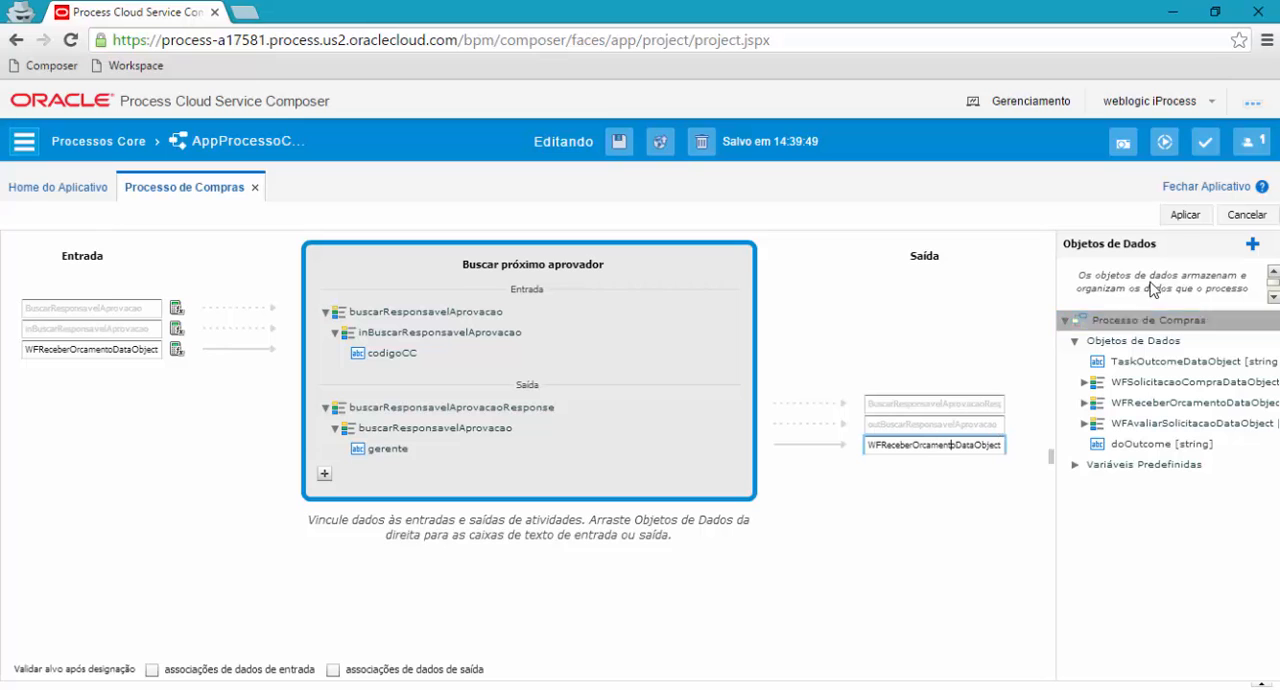
click(1245, 215)
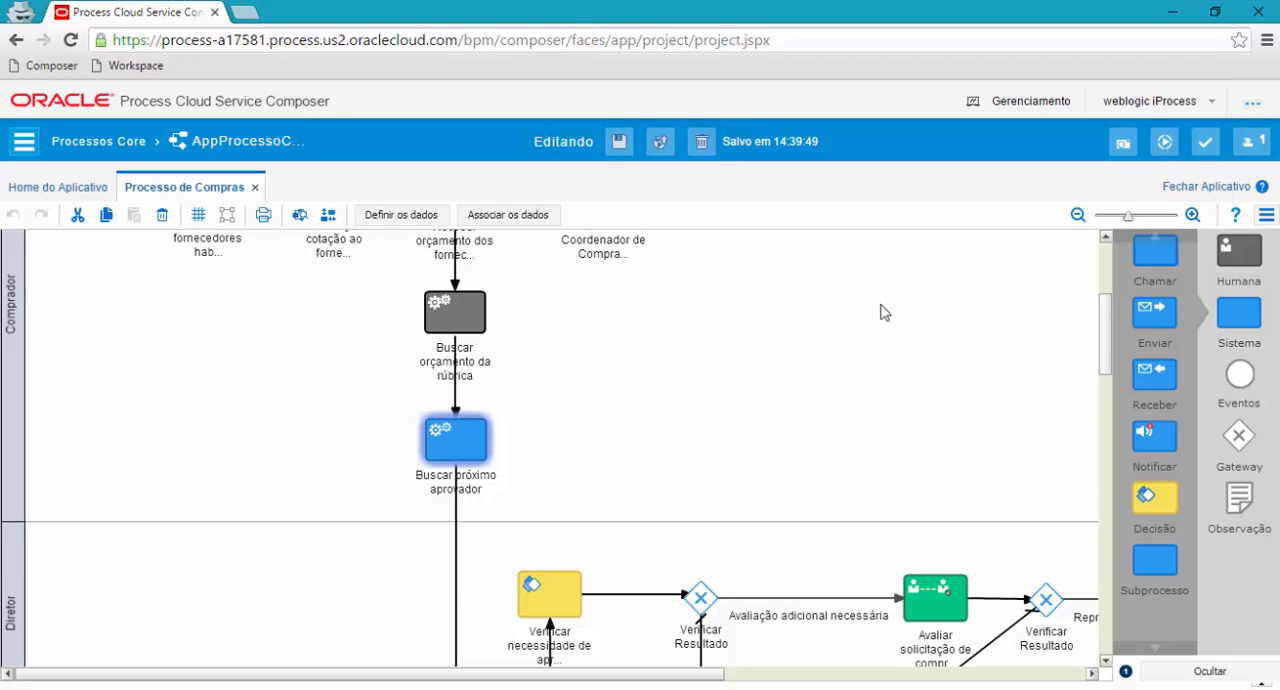
Validate the application, look through the validation messages for Processo de Compras and Processo de Teste, and collapse the results.
scroll(1105, 295, up, 3)
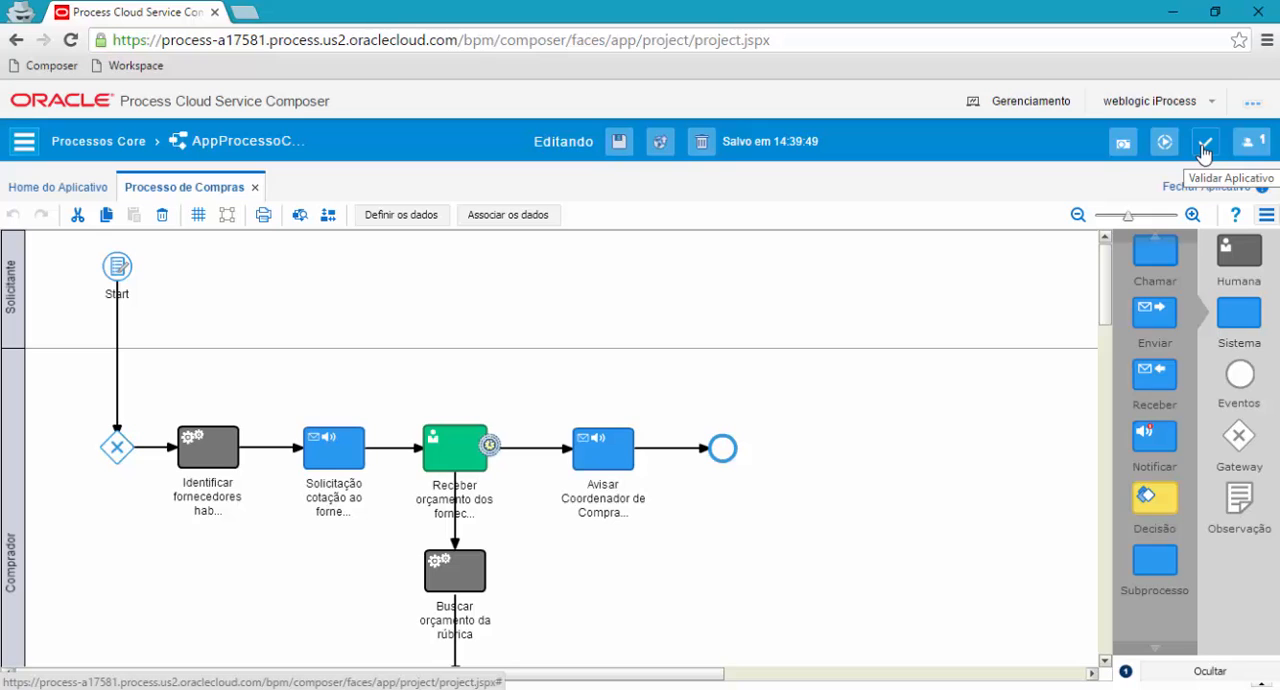
click(1204, 147)
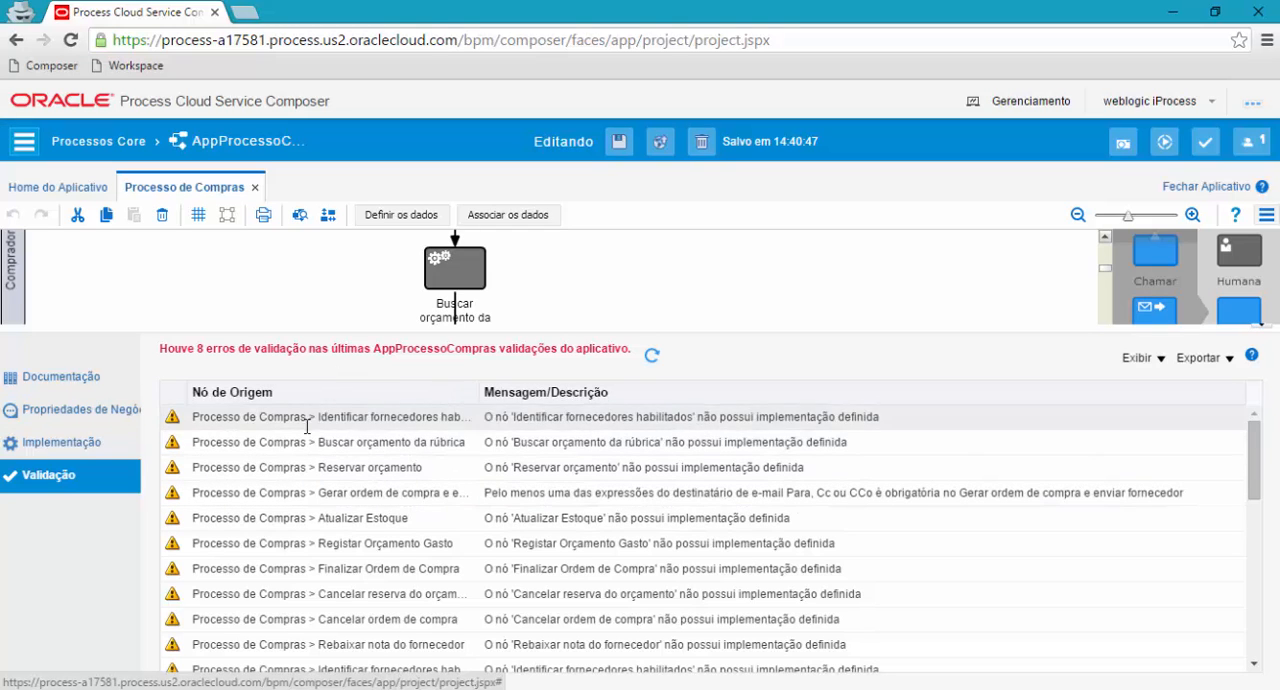
drag(1256, 489, 1222, 422)
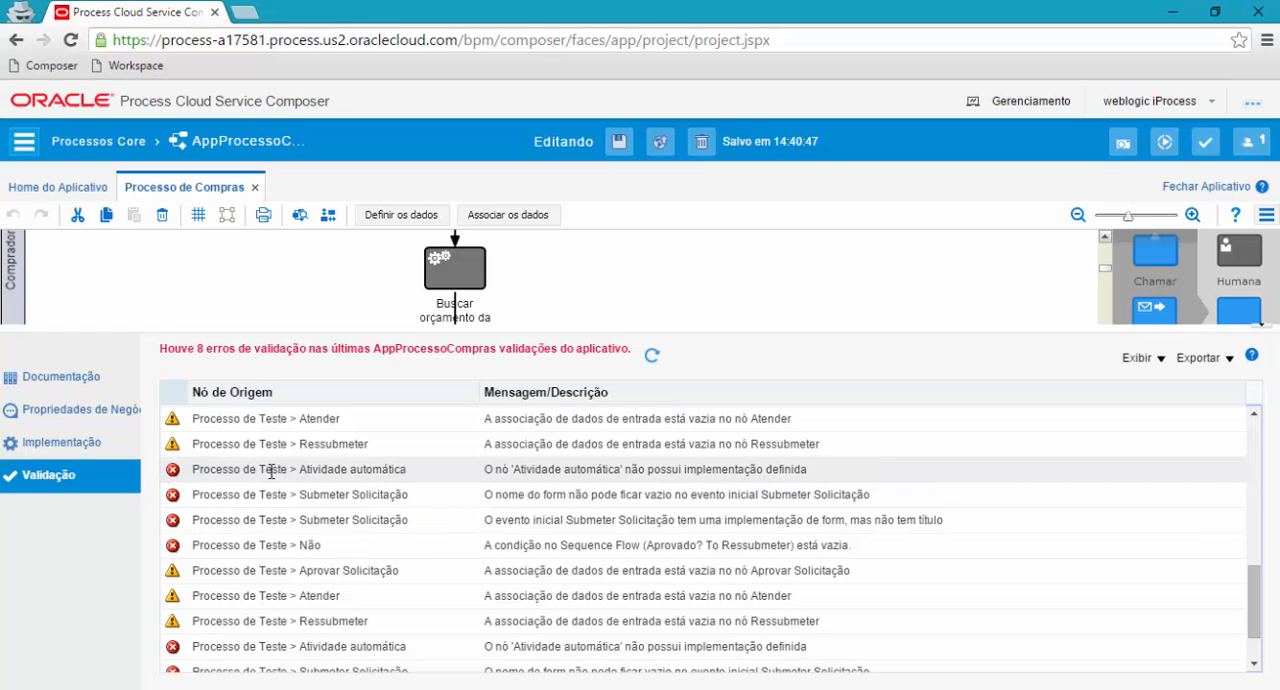
scroll(290, 540, down, 1)
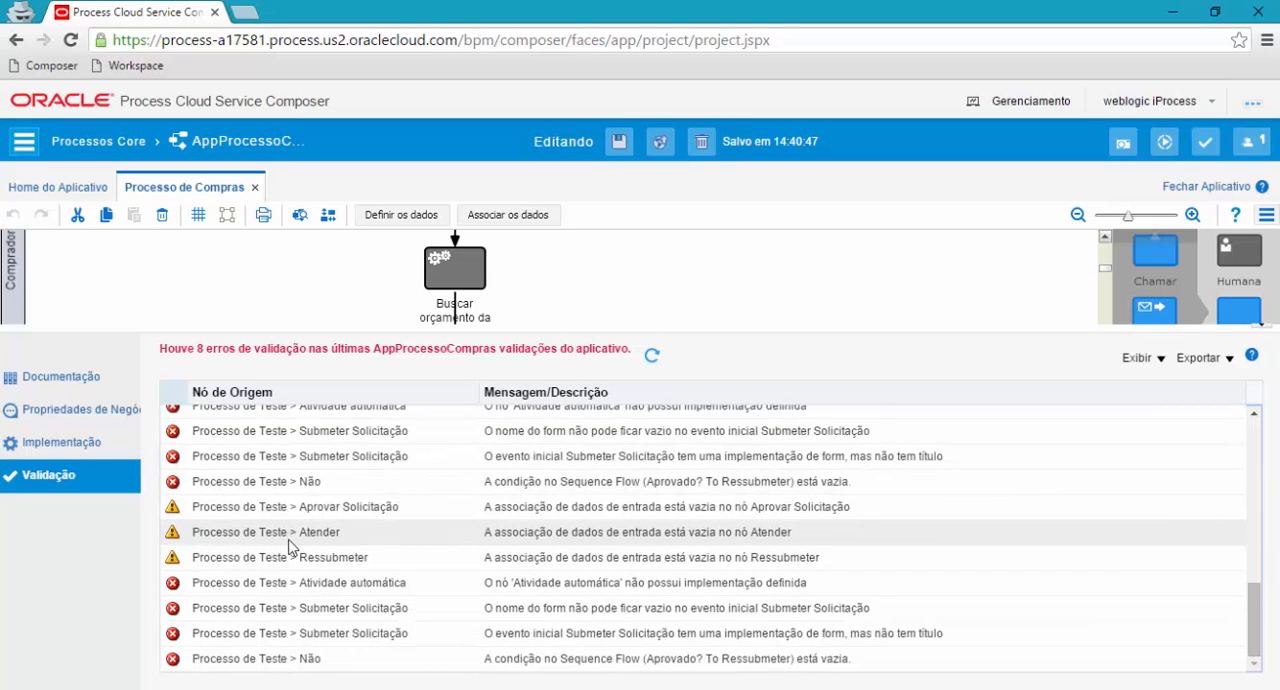
scroll(292, 547, up, 2)
scroll(290, 567, down, 2)
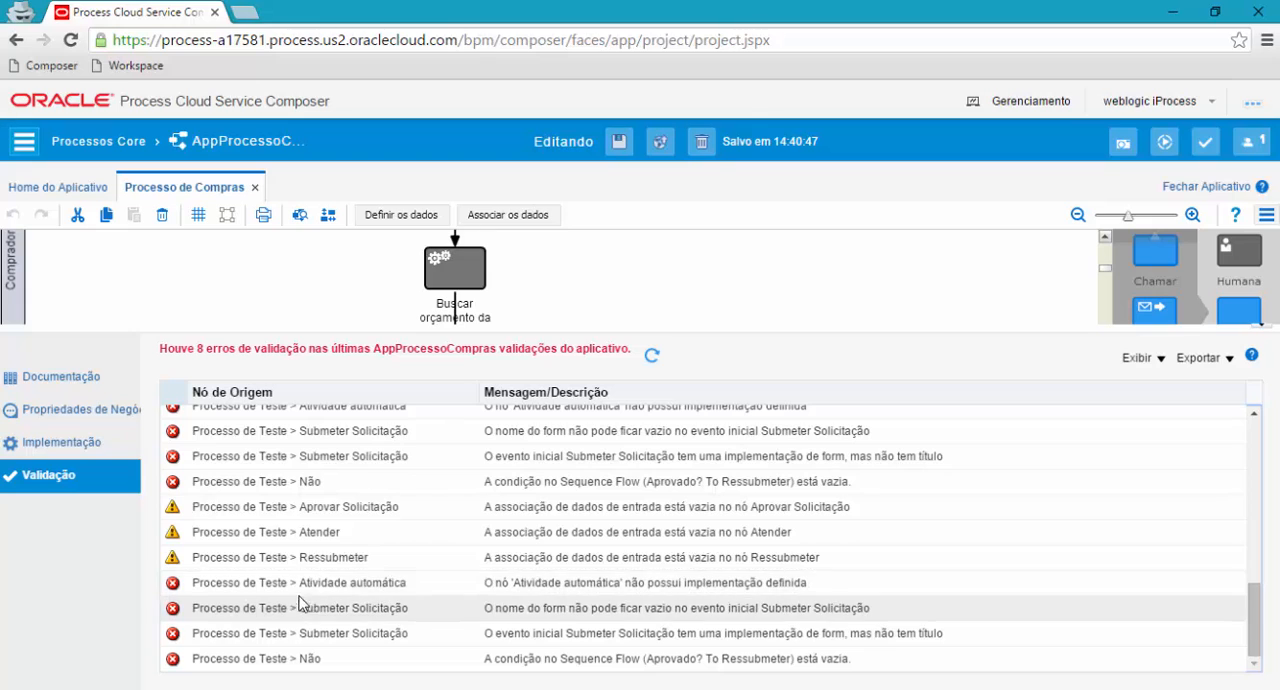
click(1260, 327)
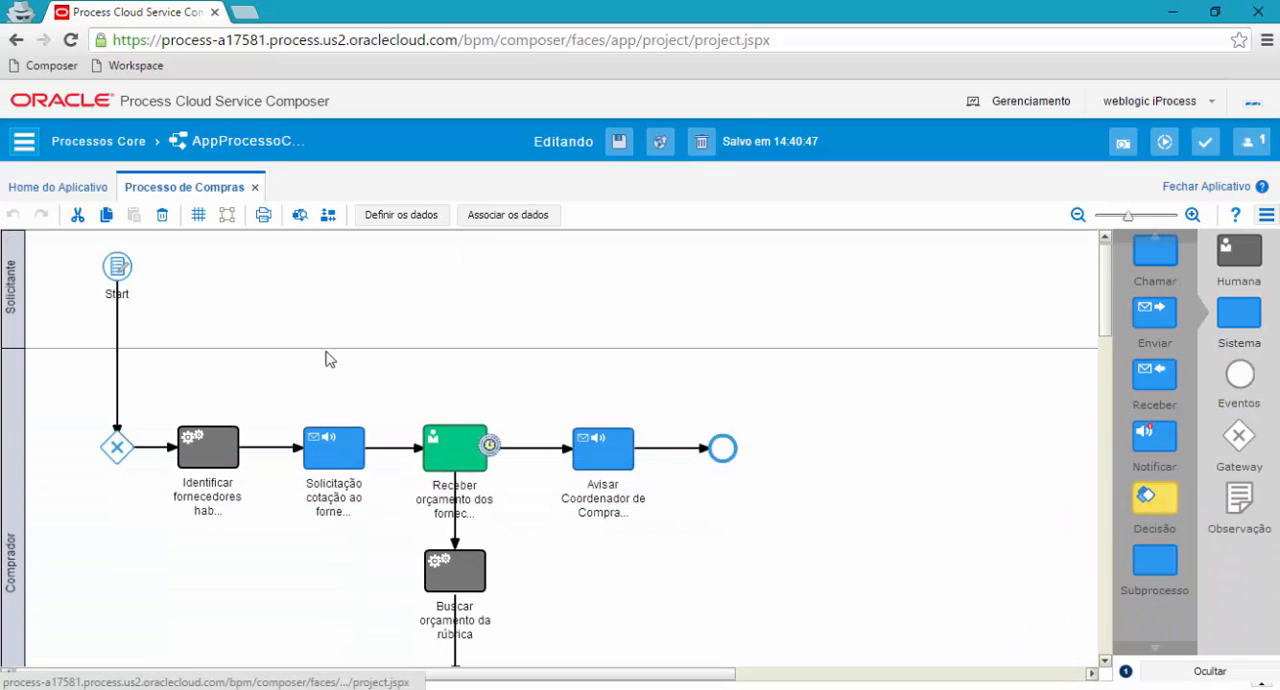
Delete the Processo de Teste process from AppProcessoCompras and validate the application again.
click(75, 190)
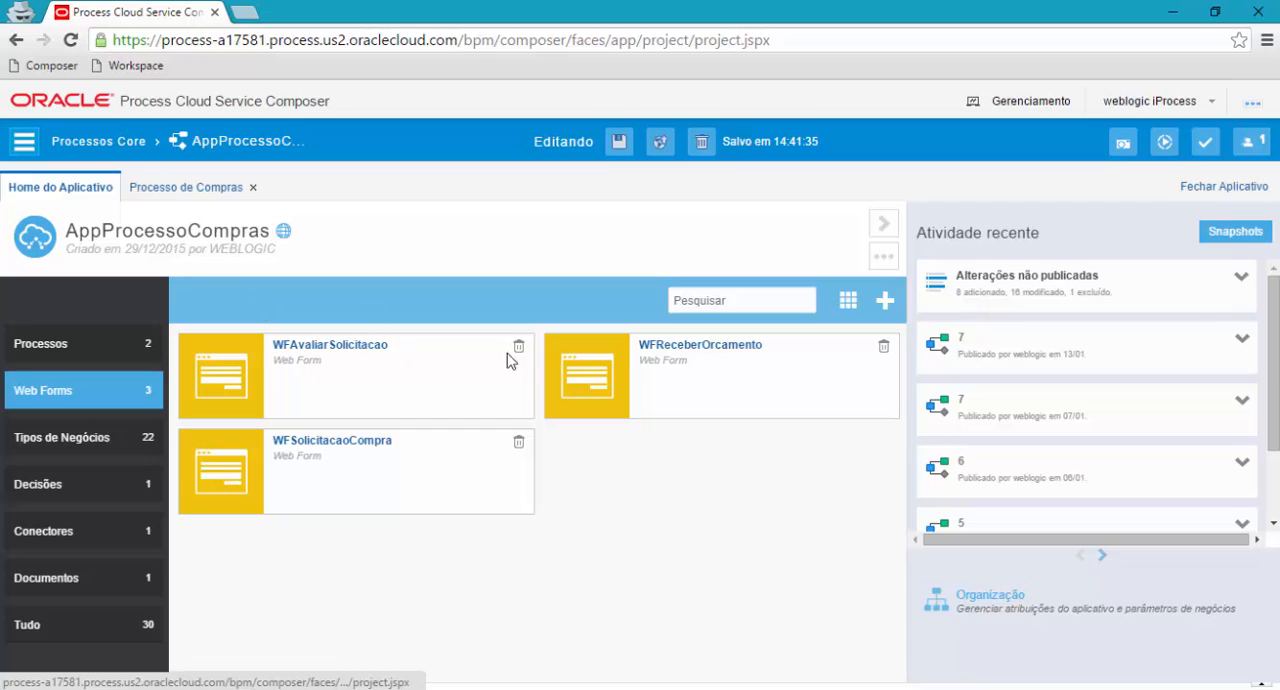
click(45, 340)
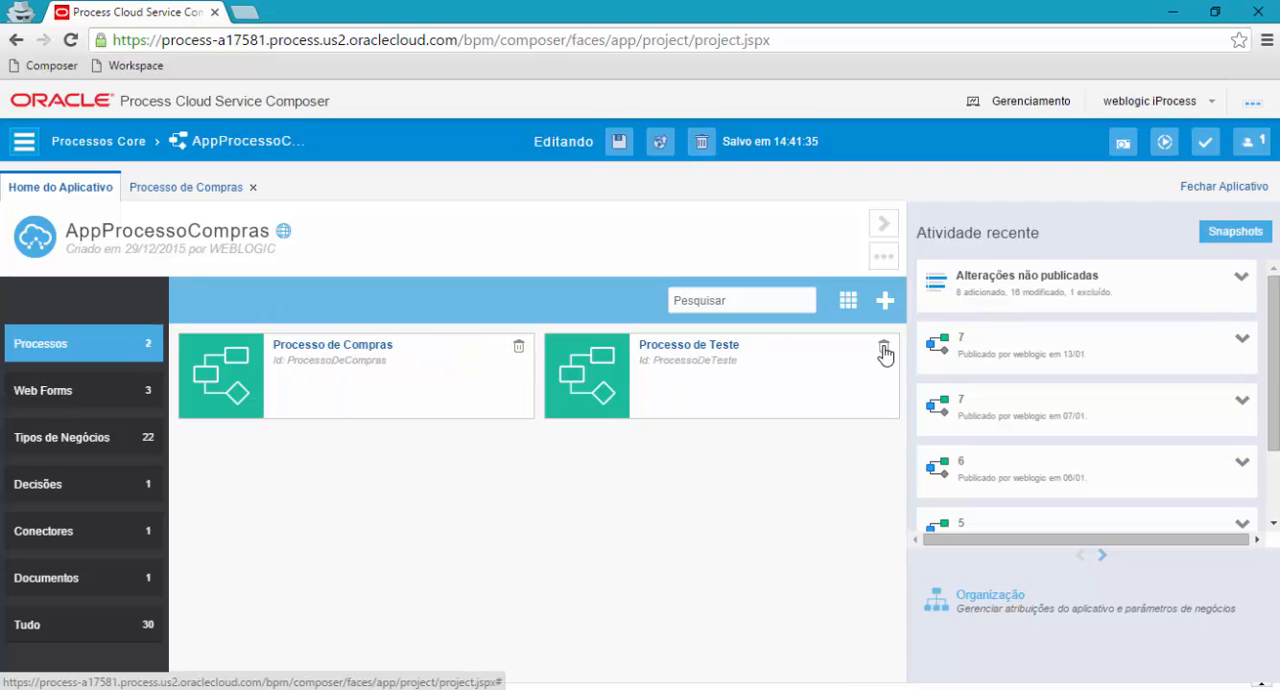
click(883, 347)
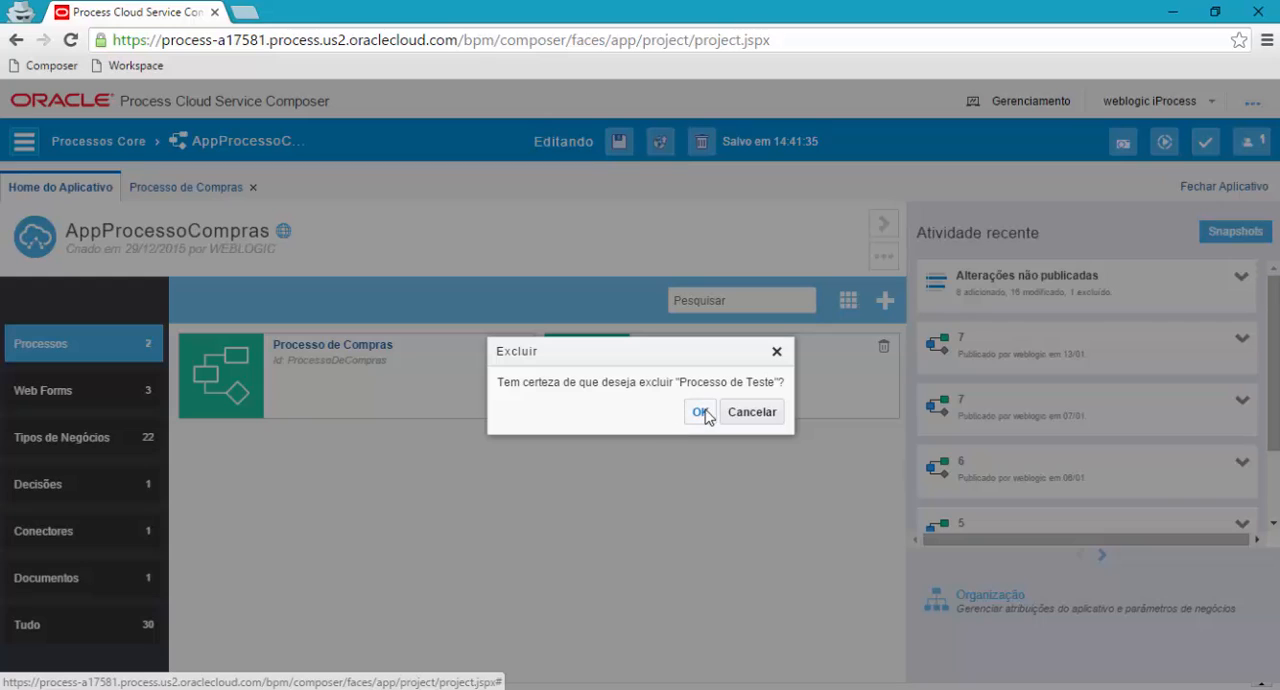
click(701, 412)
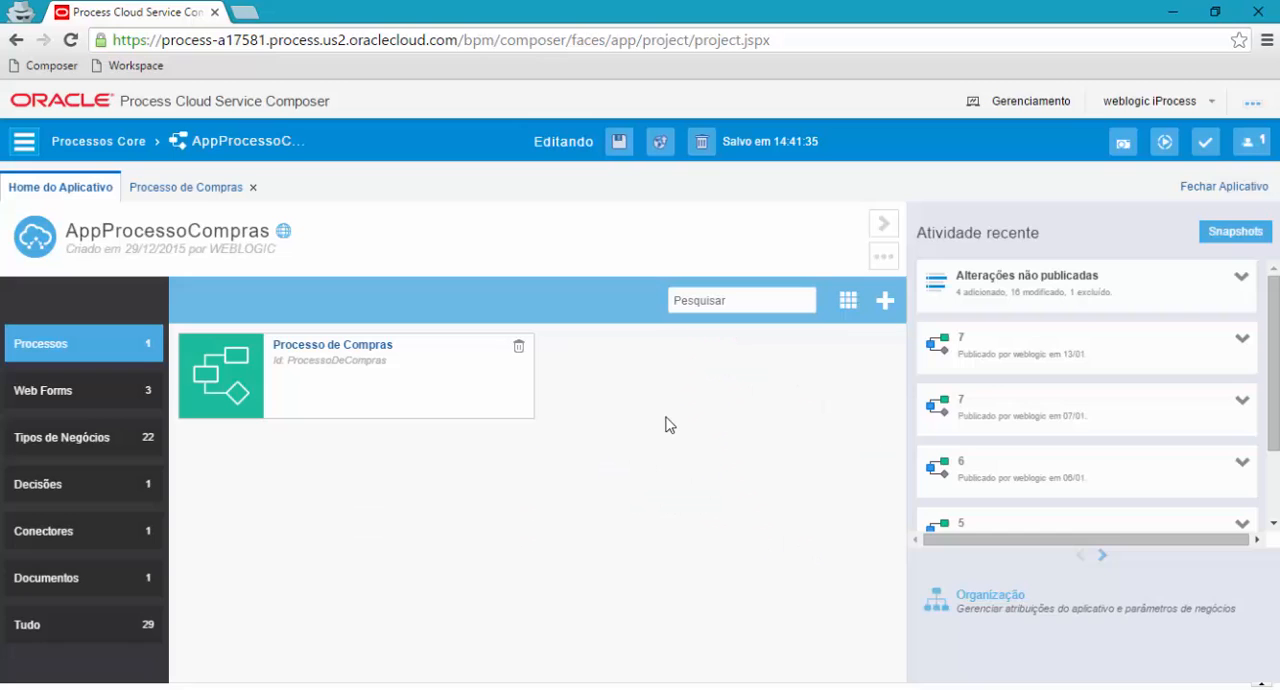
click(1201, 144)
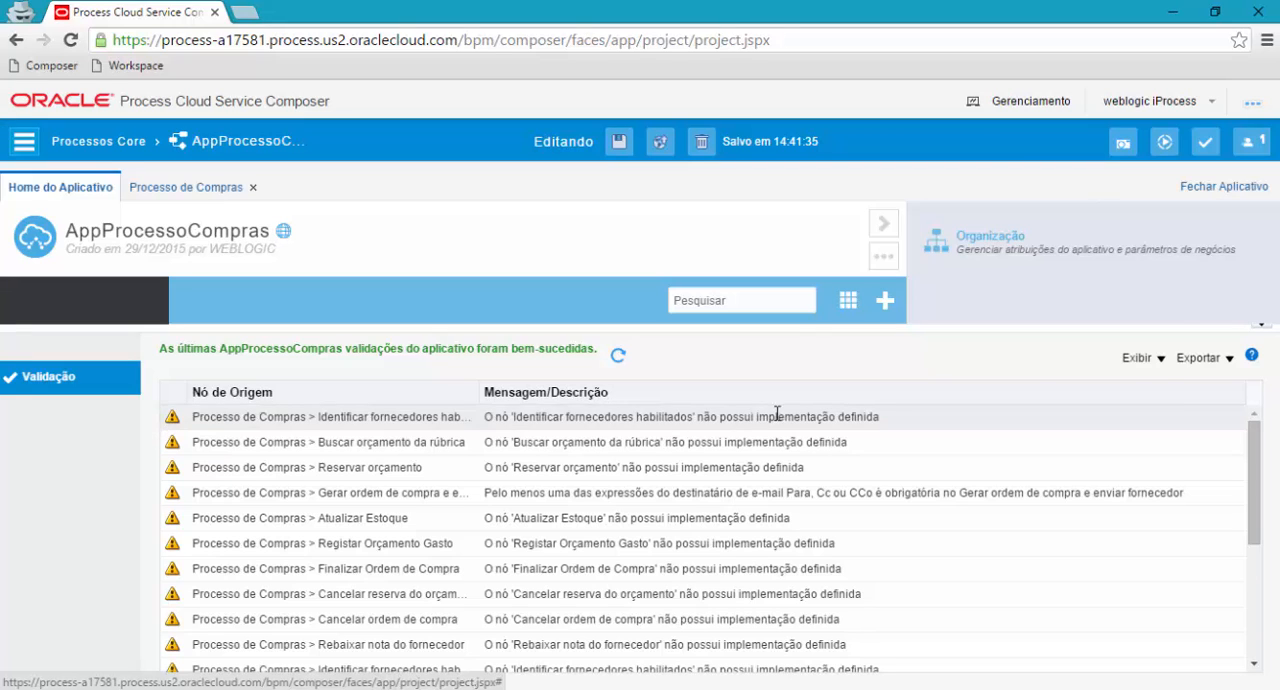
click(1258, 326)
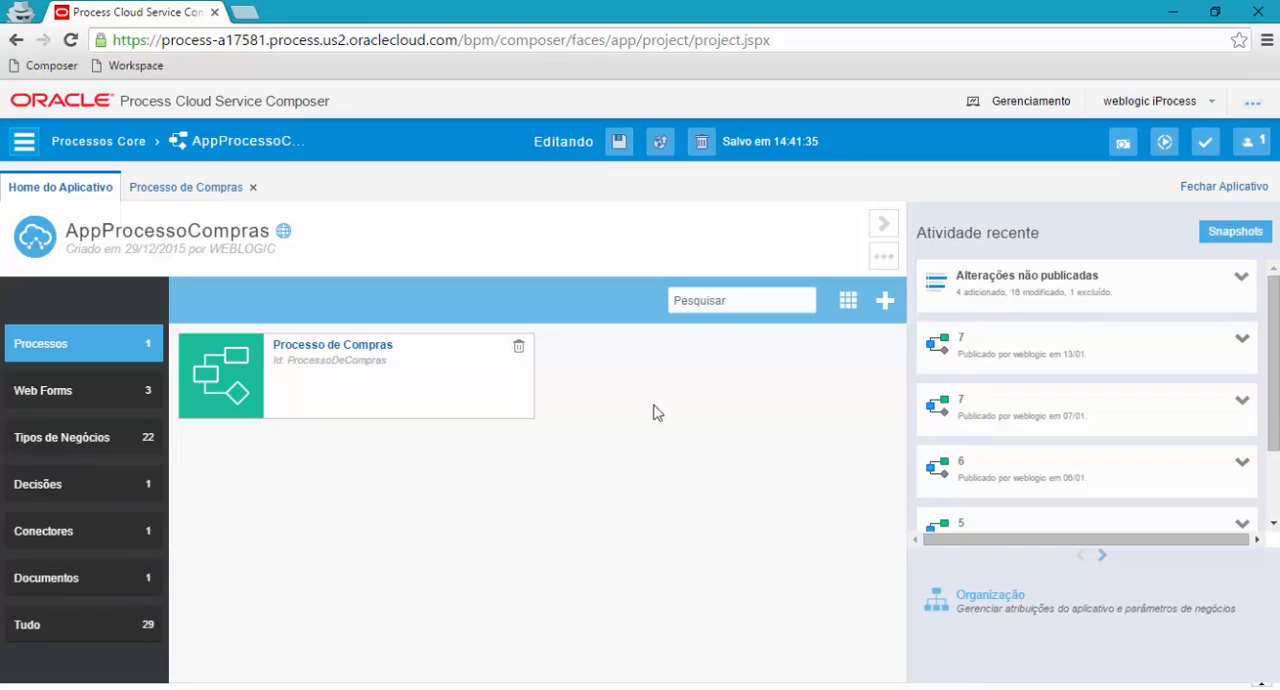
Open the application's publishing dialog, review the unpublished changes and the comment field, and cancel publishing.
click(660, 146)
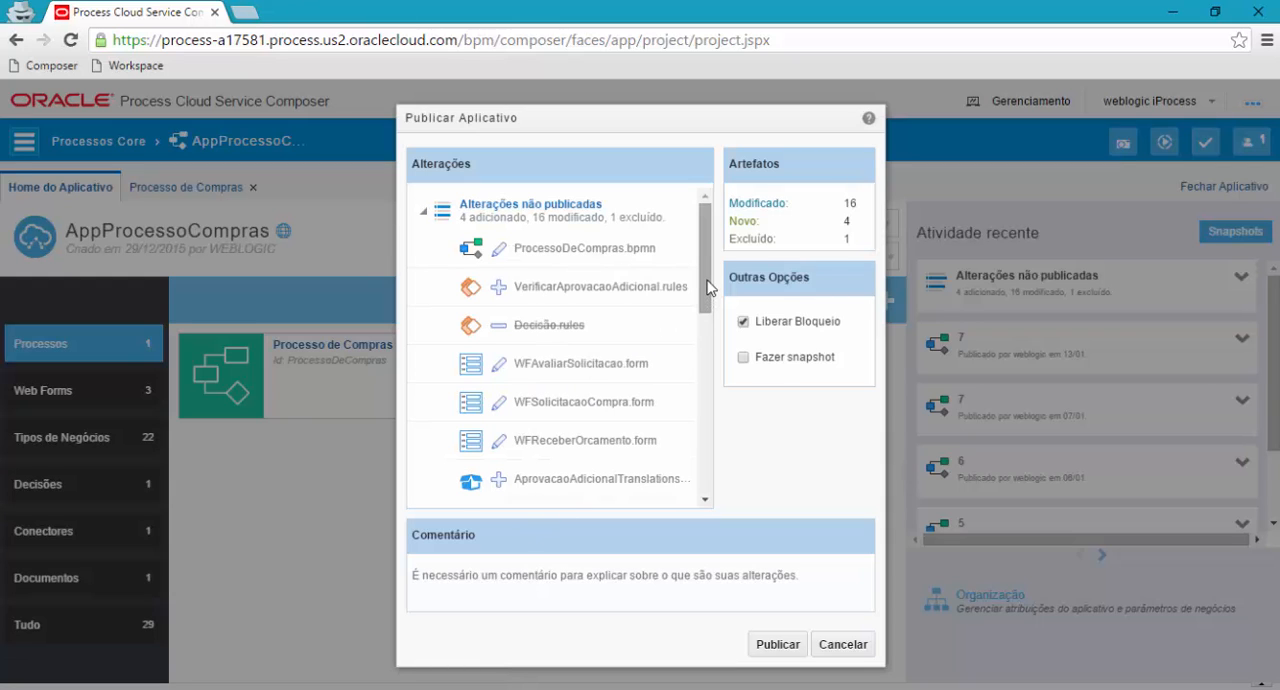
drag(707, 287, 713, 485)
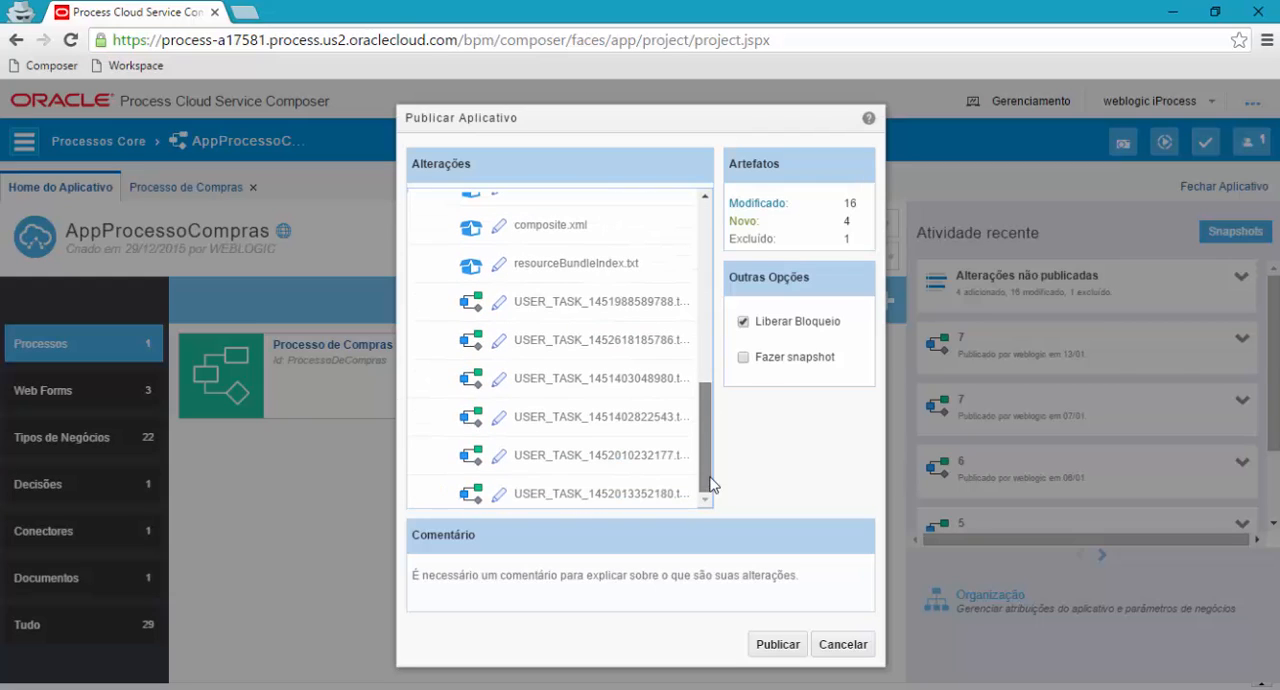
click(497, 577)
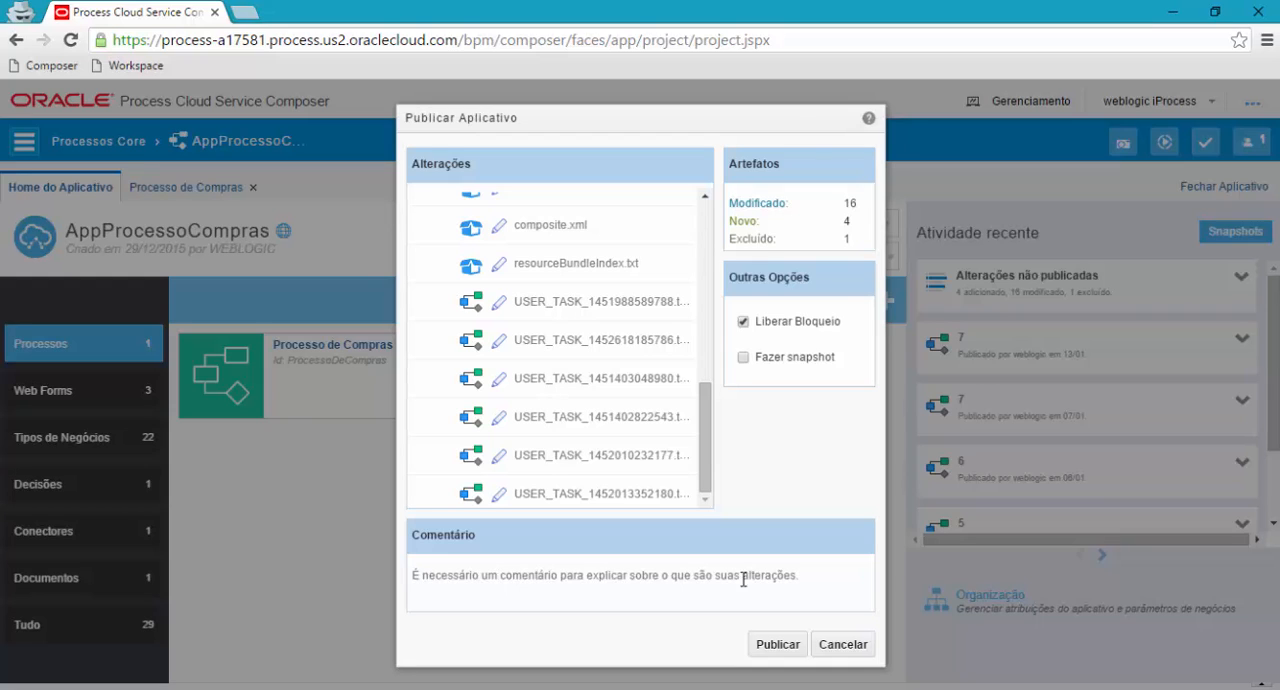
click(848, 652)
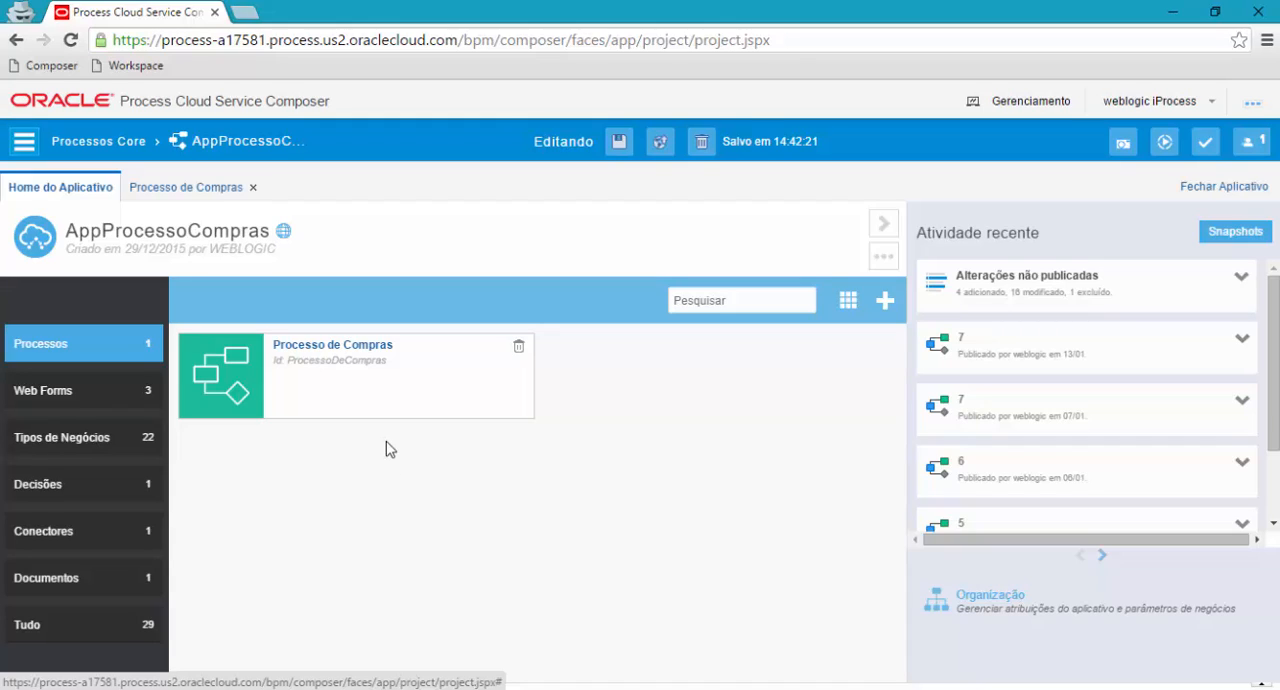
Sign out and close the AppProcessoCompras application without releasing its lock.
click(1183, 104)
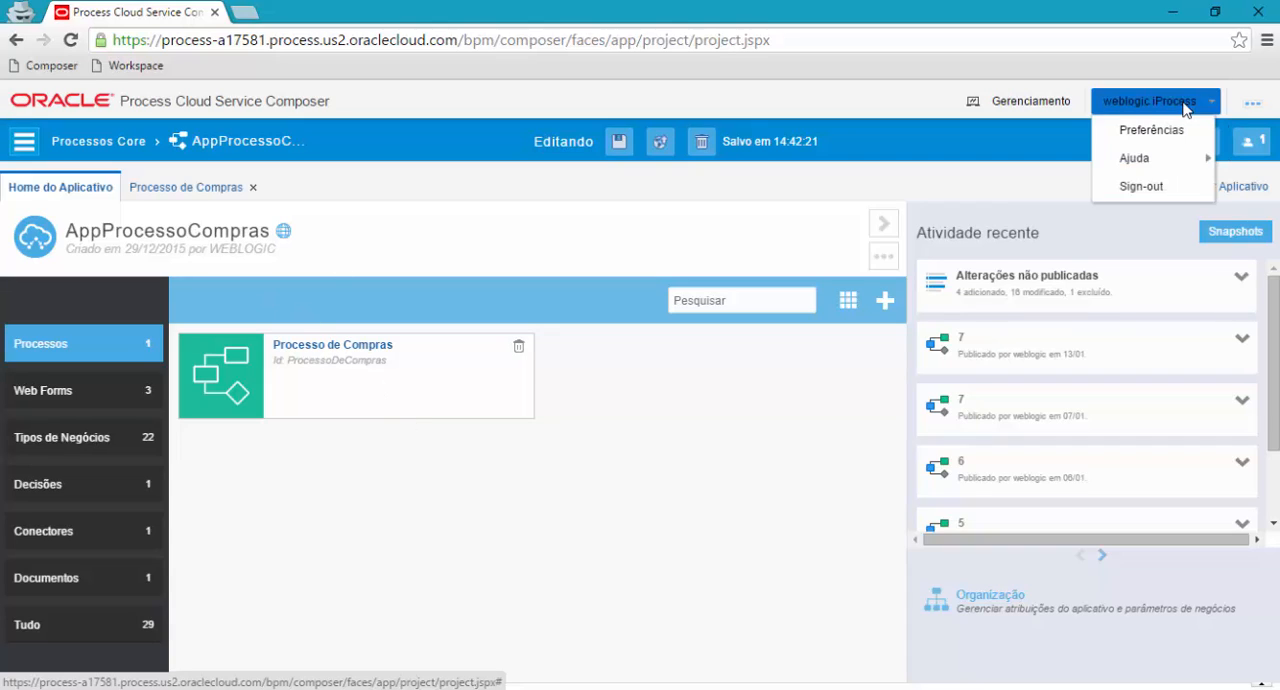
click(1144, 187)
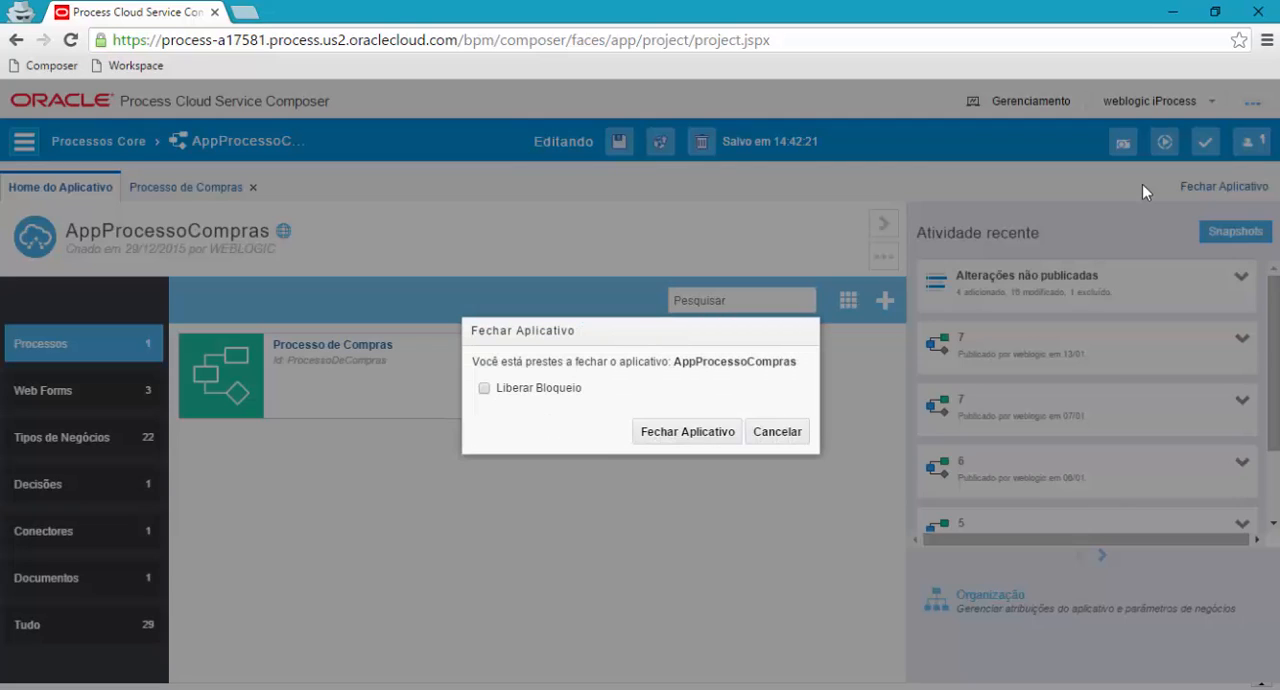
click(703, 433)
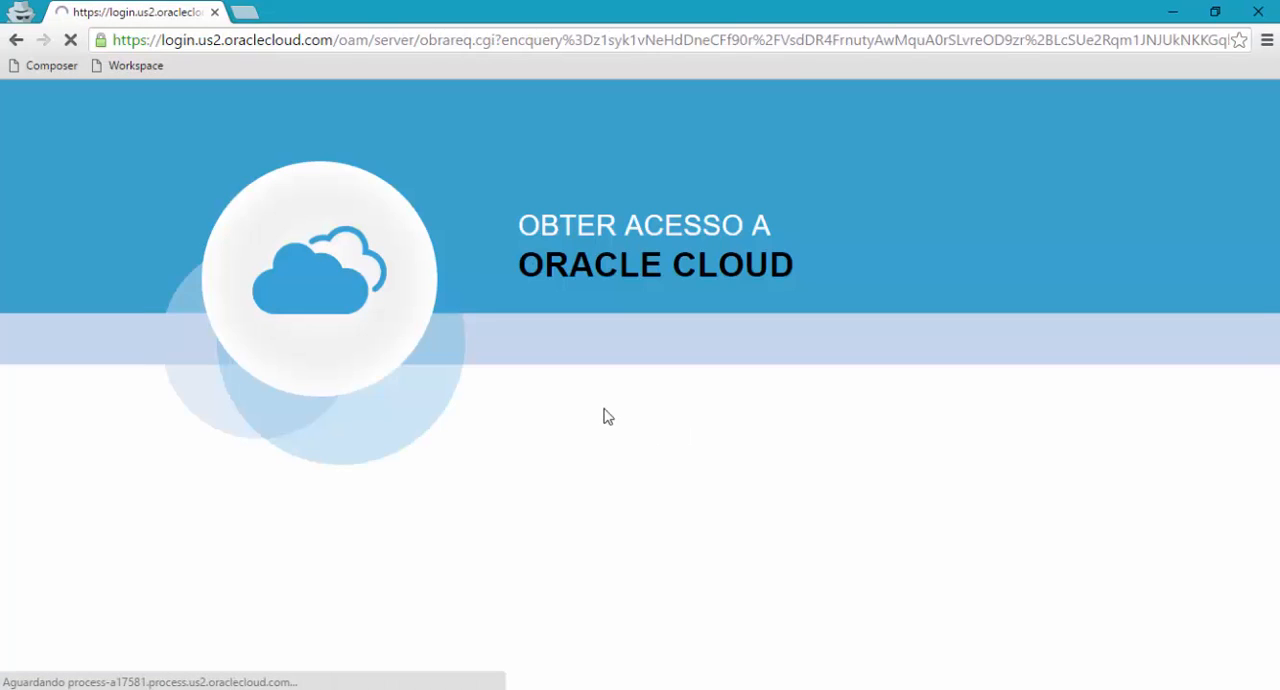
Open the Workspace sign-in page and sign in with the account's user name and password.
click(131, 66)
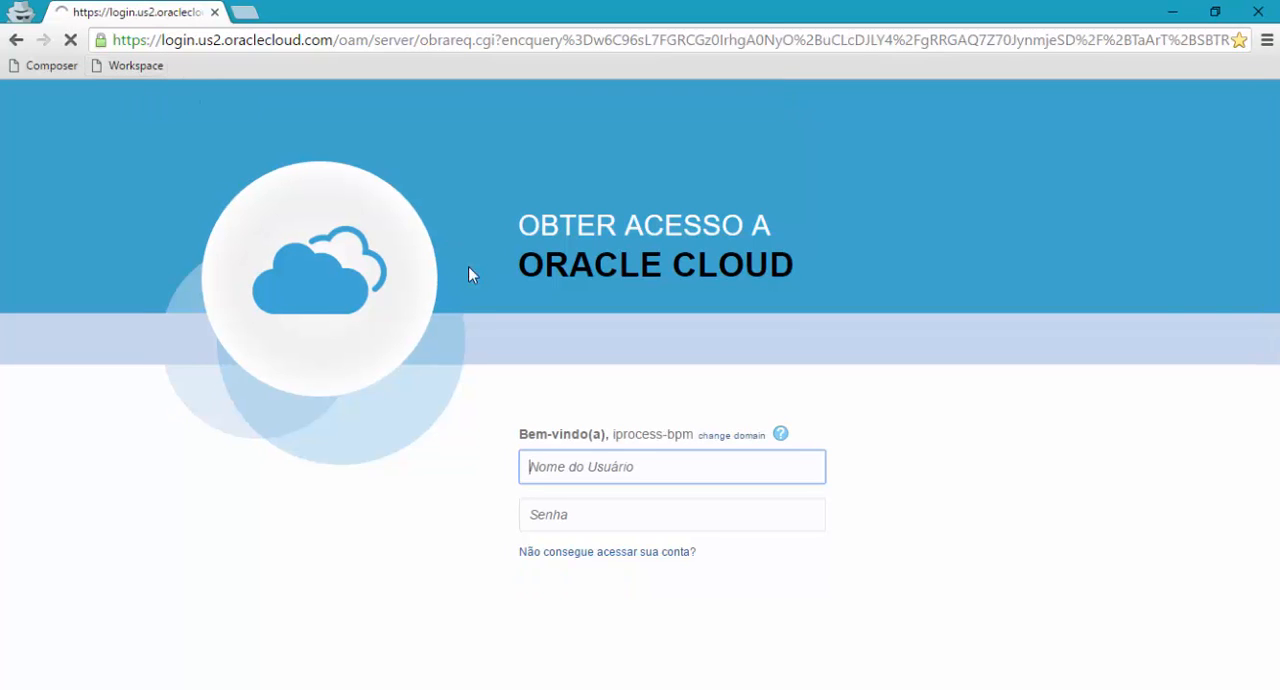
text(rachel)
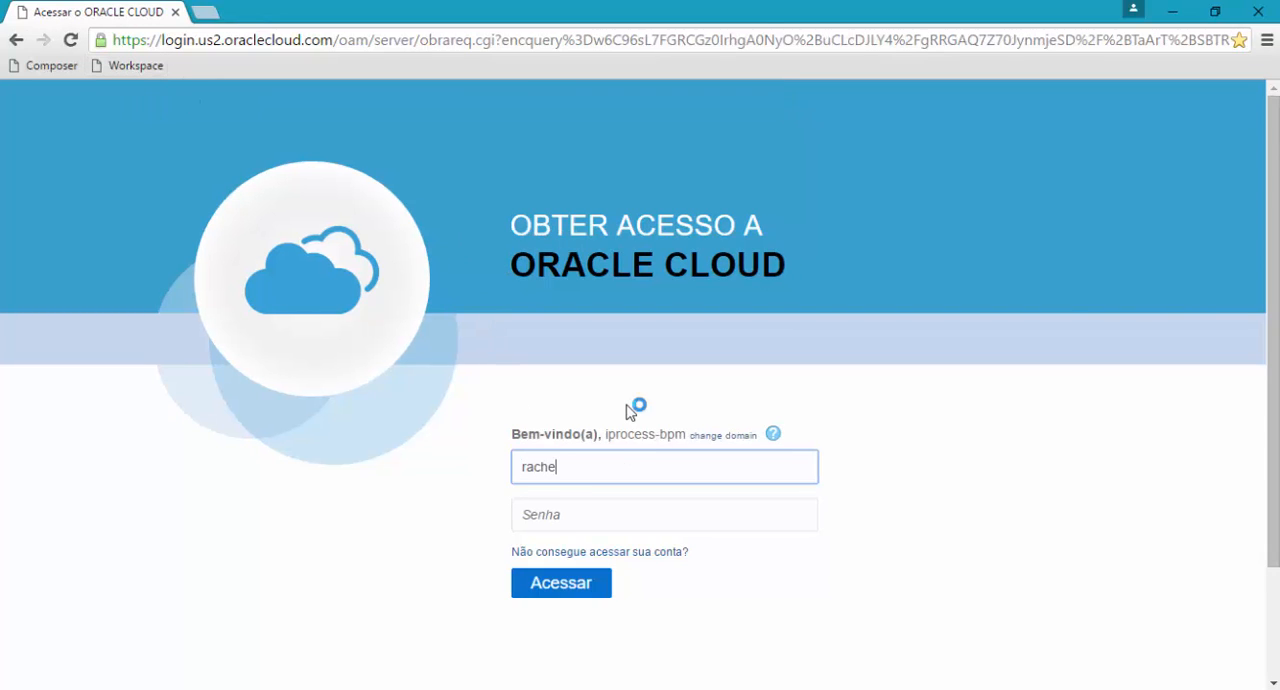
key(Tab)
text(•••••••)
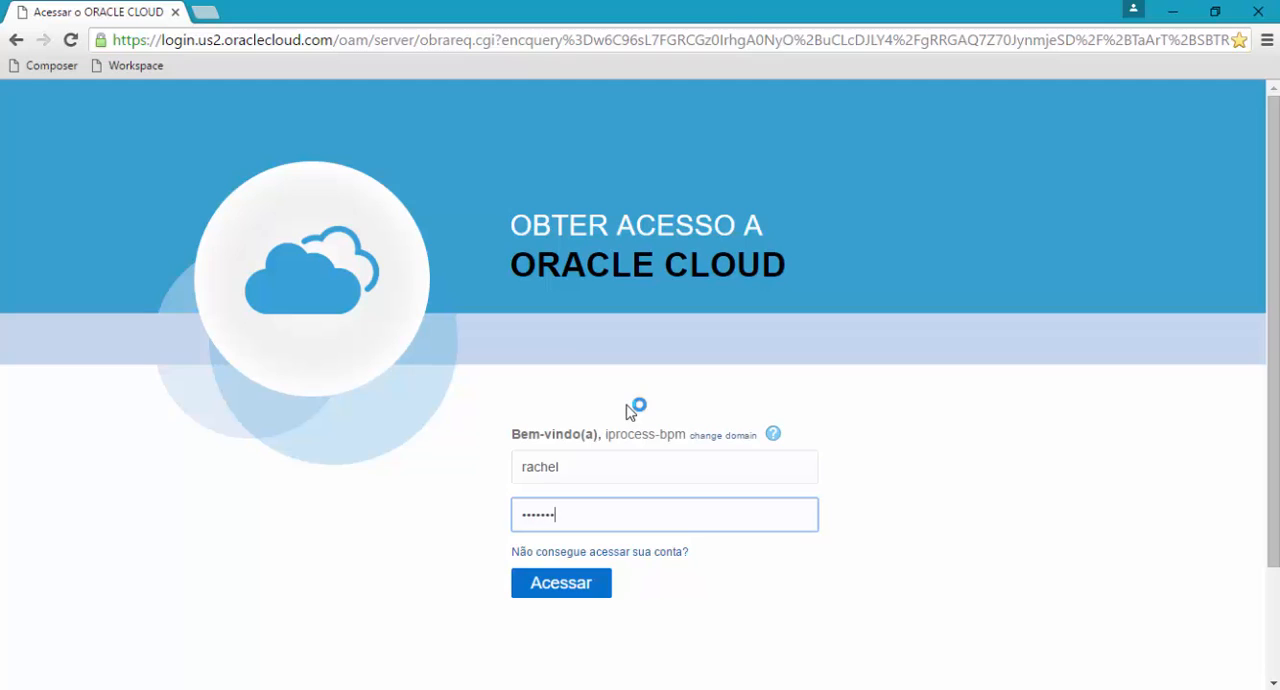
text(••••)
key(Return)
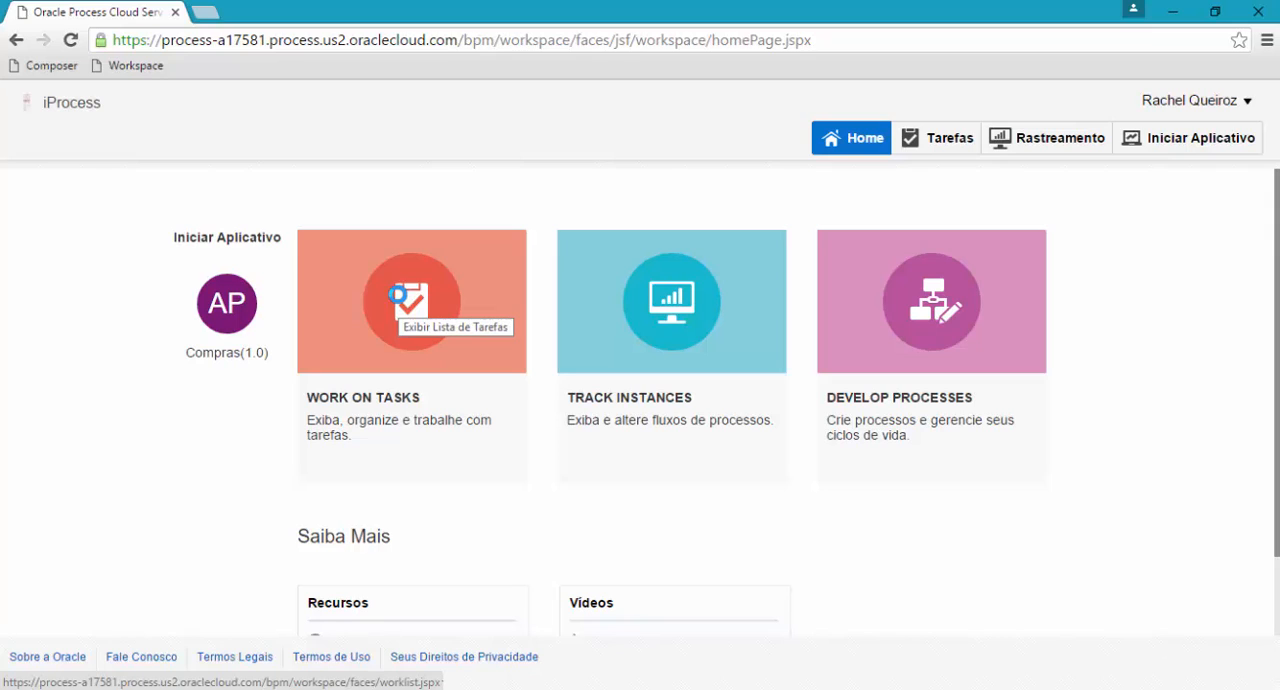
Look through the task list and the tracked ProcessoDeCompras instances, returning to the Workspace home page after each.
click(353, 402)
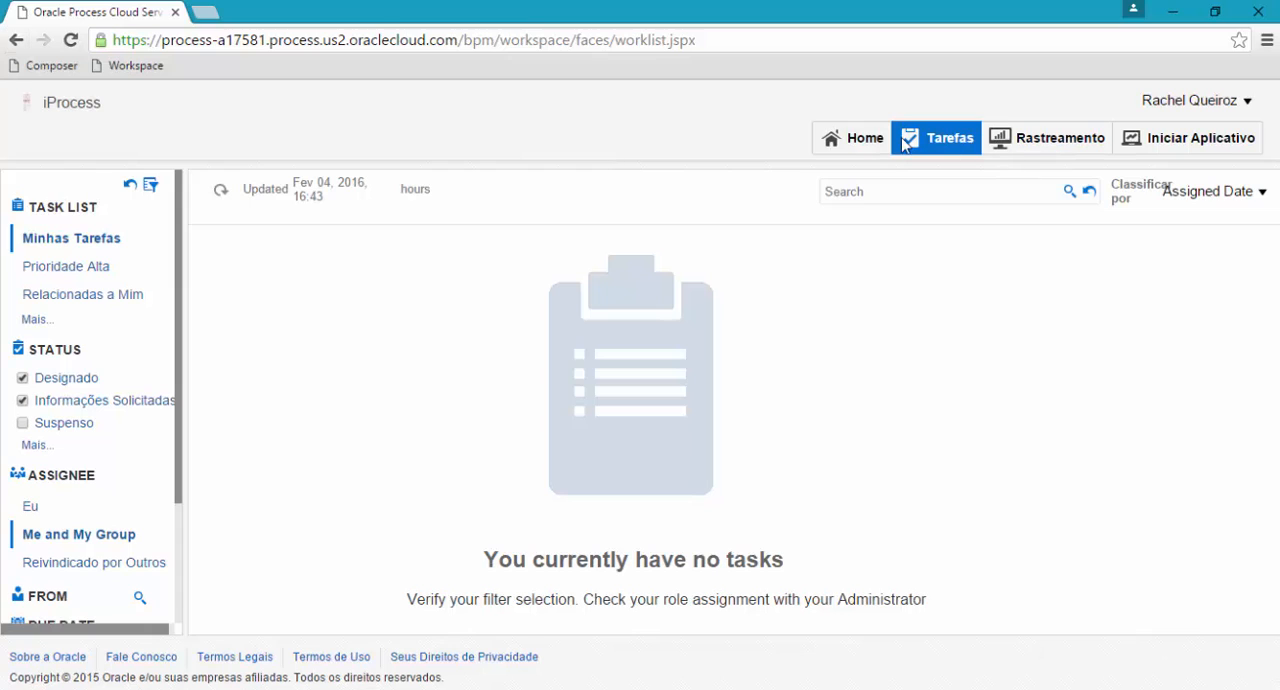
click(858, 140)
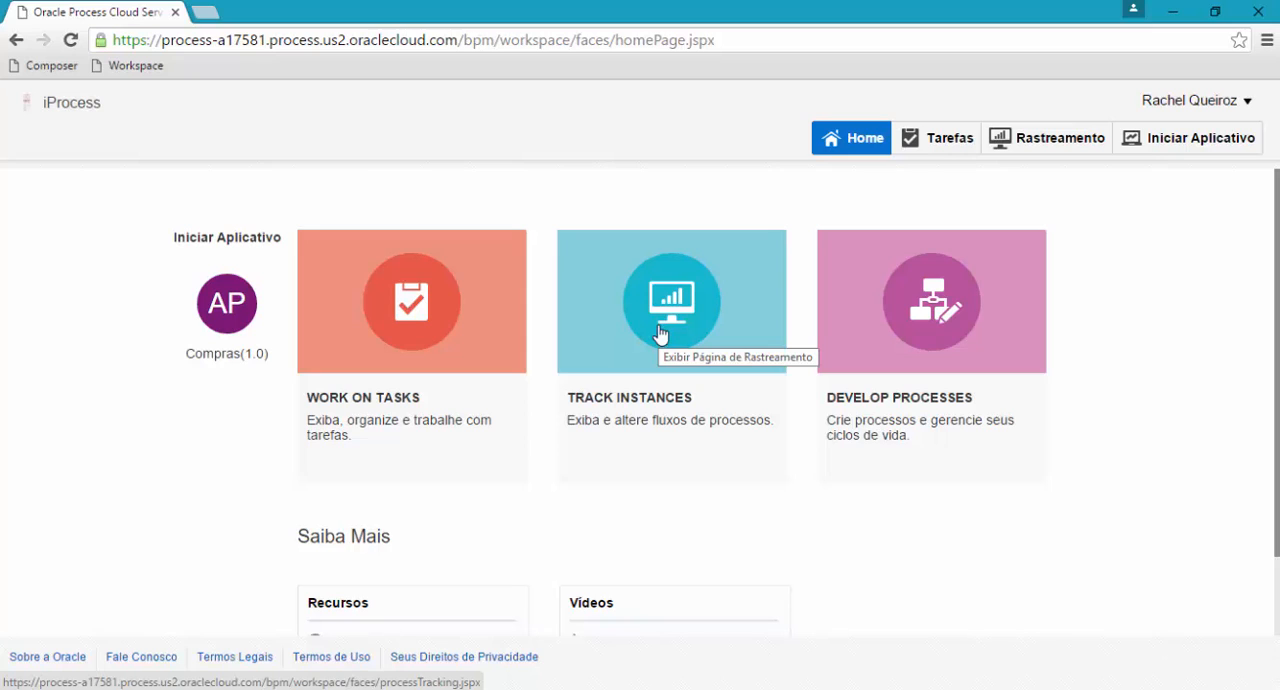
click(659, 326)
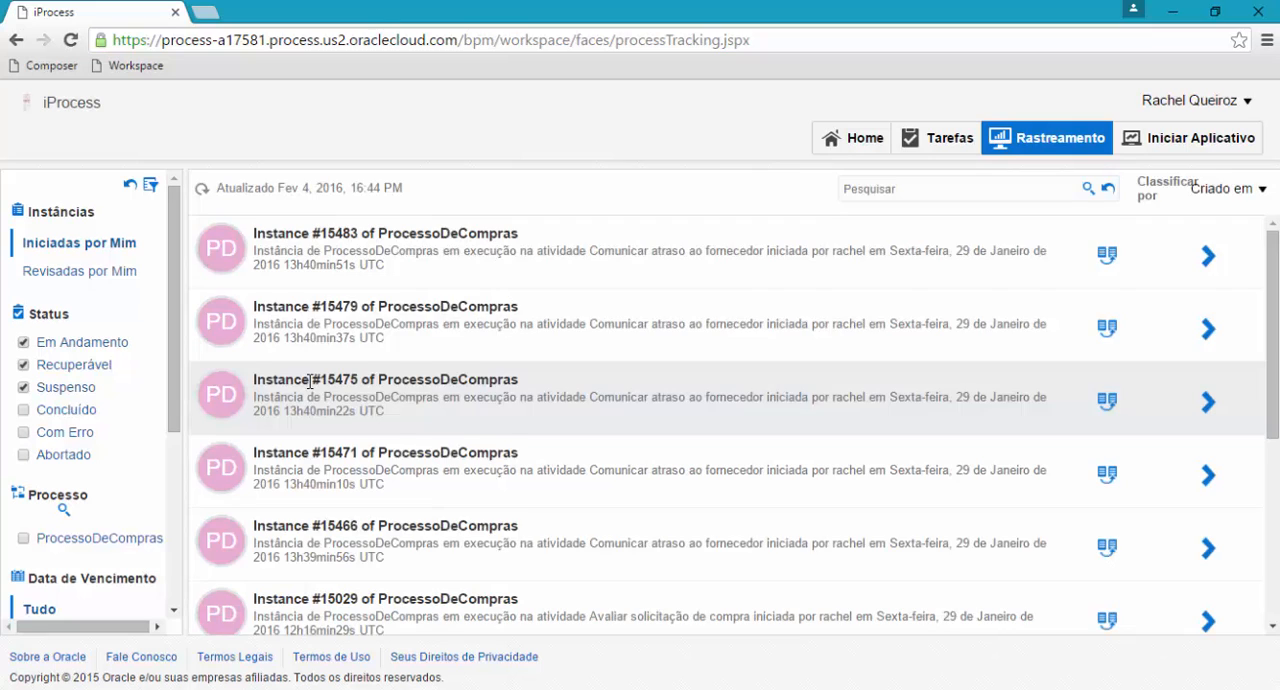
scroll(1050, 520, down, 3)
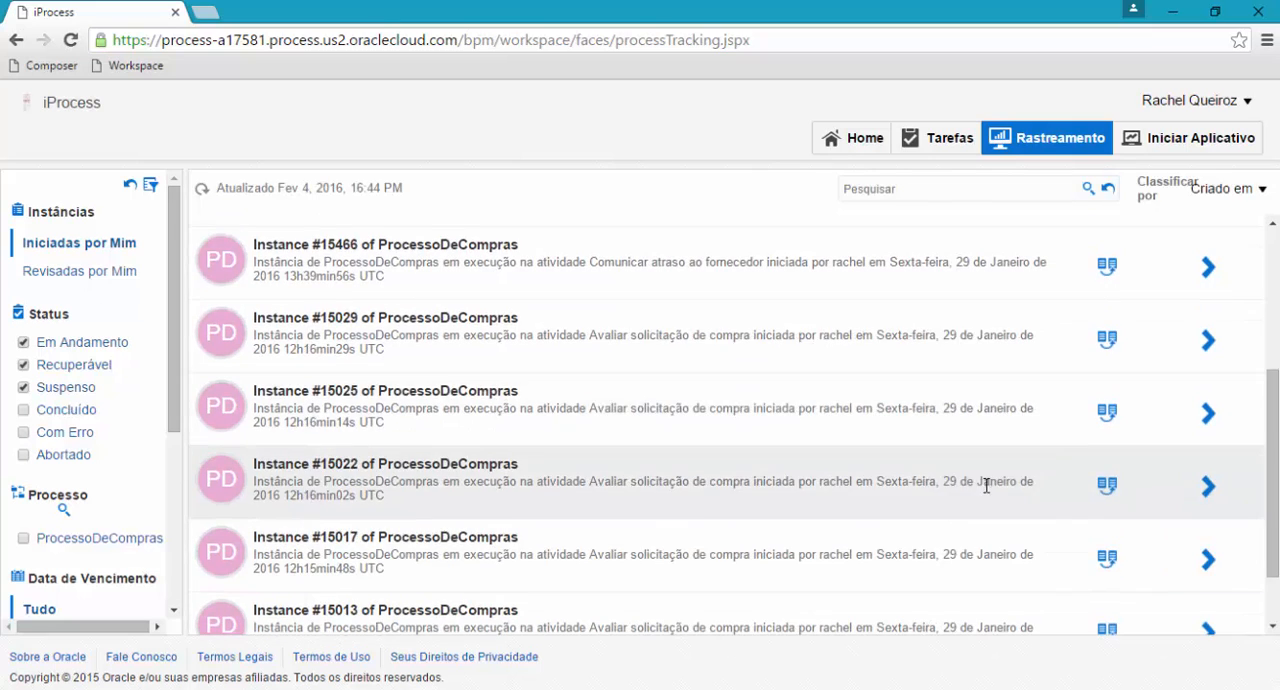
scroll(975, 487, up, 3)
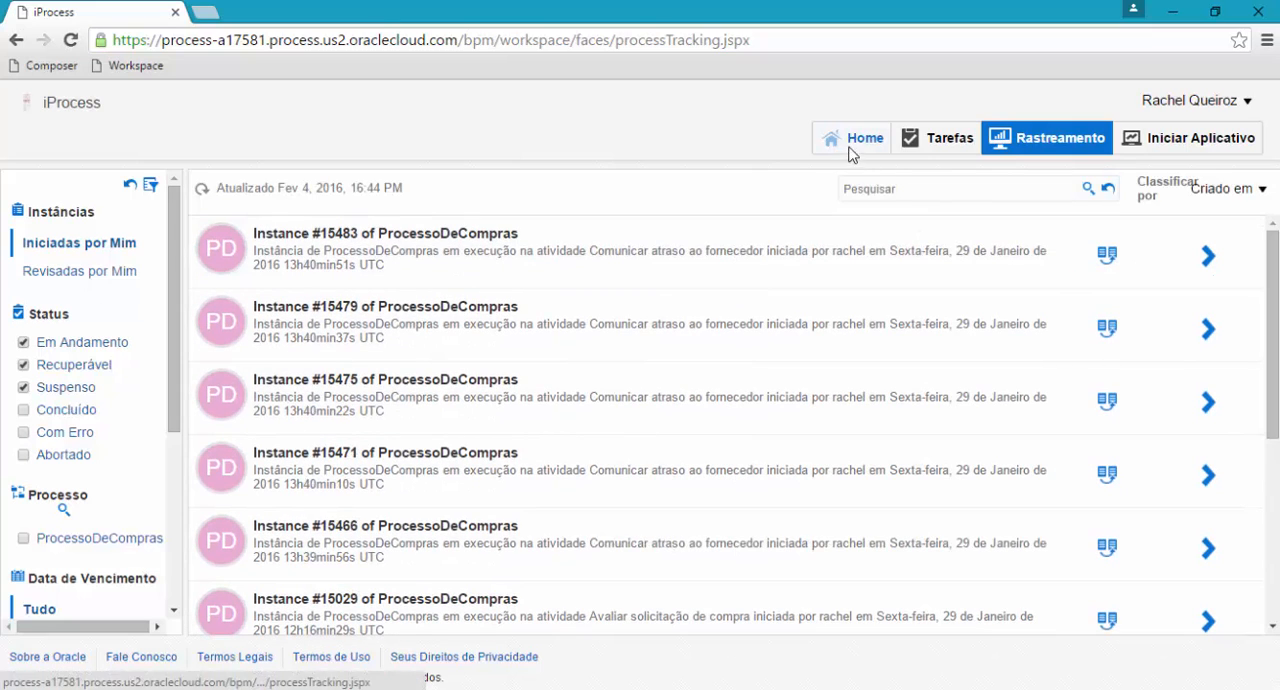
click(849, 148)
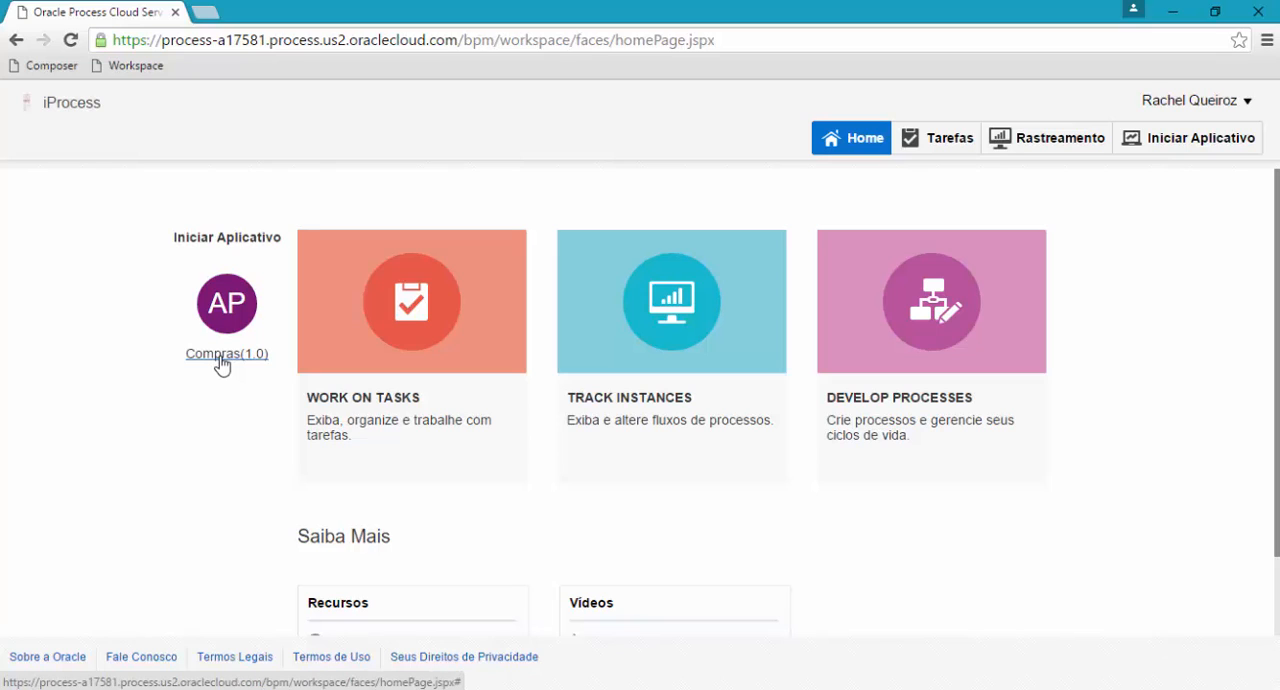
Start the Compras(1.0) application, setting the quotation deadline to 11/02/2016 at 18:00 and the cost centre to Recursos Humanos.
drag(176, 237, 276, 237)
click(260, 237)
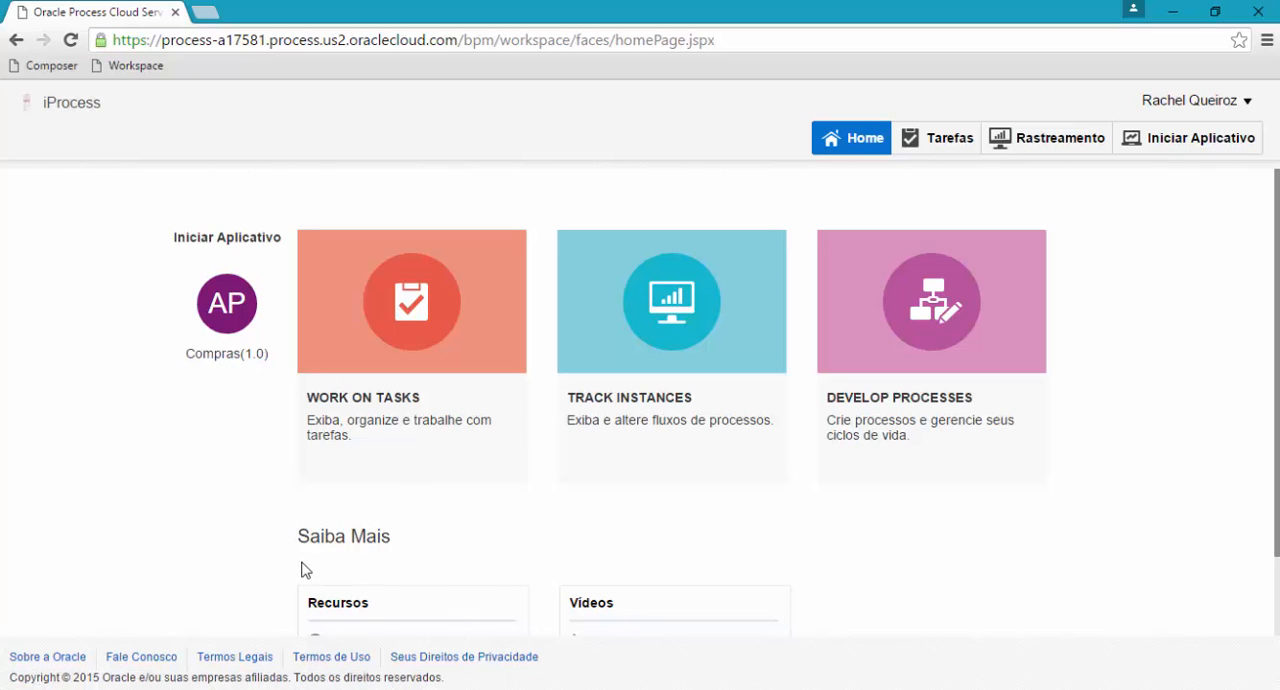
click(226, 354)
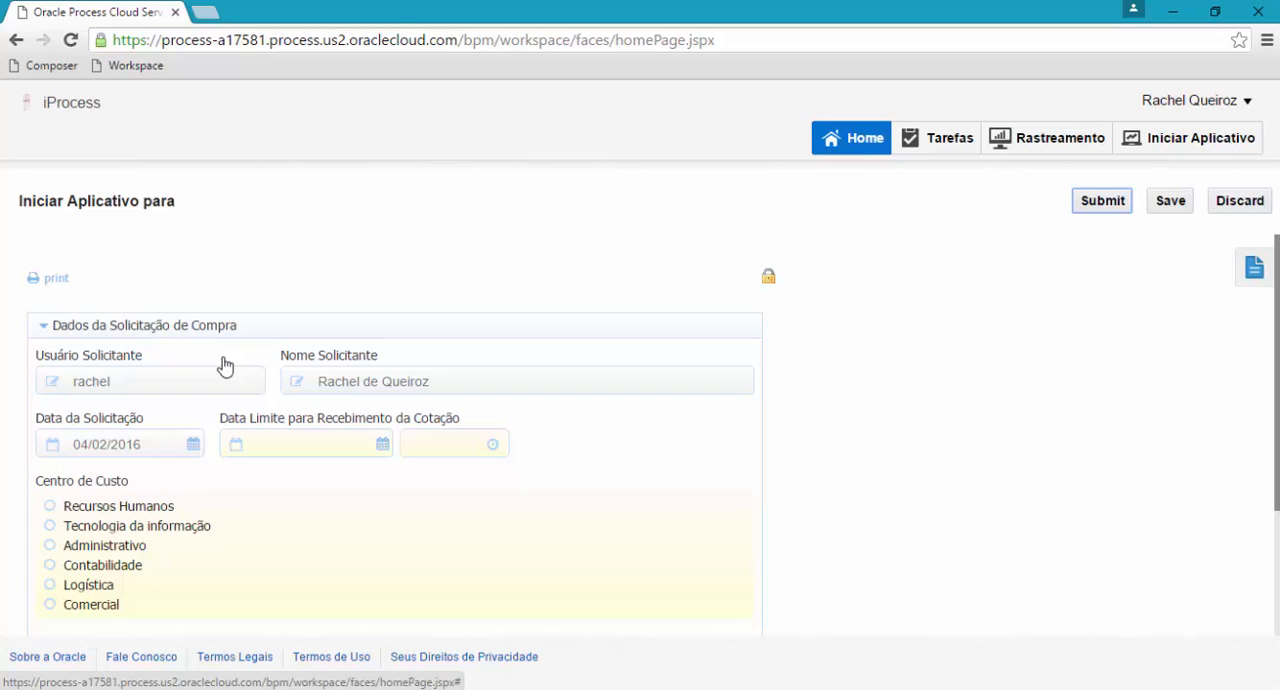
scroll(225, 366, down, 1)
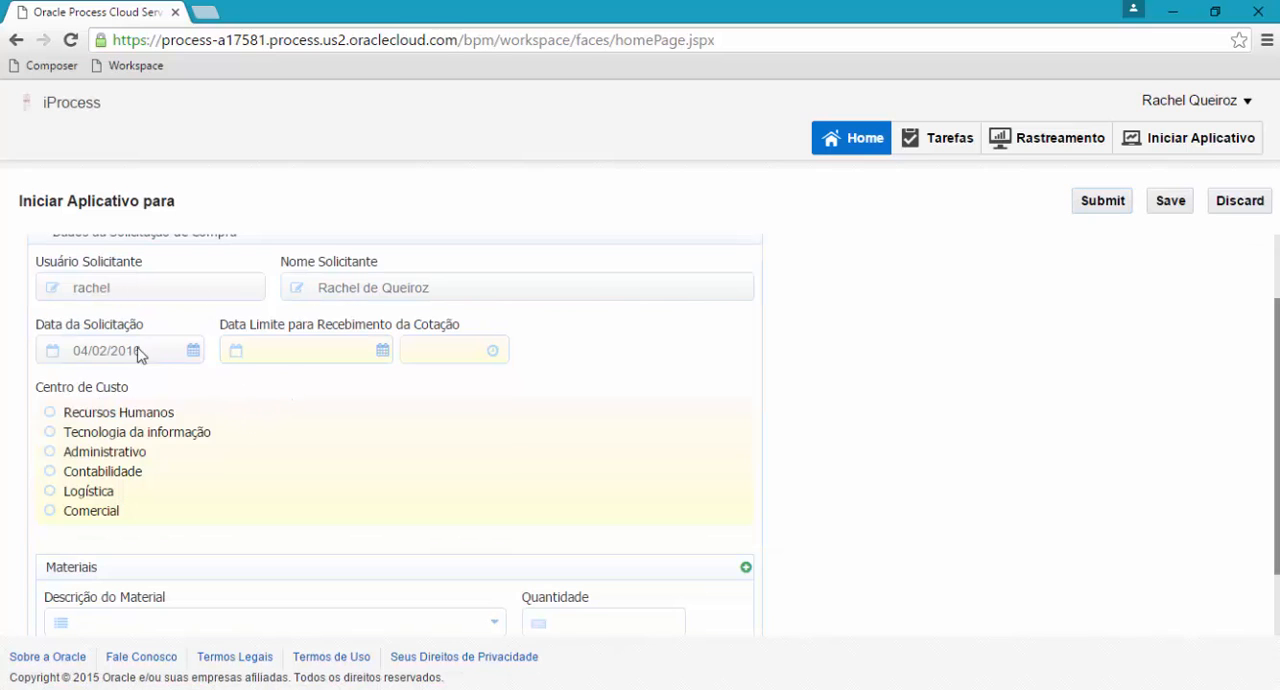
click(298, 351)
click(388, 355)
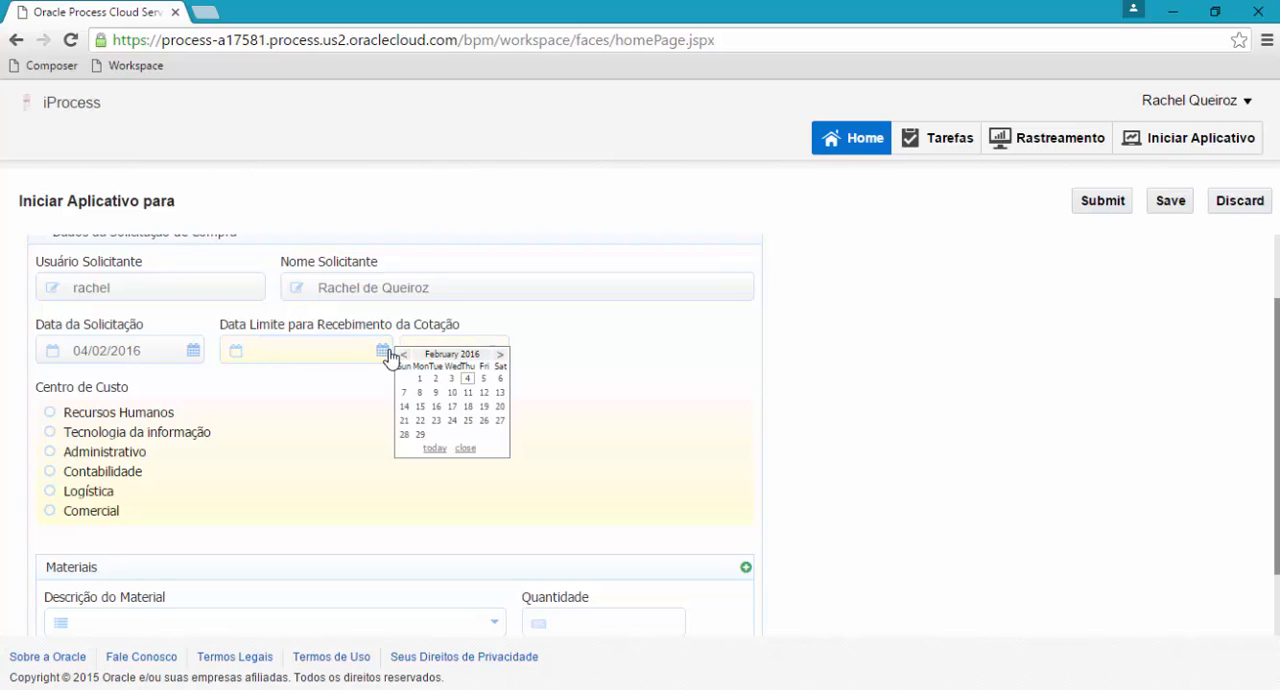
click(467, 393)
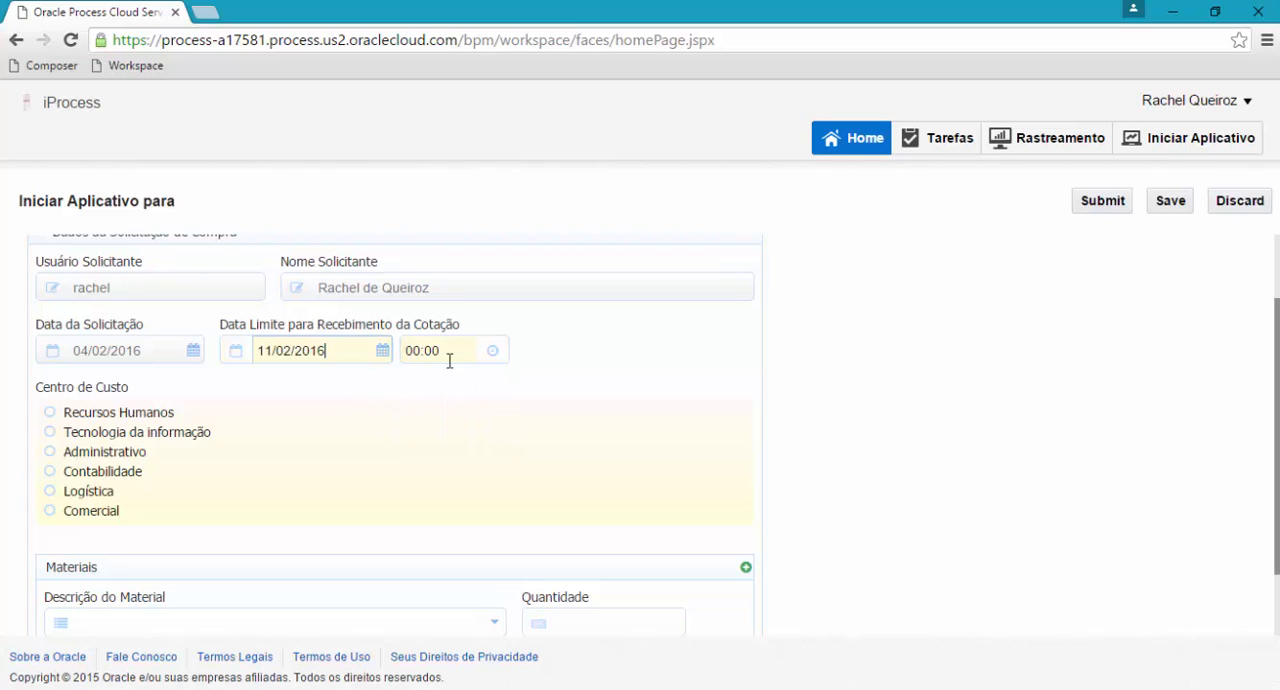
click(449, 355)
text(18:)
click(347, 328)
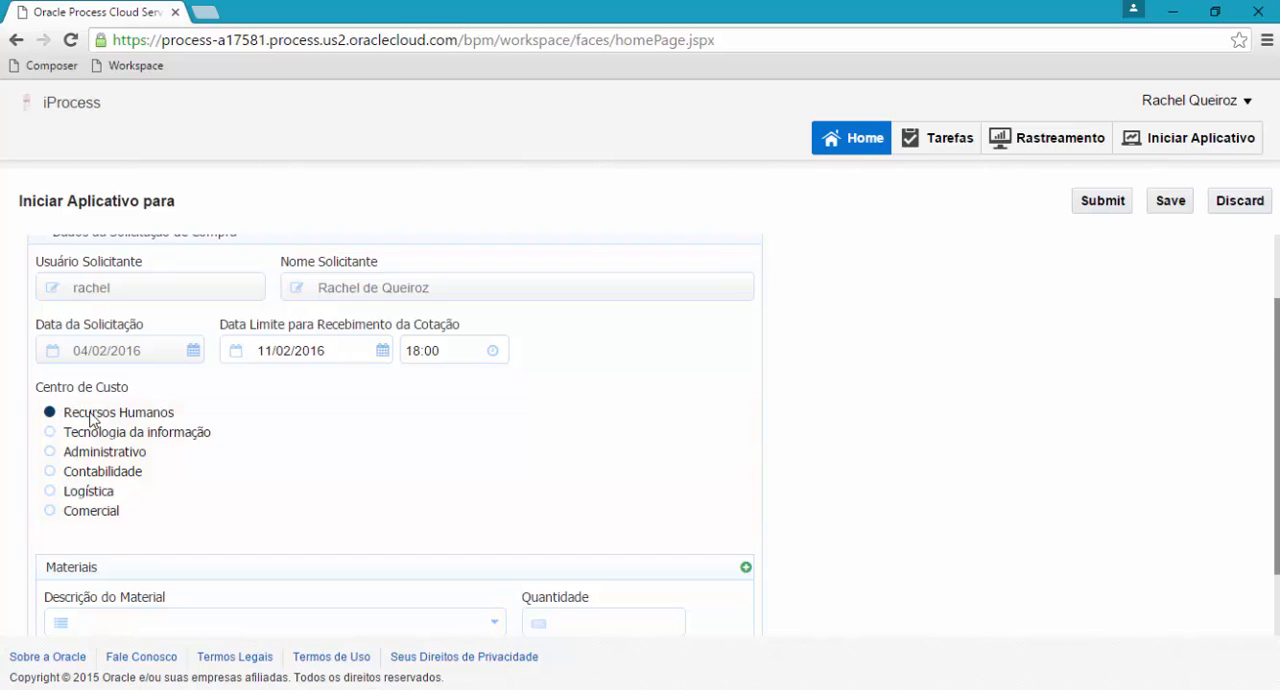
Request the material Notebook HP Pavillion Core i5, 8 GB RAM, 500 GB HDD with a quantity of 2.
scroll(200, 423, down, 1)
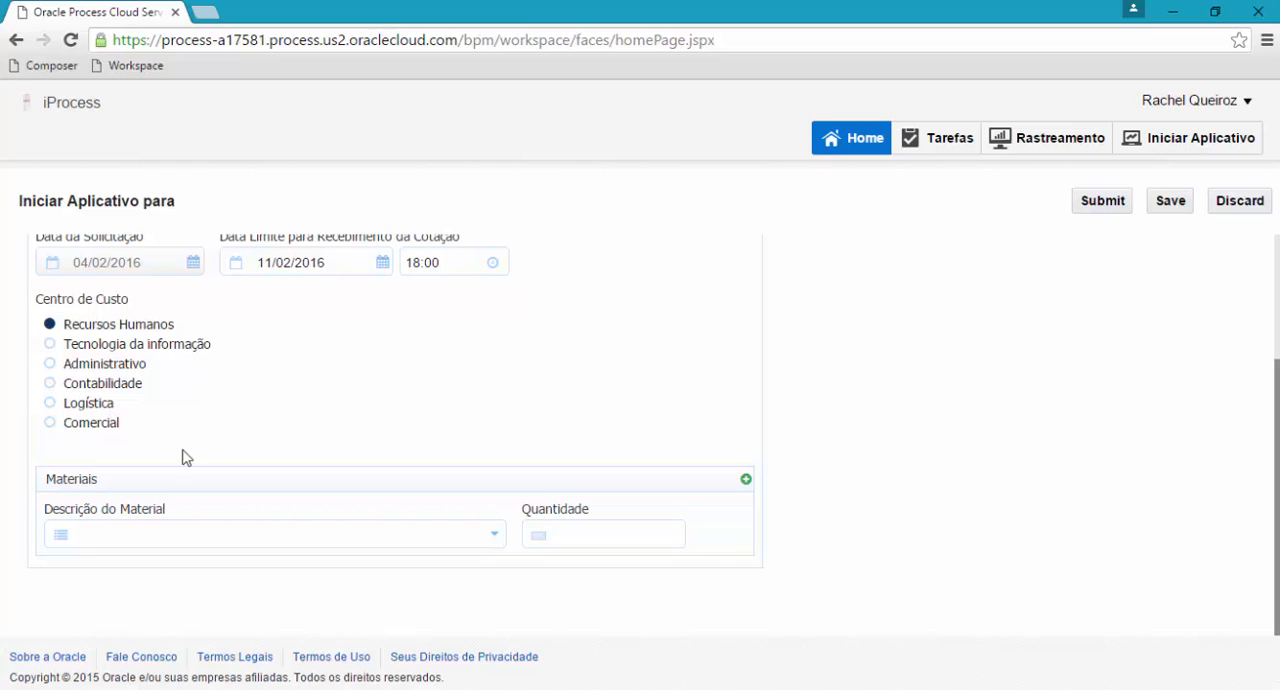
click(274, 546)
scroll(274, 546, down, 2)
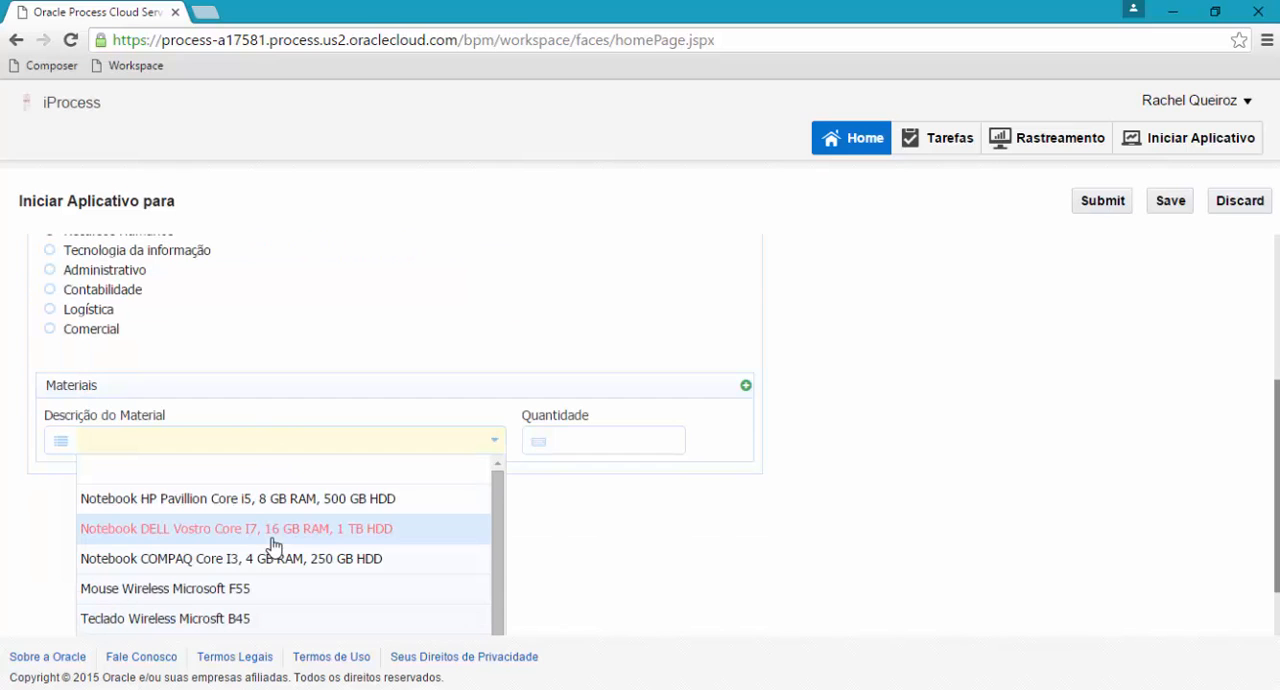
scroll(321, 533, up, 1)
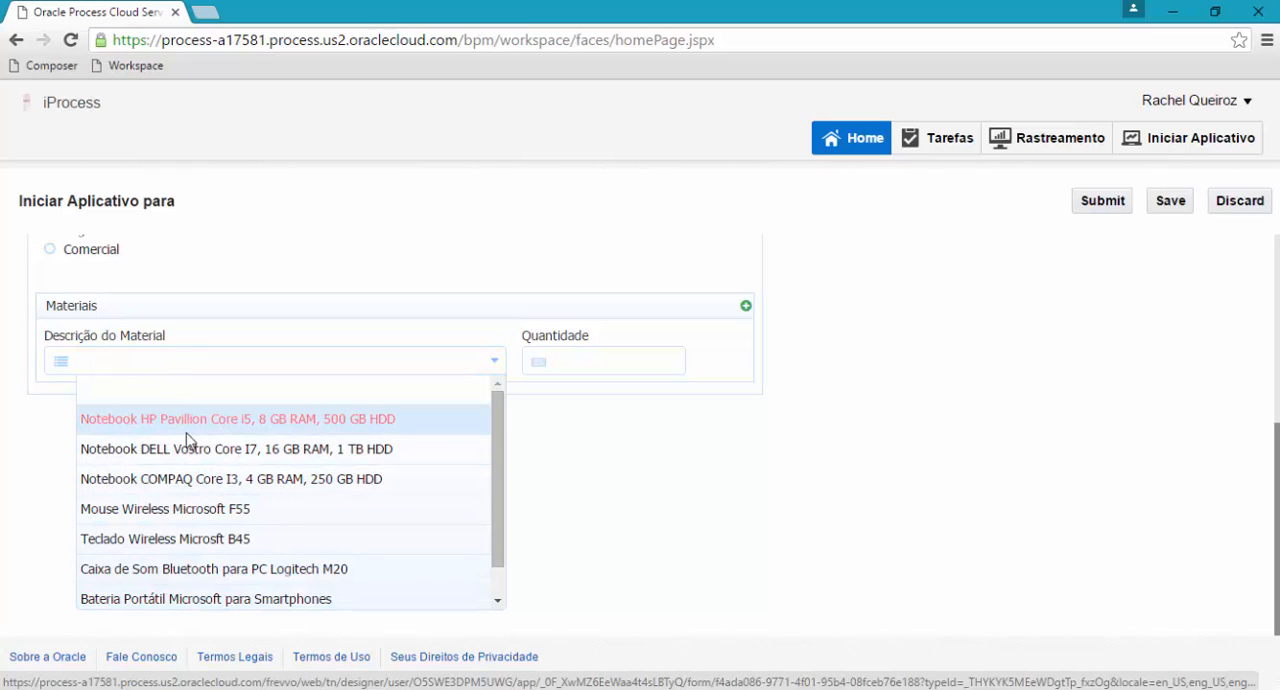
click(223, 424)
click(595, 536)
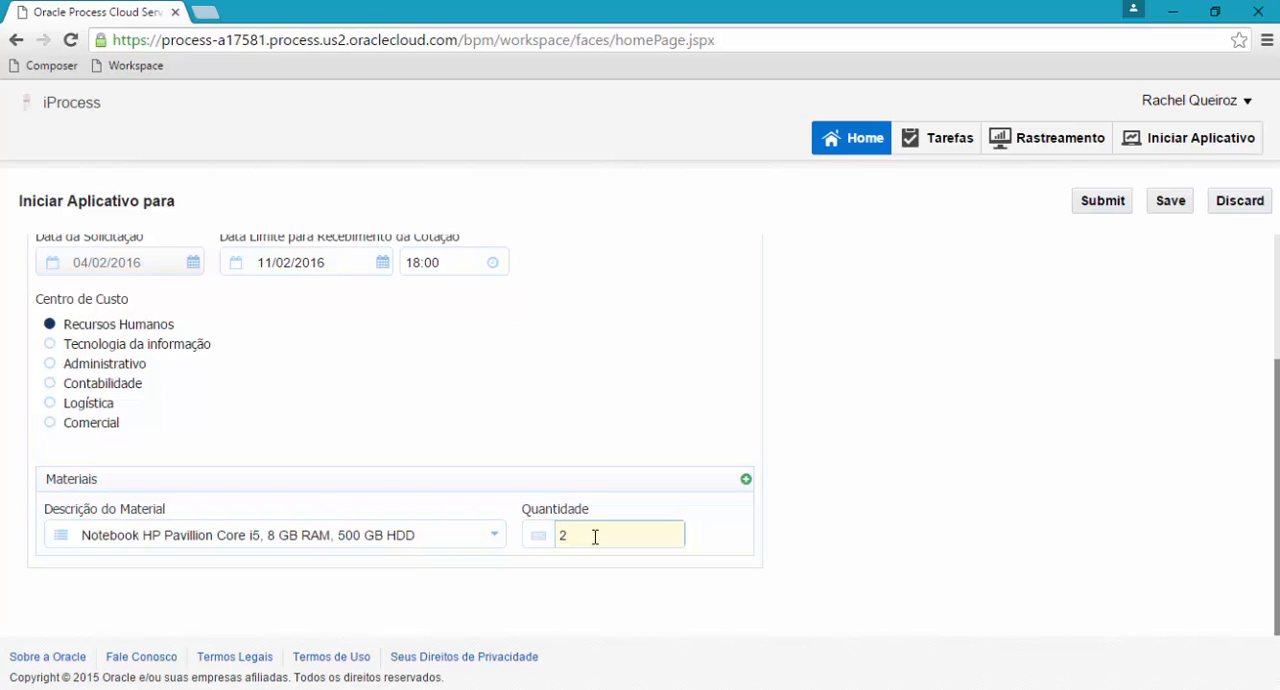
Add two blank material entries below the notebook entry and remove both again.
click(749, 484)
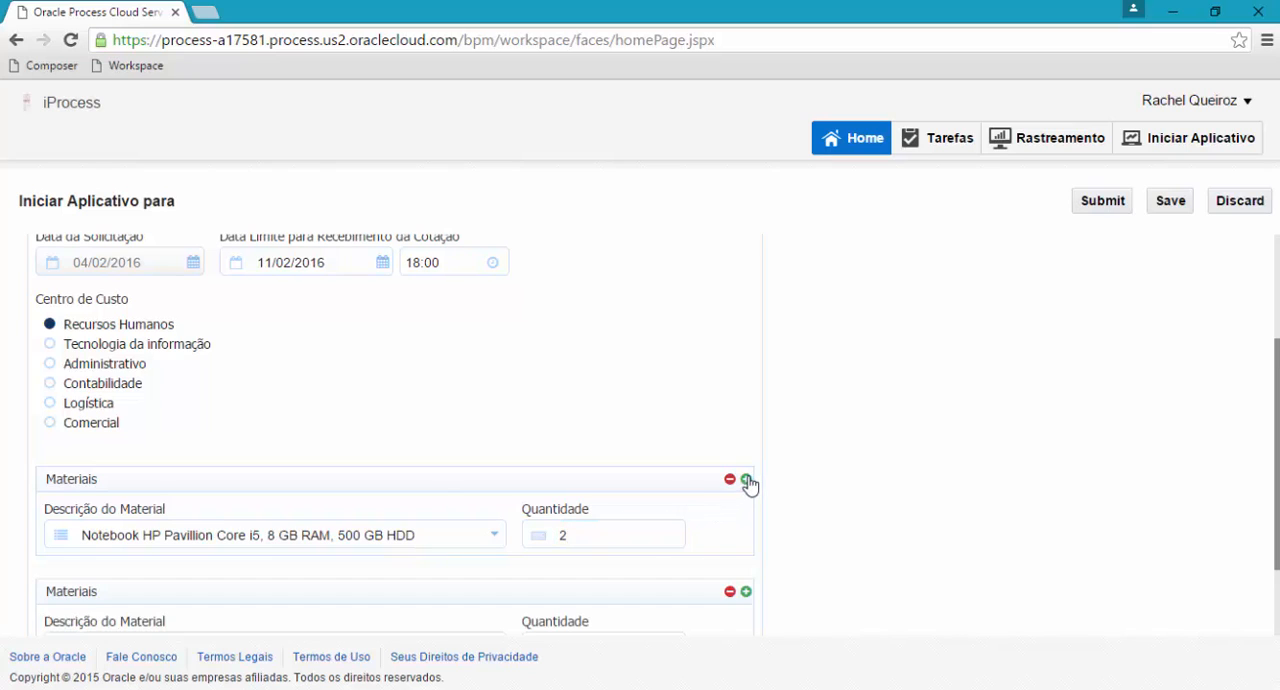
scroll(650, 487, down, 2)
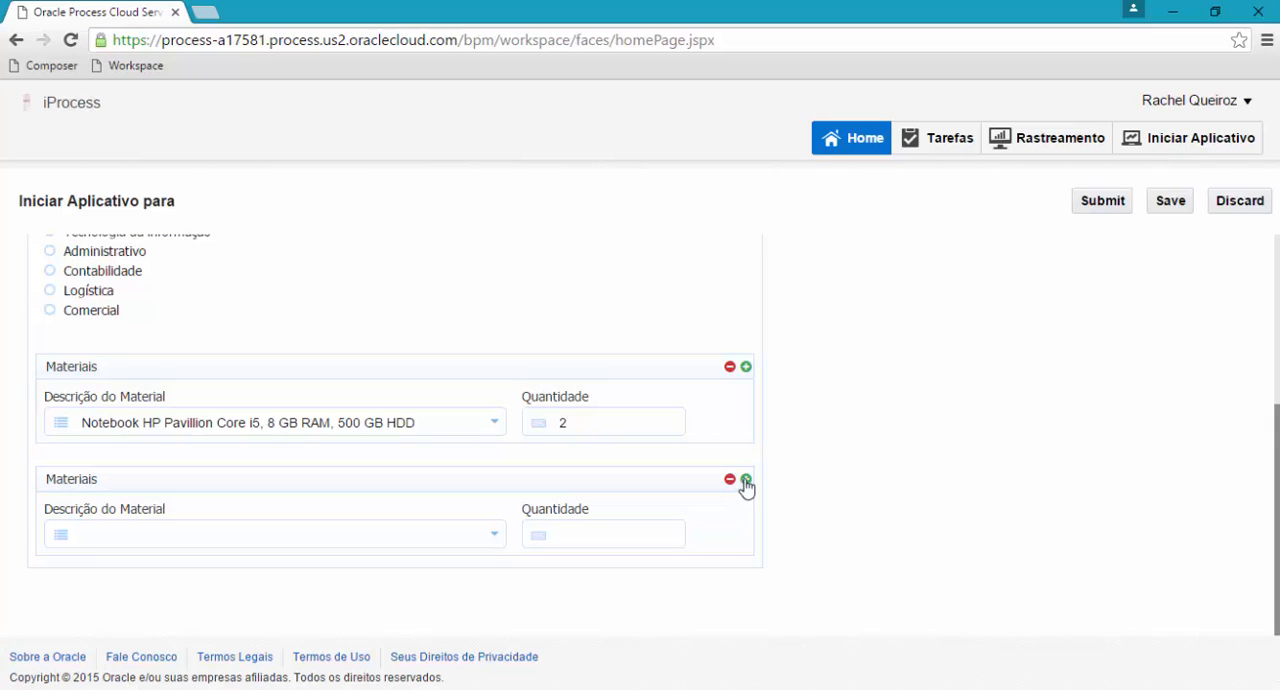
click(745, 481)
scroll(745, 502, down, 2)
click(729, 480)
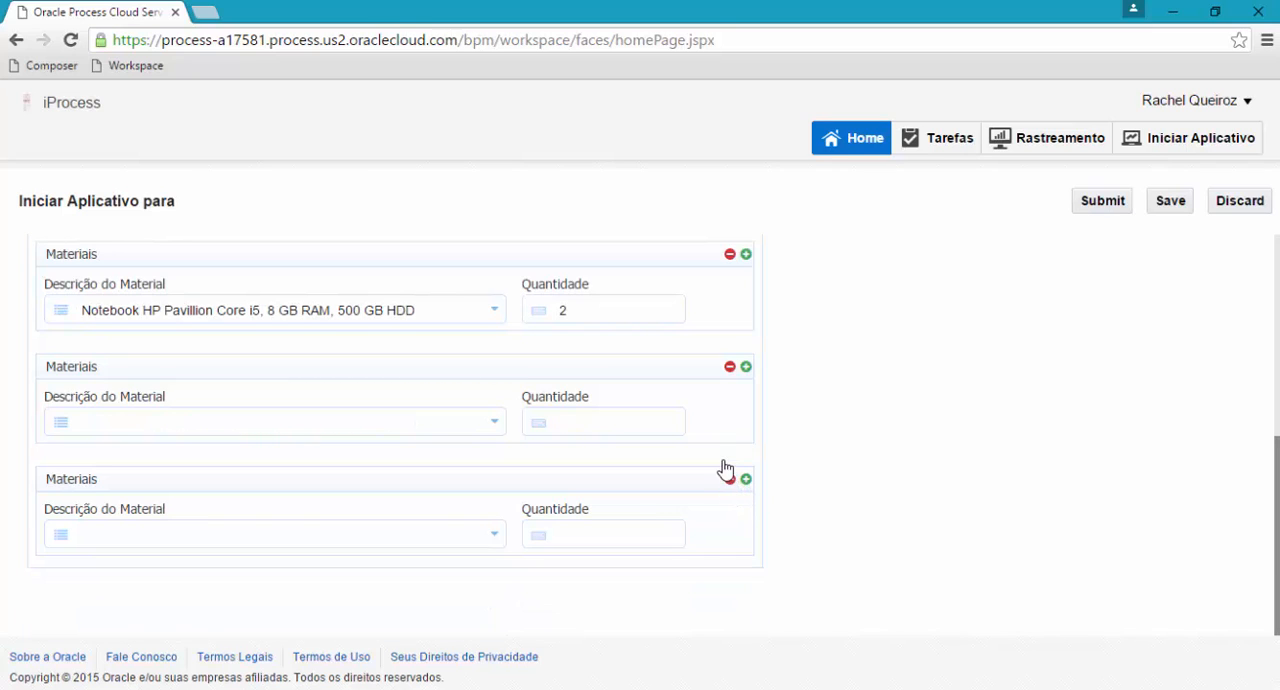
click(729, 480)
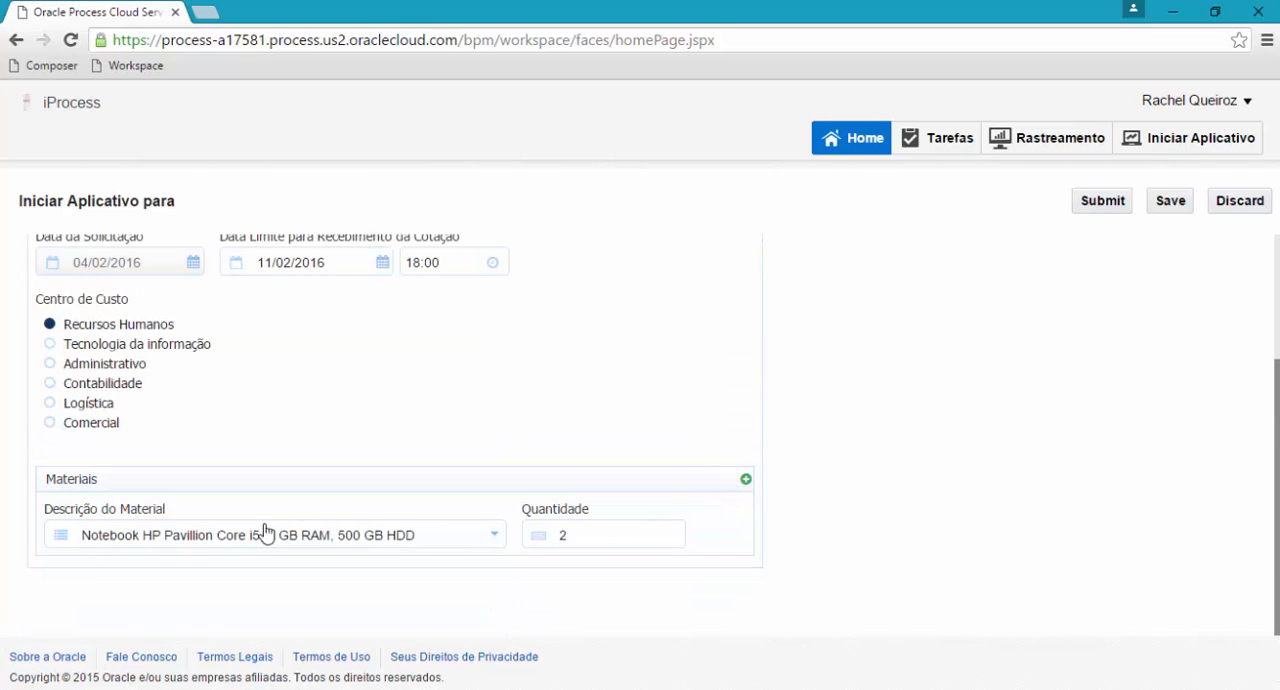
Check the completed purchase request form, submit it, and dismiss the confirmation.
click(595, 535)
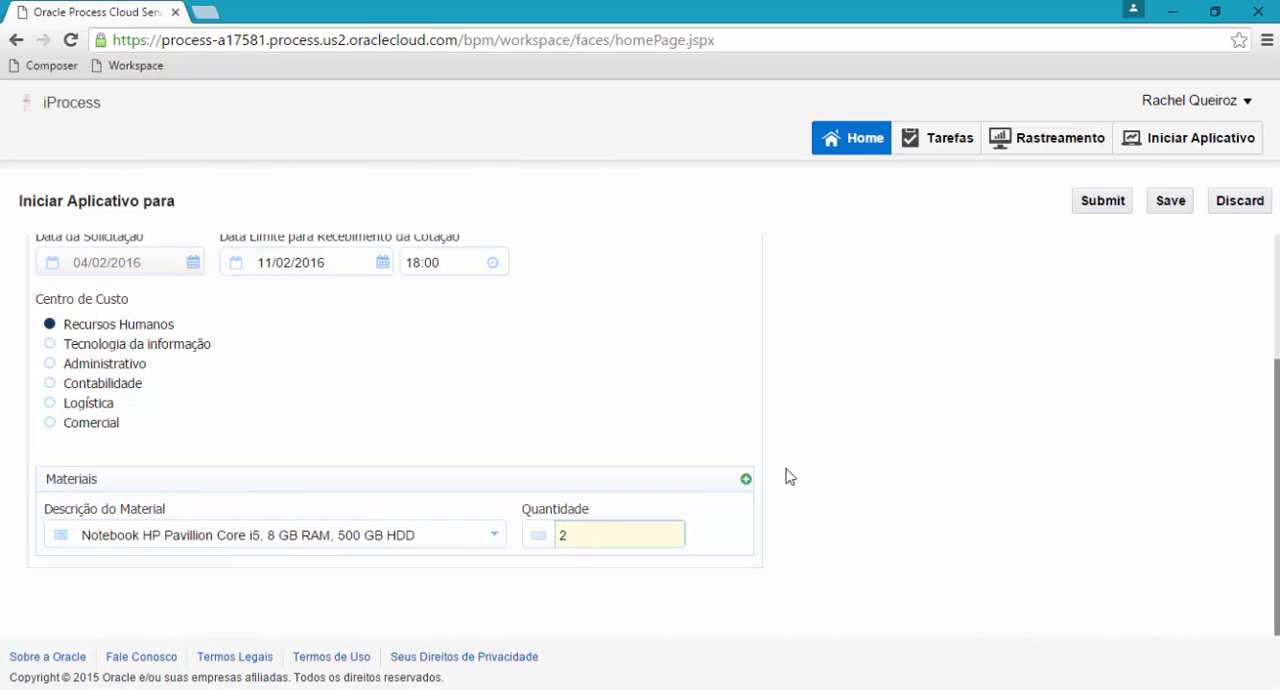
scroll(786, 471, up, 2)
scroll(820, 425, down, 3)
scroll(822, 427, up, 3)
click(1103, 200)
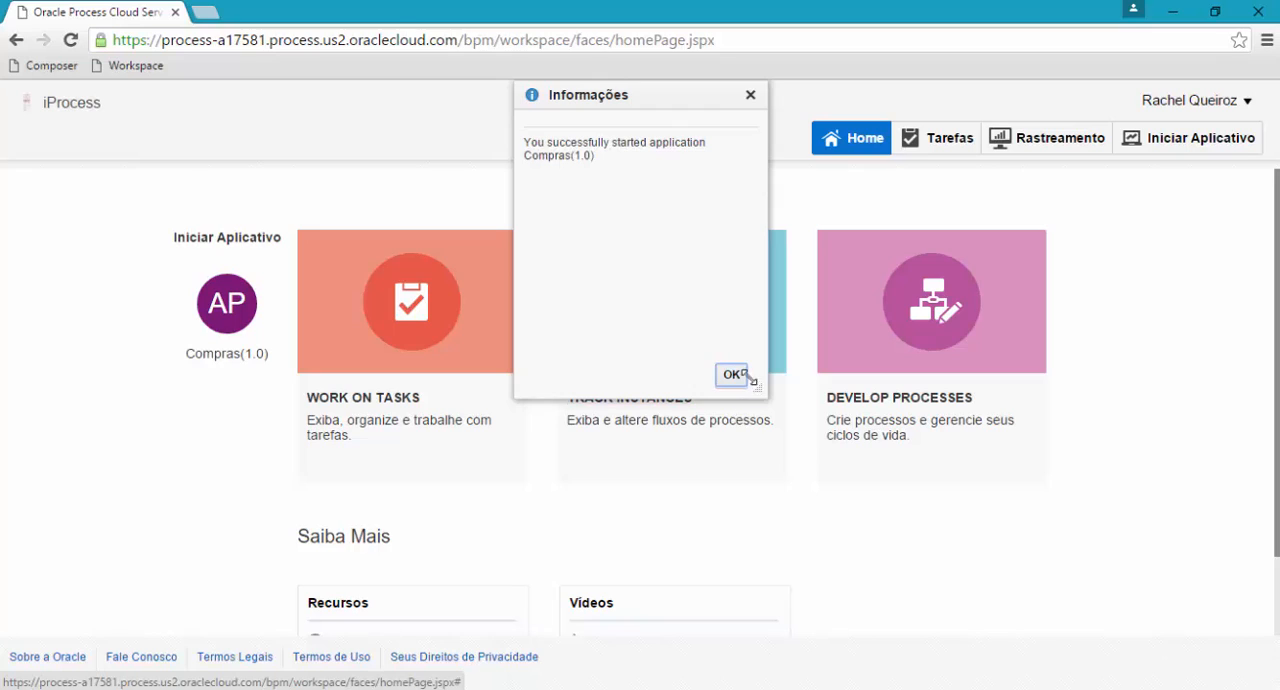
click(732, 376)
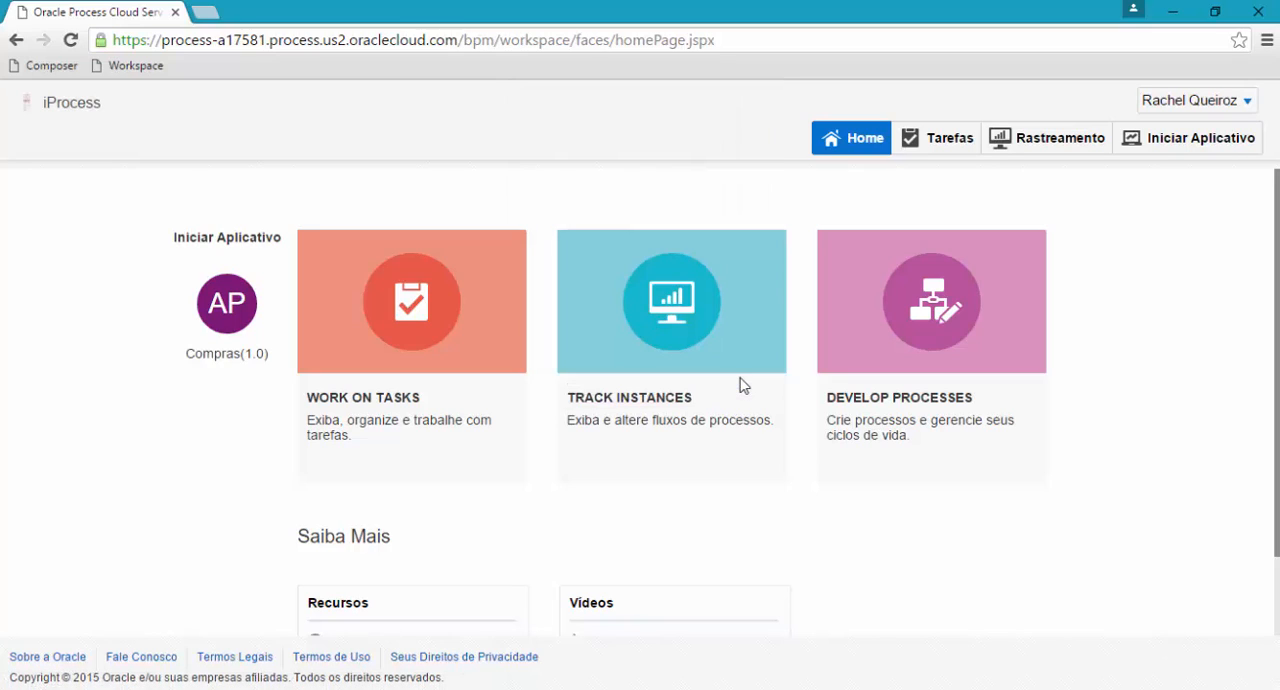
Open the newest ProcessoDeCompras instance in process tracking and maximize its details.
click(619, 322)
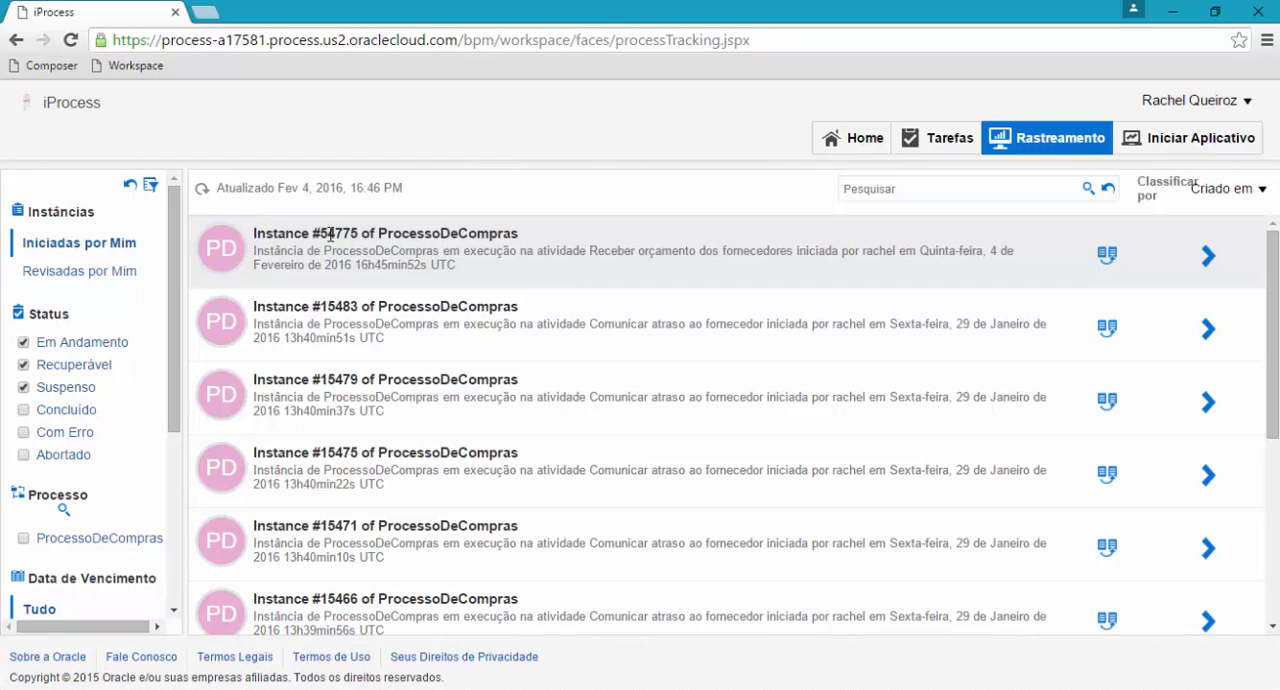
click(1210, 259)
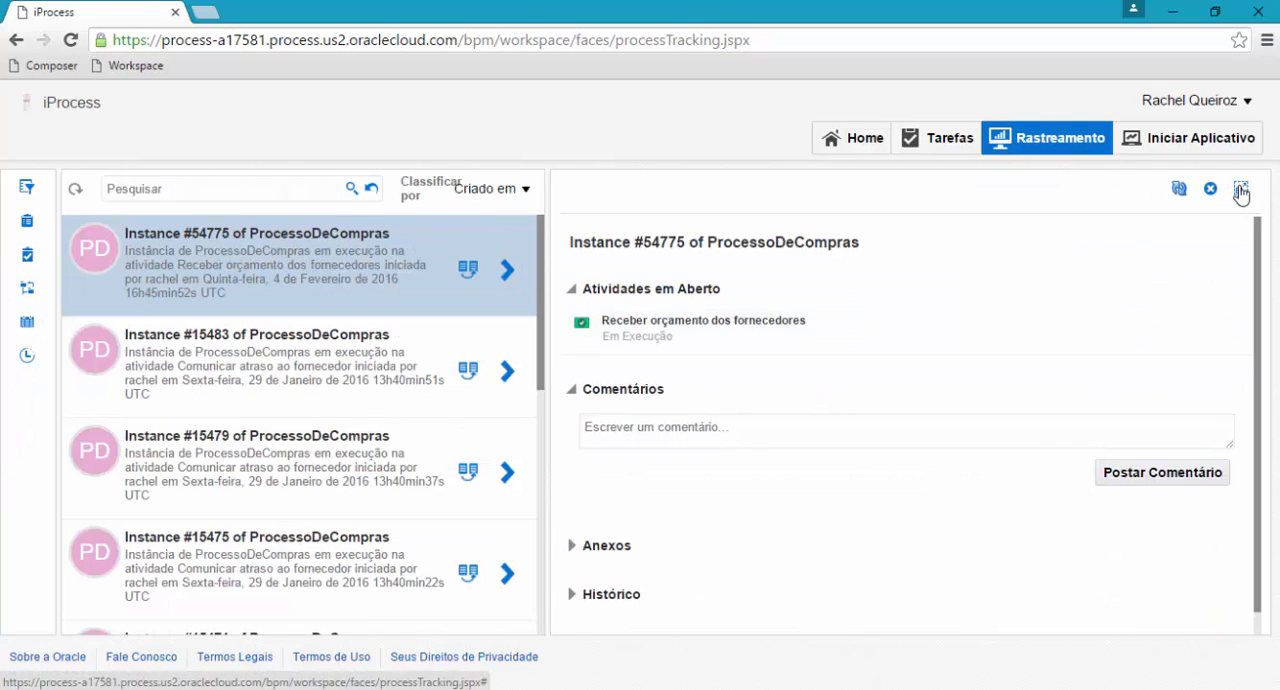
click(1238, 190)
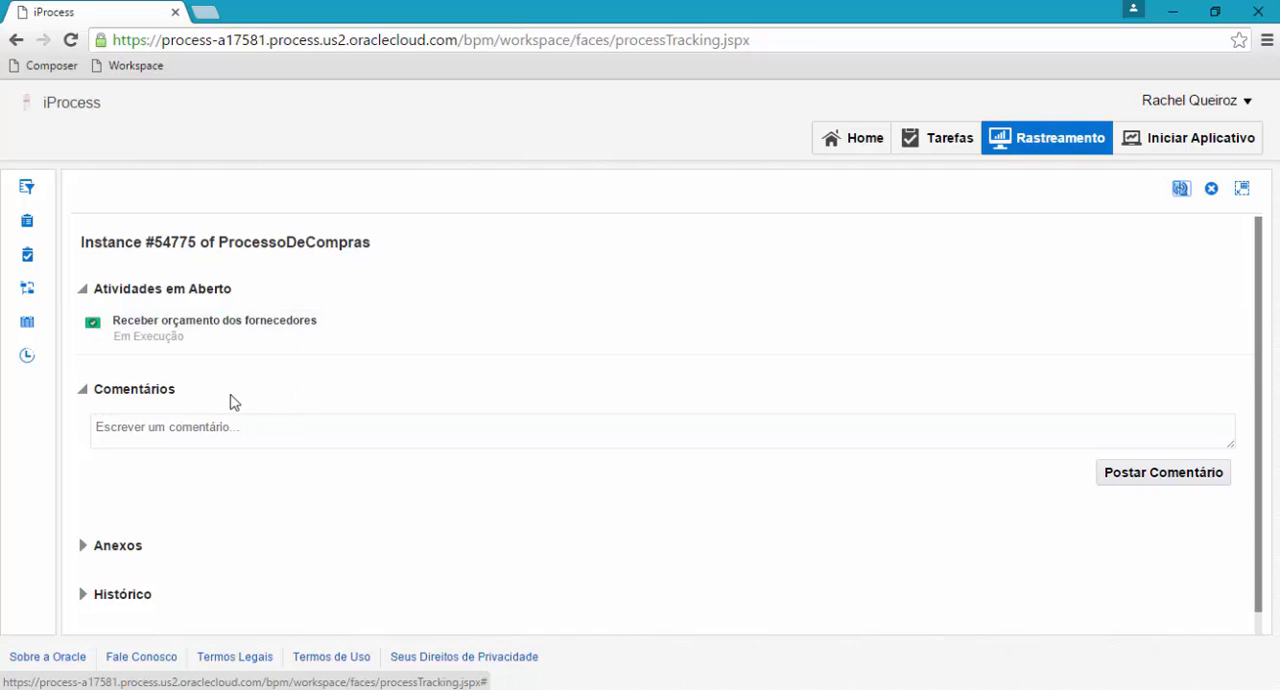
Collapse the instance's comments, check its attachments, and expand the history to examine the graphical process flow.
click(83, 390)
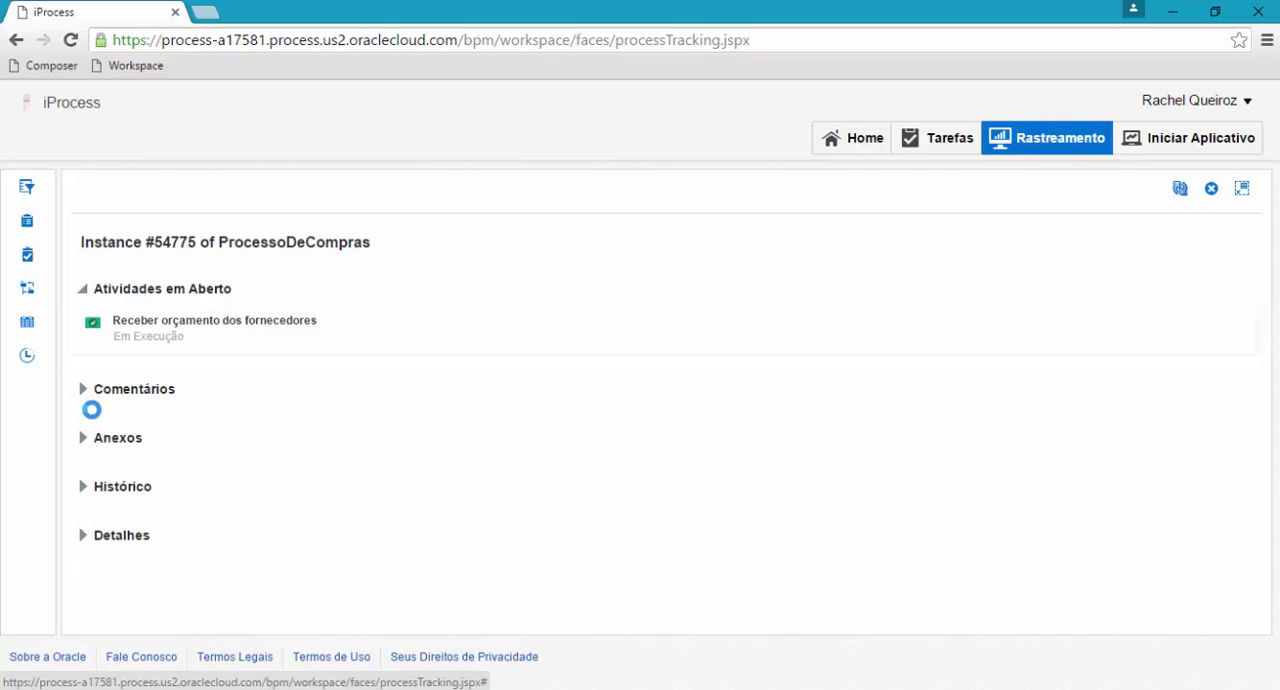
click(82, 438)
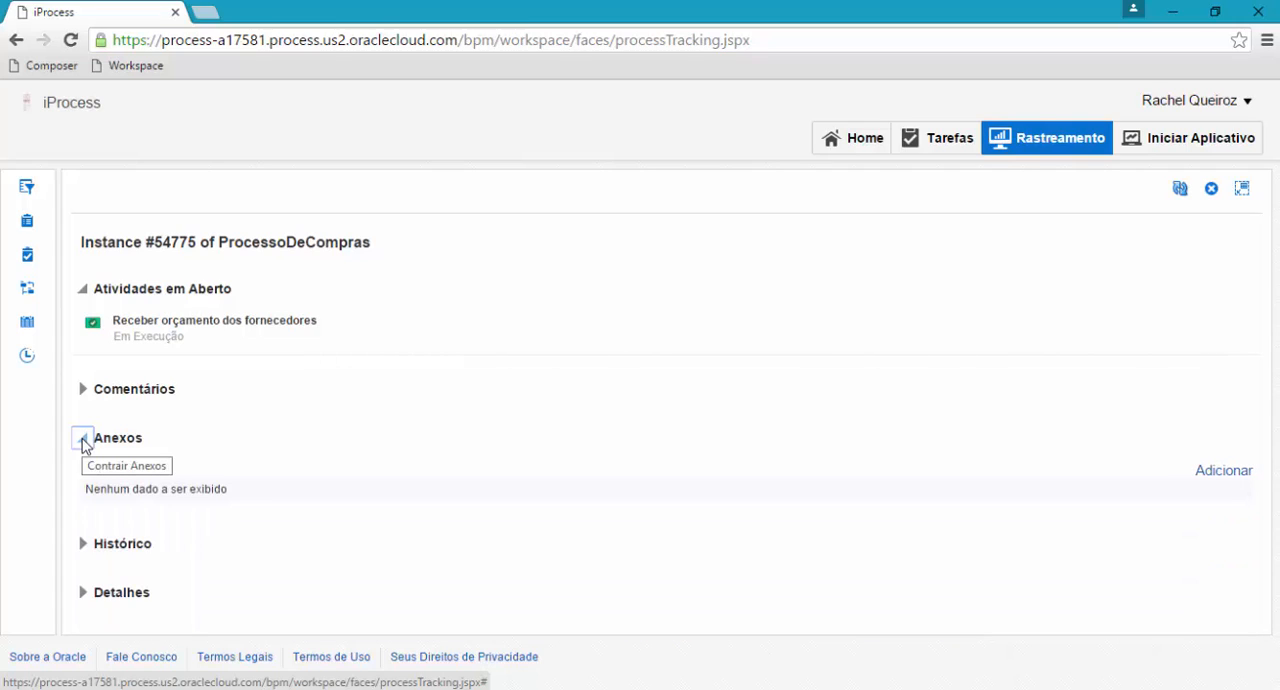
click(82, 438)
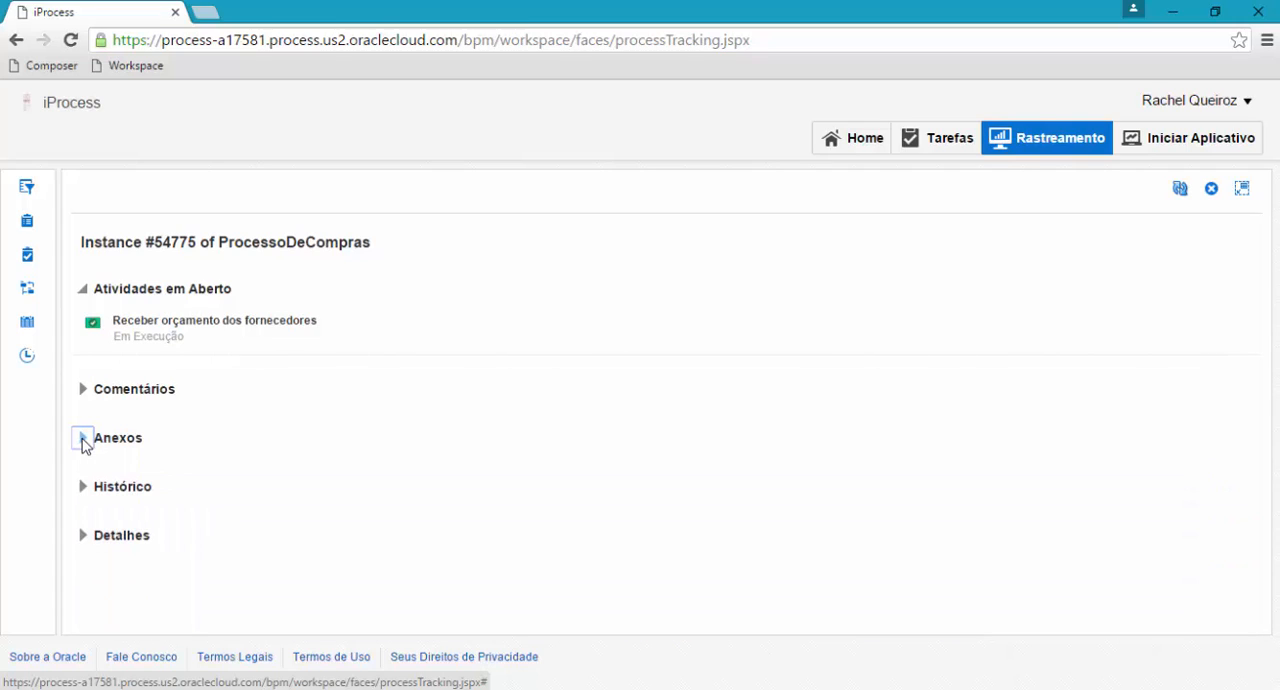
click(83, 489)
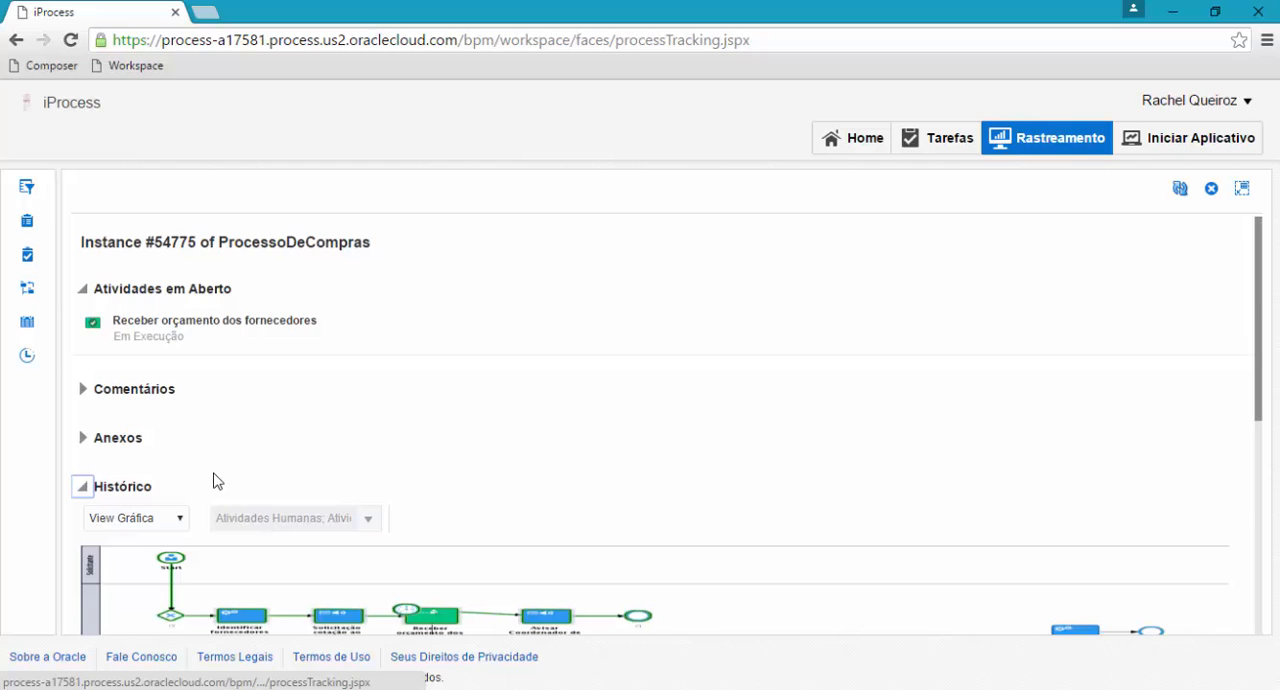
scroll(218, 480, down, 2)
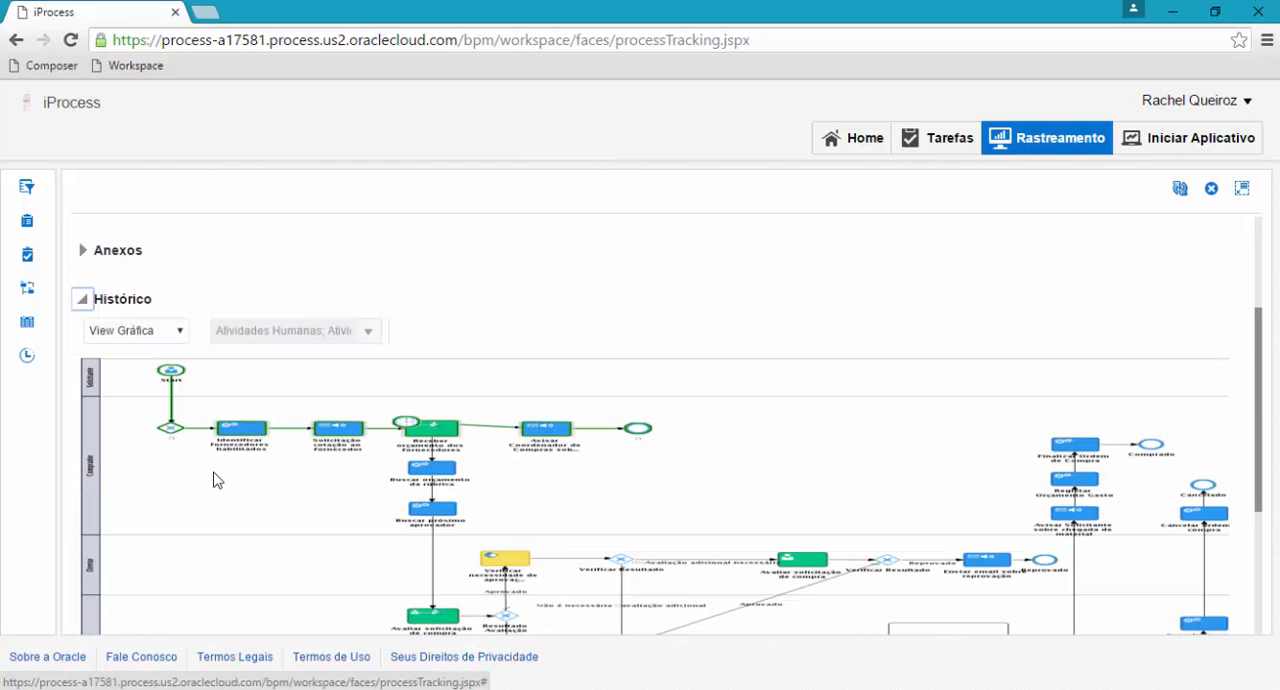
scroll(213, 480, down, 1)
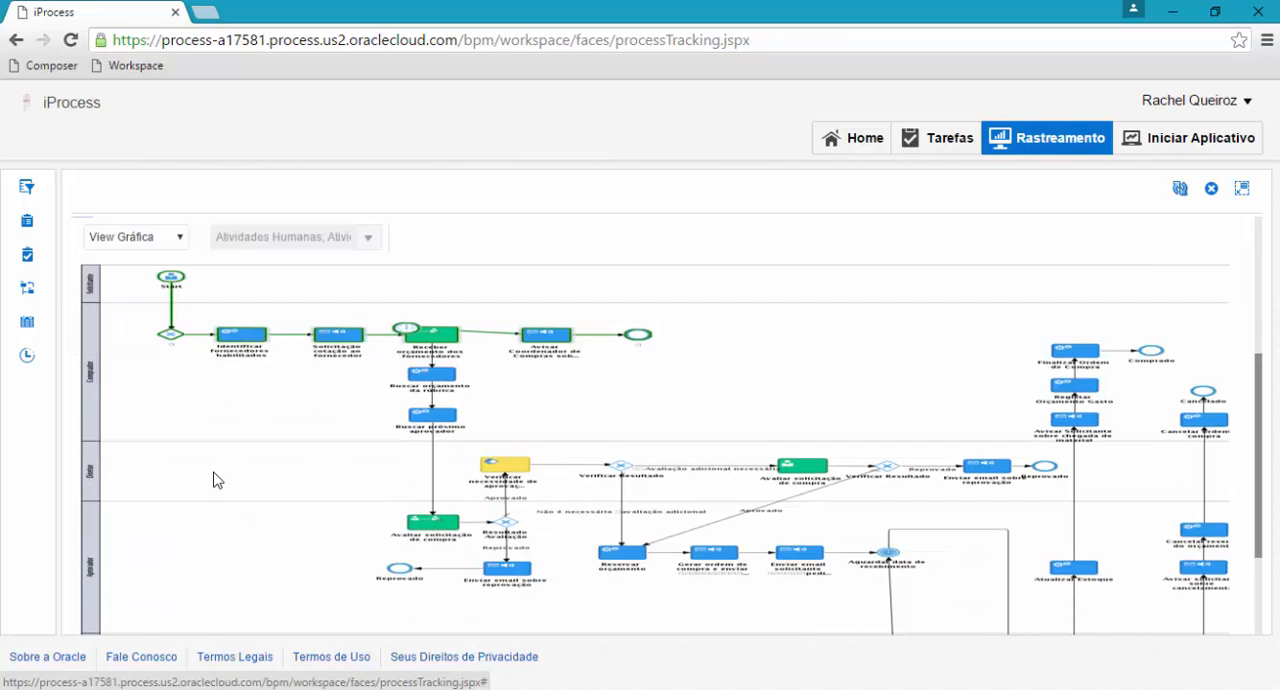
Switch the instance's history from the graphical view to View em Árvore and review the listed activities.
scroll(238, 470, up, 1)
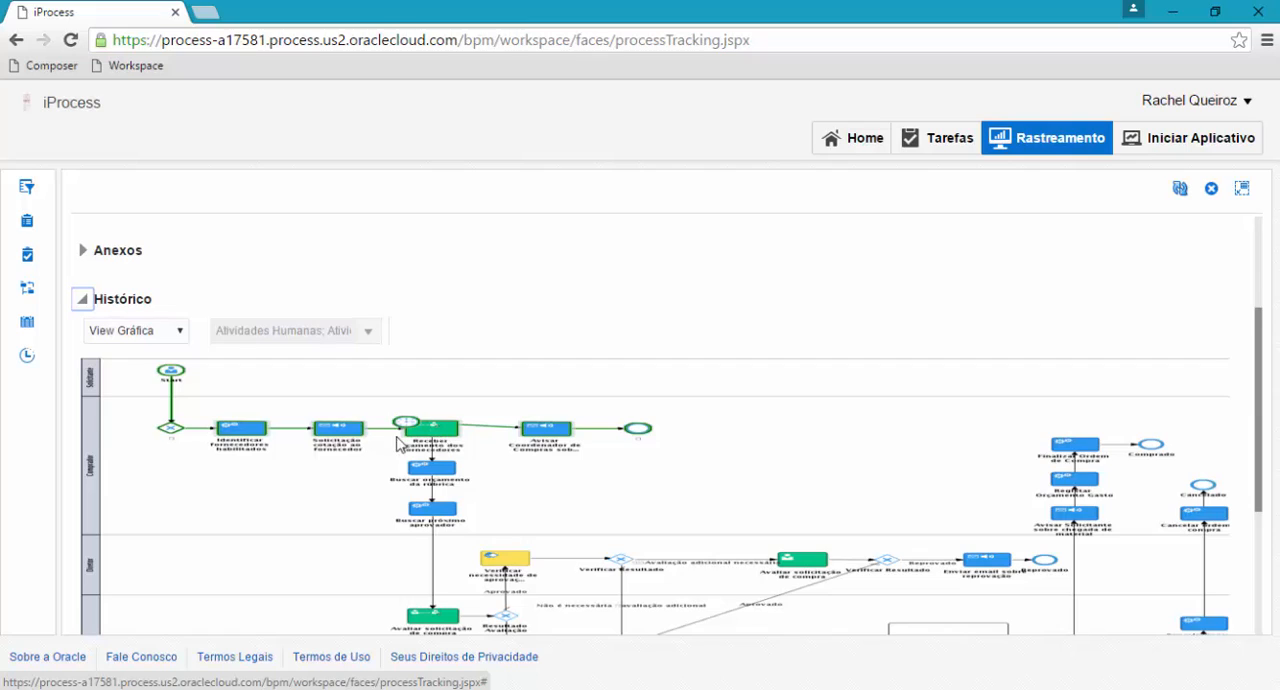
click(431, 430)
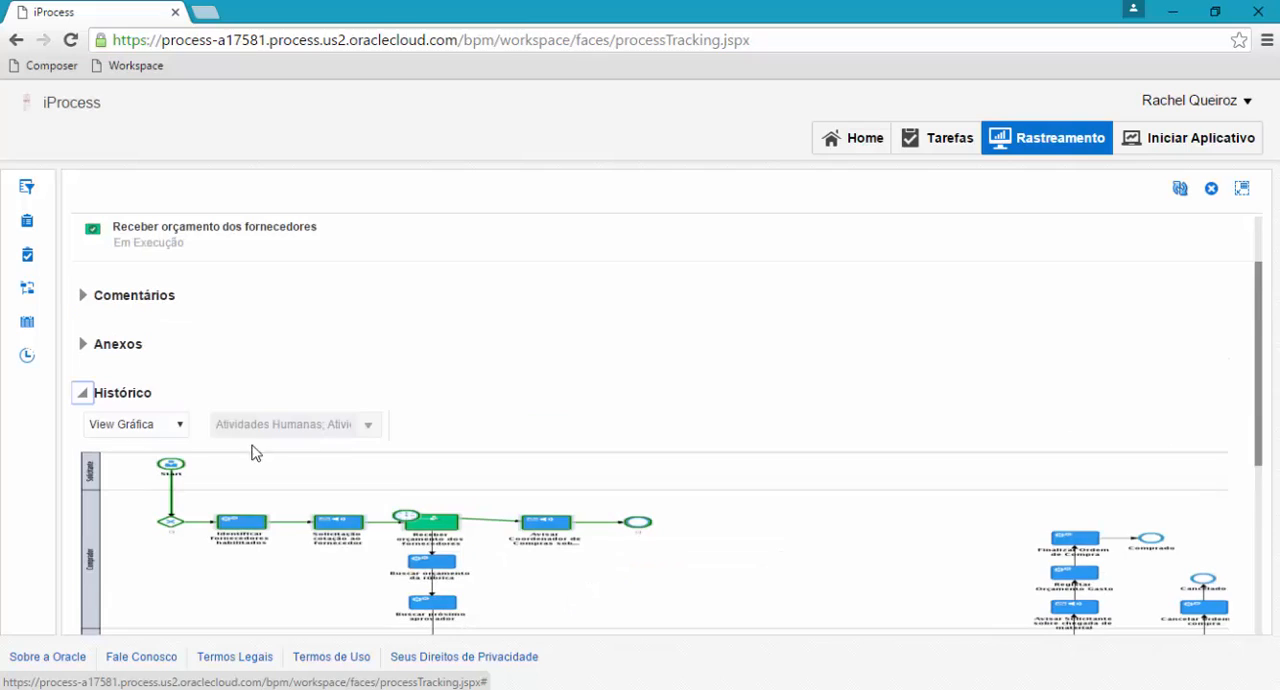
click(155, 423)
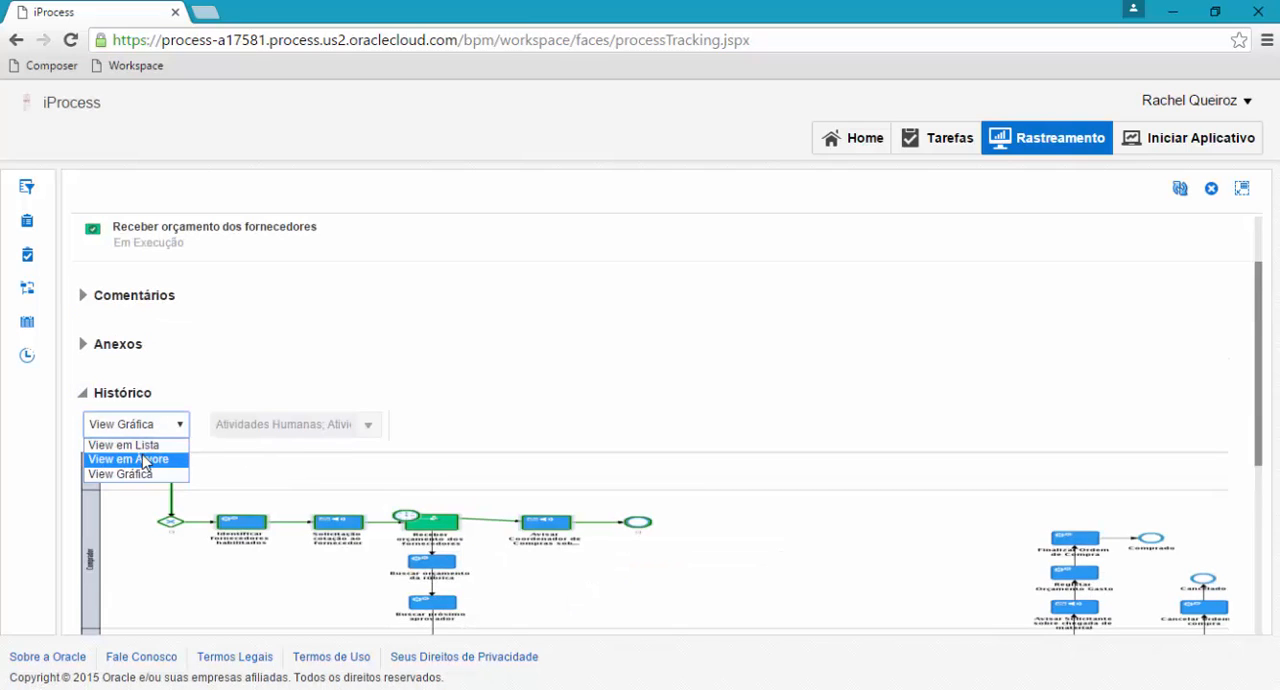
click(146, 460)
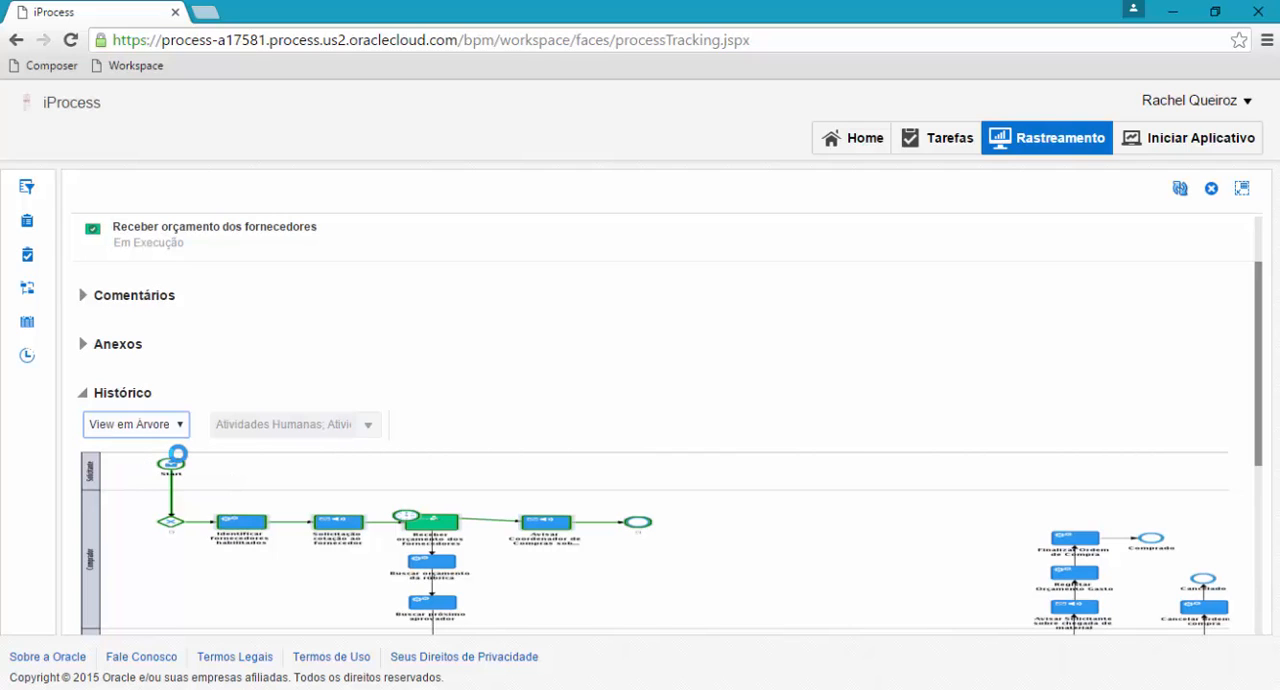
scroll(177, 457, down, 1)
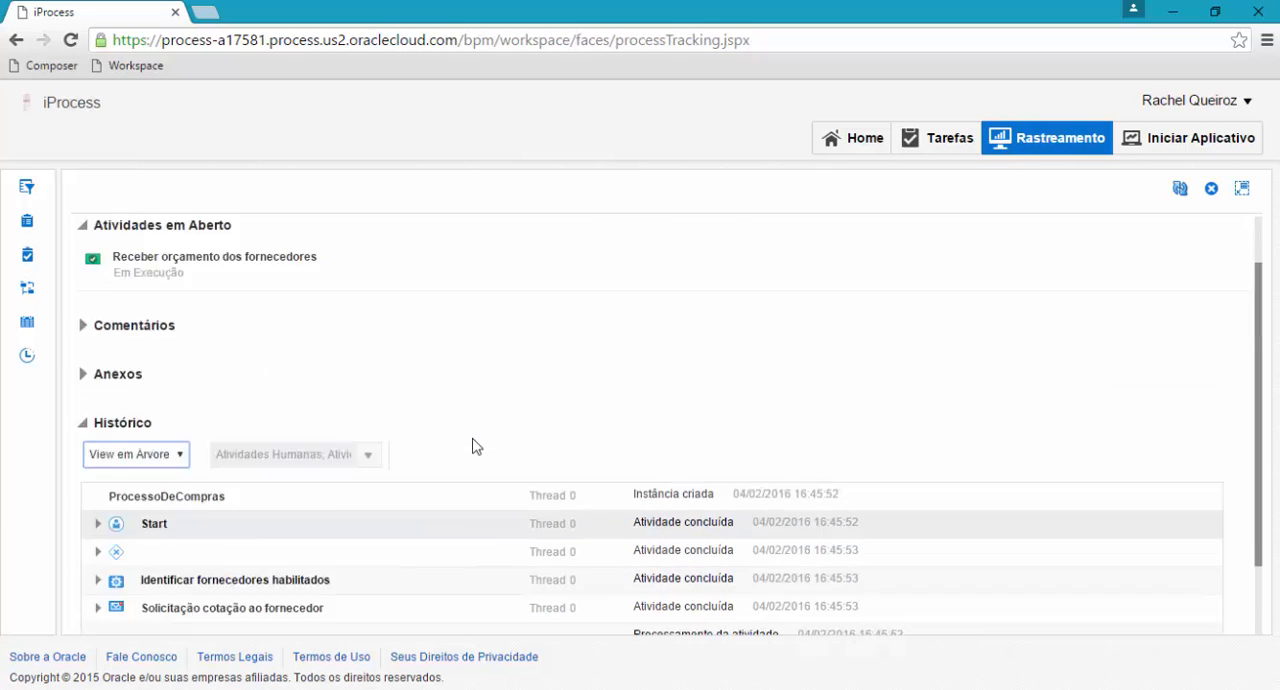
Sign out of the requester's account and sign in as the purchasing user with that account's username and password.
click(1185, 100)
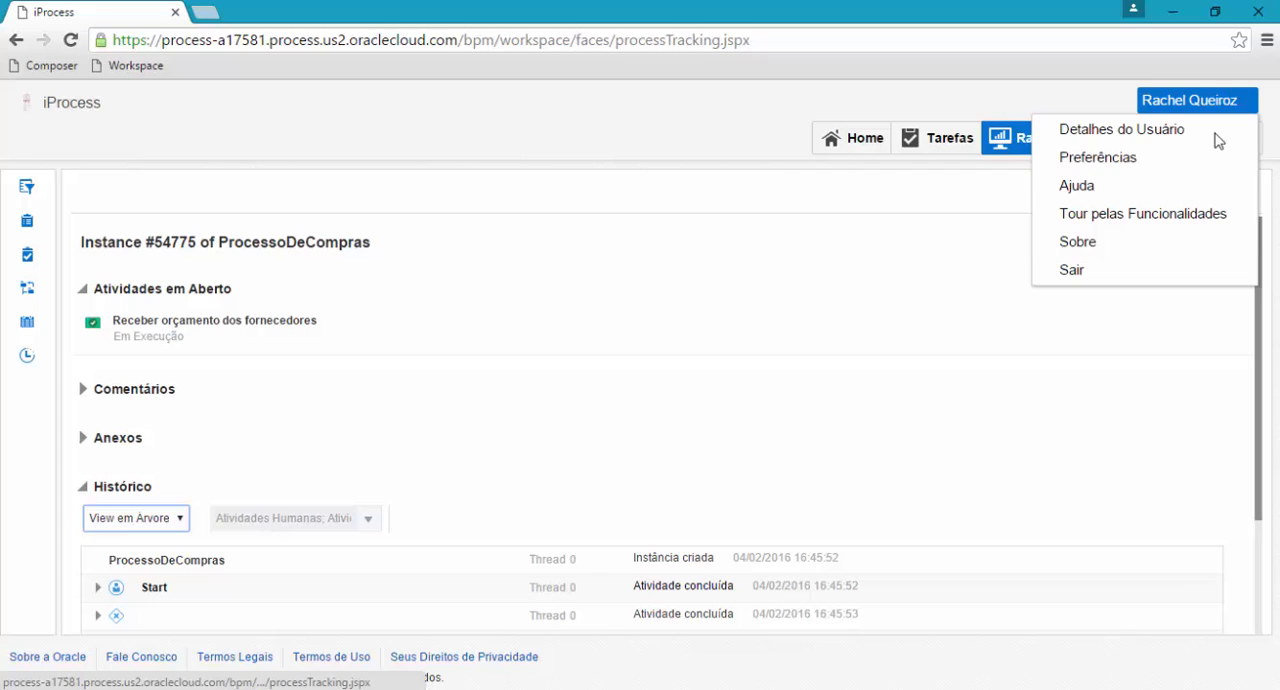
click(1108, 270)
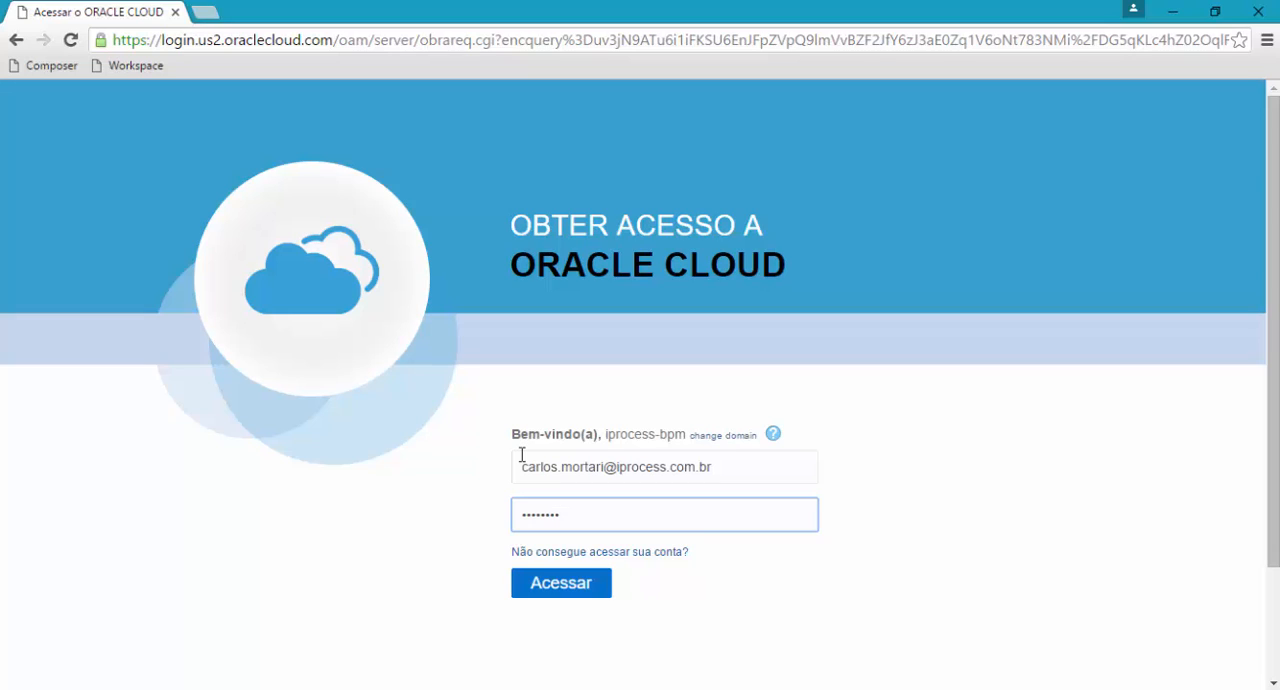
key(Return)
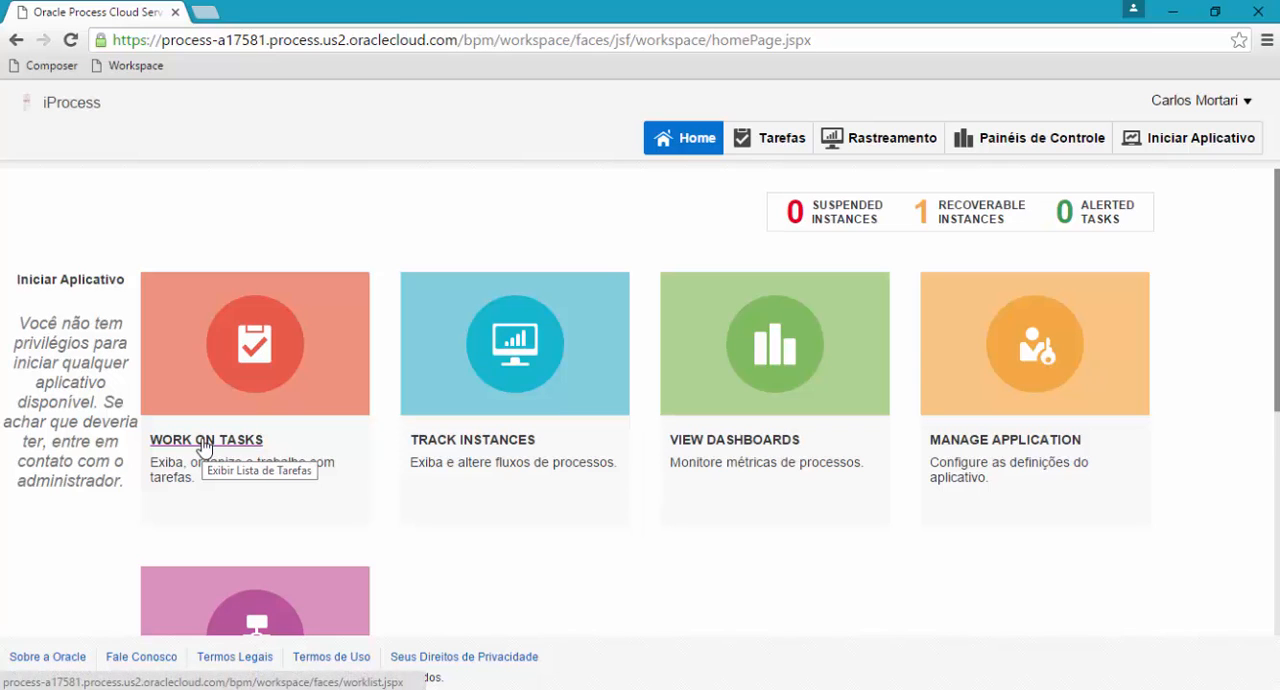
Open the task list, open the newest Receber orçamento dos fornecedores task, and maximize its form.
click(203, 442)
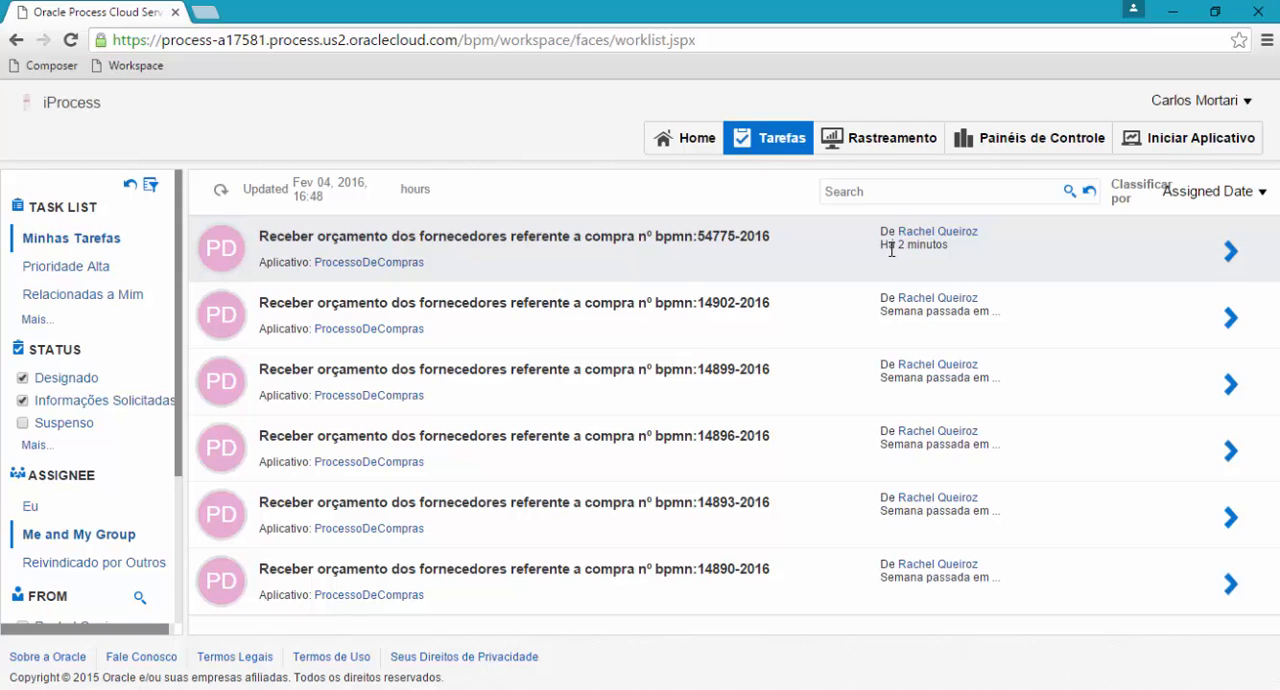
click(684, 252)
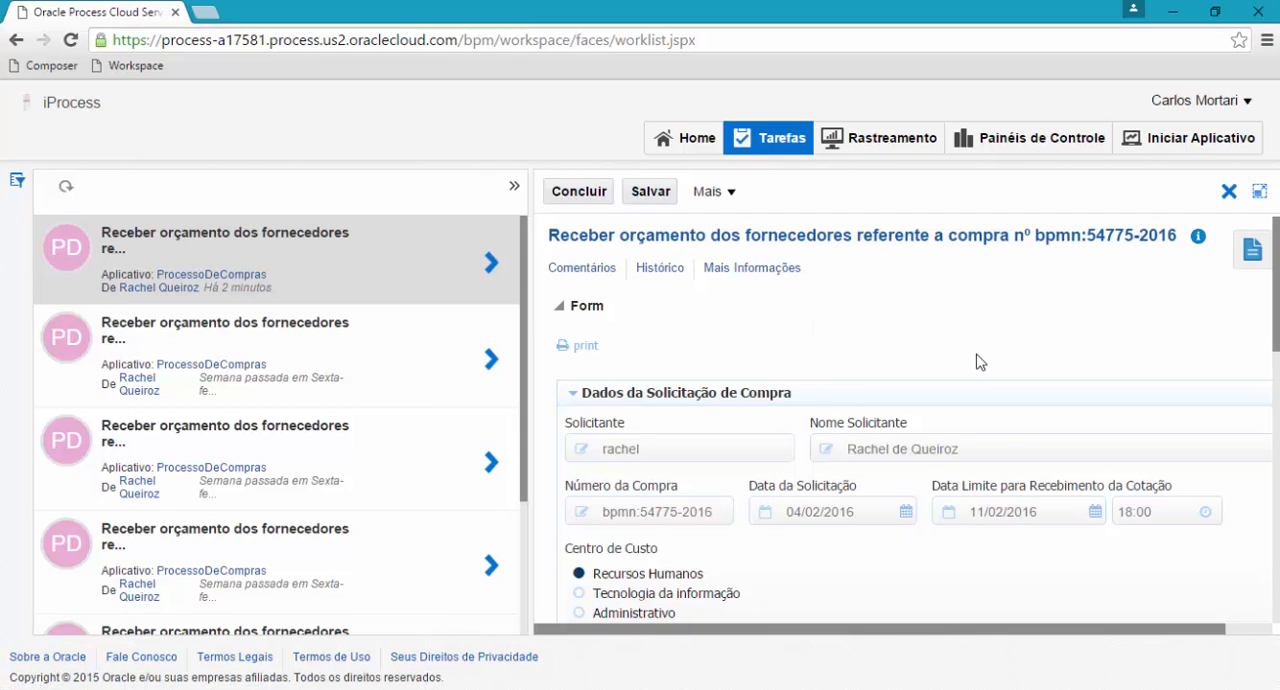
click(1259, 194)
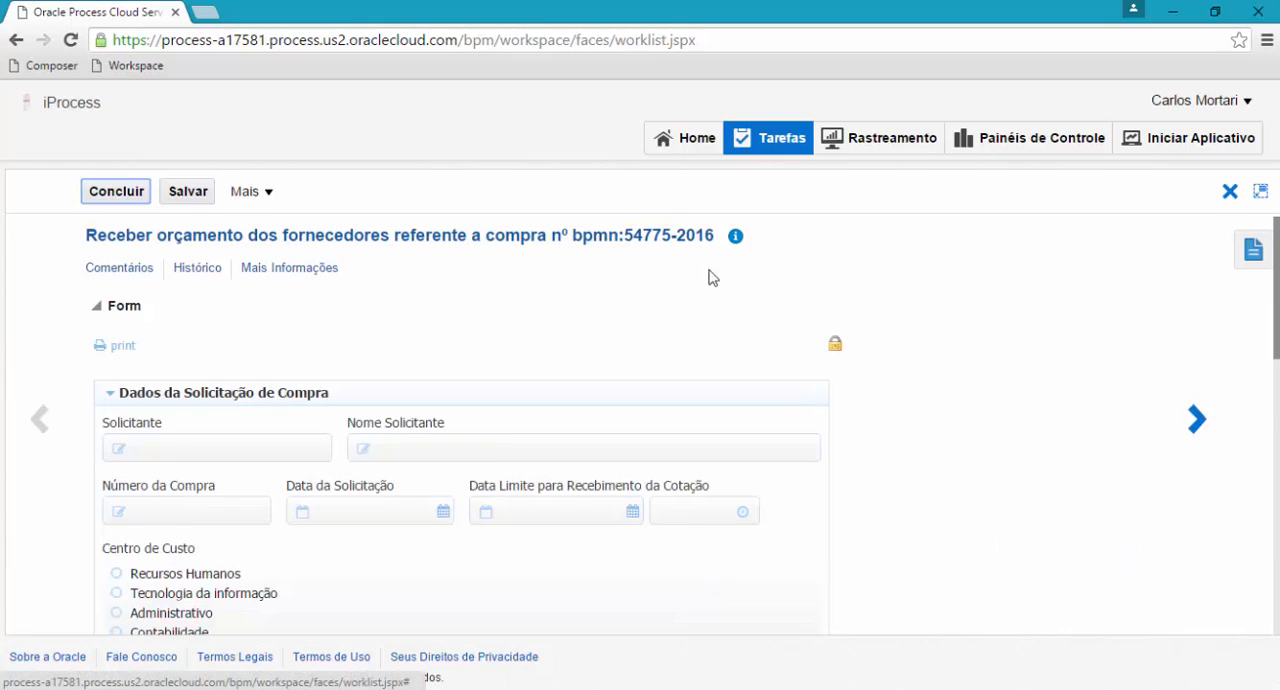
Enter 10 as the number of delivery days and 1500 as the notebook's value in the quotation form.
scroll(247, 417, down, 1)
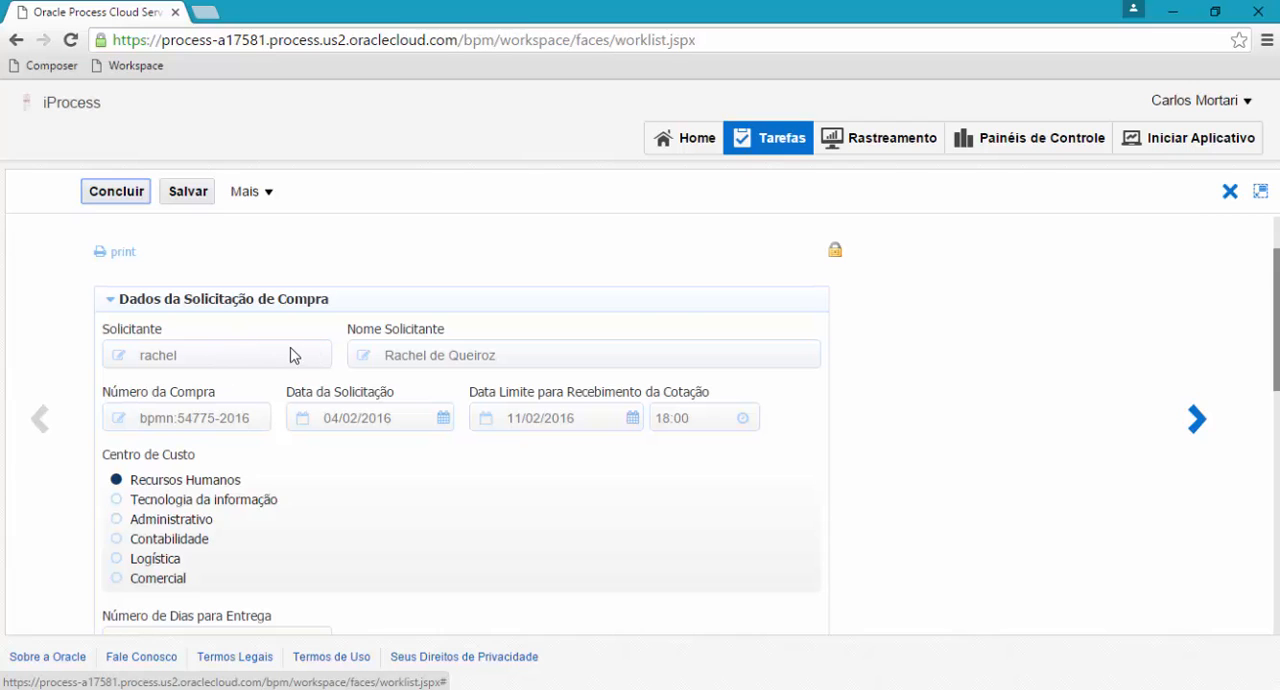
scroll(245, 408, down, 2)
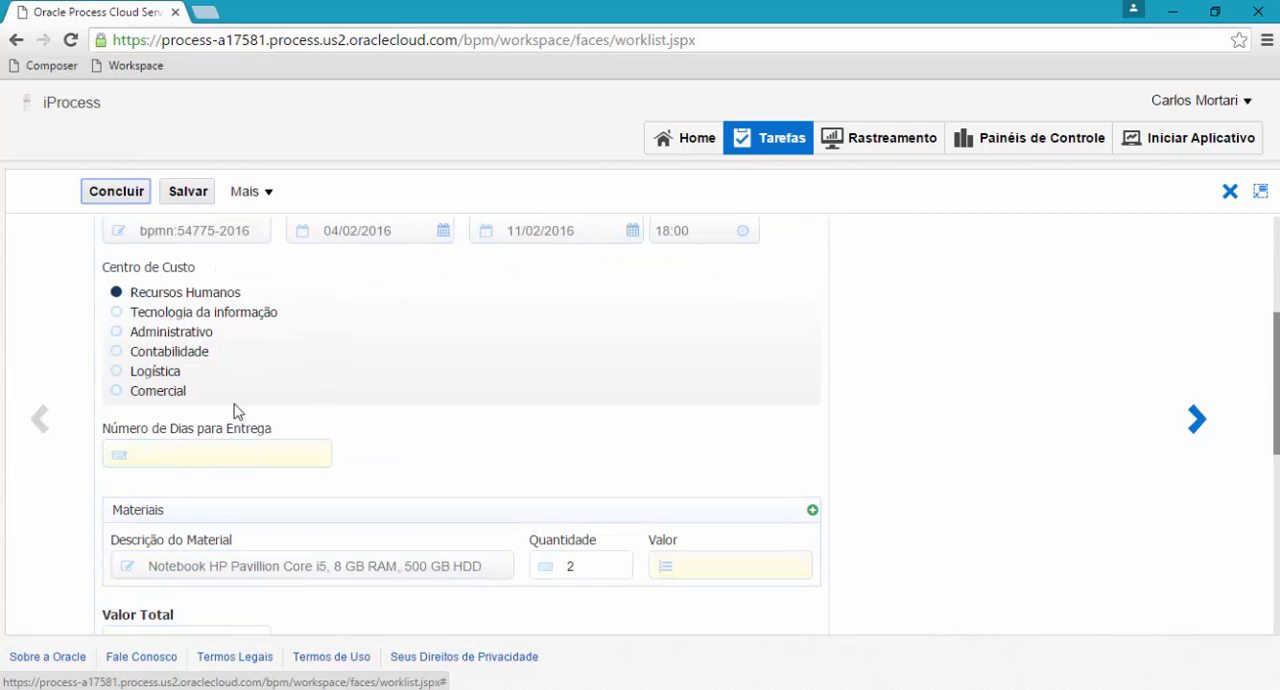
click(198, 451)
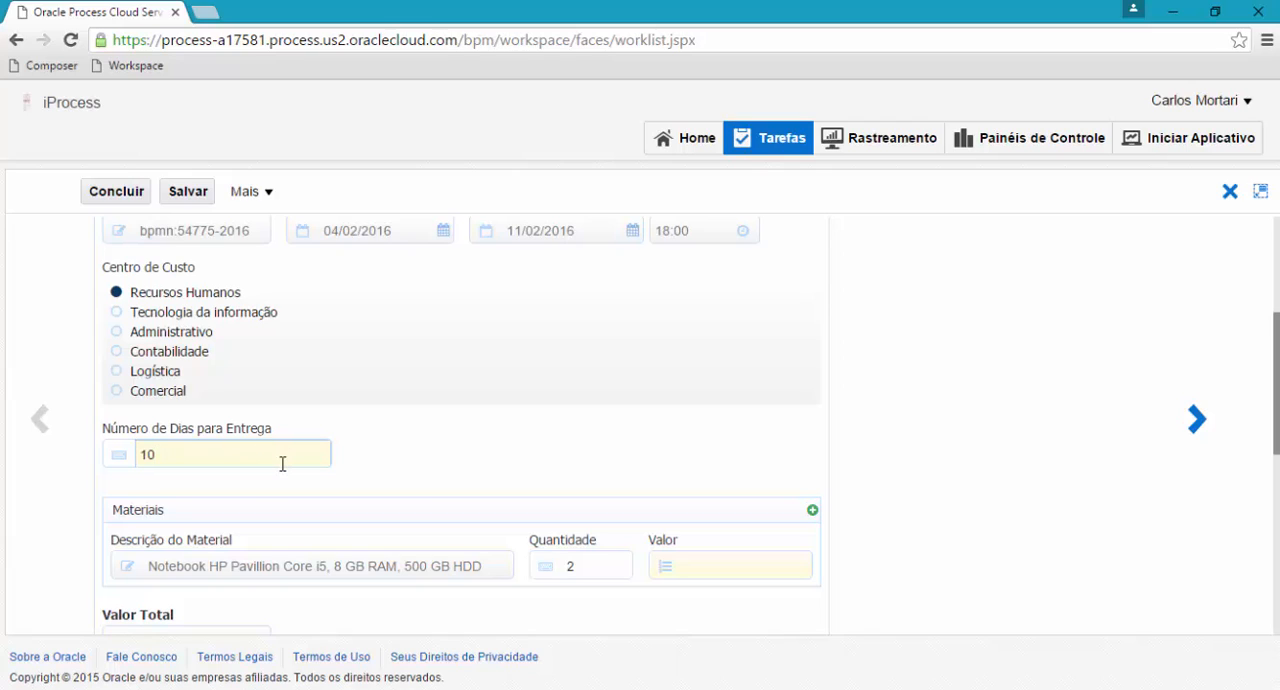
click(697, 565)
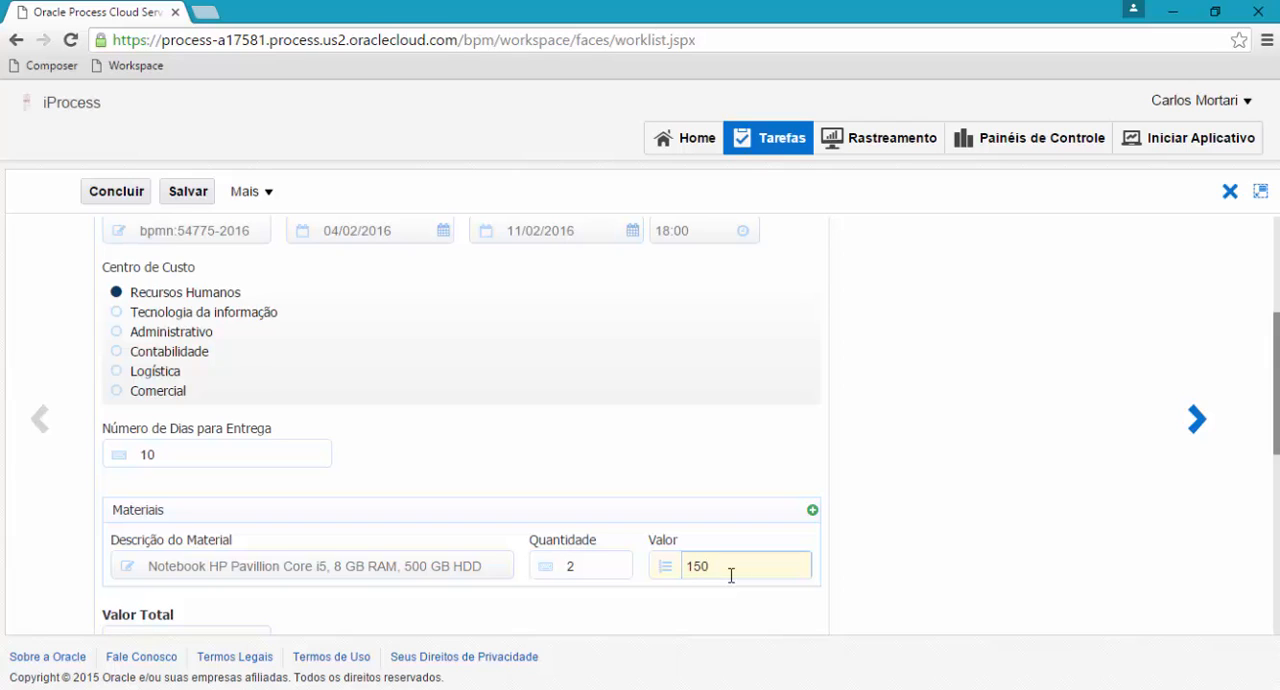
scroll(540, 556, down, 2)
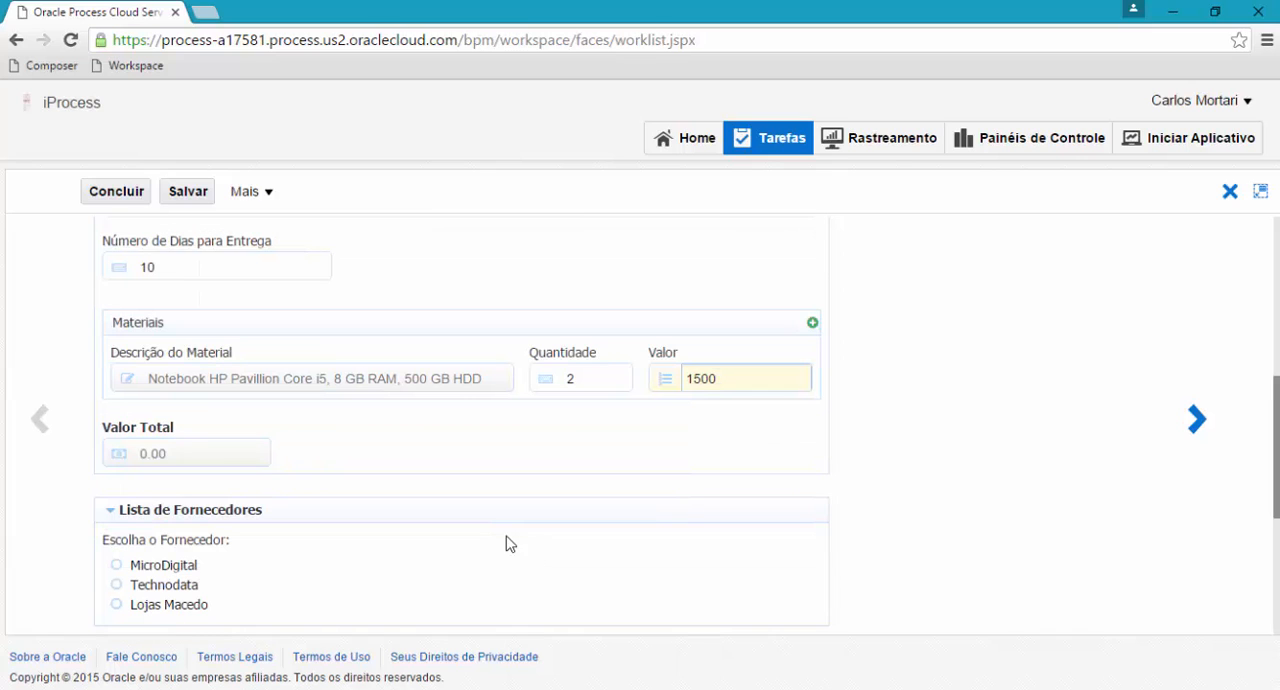
click(509, 501)
Choose MicroDigital as the supplier and complete the quotation task.
scroll(509, 501, down, 3)
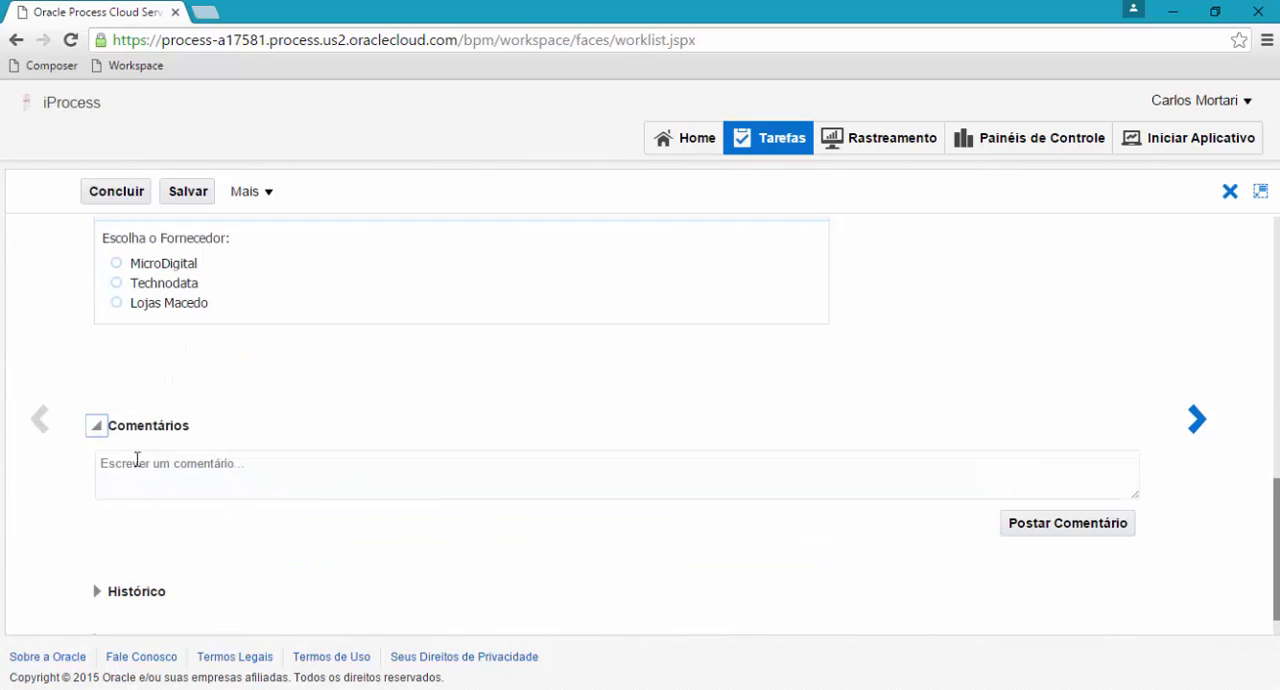
scroll(137, 457, up, 4)
scroll(170, 530, down, 3)
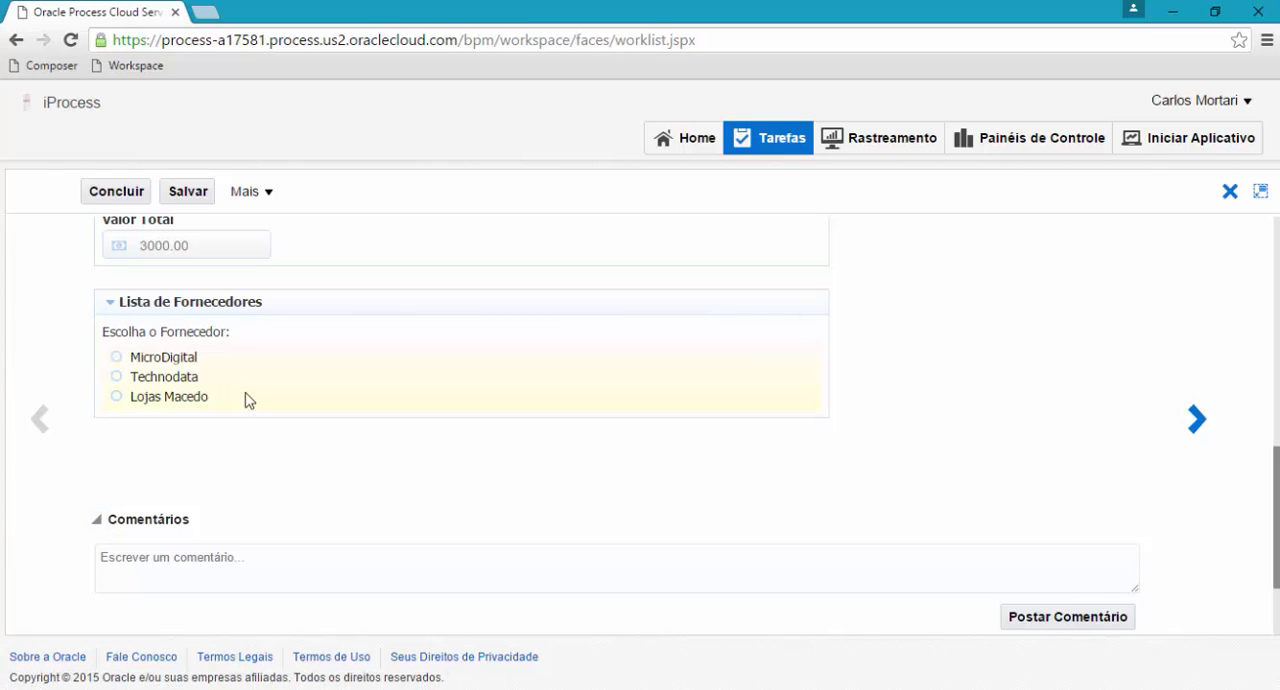
click(116, 357)
scroll(628, 450, up, 10)
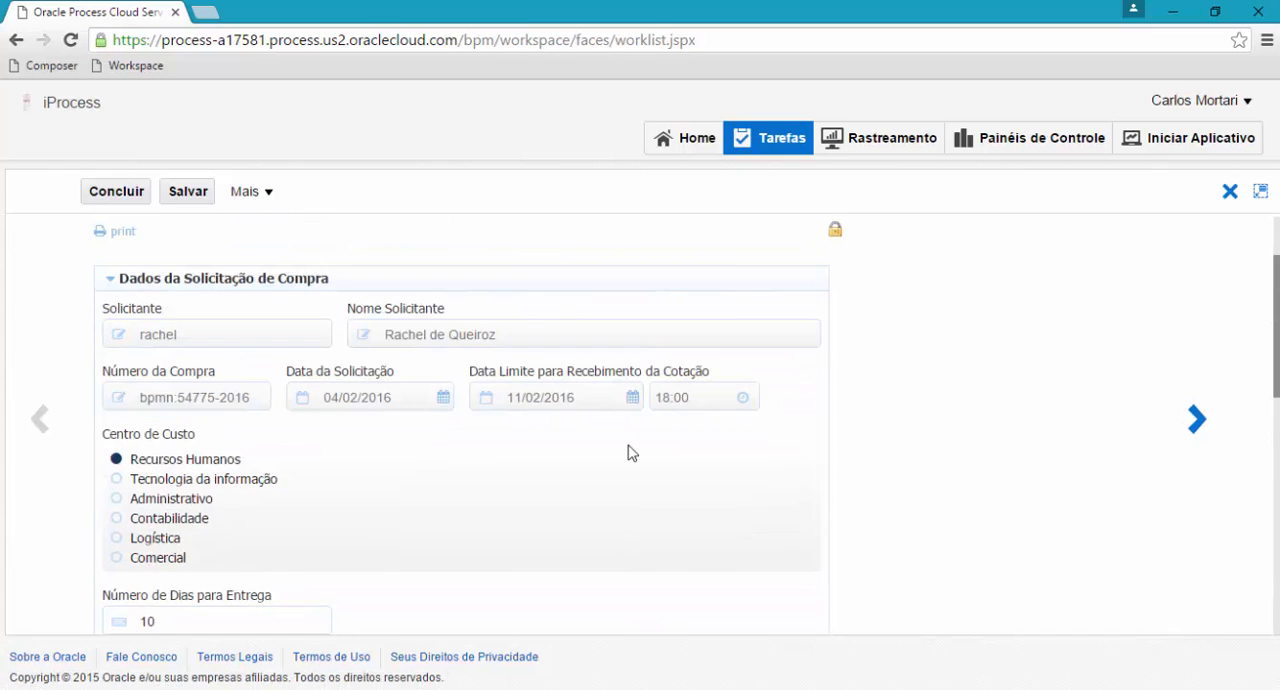
click(140, 193)
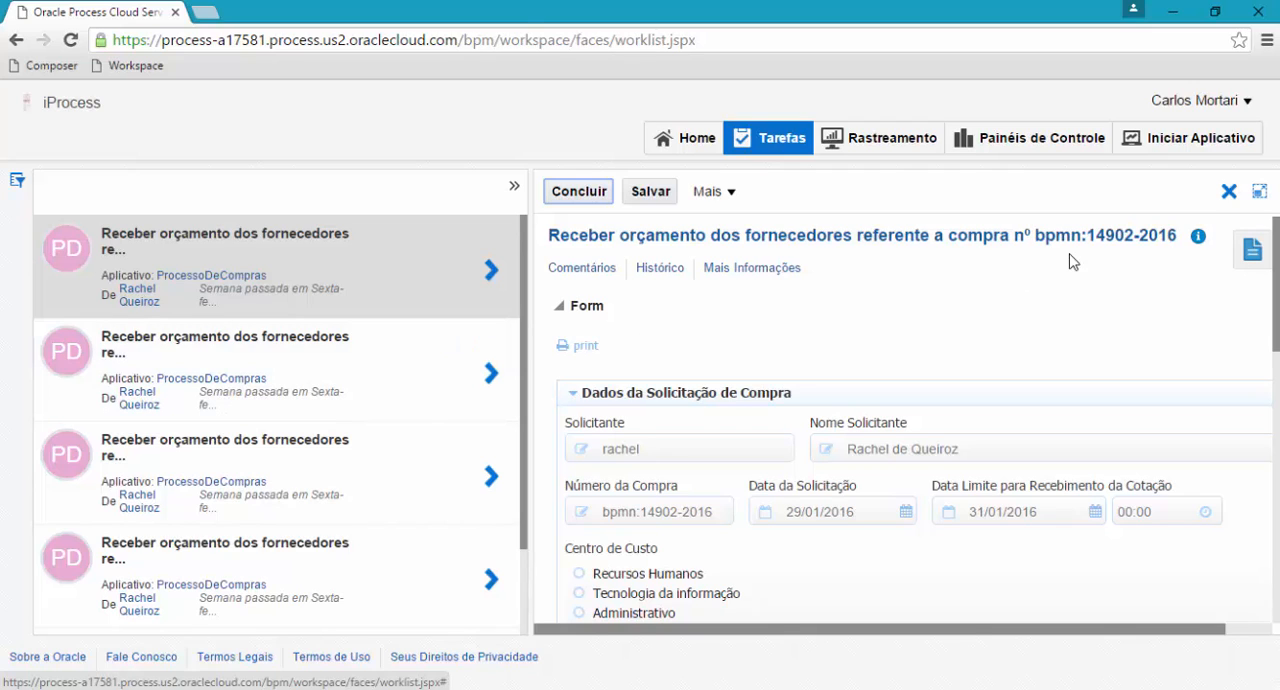
Sign out of the purchasing account and sign in as the approver, entering that account's username and password.
click(1197, 101)
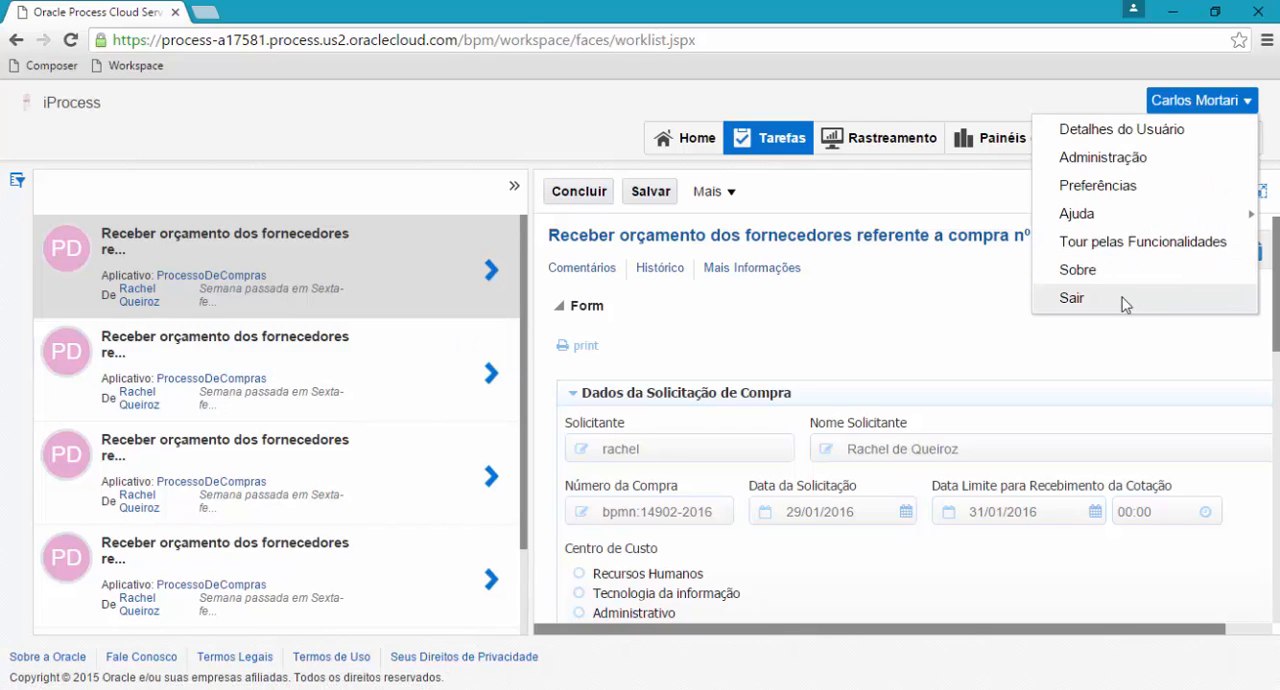
click(1072, 298)
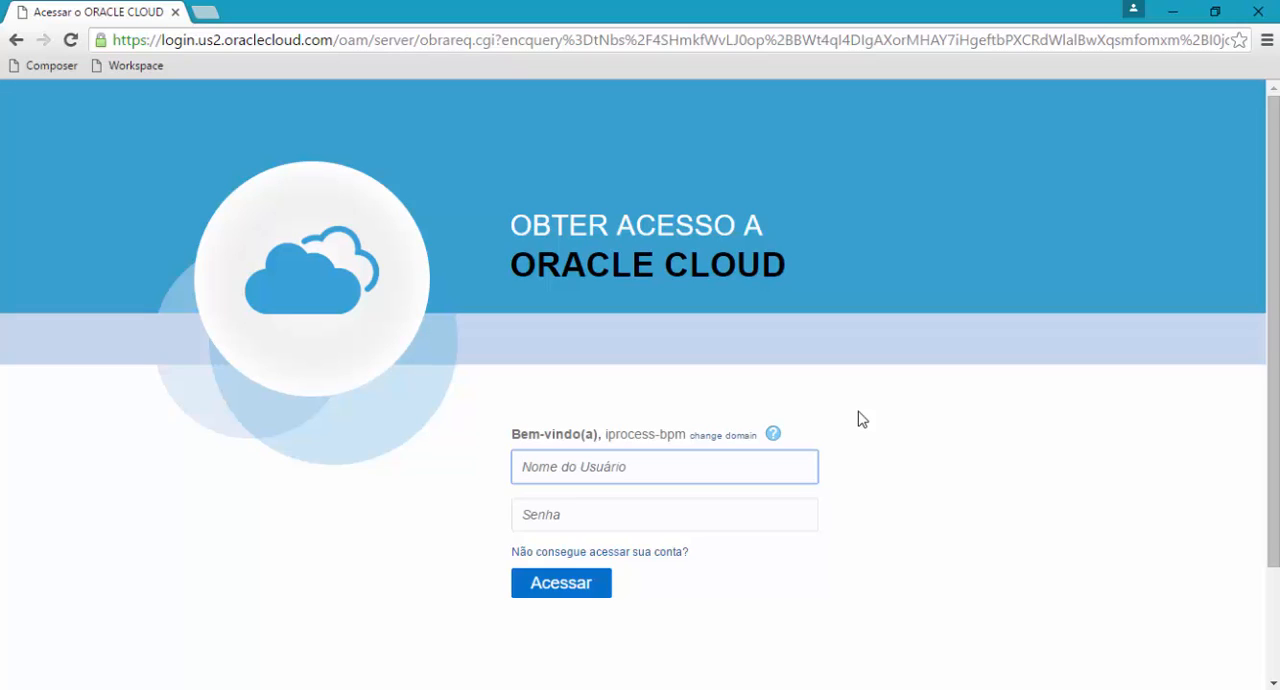
text(graciliano)
key(Tab)
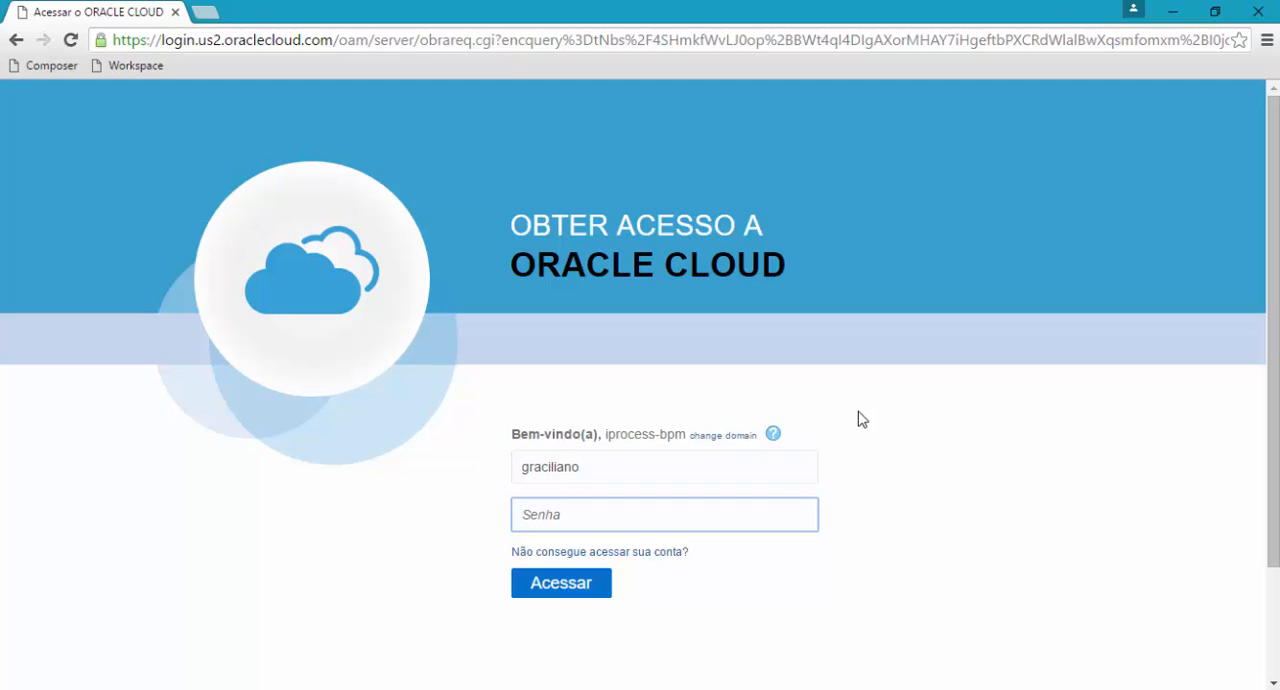
text(•••••••••••)
key(Return)
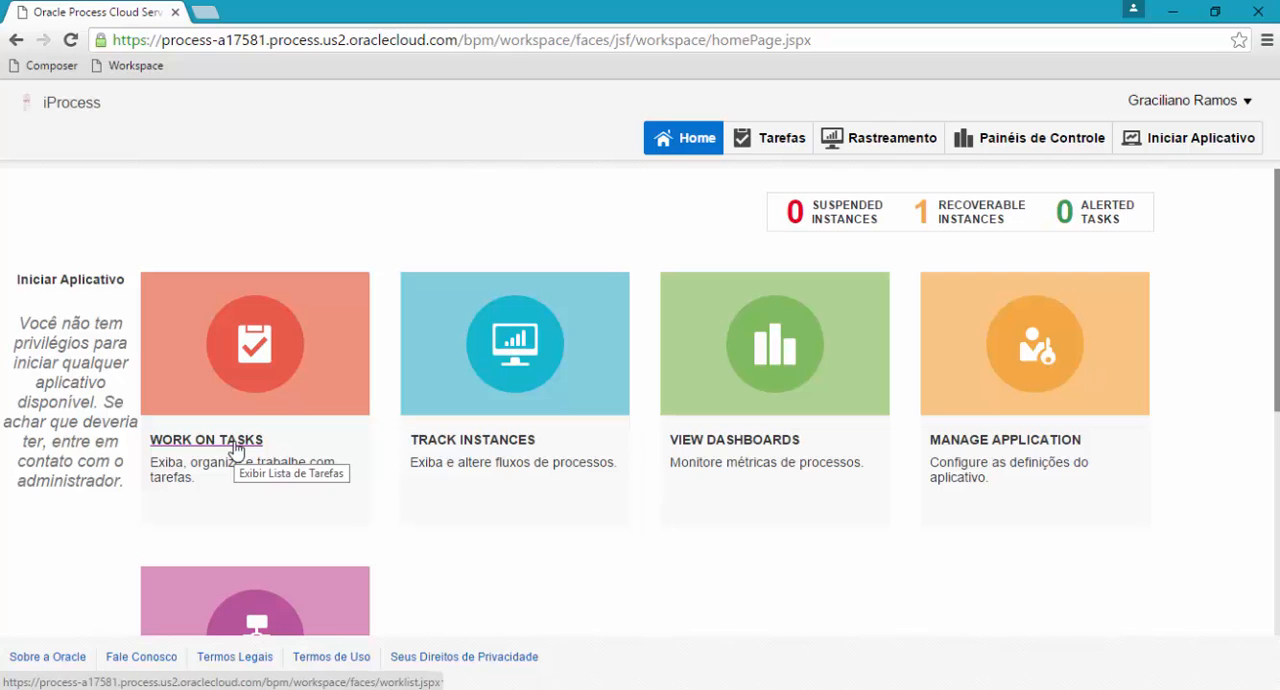
Open the approver's task list, try the Prioridade Alta filter, and return to Minhas Tarefas.
click(236, 449)
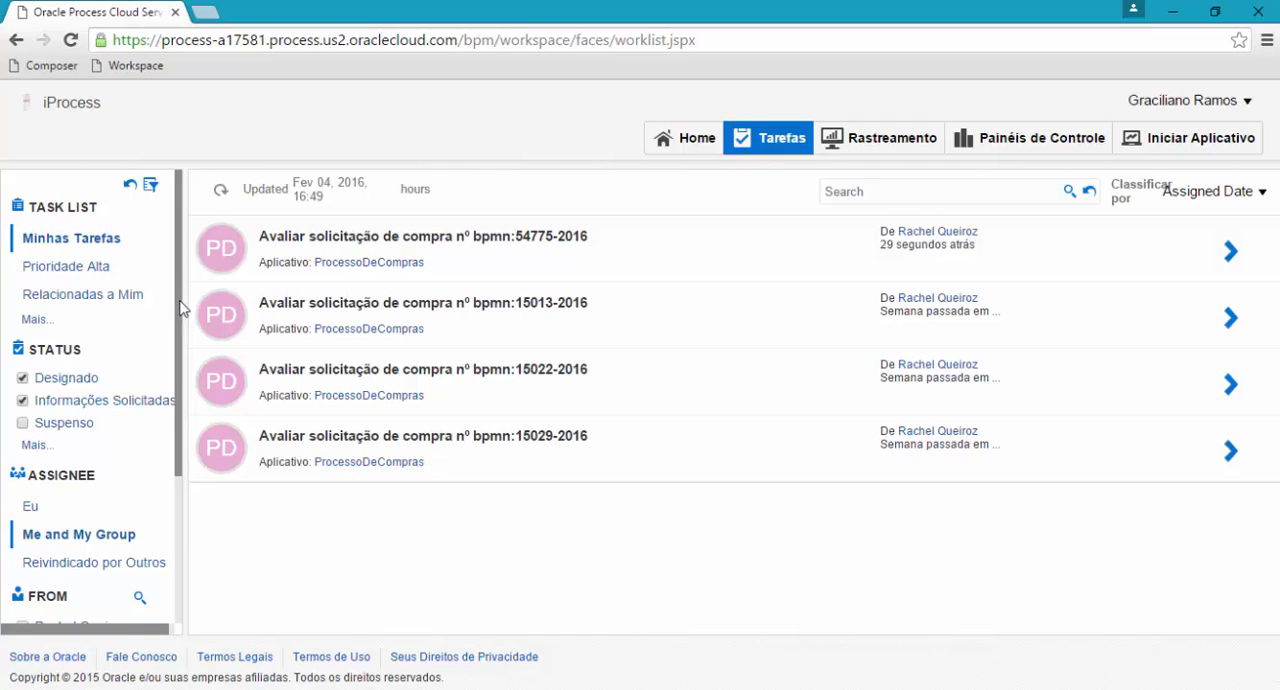
scroll(166, 330, down, 3)
scroll(155, 437, up, 3)
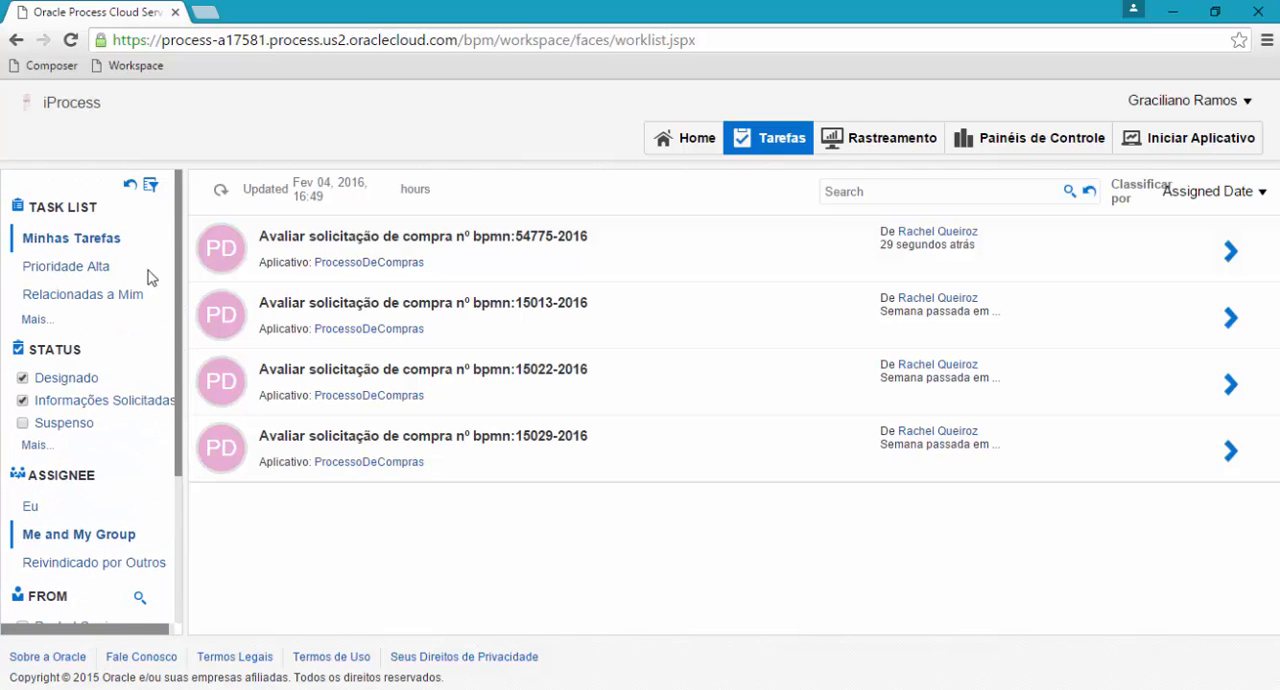
click(67, 270)
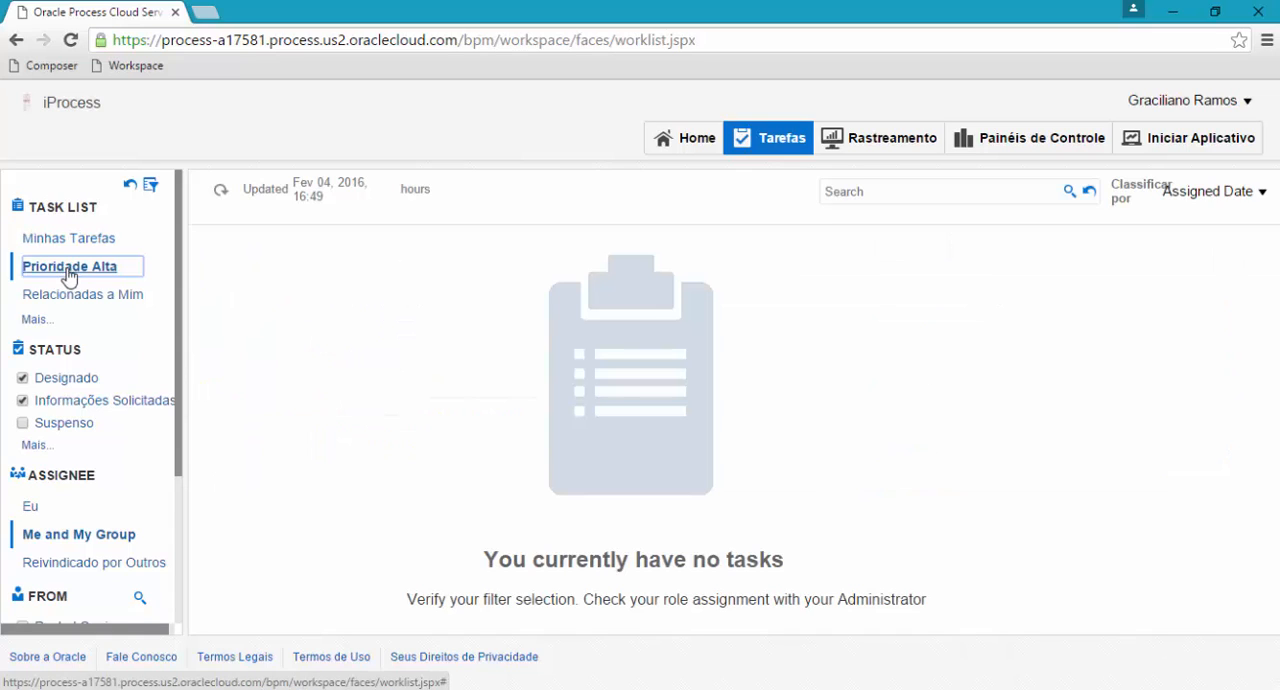
click(70, 240)
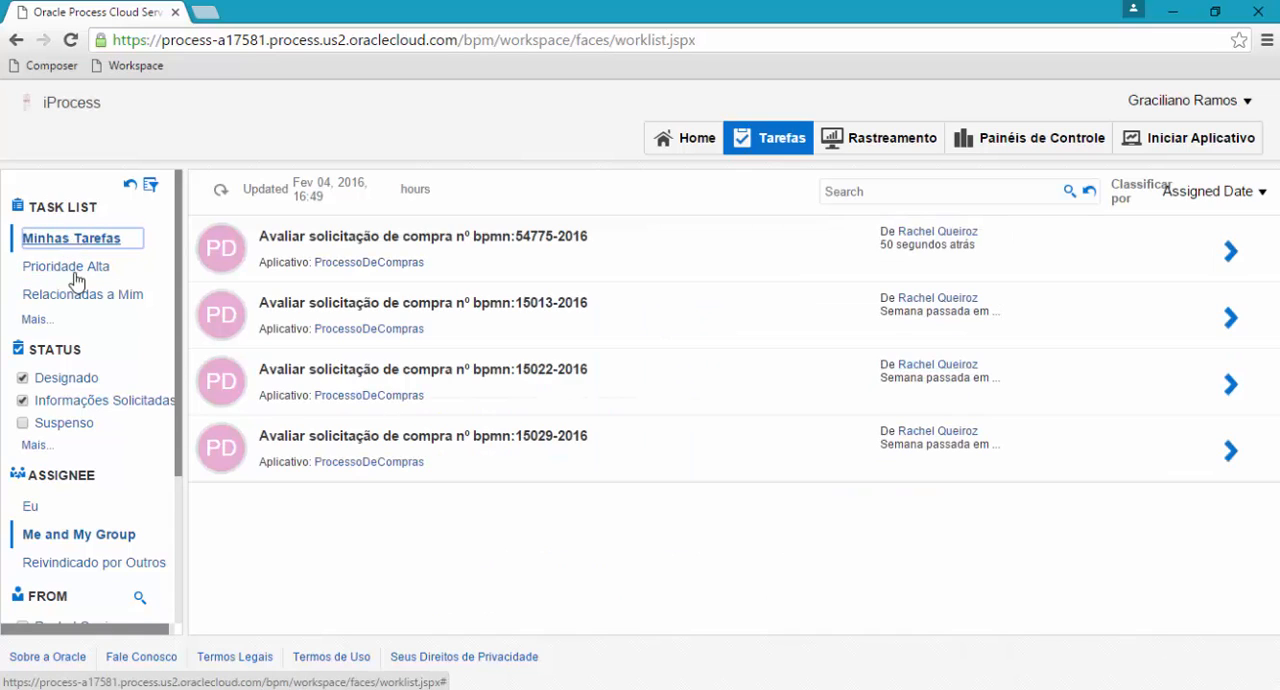
Check the additional status filters, then filter tasks by assignee Eu and restore Me and My Group.
click(35, 448)
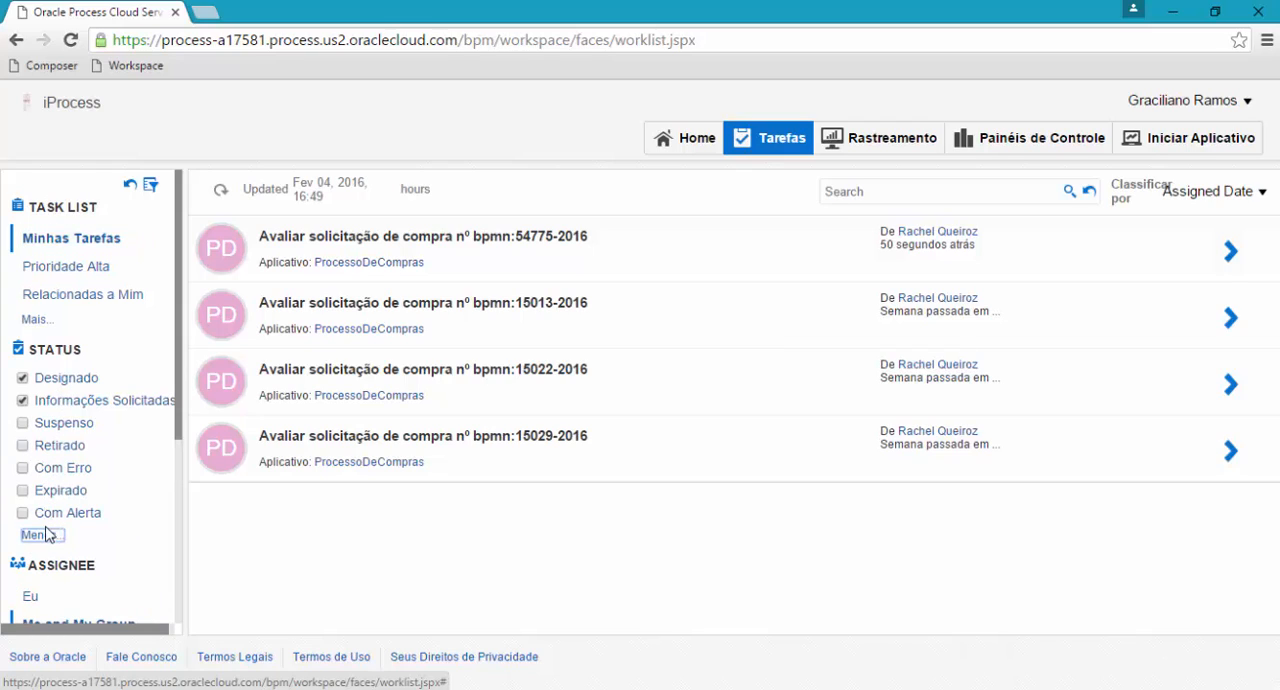
click(40, 536)
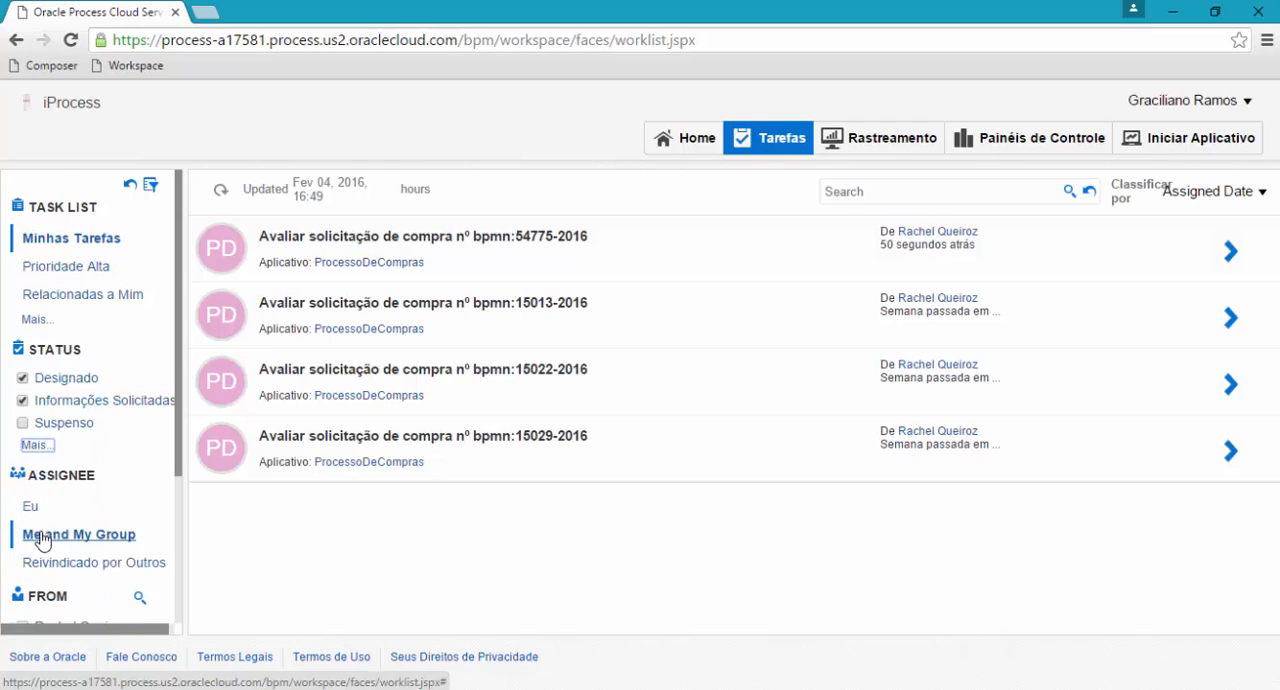
scroll(43, 540, down, 2)
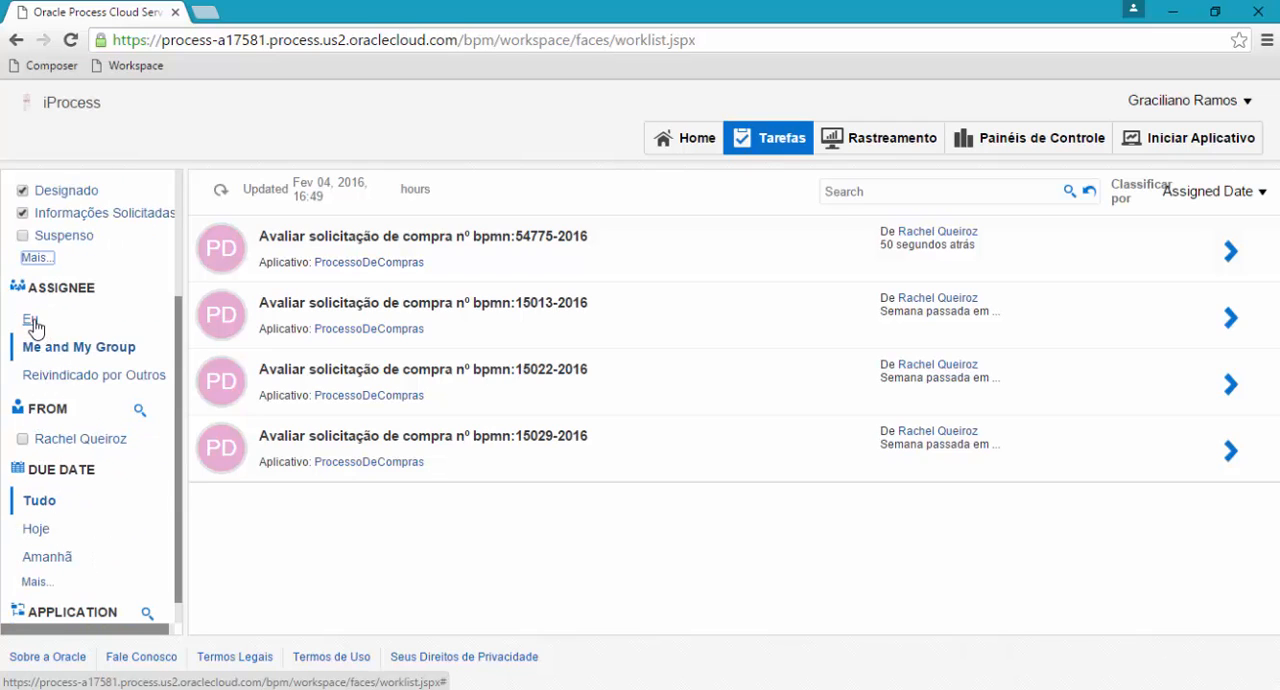
click(32, 319)
scroll(88, 400, down, 2)
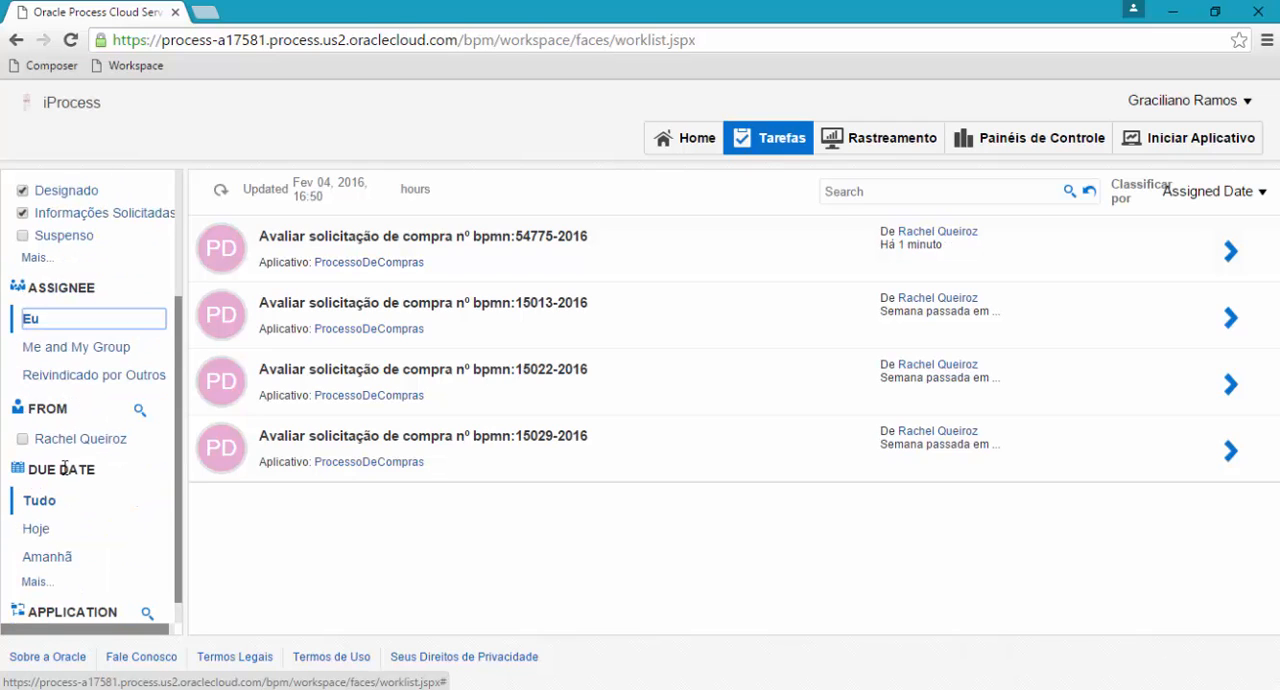
click(80, 348)
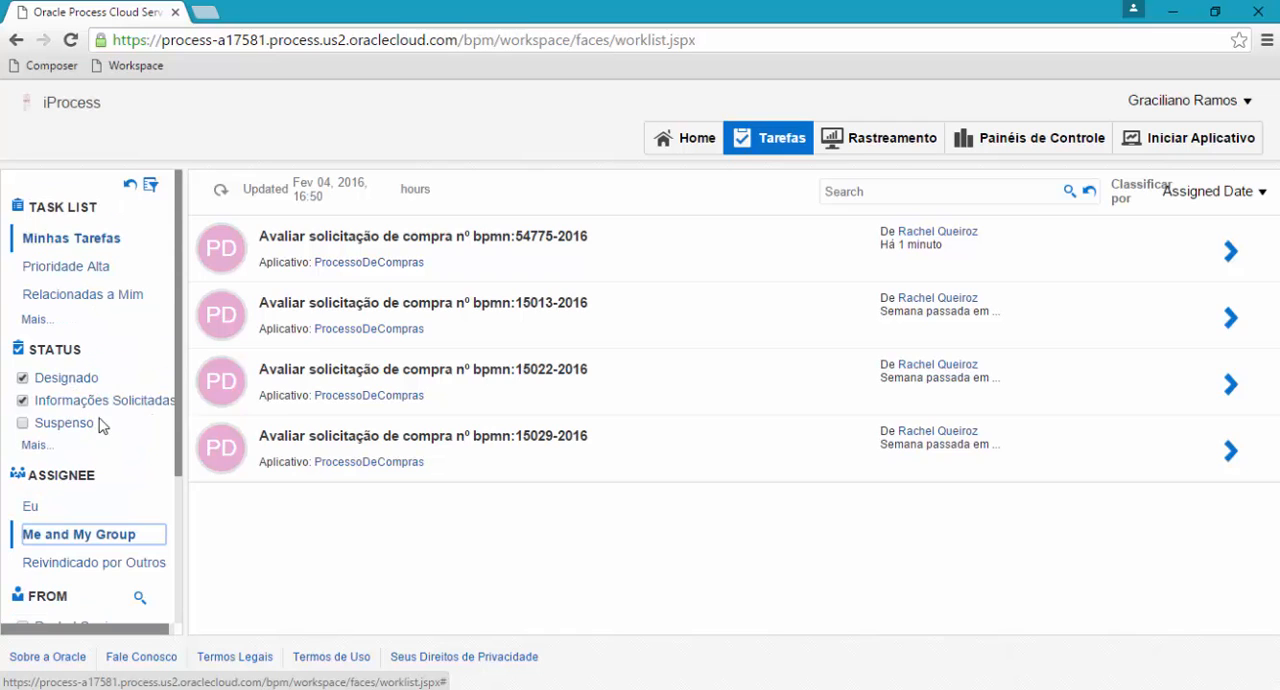
Look over the remaining task filters and open the newest Avaliar solicitação de compra task.
scroll(123, 434, down, 3)
scroll(125, 530, up, 3)
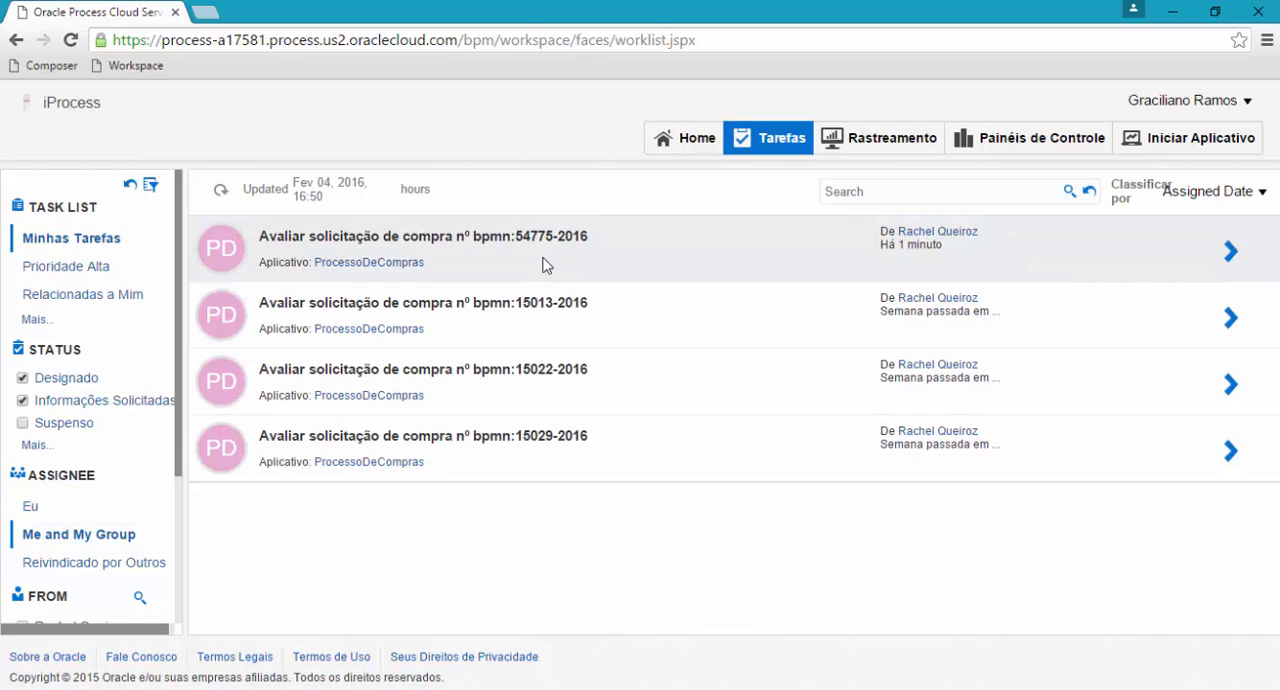
click(543, 264)
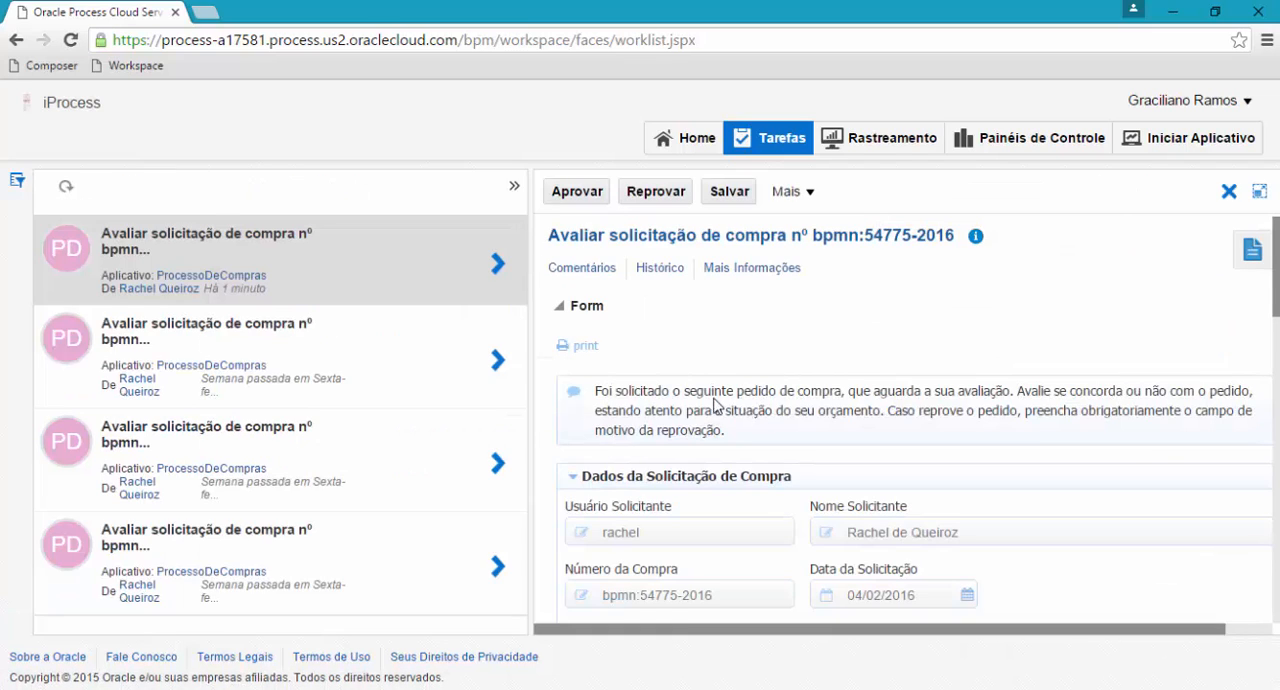
Review the purchase request form, covering the requester data, cost center, materials, supplier, total value, and the Situação Orçamentária section.
scroll(683, 366, down, 1)
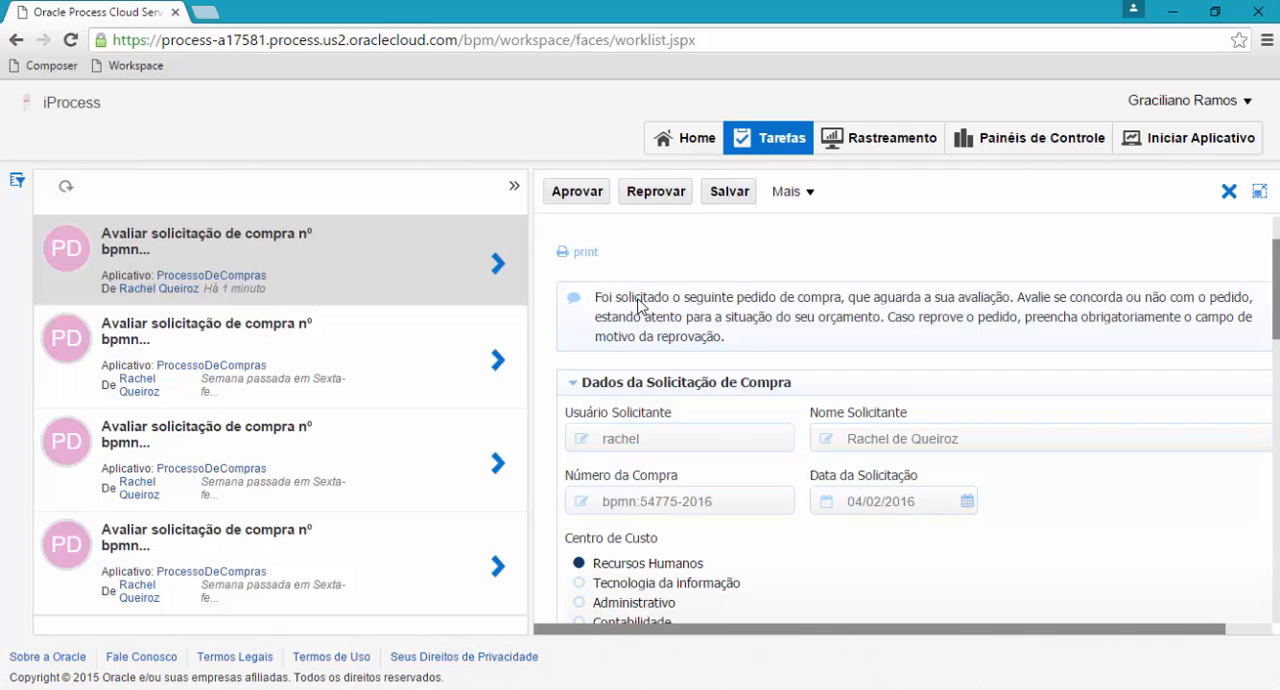
scroll(749, 352, down, 1)
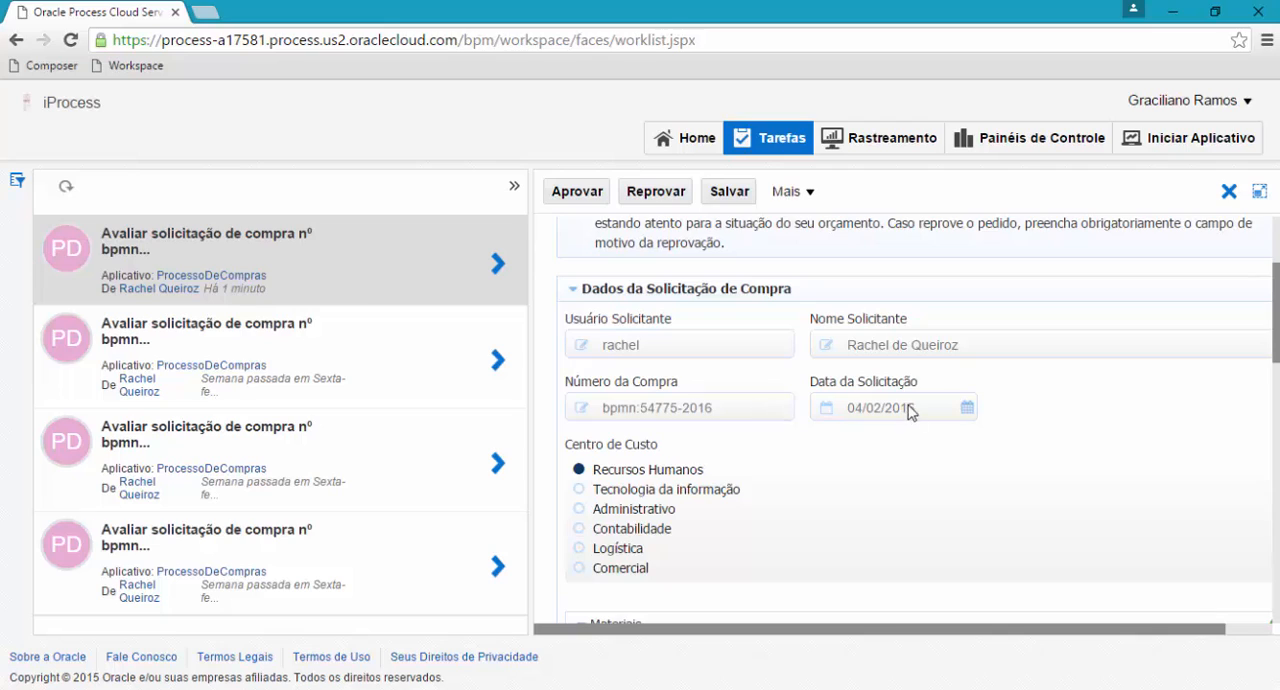
scroll(755, 427, down, 1)
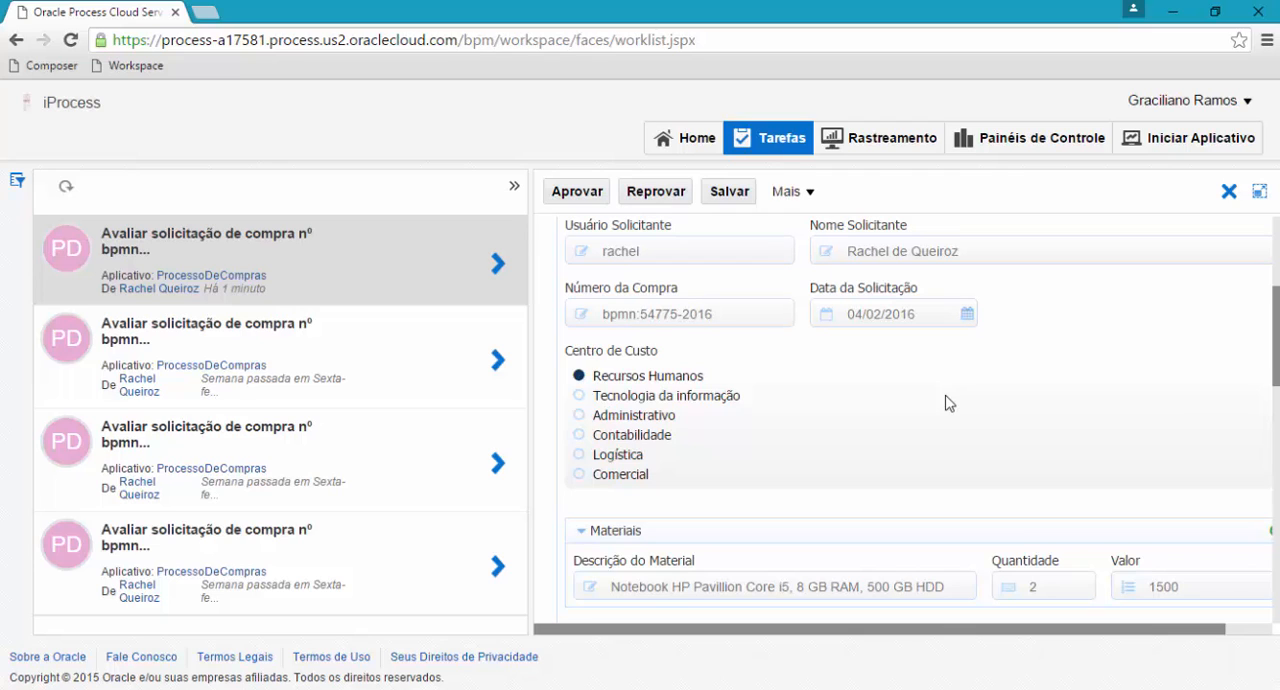
scroll(840, 416, down, 2)
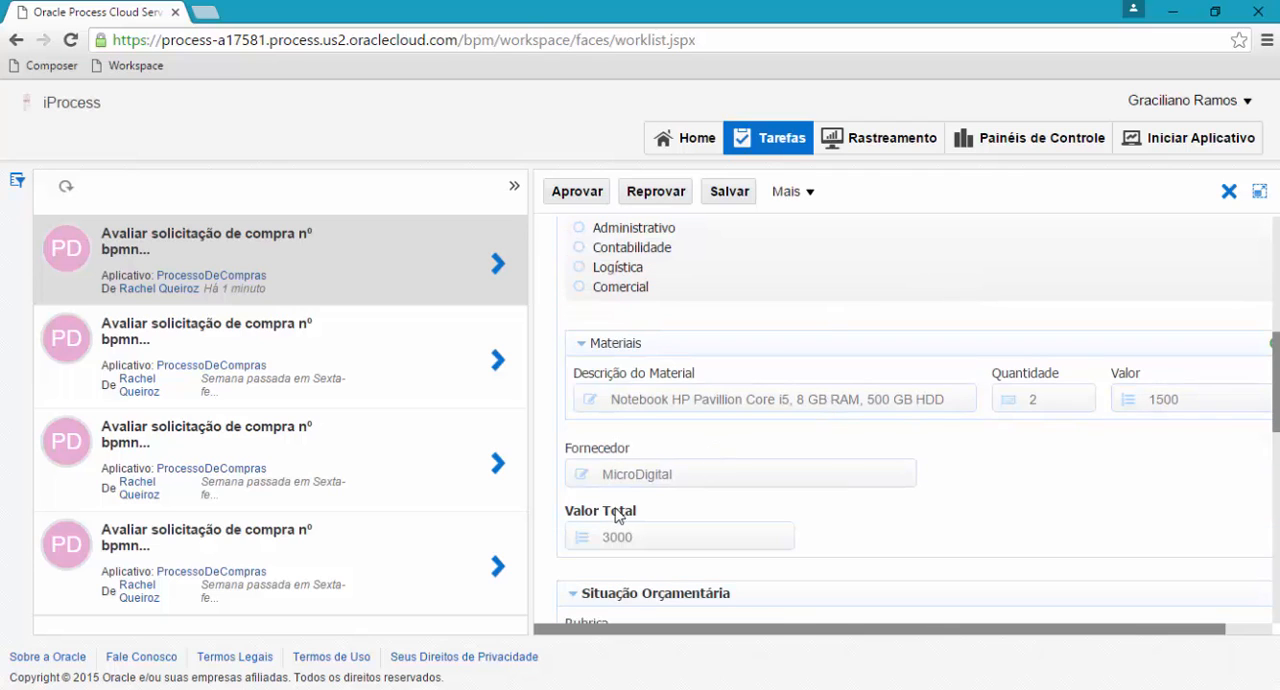
scroll(615, 514, down, 2)
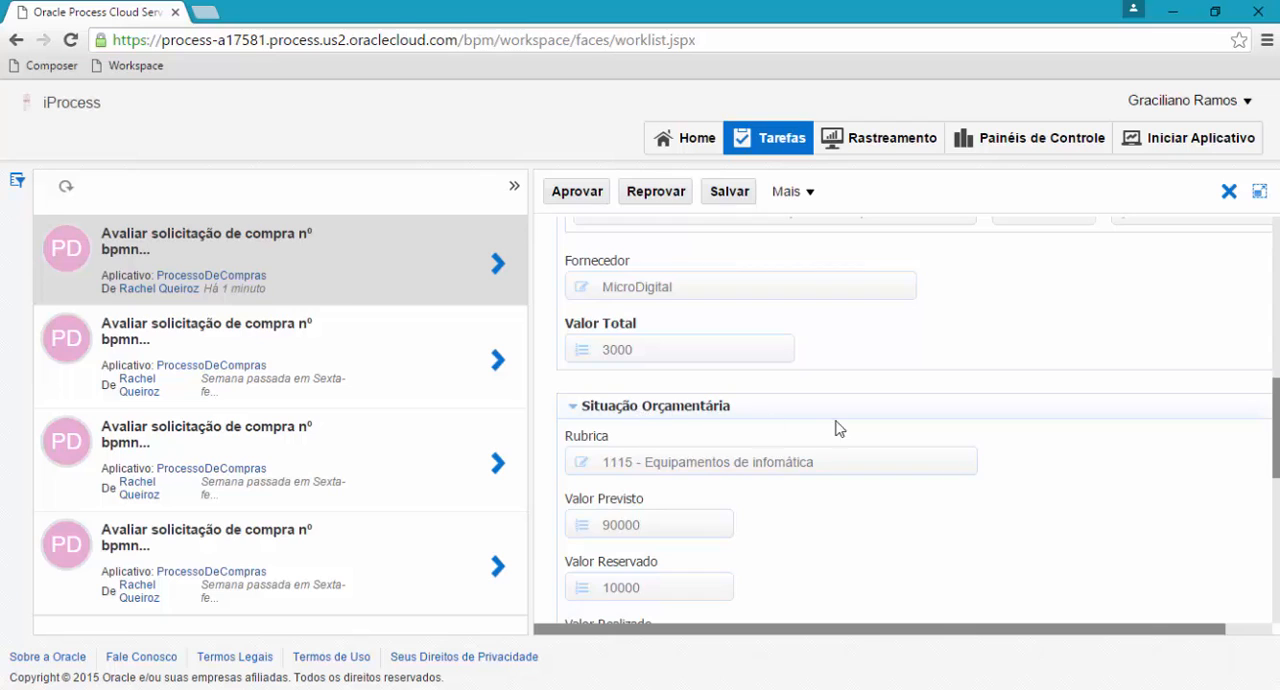
scroll(848, 430, down, 2)
scroll(690, 340, up, 2)
scroll(760, 466, down, 2)
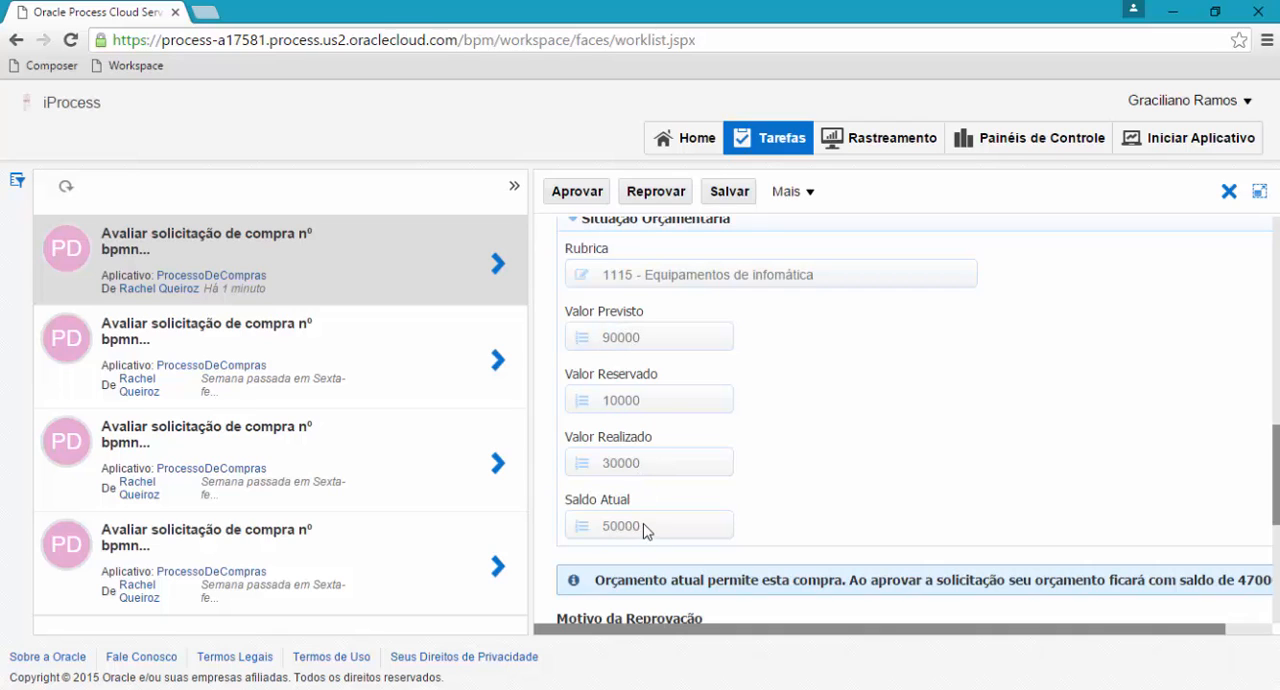
scroll(646, 528, down, 1)
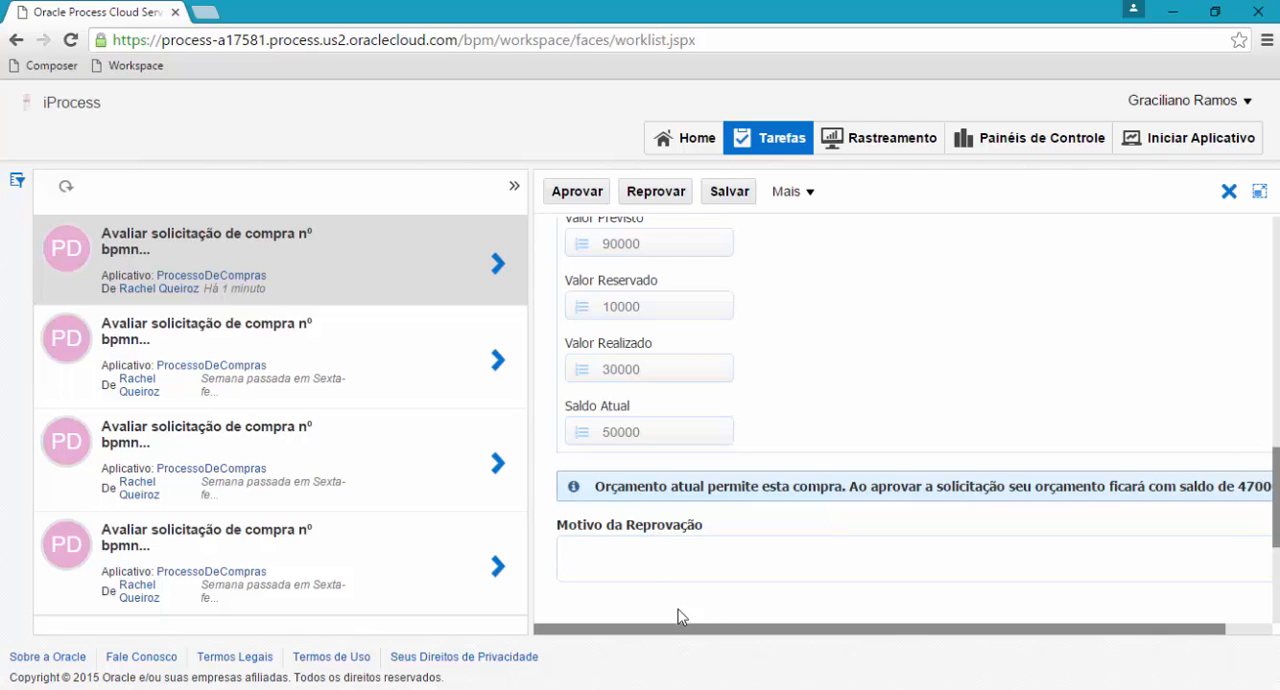
Read the full budget notice below Situação Orçamentária and look over the Motivo da Reprovação and Comentários fields.
drag(728, 637, 900, 645)
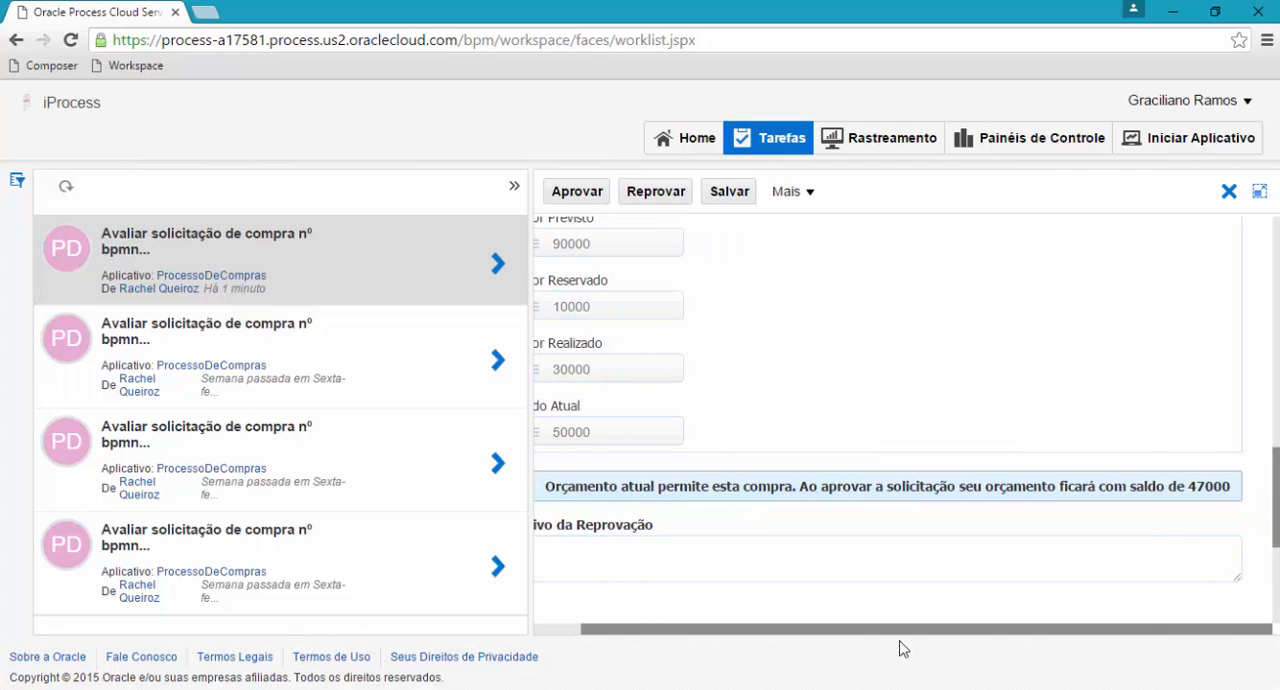
drag(1187, 485, 1232, 485)
click(1202, 485)
scroll(630, 632, down, 3)
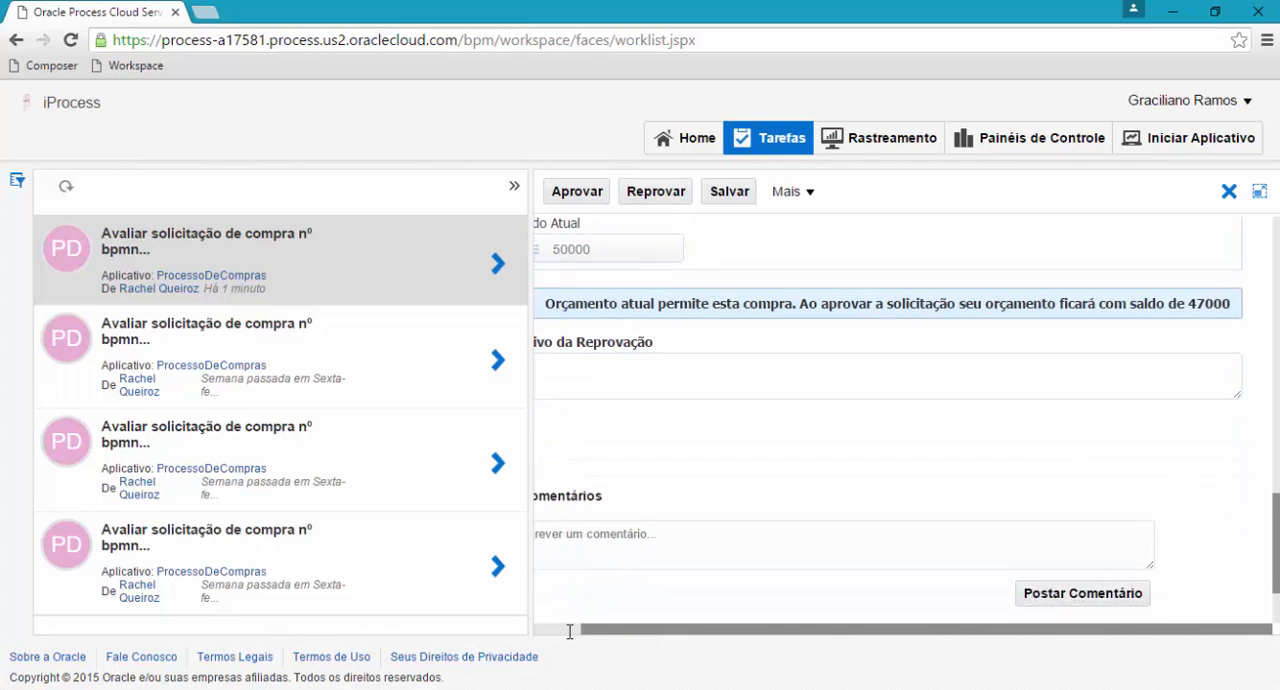
click(566, 630)
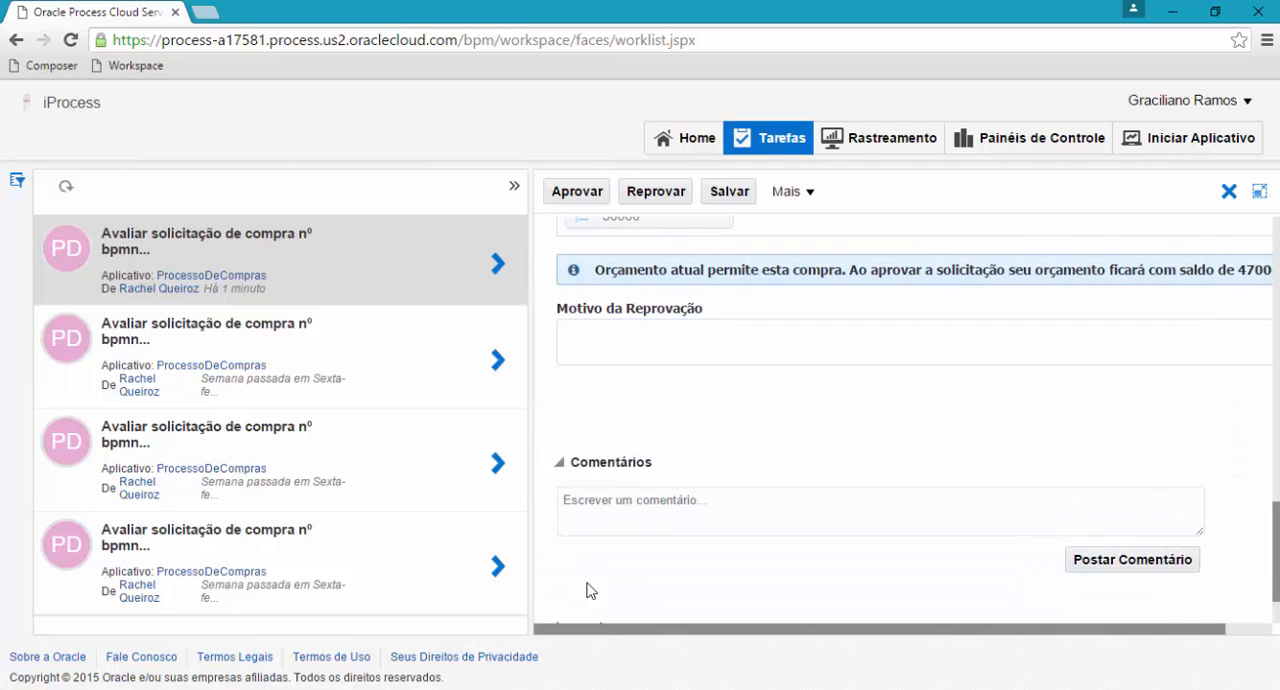
click(640, 343)
scroll(826, 446, up, 10)
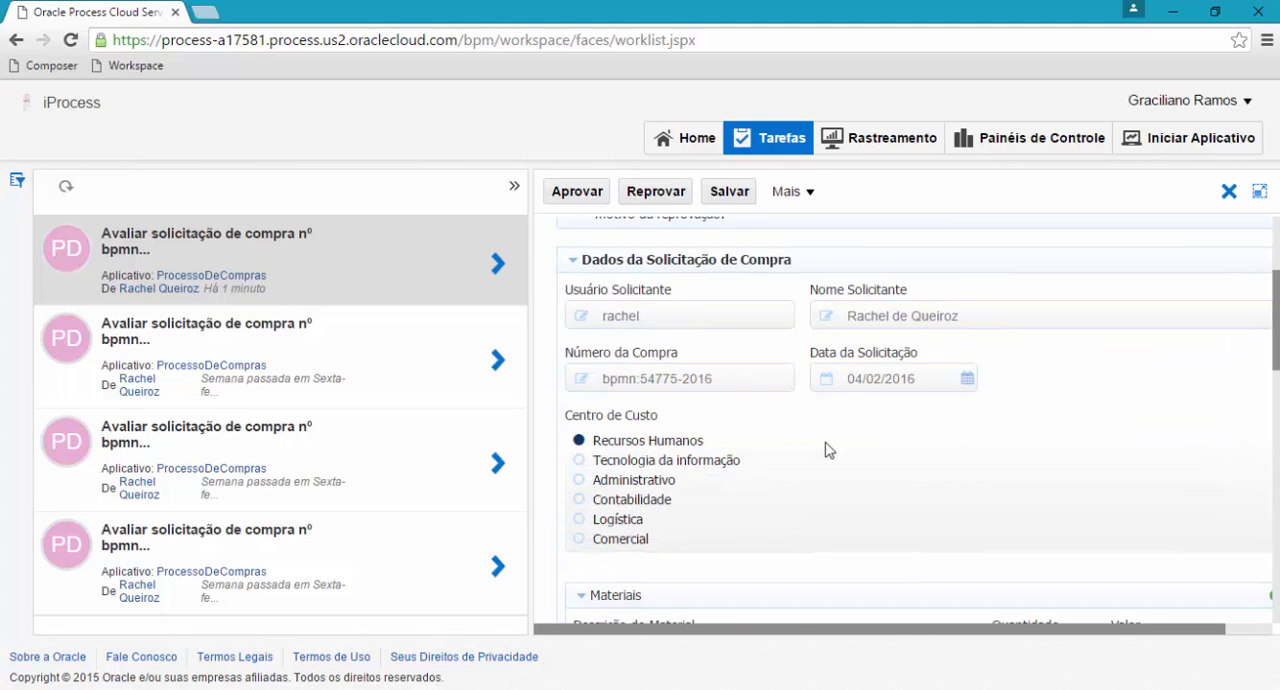
scroll(826, 446, down, 10)
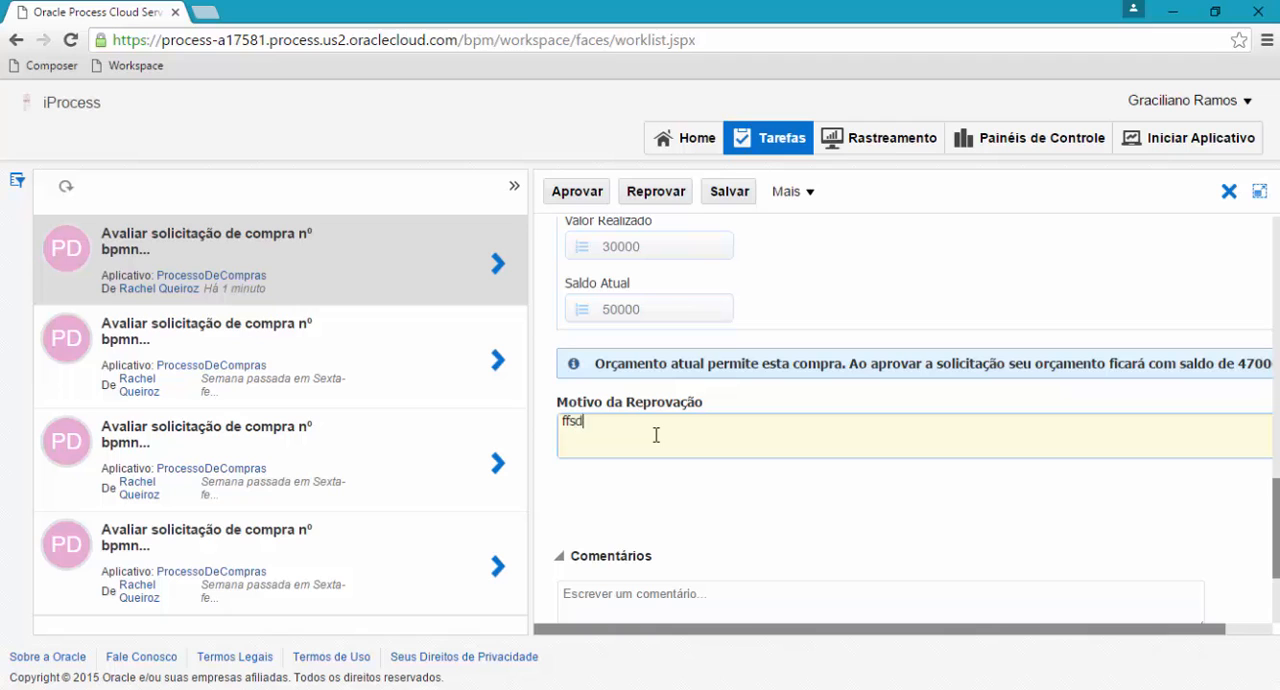
key(BackSpace)
key(BackSpace)
key(BackSpace)
key(BackSpace)
key(BackSpace)
key(BackSpace)
key(BackSpace)
key(BackSpace)
key(BackSpace)
key(BackSpace)
Approve purchase request bpmn:54775-2016 and close the task details to return to the full task list.
scroll(871, 410, up, 15)
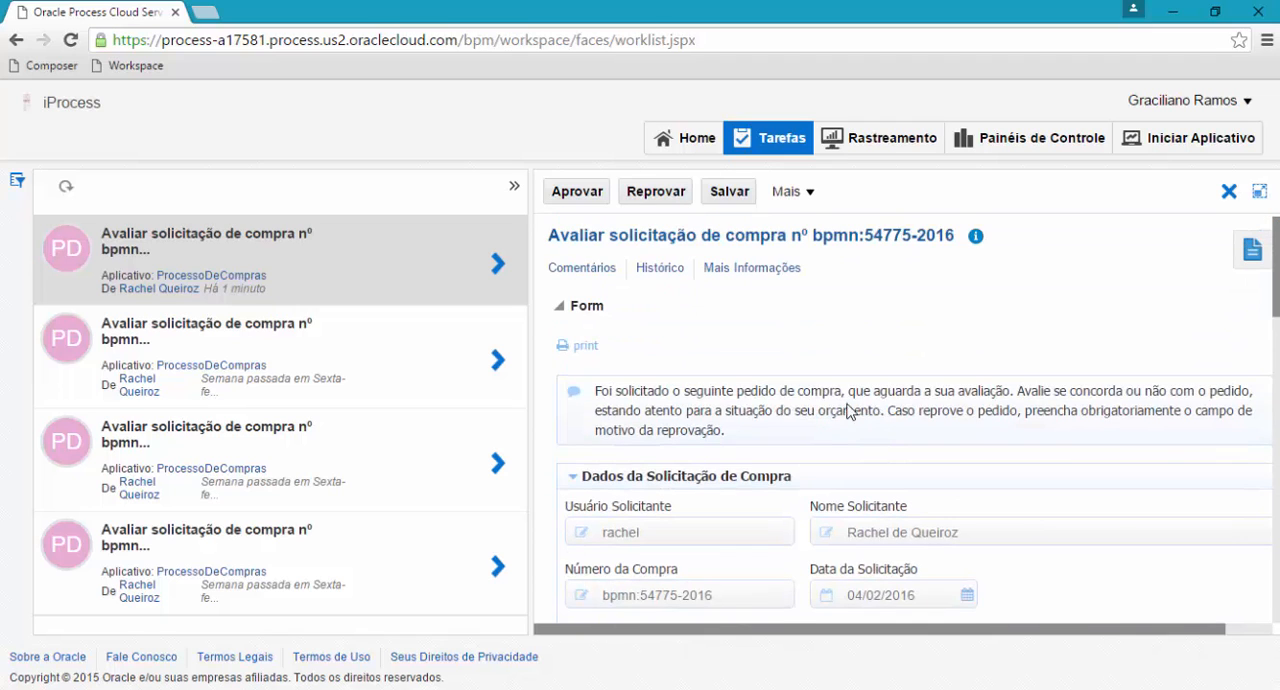
click(584, 194)
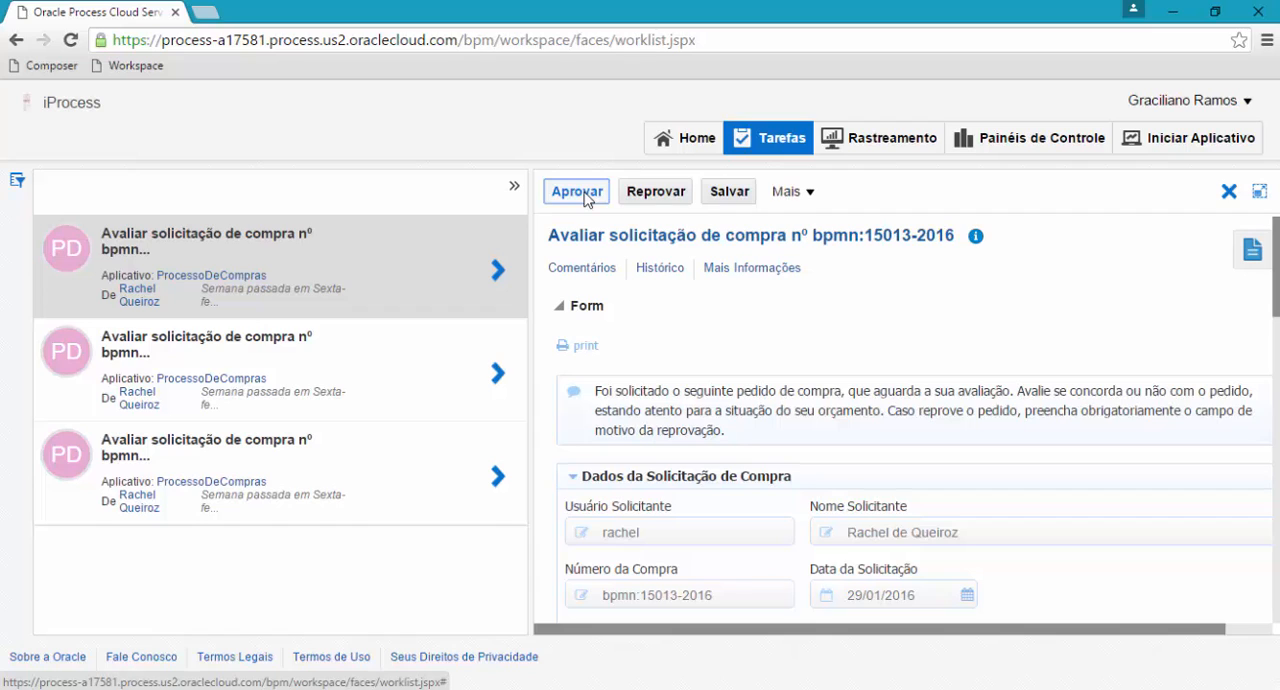
click(1229, 192)
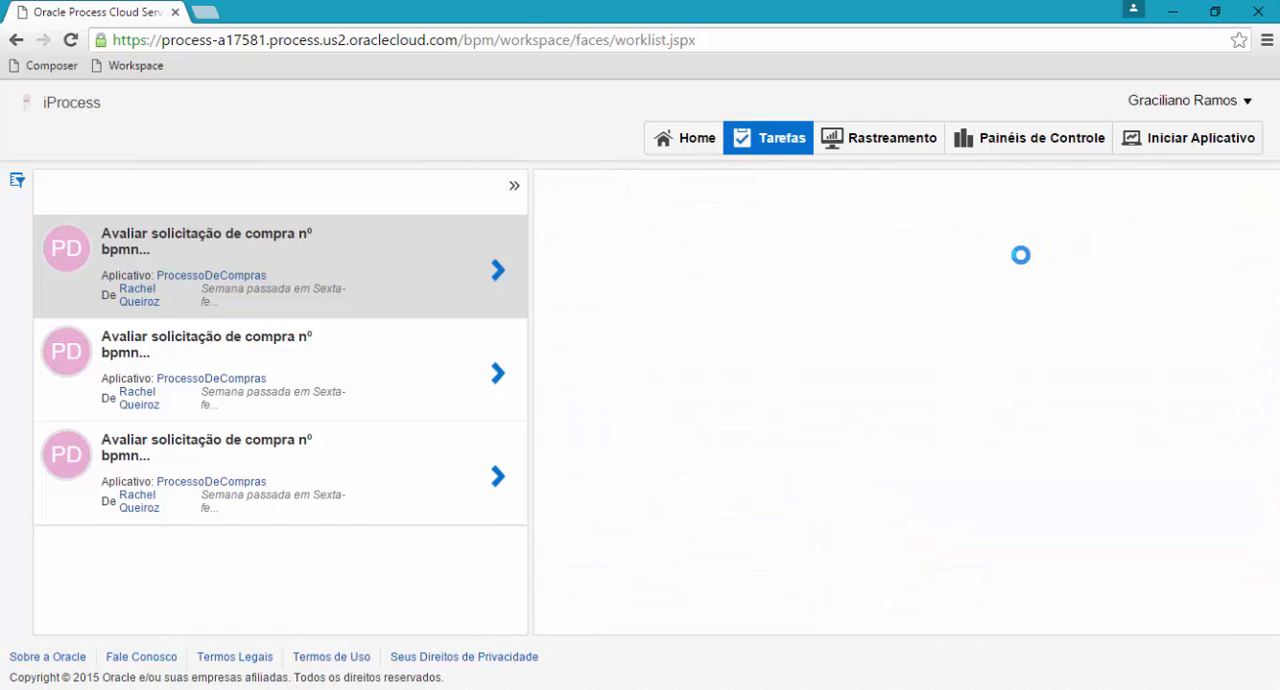
Sign out of the approver's account and sign in as the next process participant, entering that account's username and password.
click(1186, 102)
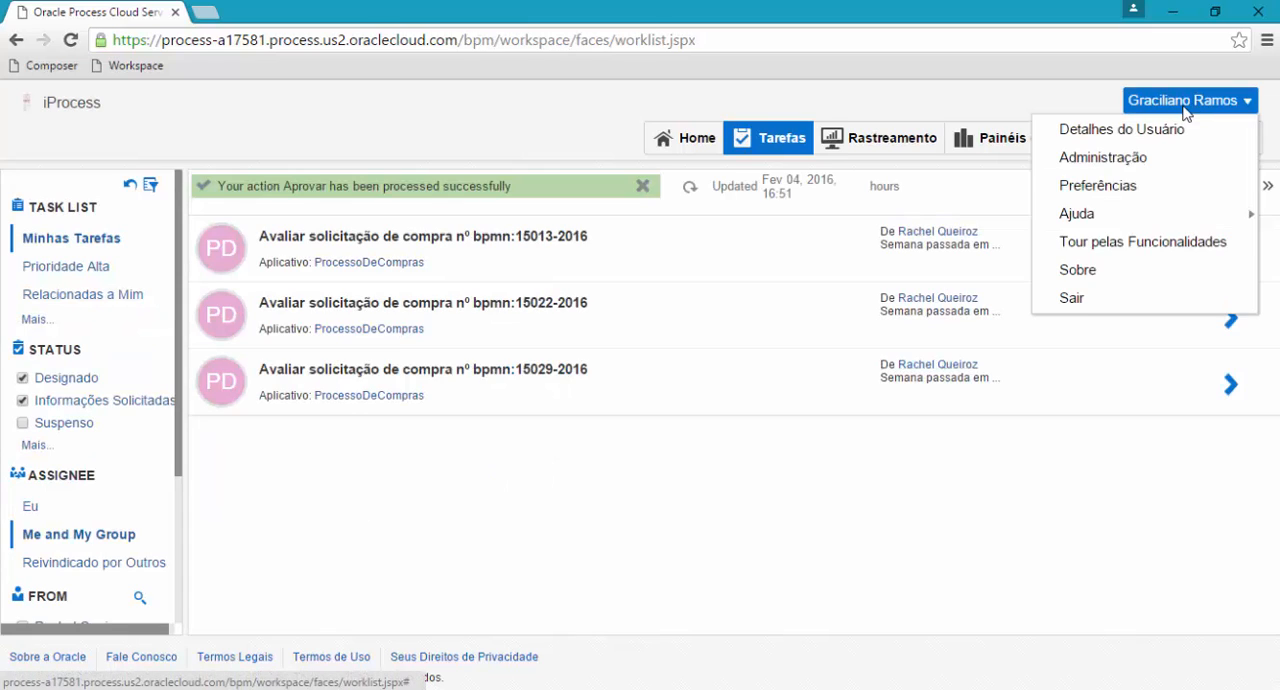
click(1080, 278)
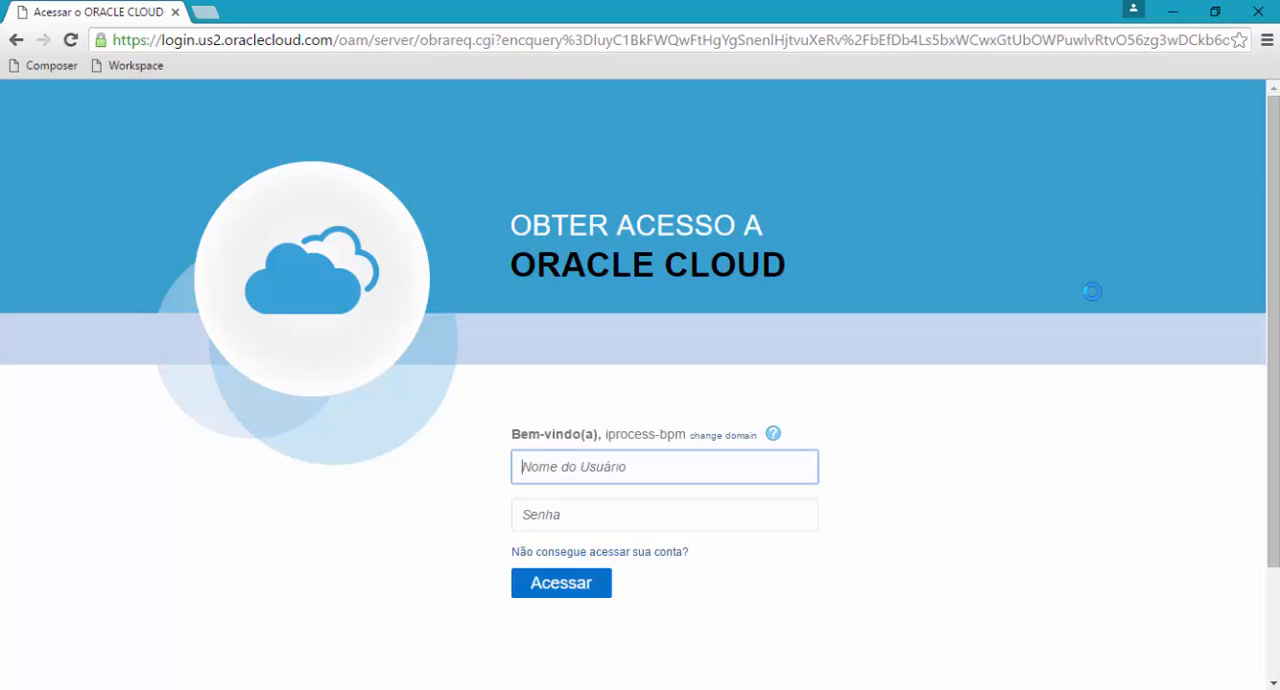
text(olavo)
key(Tab)
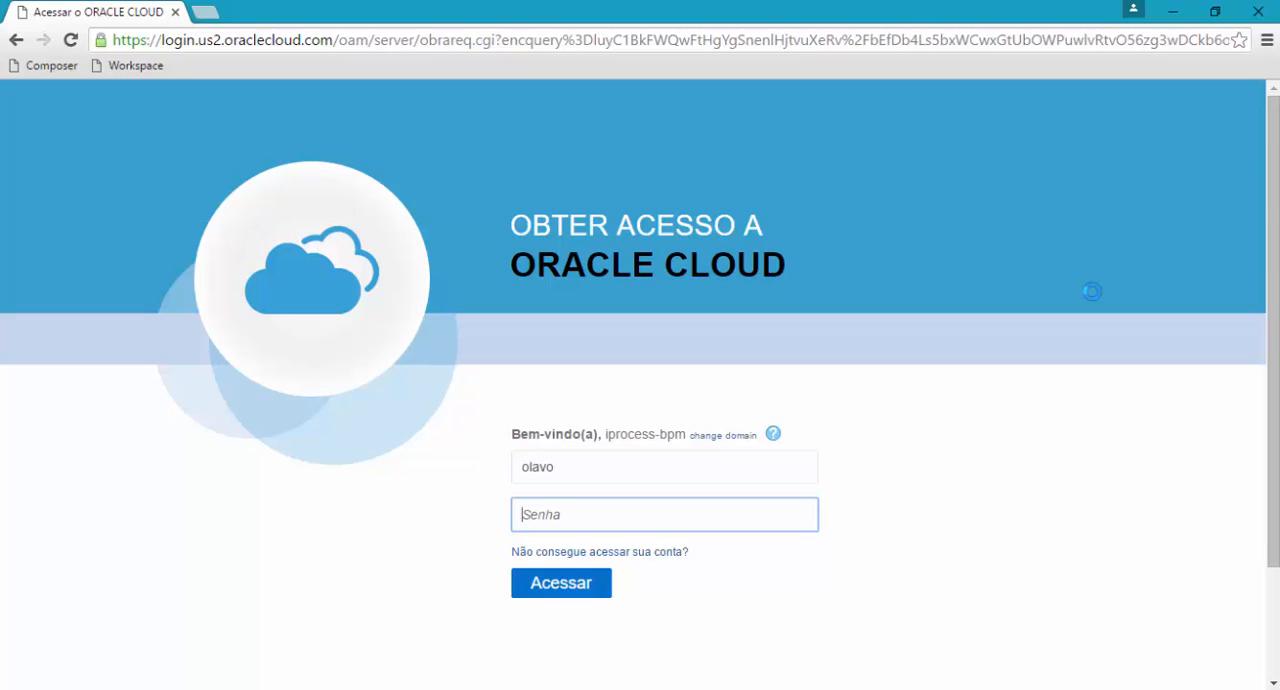
text(***********)
key(Return)
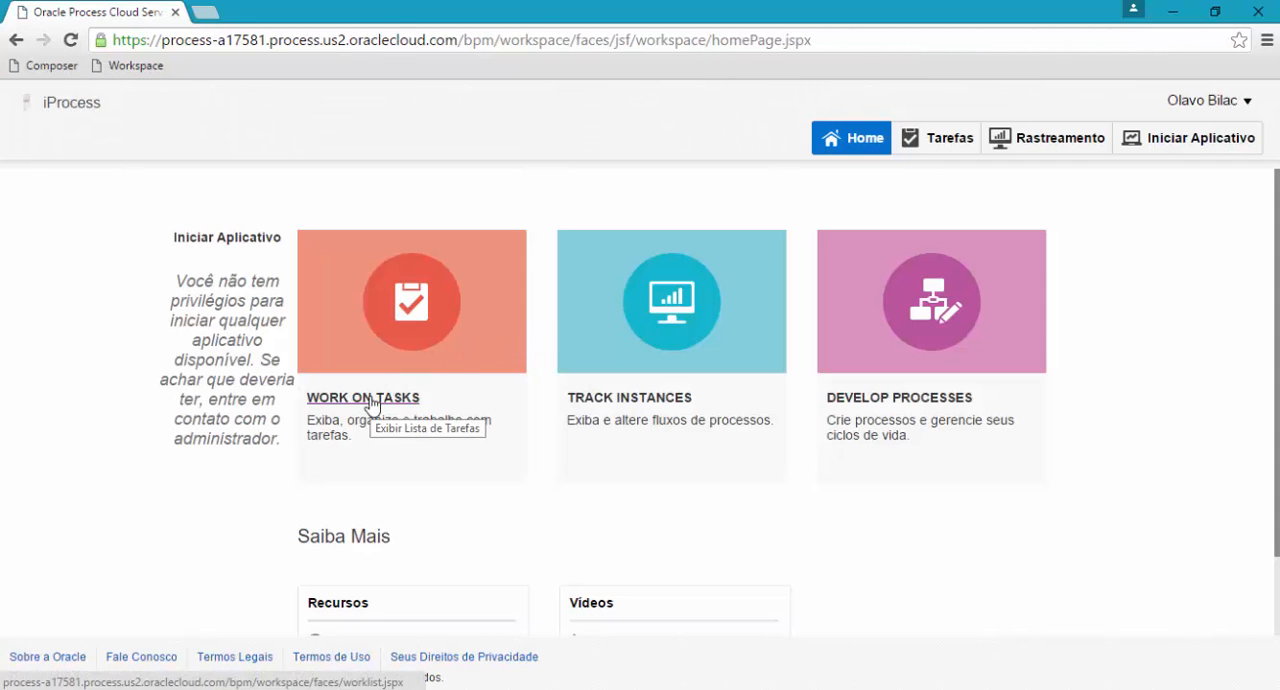
Open the task list of the newly signed-in participant.
click(371, 404)
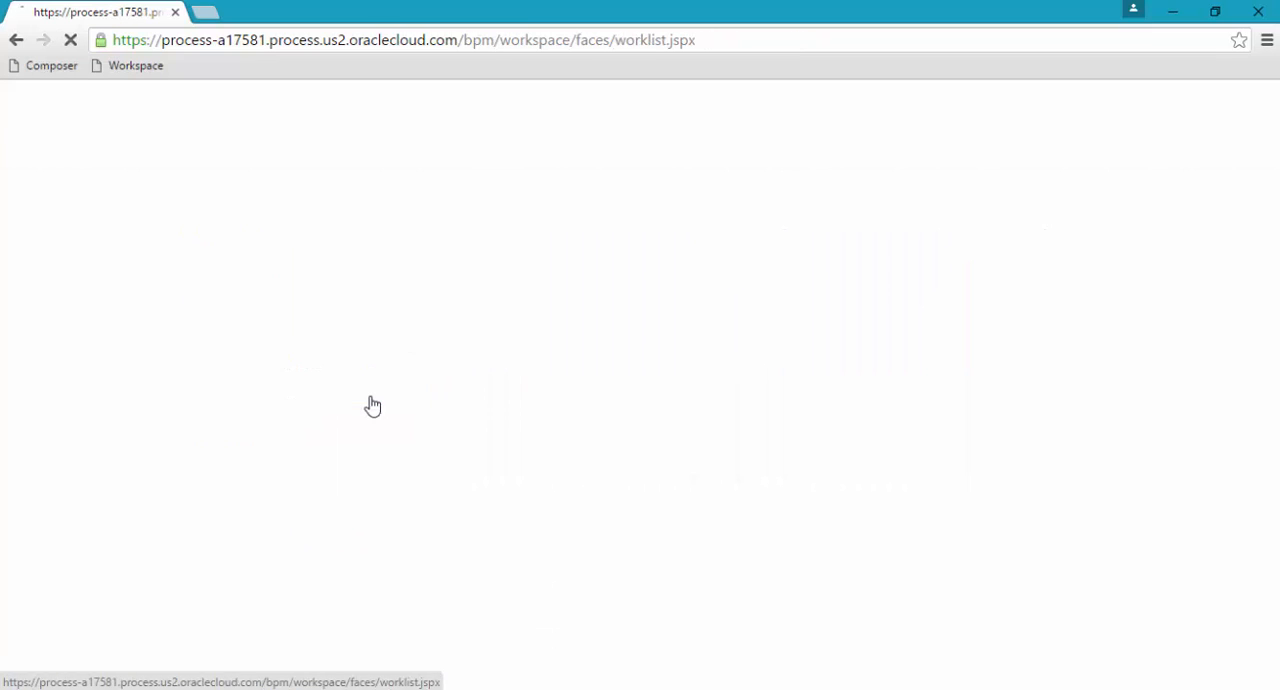
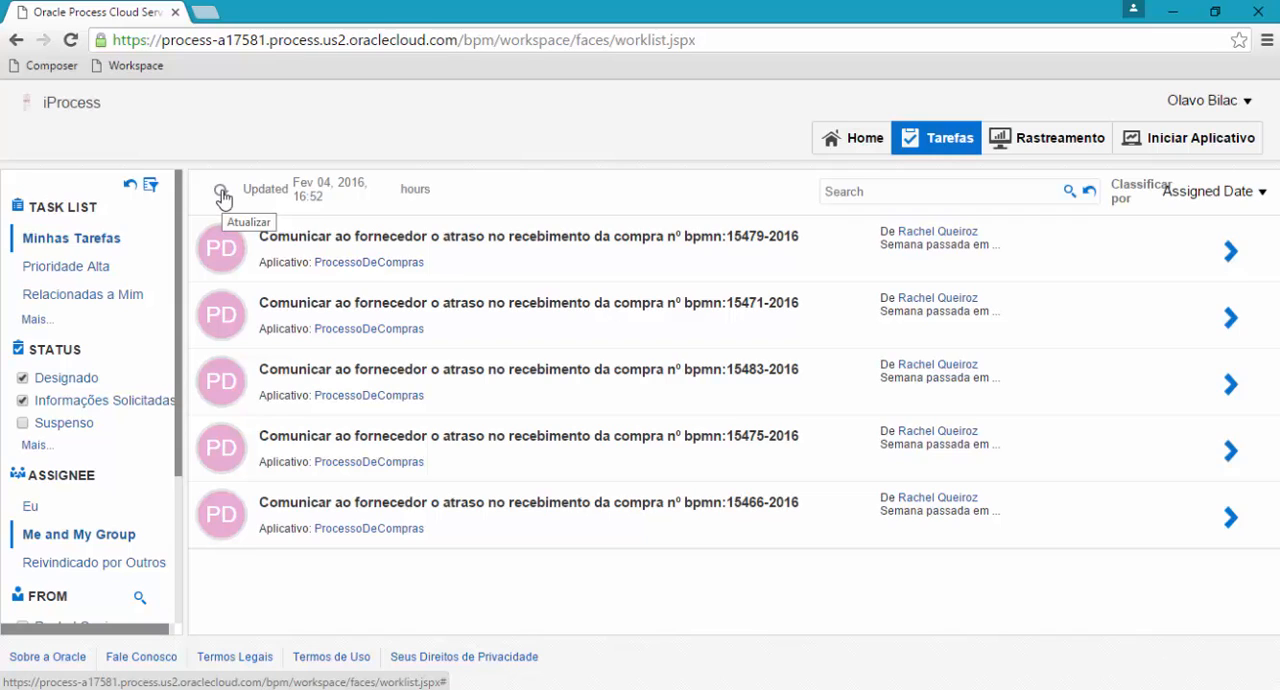
Refresh the task list, then review and complete the Receber o material task for purchase bpmn:54775-2016.
click(223, 194)
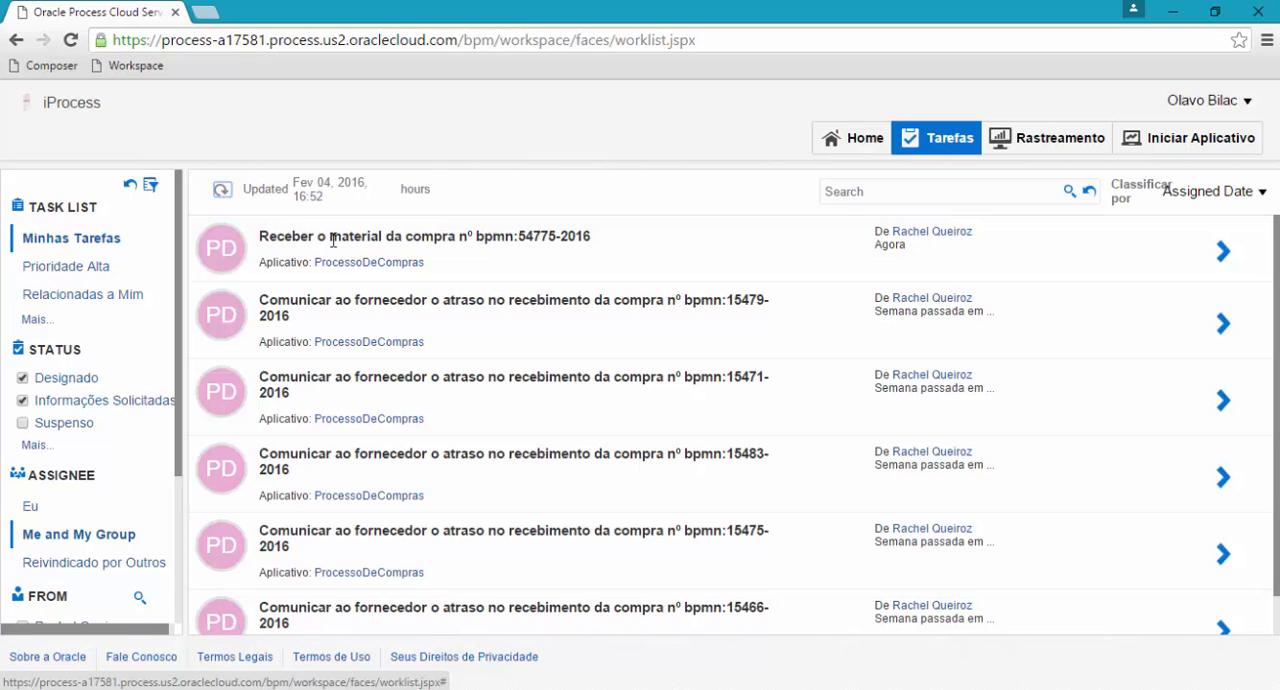
click(518, 238)
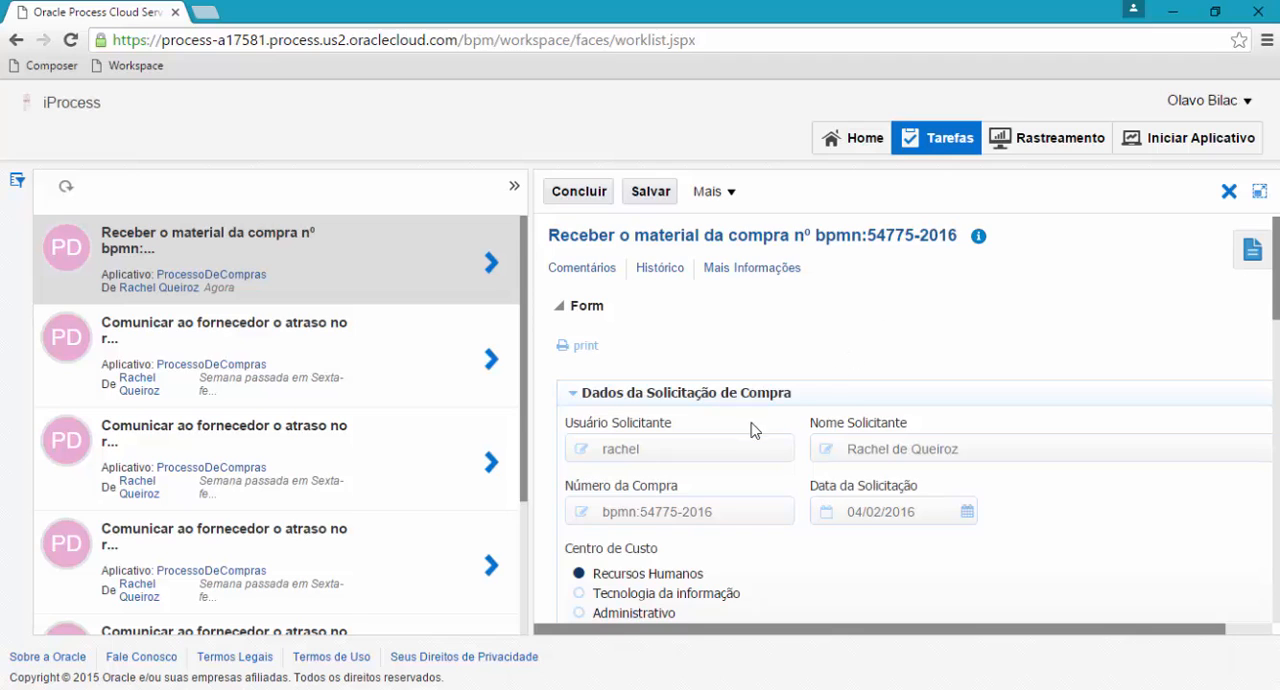
scroll(752, 431, down, 5)
scroll(752, 431, down, 3)
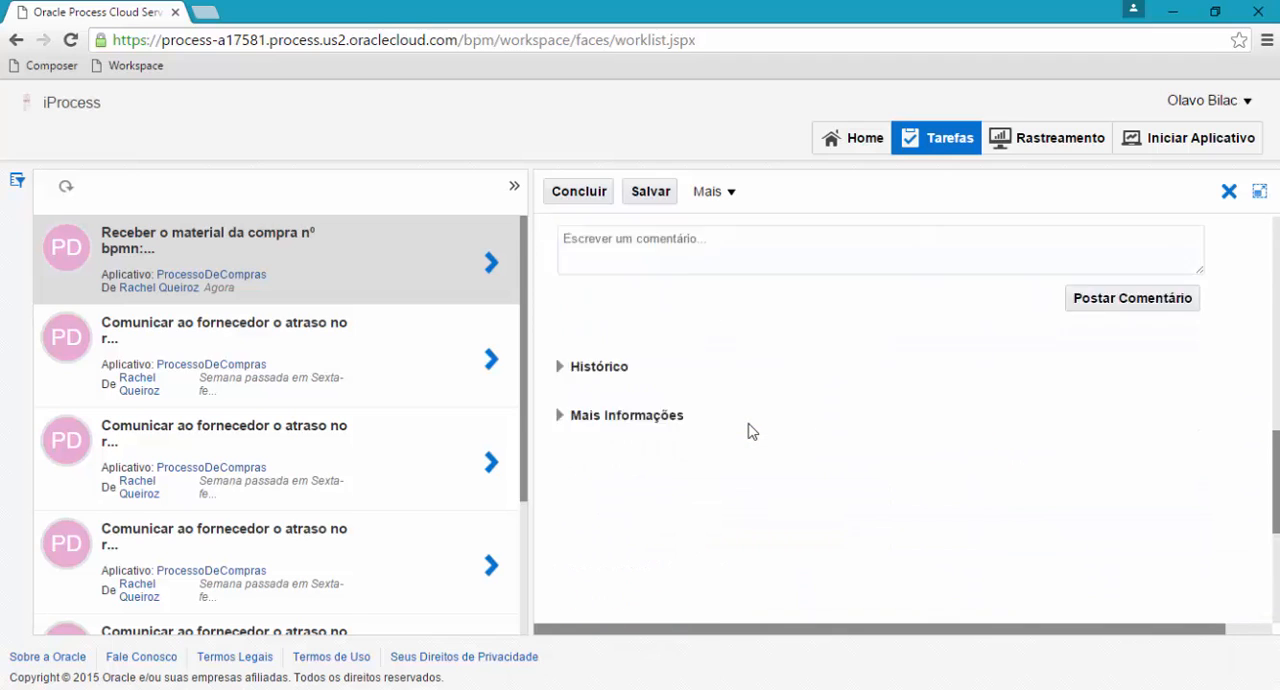
scroll(752, 431, up, 10)
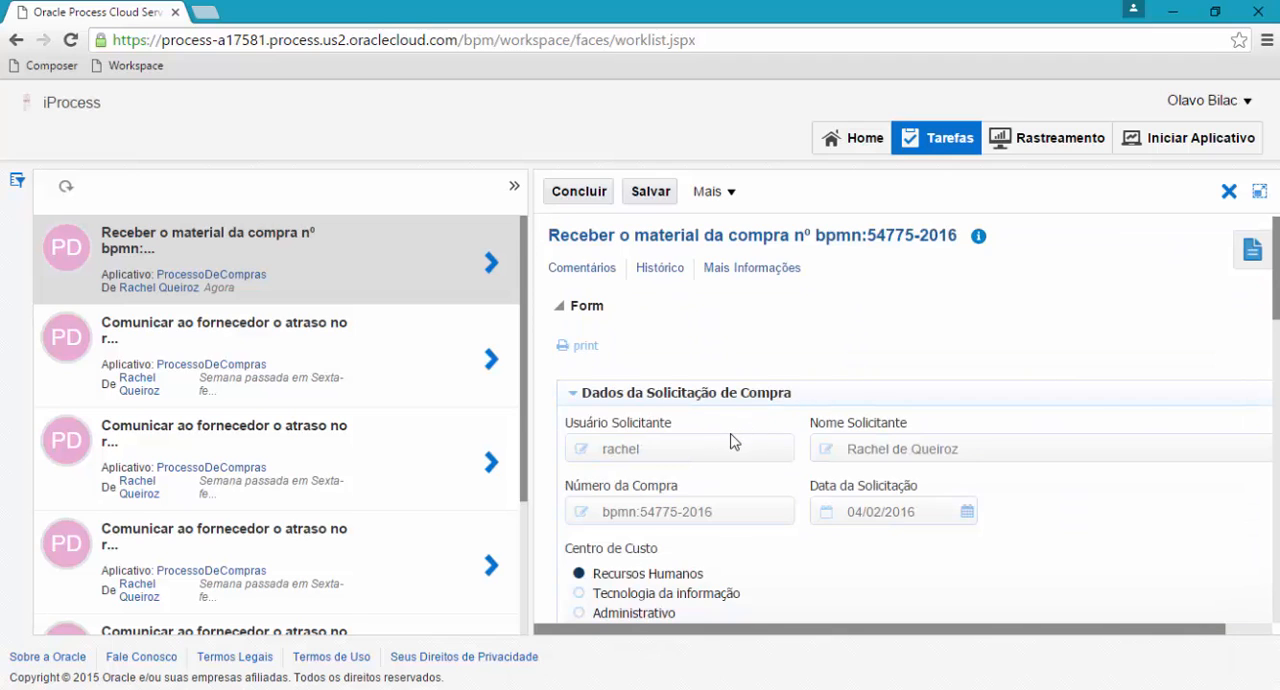
scroll(778, 420, down, 4)
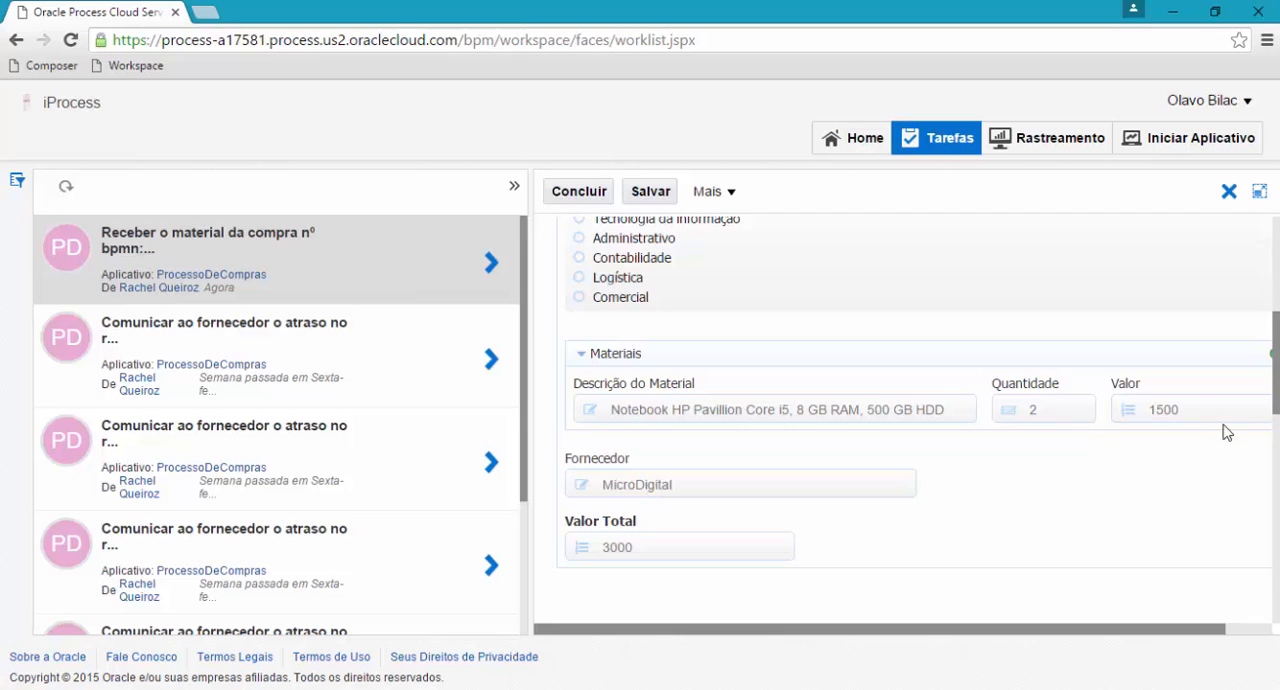
scroll(840, 408, up, 4)
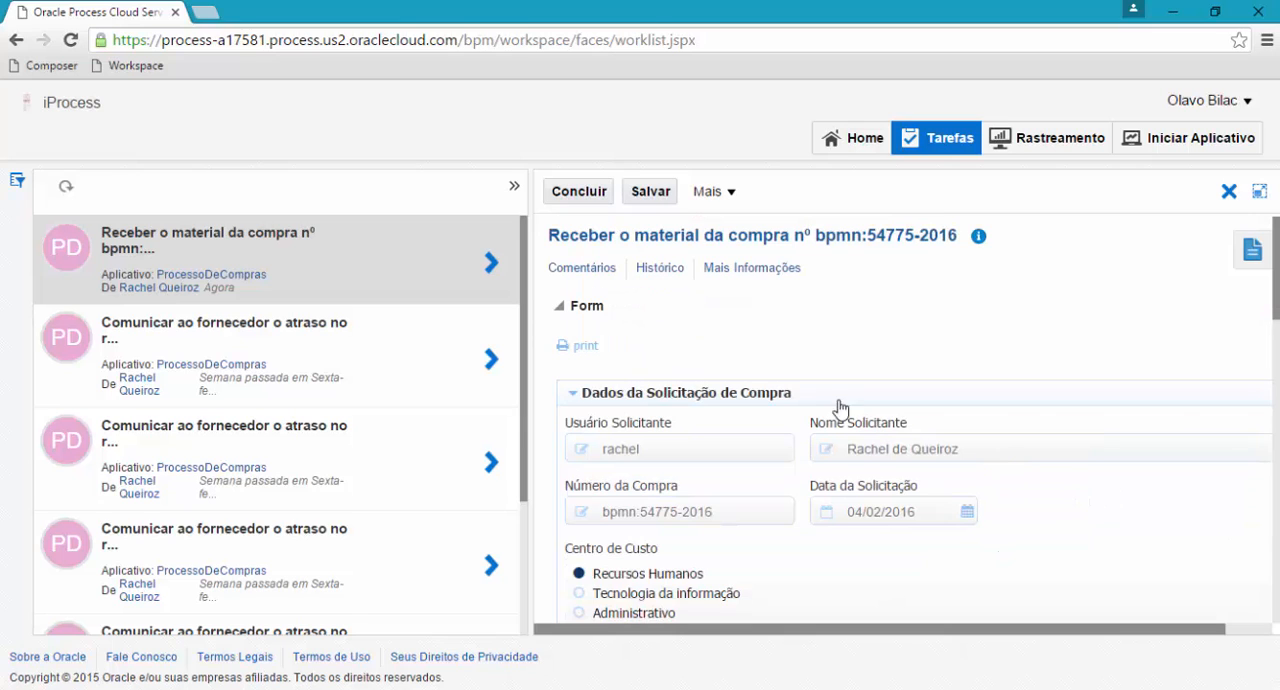
click(596, 199)
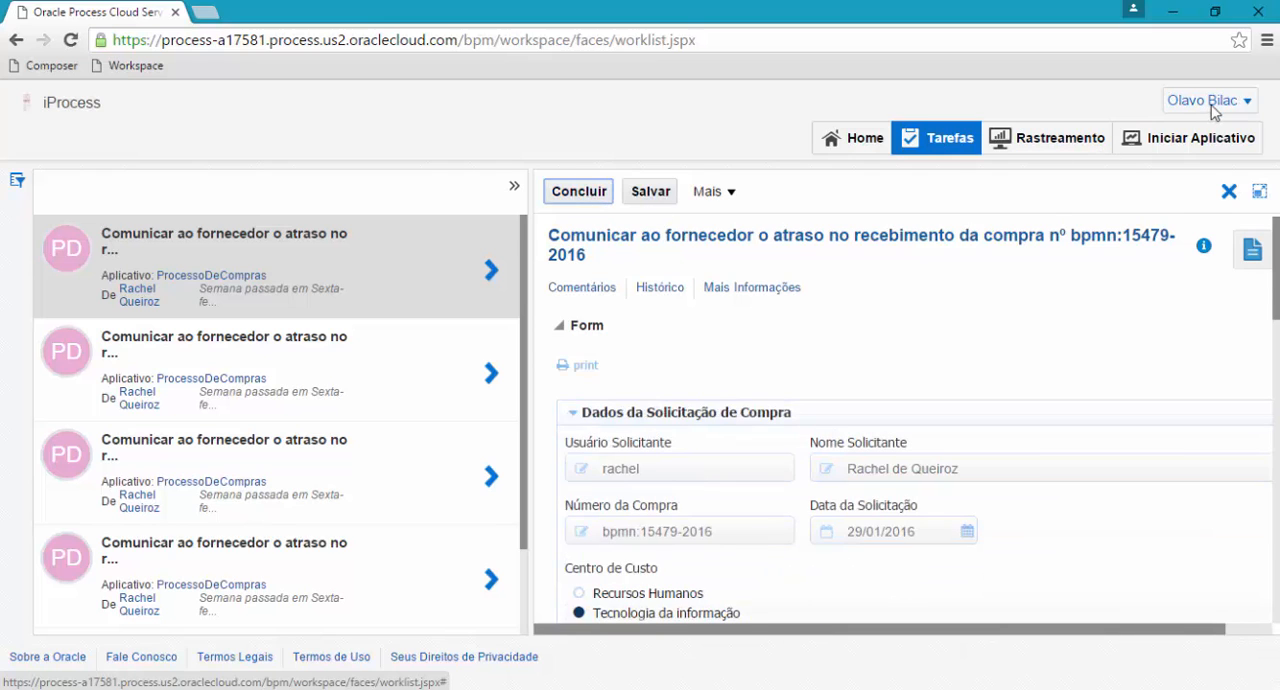
Sign out of the receiving participant's account and sign in as the purchase requester, entering that account's username and password.
click(1212, 104)
click(1063, 273)
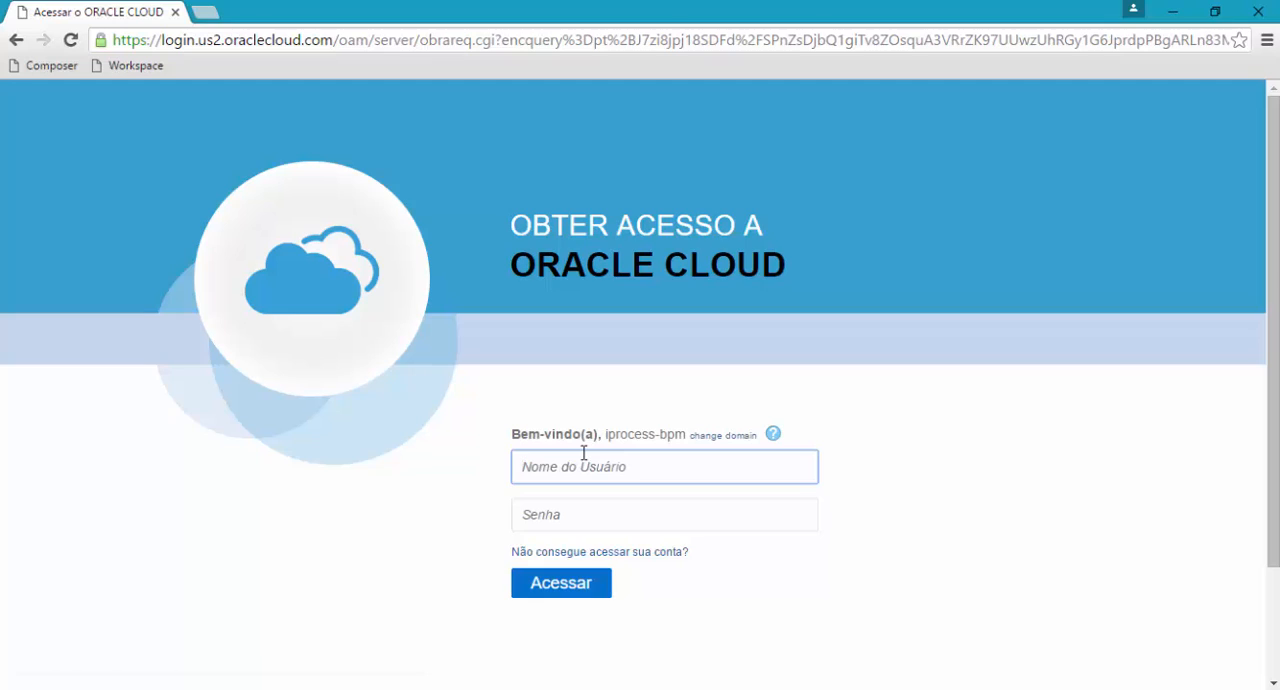
text(rachel)
key(Tab)
text(••)
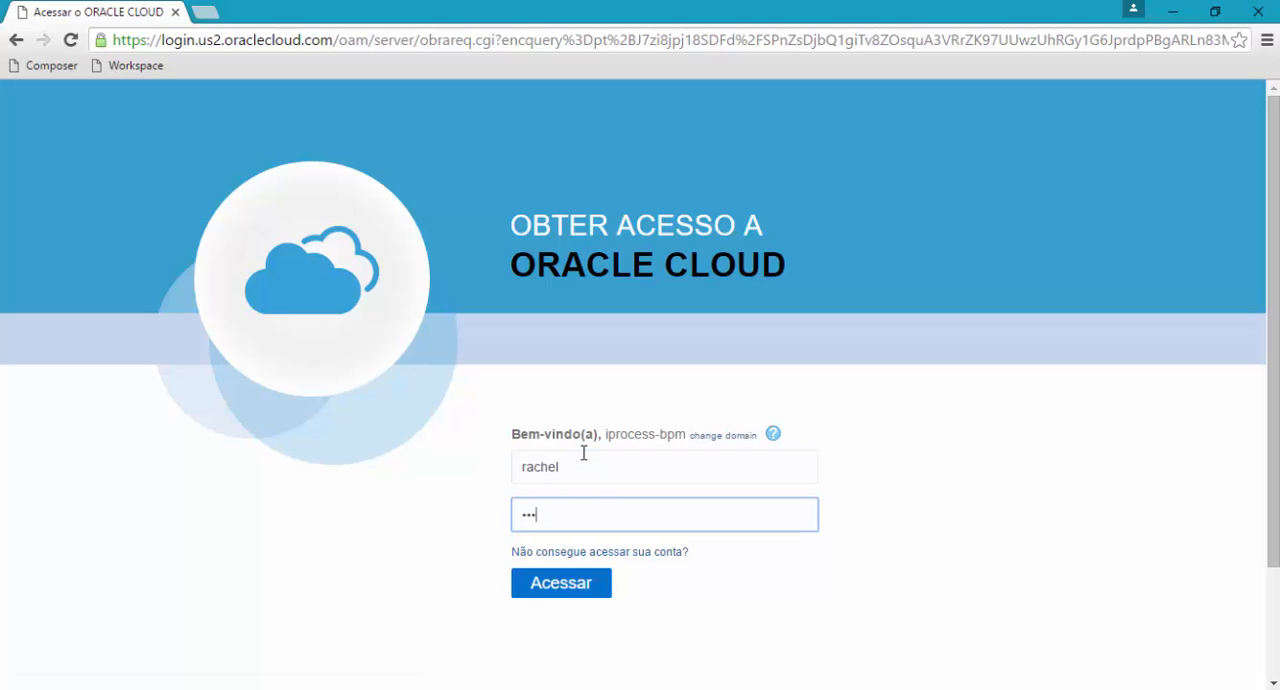
text(•)
key(Return)
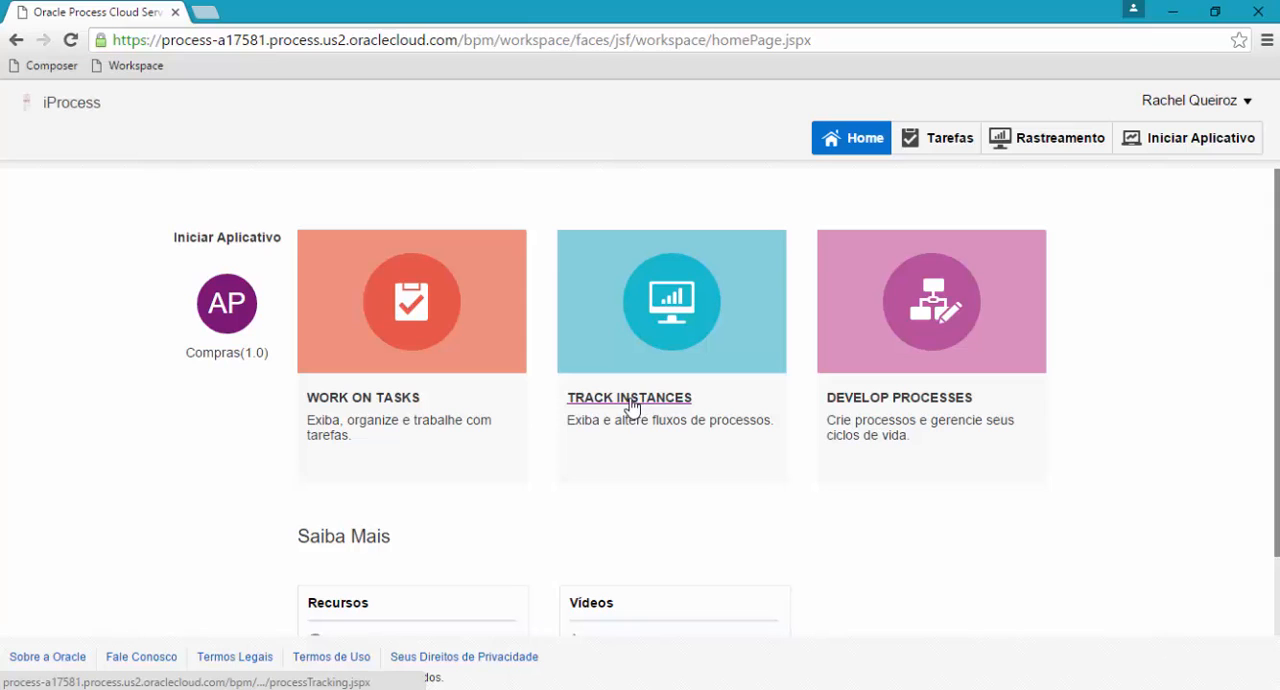
Include Concluído instances in the process tracking list and open the Histórico of ProcessoDeCompras instance #54775.
click(630, 398)
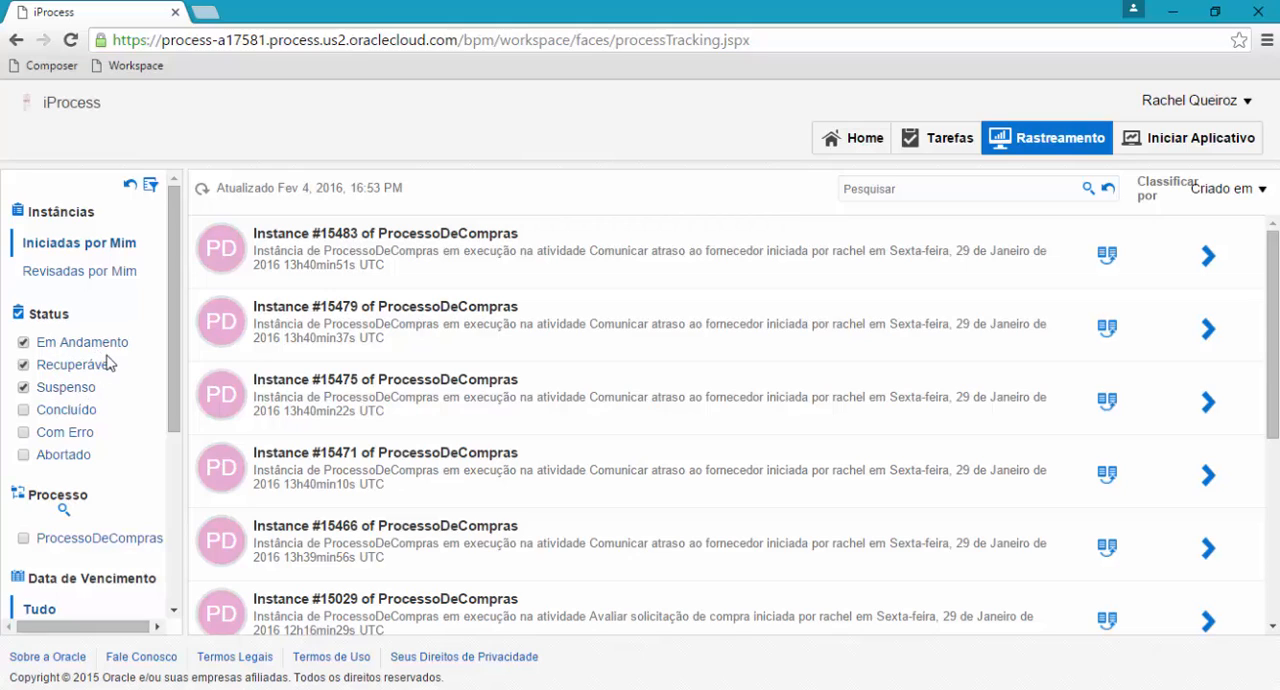
click(23, 410)
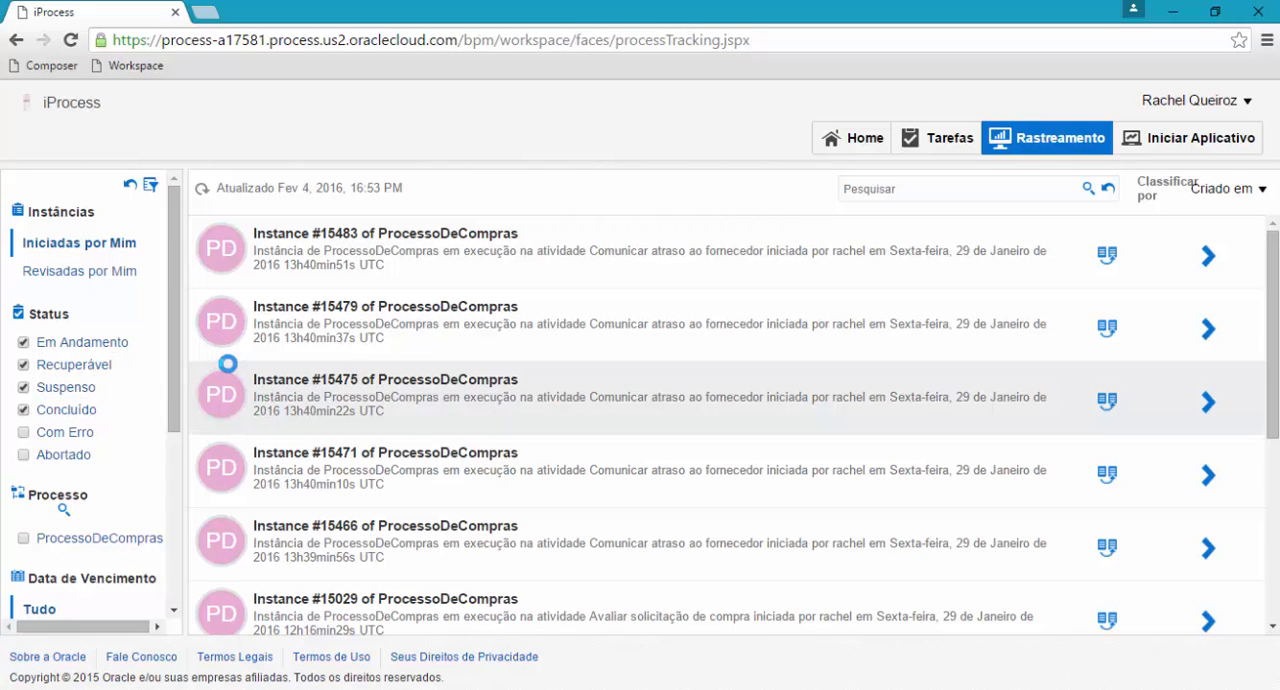
click(660, 256)
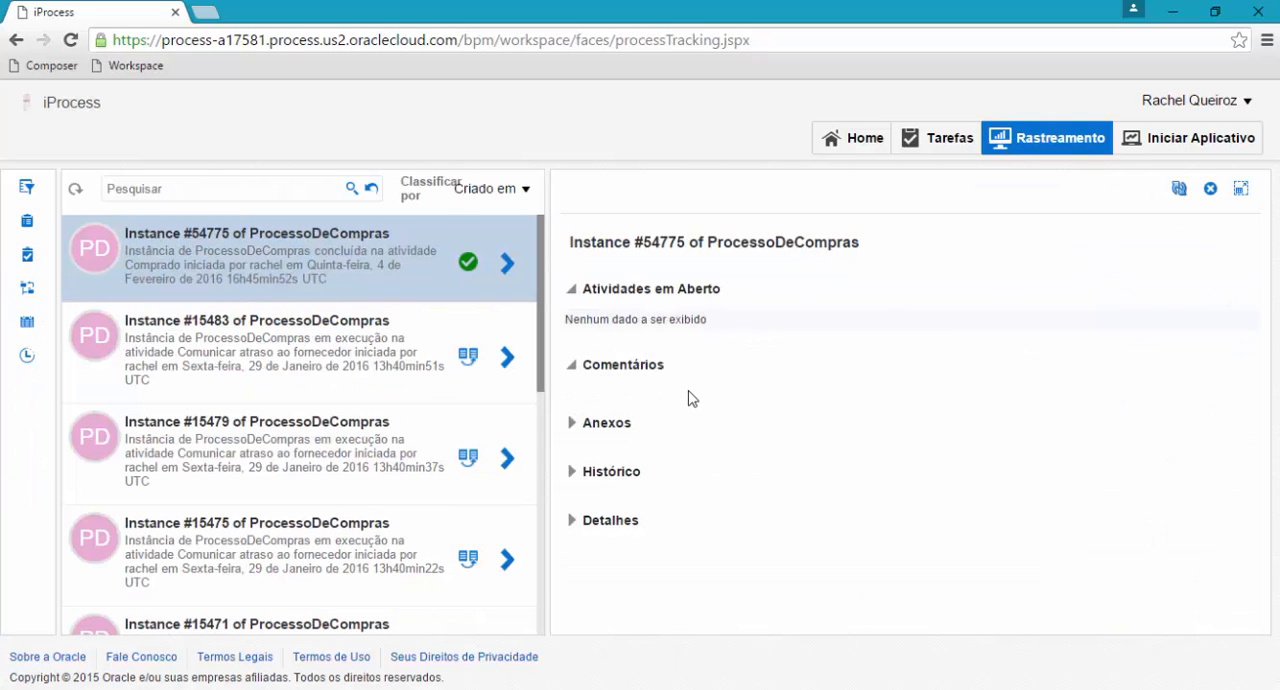
click(574, 476)
Enlarge the instance's details, examine the path taken through its graphical Histórico from Start to Comprado, and close the details.
click(1241, 192)
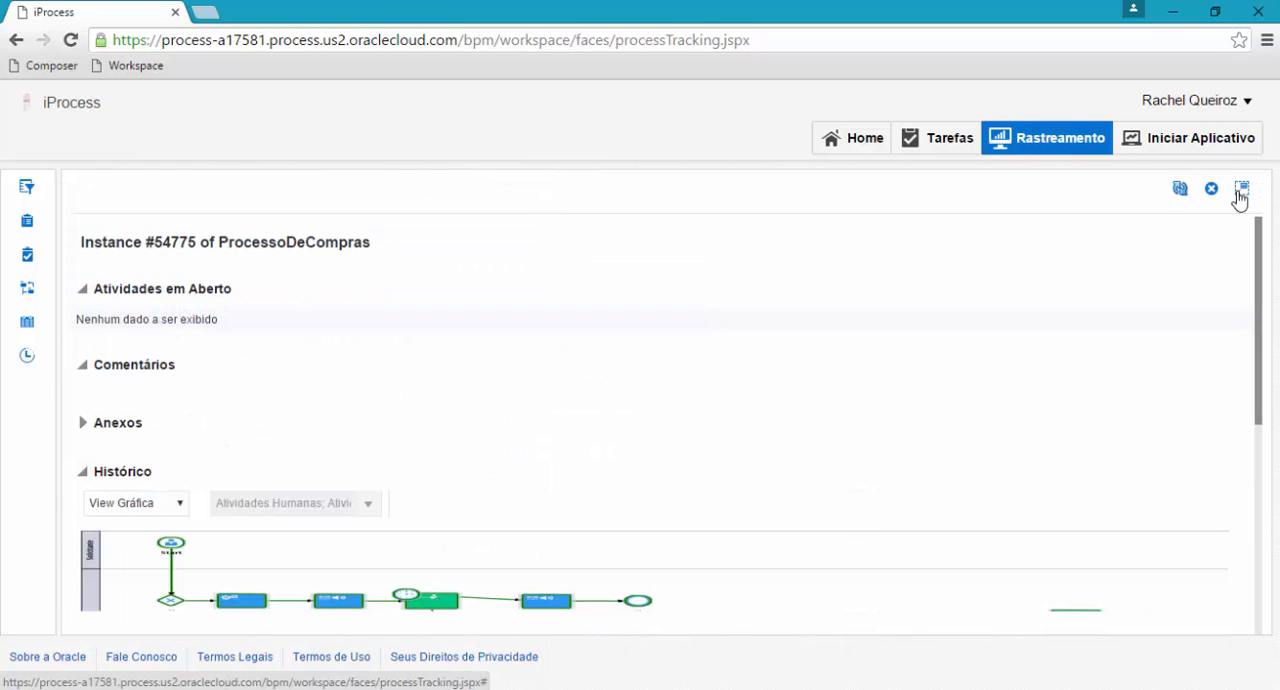
scroll(623, 524, down, 4)
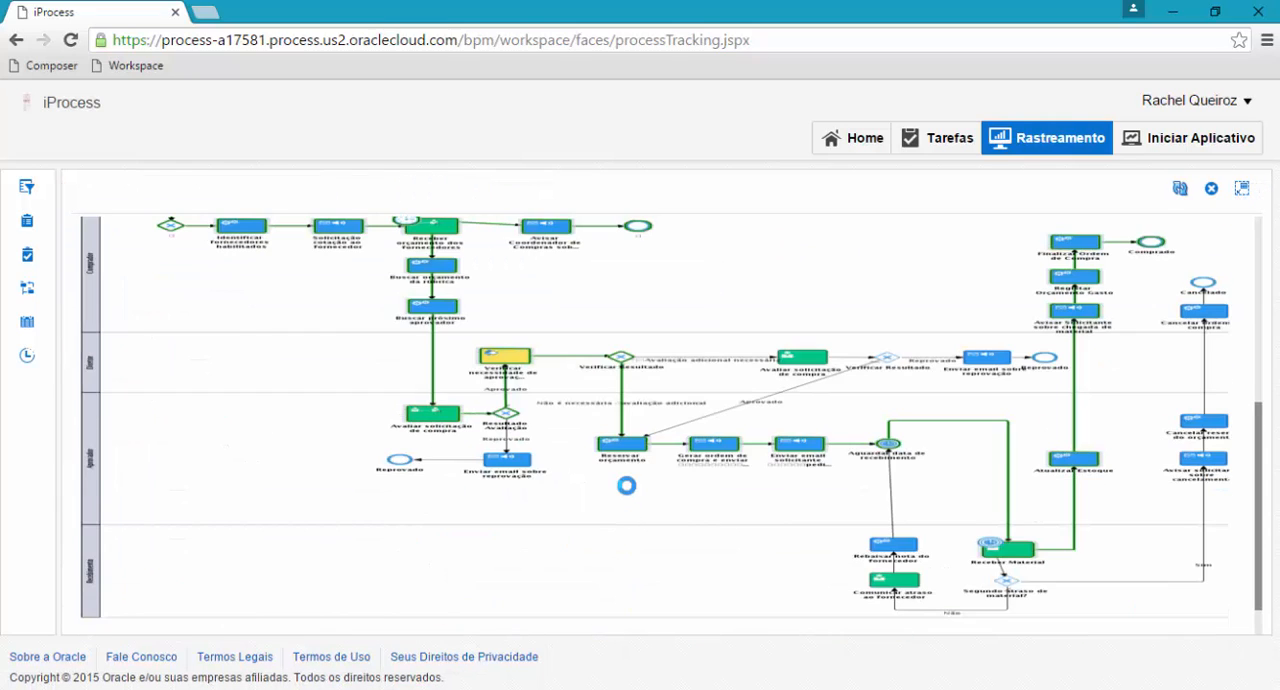
click(1241, 192)
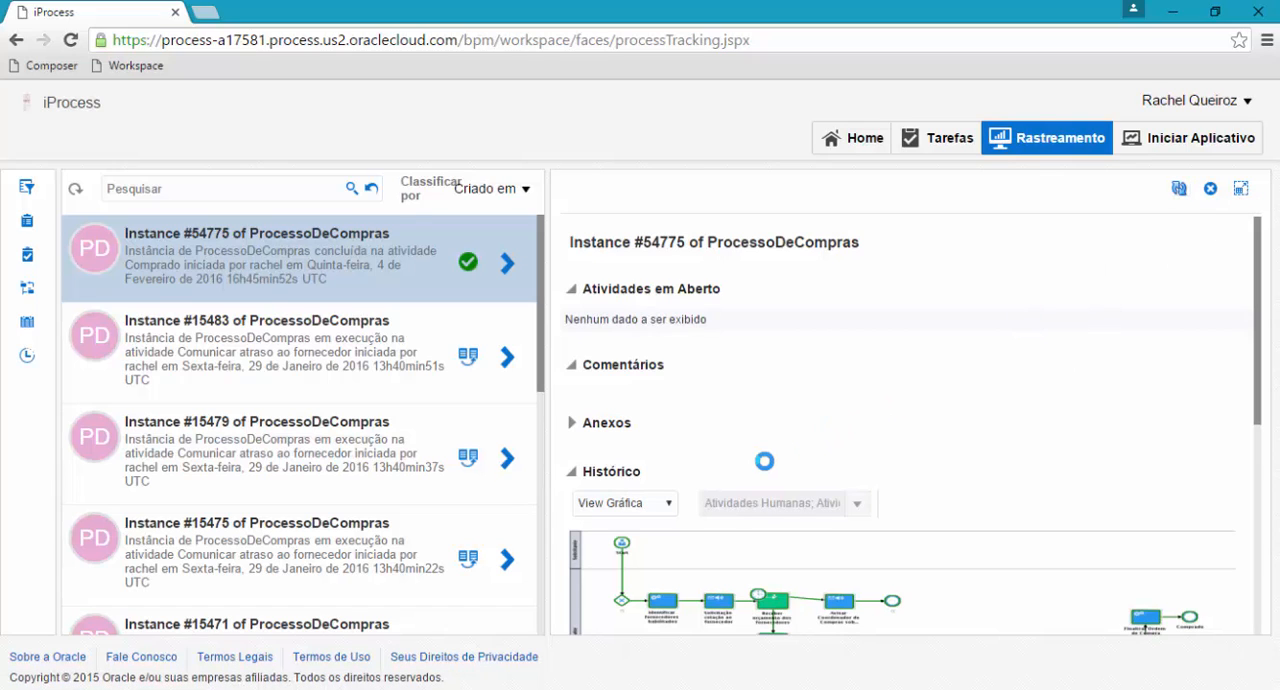
scroll(740, 476, down, 4)
scroll(727, 477, up, 2)
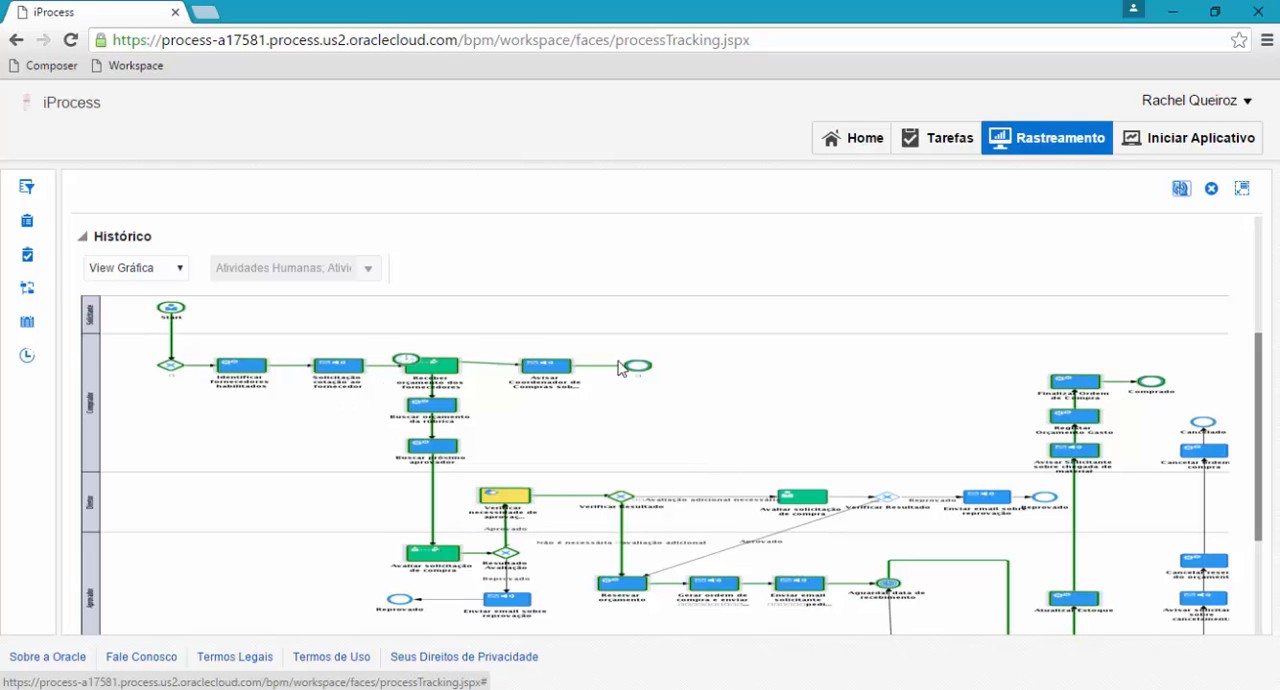
scroll(447, 455, down, 1)
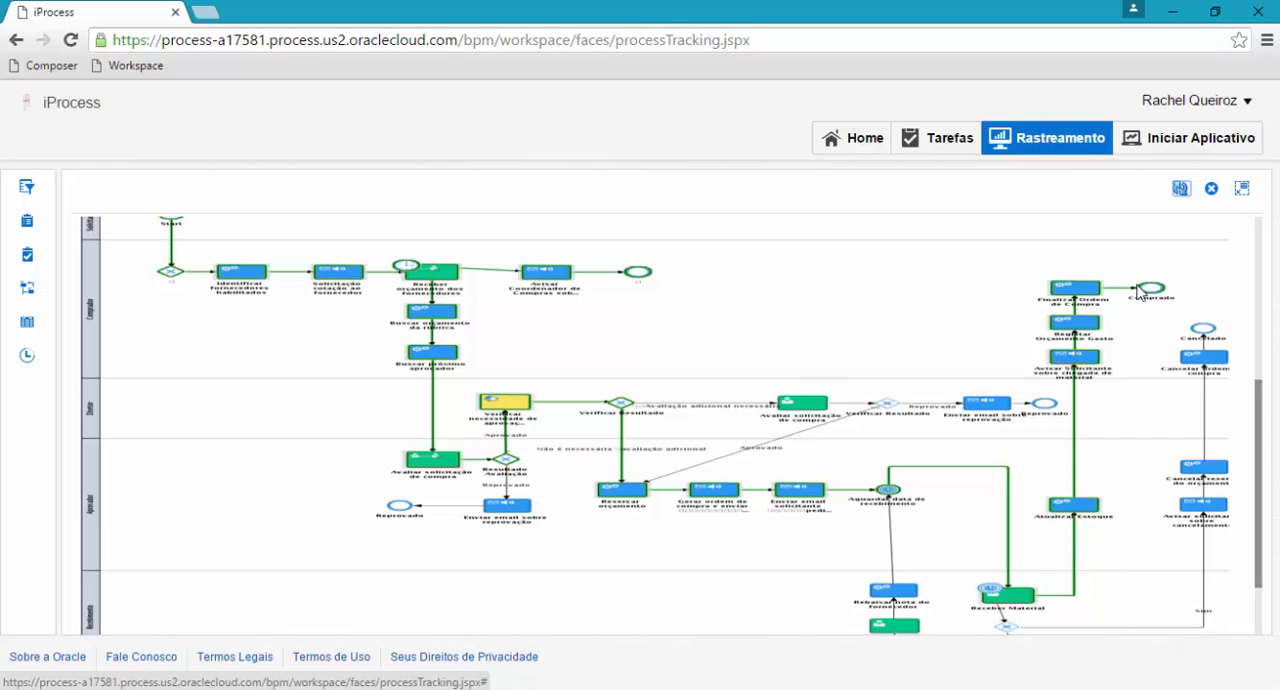
click(1213, 192)
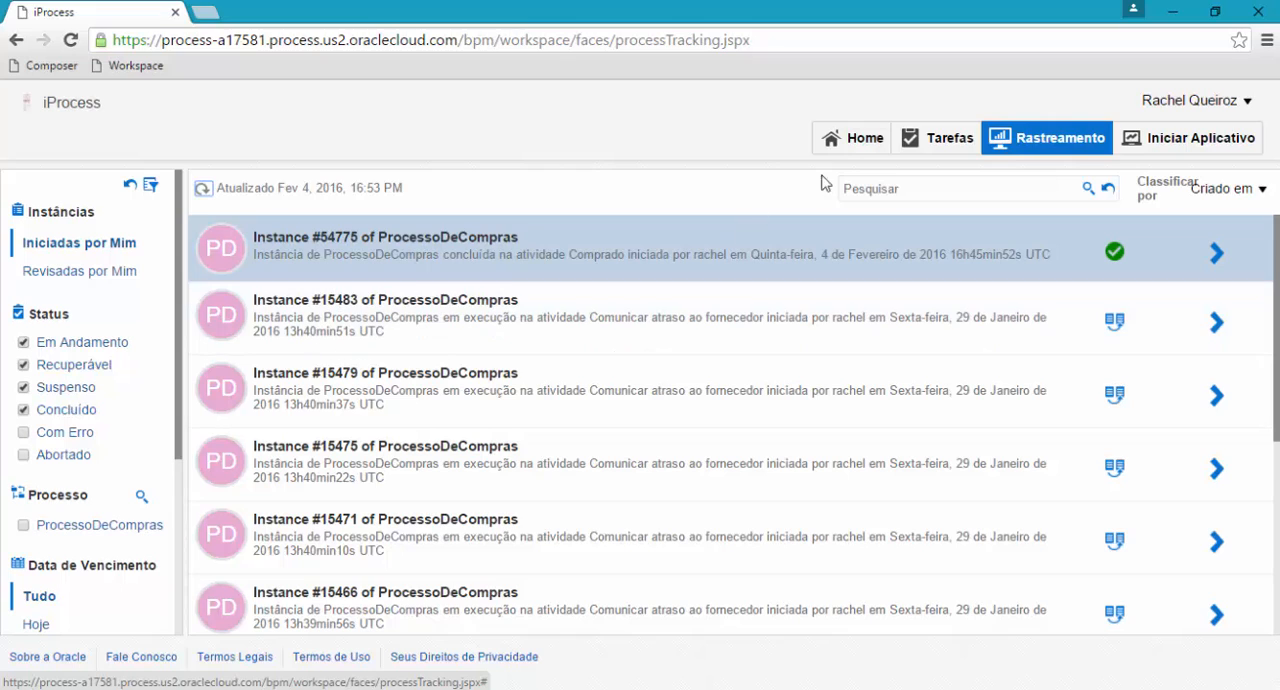
Return to the home page and open the requester's task list.
click(853, 143)
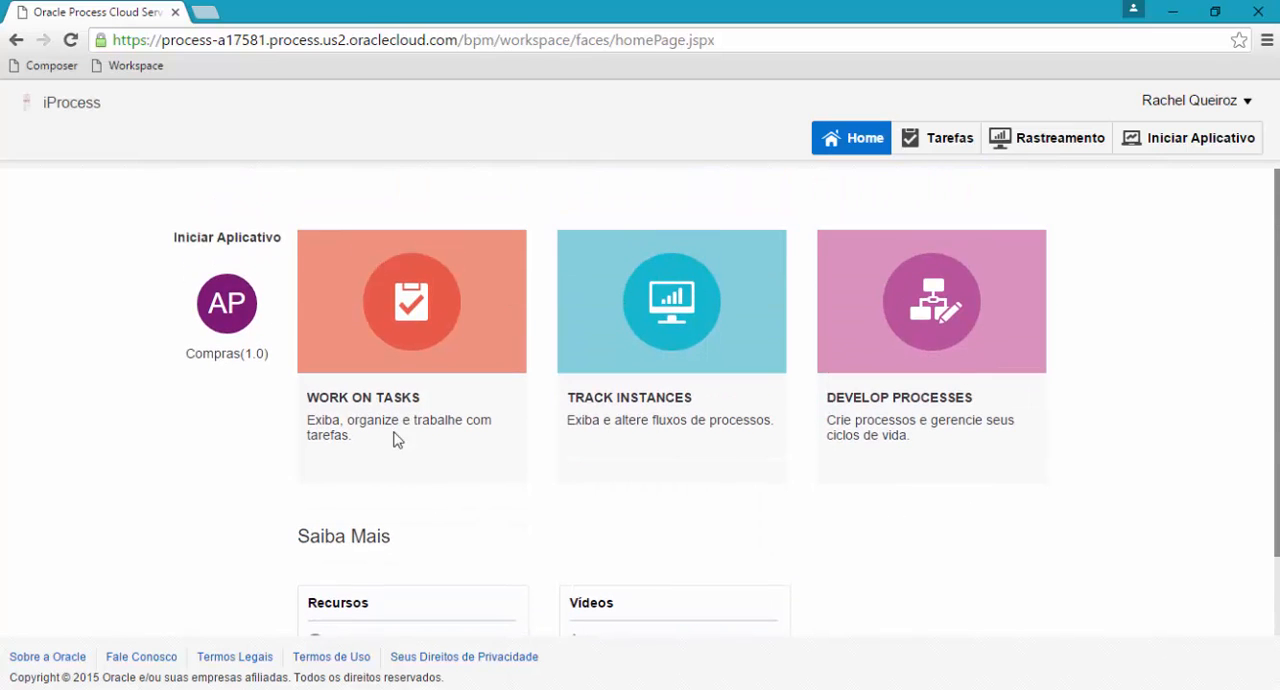
click(388, 403)
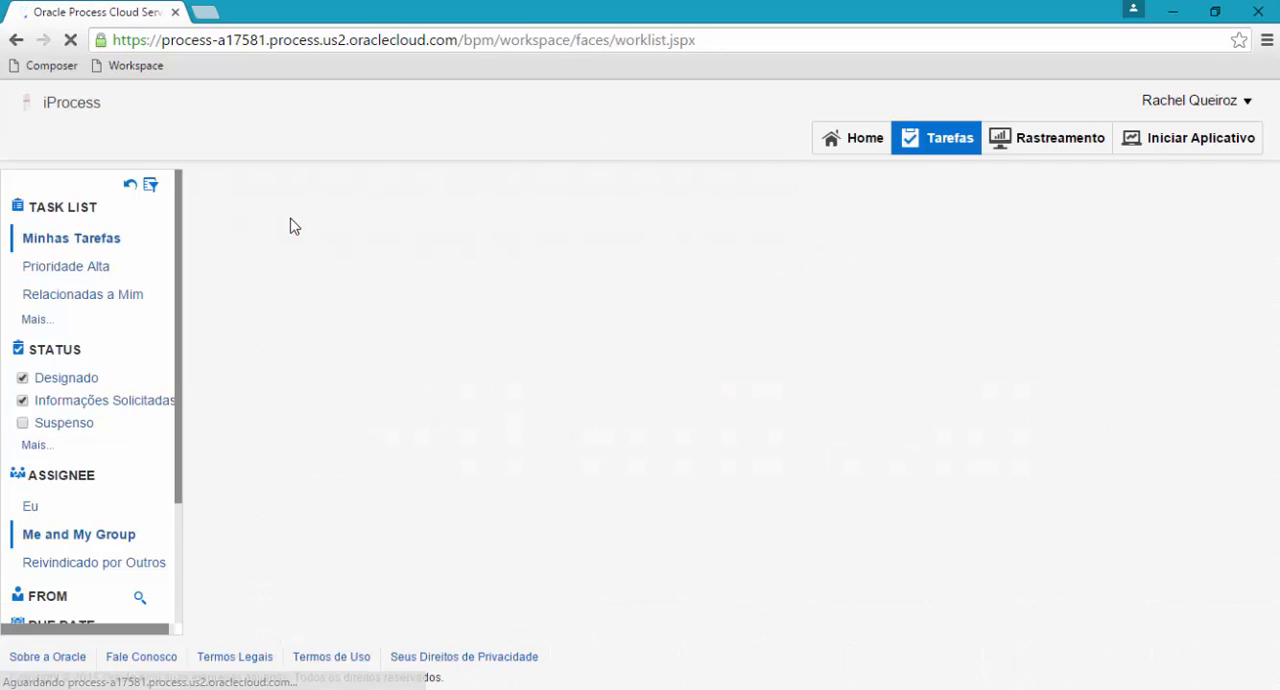